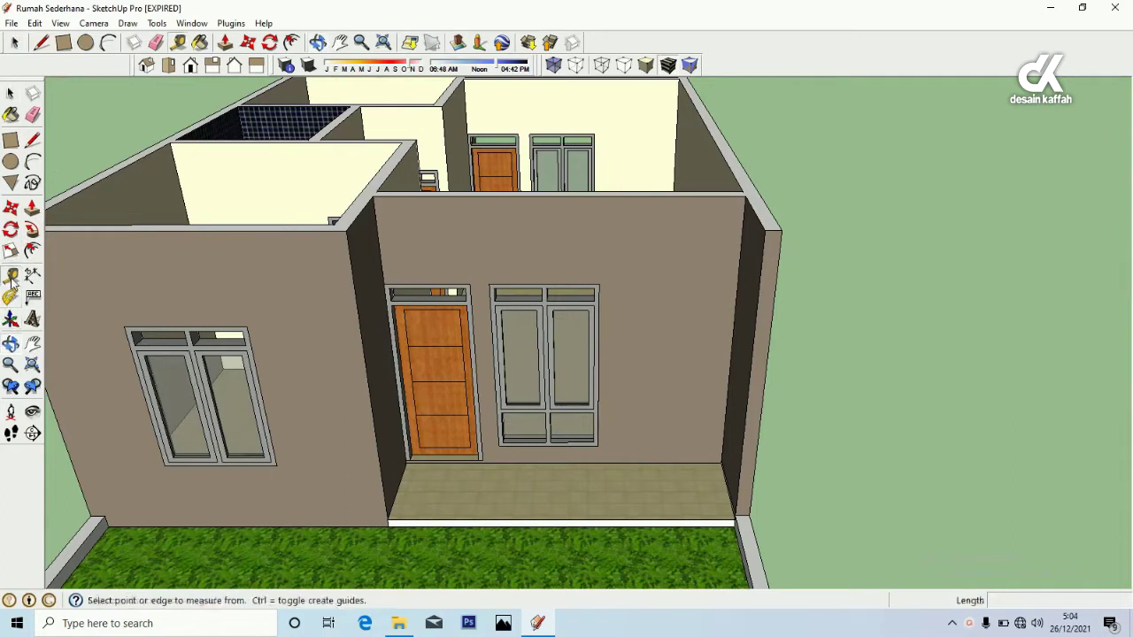
Place a horizontal guide on the terrace wall 250 cm above the floor and a second guide 10 cm above it
click(637, 456)
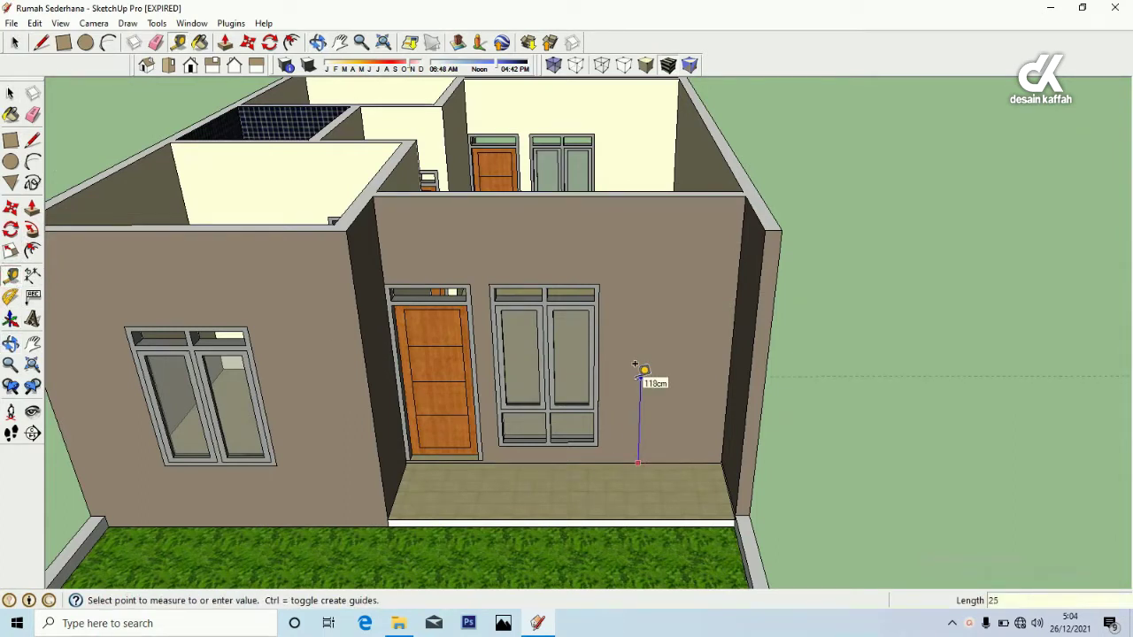
click(637, 377)
scroll(585, 233, up, 3)
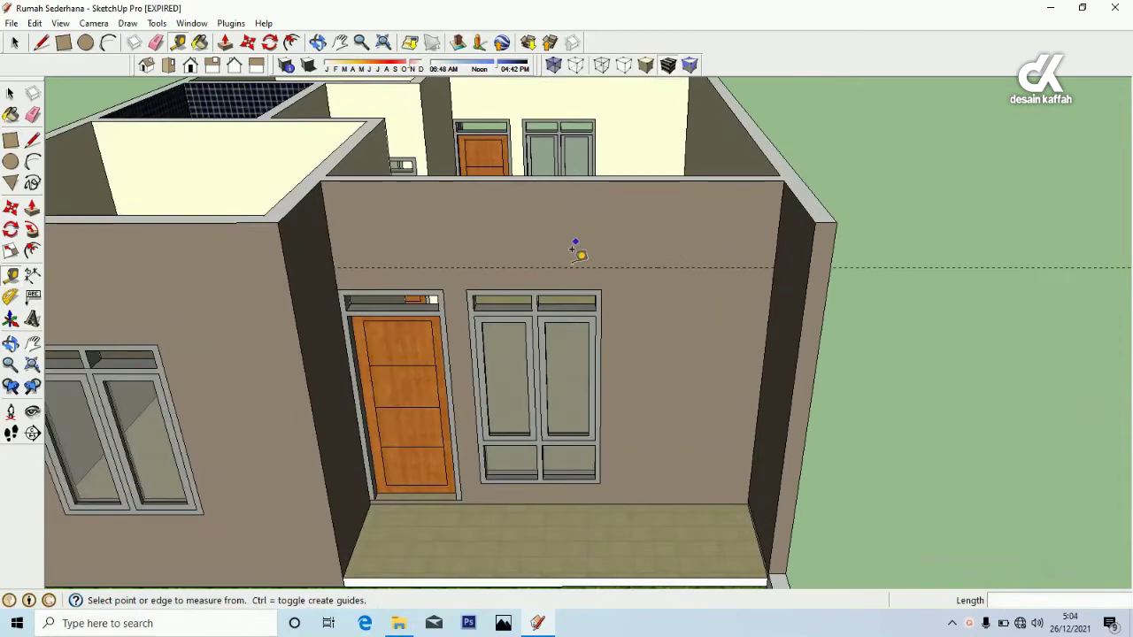
click(571, 267)
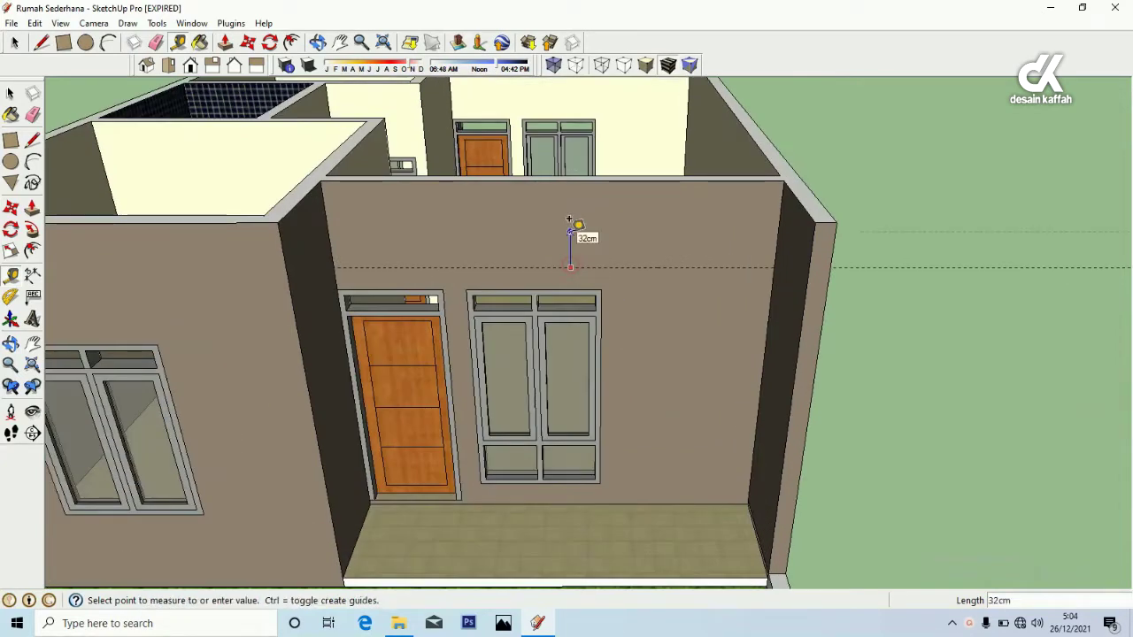
click(569, 221)
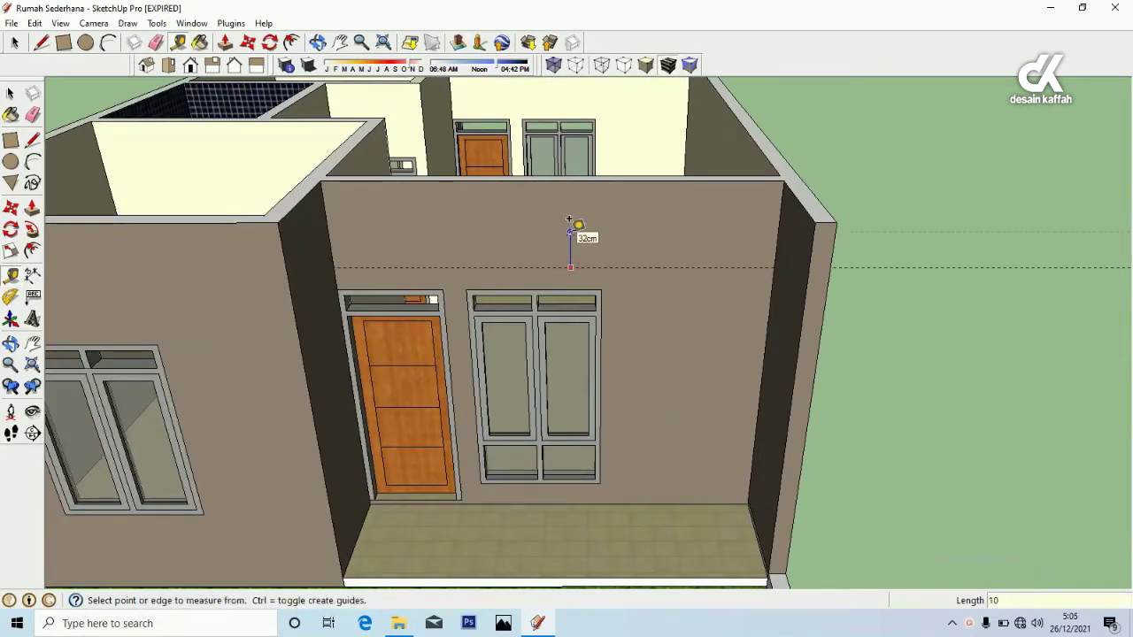
scroll(442, 298, up, 2)
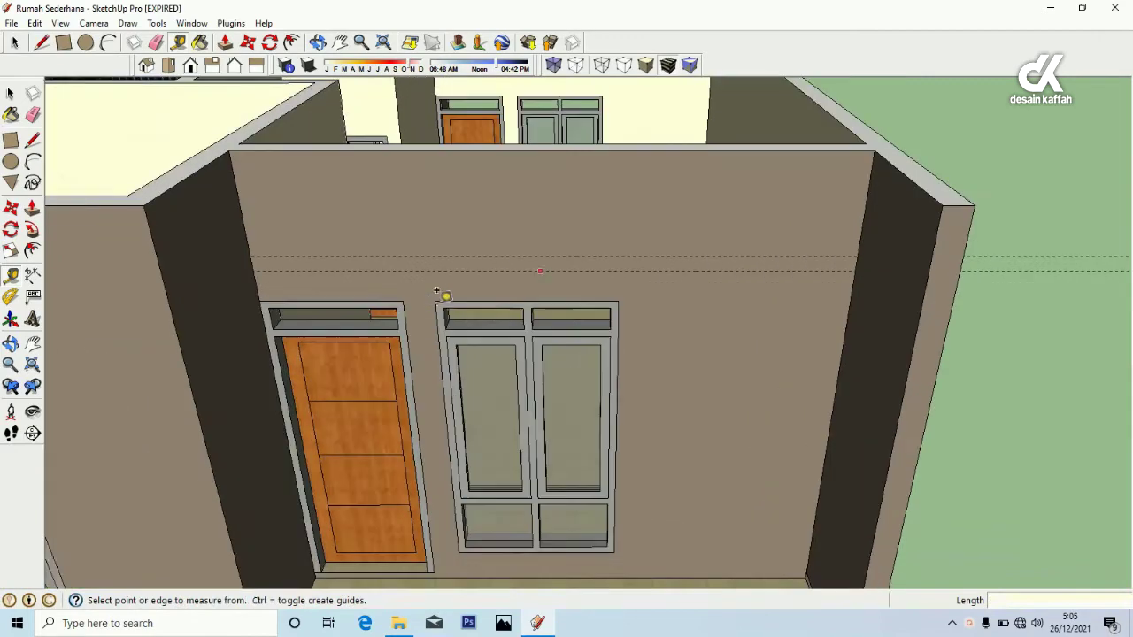
Draw a 10 × 370 cm rectangle between the two guides, spanning the full width of the terrace wall
click(11, 140)
click(250, 257)
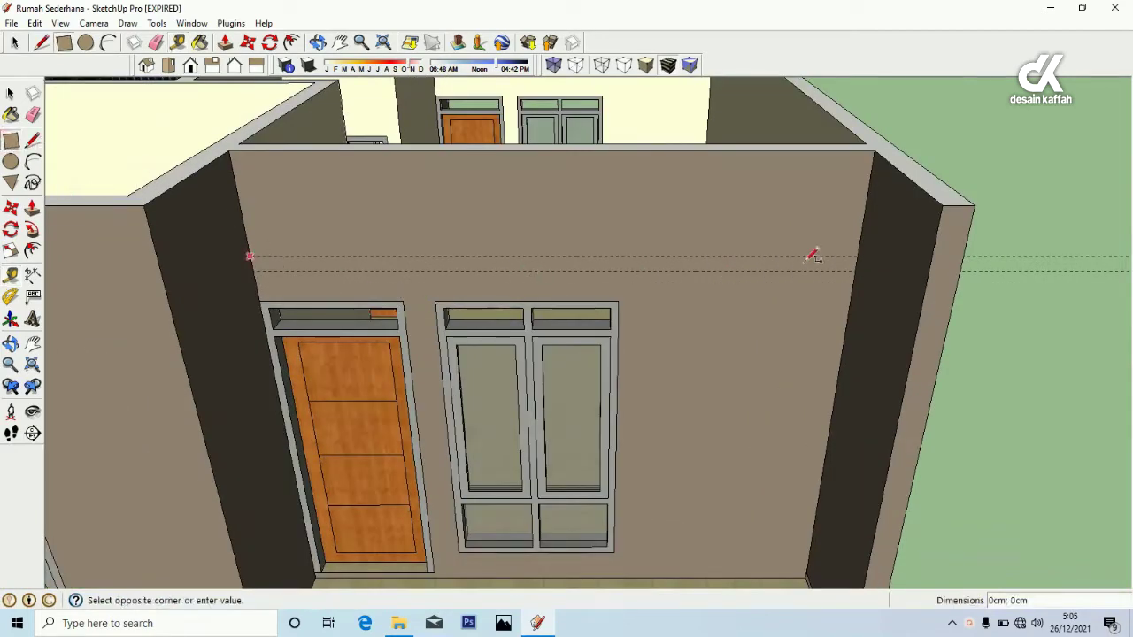
click(855, 269)
Extrude the strip above the door and window 100 cm outward, flush with the side wall's outer edge, as a canopy slab
click(32, 206)
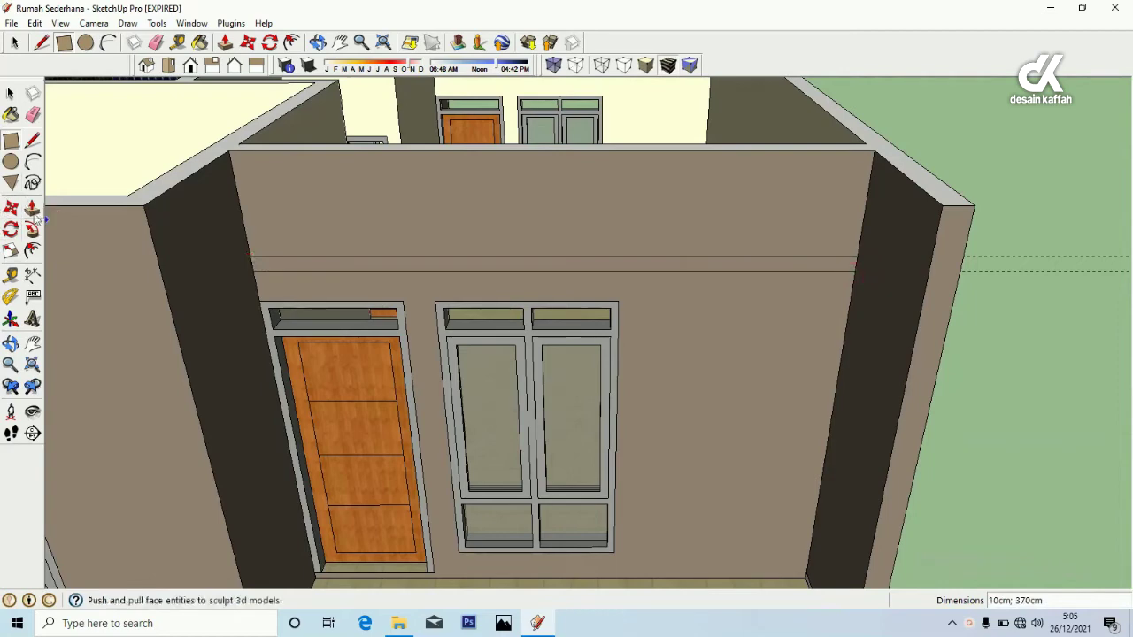
scroll(114, 245, down, 1)
click(607, 278)
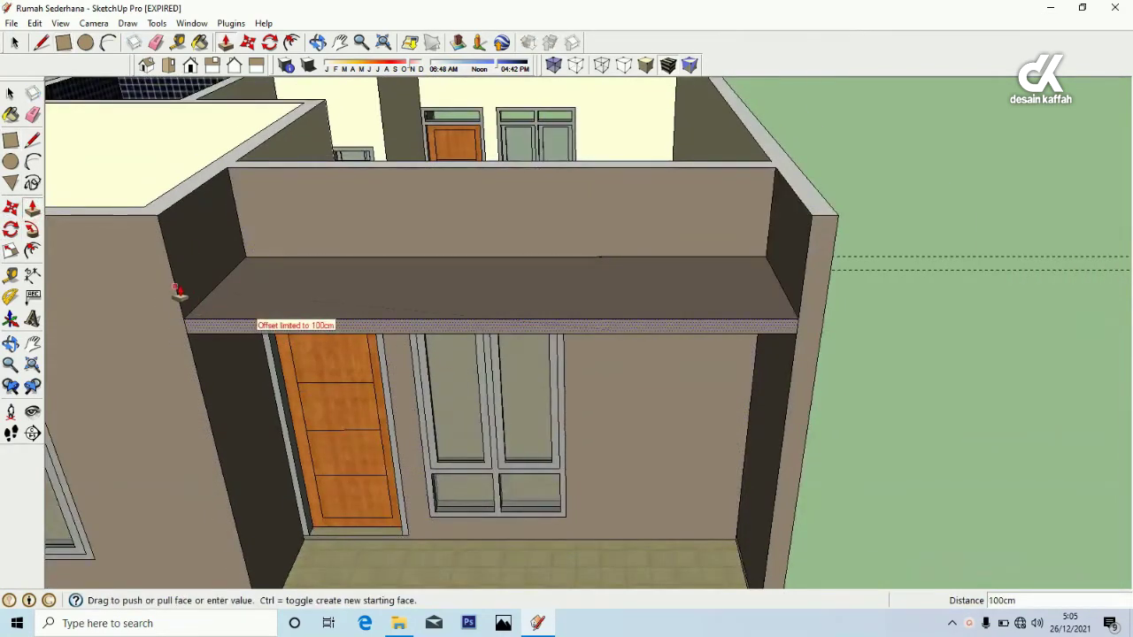
click(177, 293)
Erase the two leftover horizontal guides beside the house
middle_drag(177, 292, 191, 401)
middle_drag(310, 375, 669, 399)
middle_drag(389, 439, 625, 399)
click(32, 116)
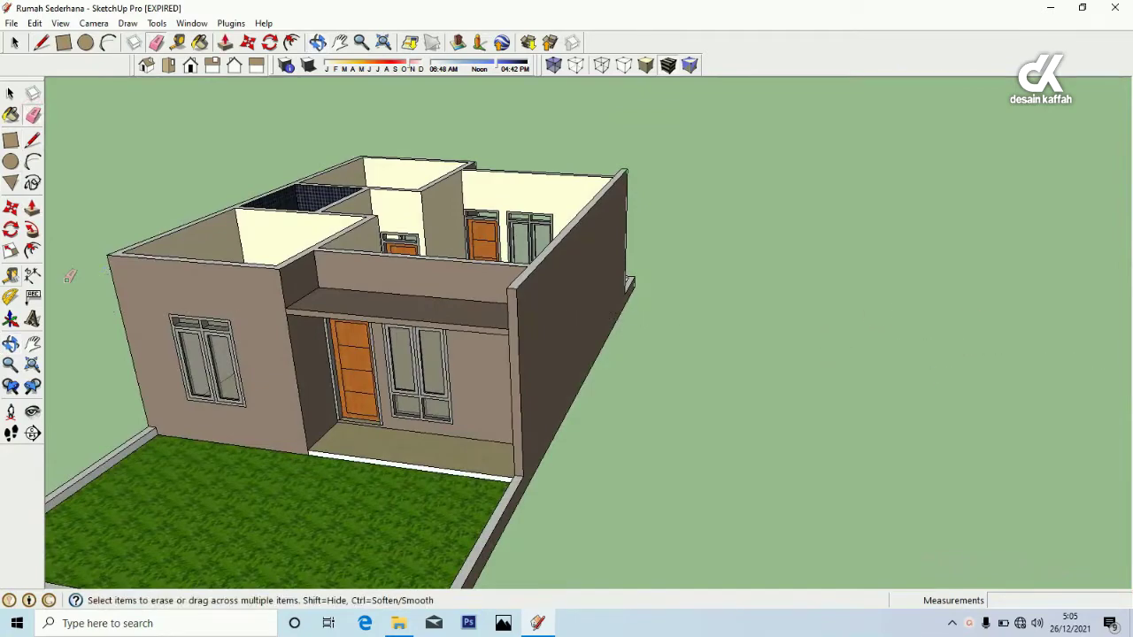
On the opposite facade's terrace wall, place a horizontal guide 250 cm above the floor and another 10 cm above it
click(10, 344)
drag(647, 344, 576, 342)
scroll(576, 342, up, 2)
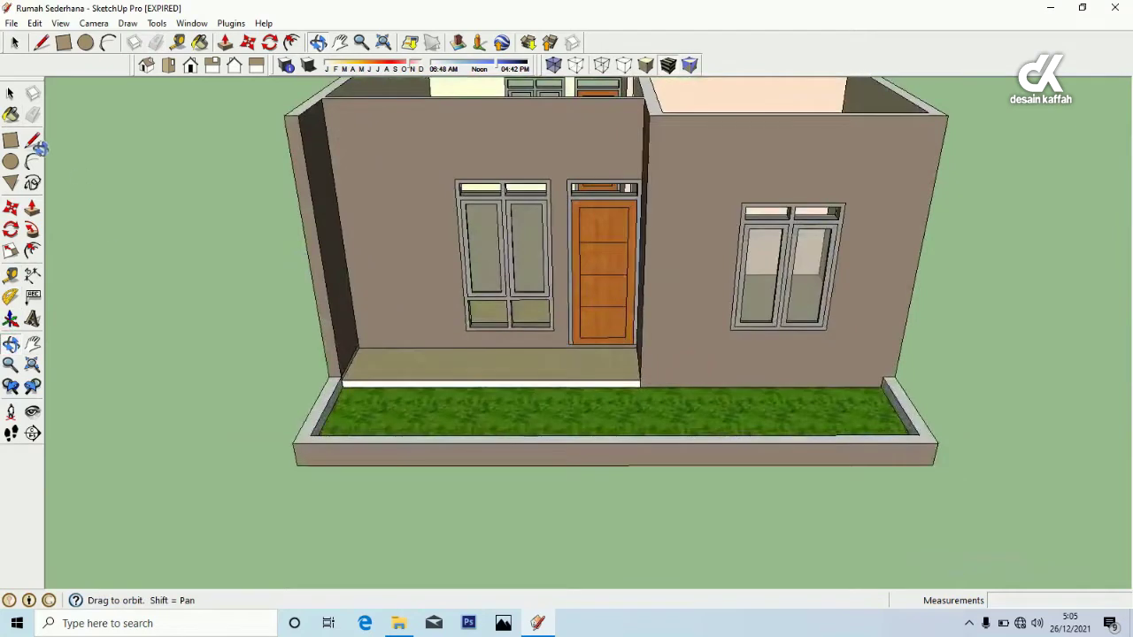
click(10, 274)
click(422, 345)
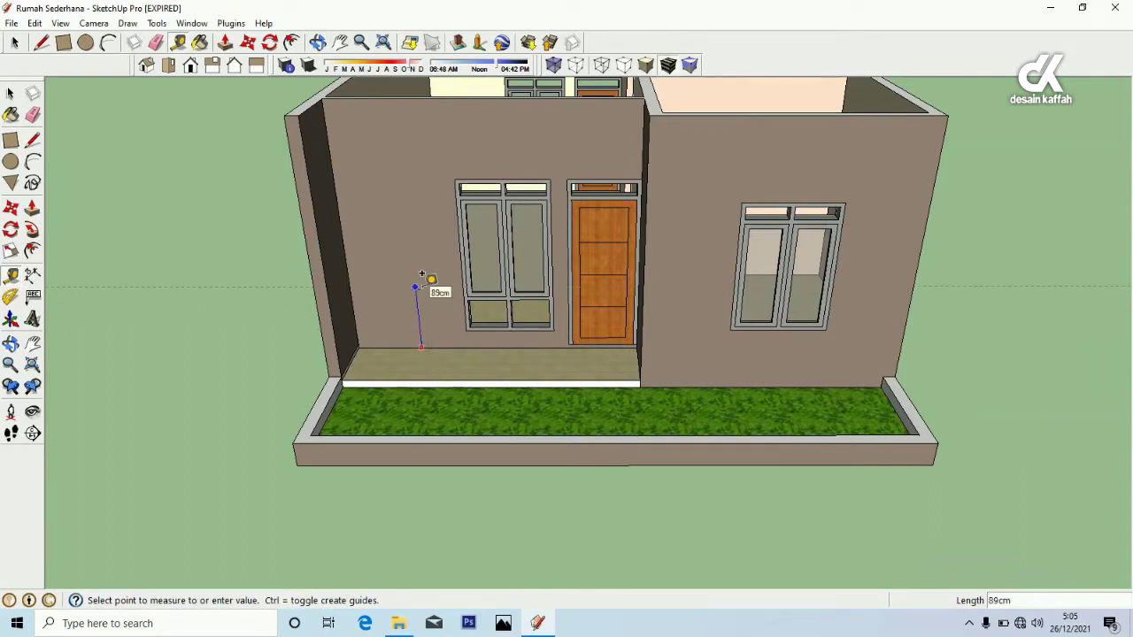
click(416, 287)
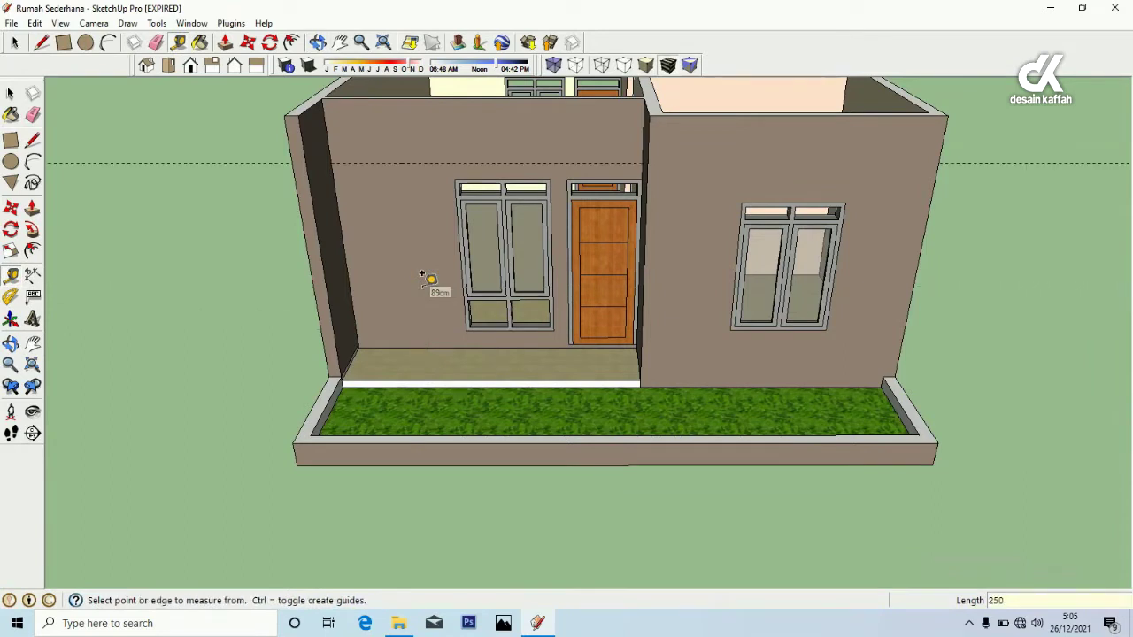
click(417, 153)
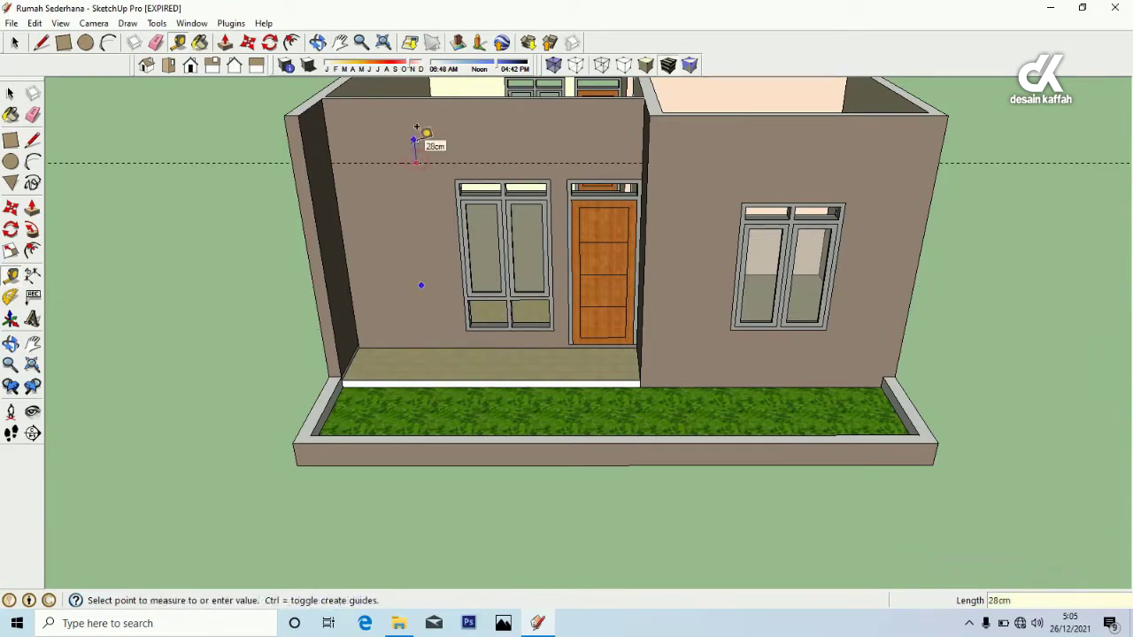
text(10)
key(Return)
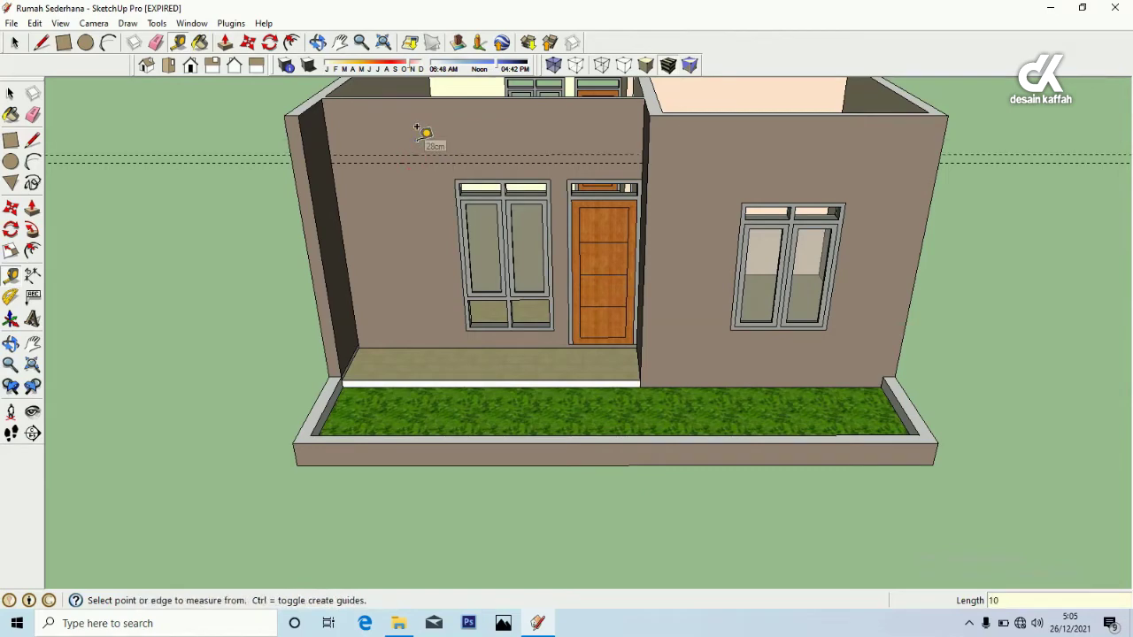
Draw a 10 × 370 cm rectangle between the guides across this facade's terrace wall
scroll(416, 164, up, 3)
click(11, 140)
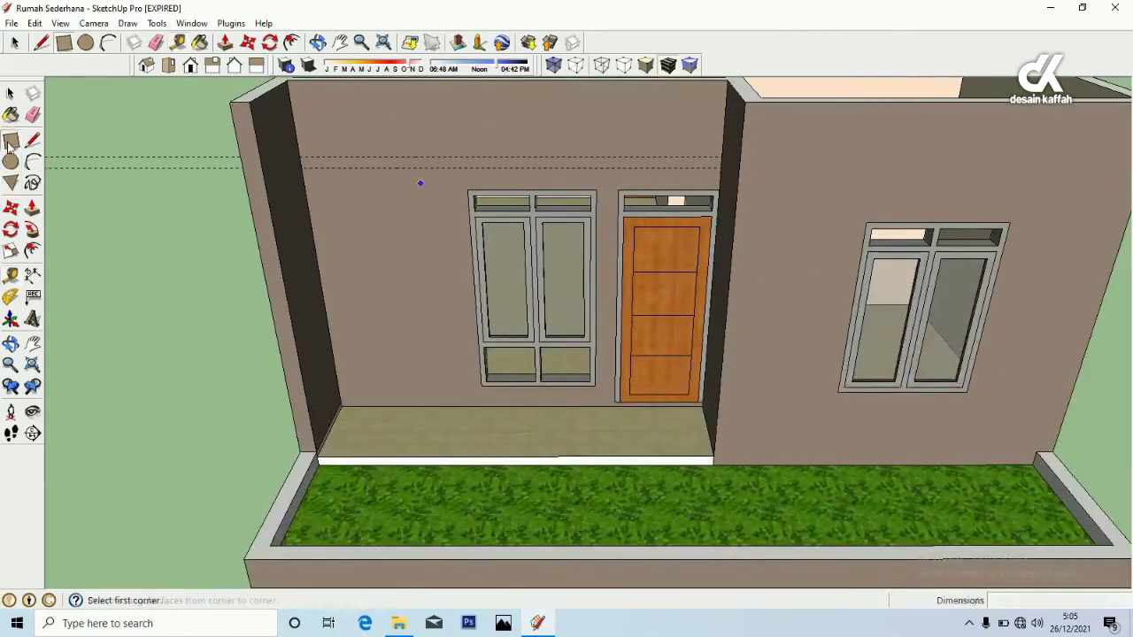
click(300, 156)
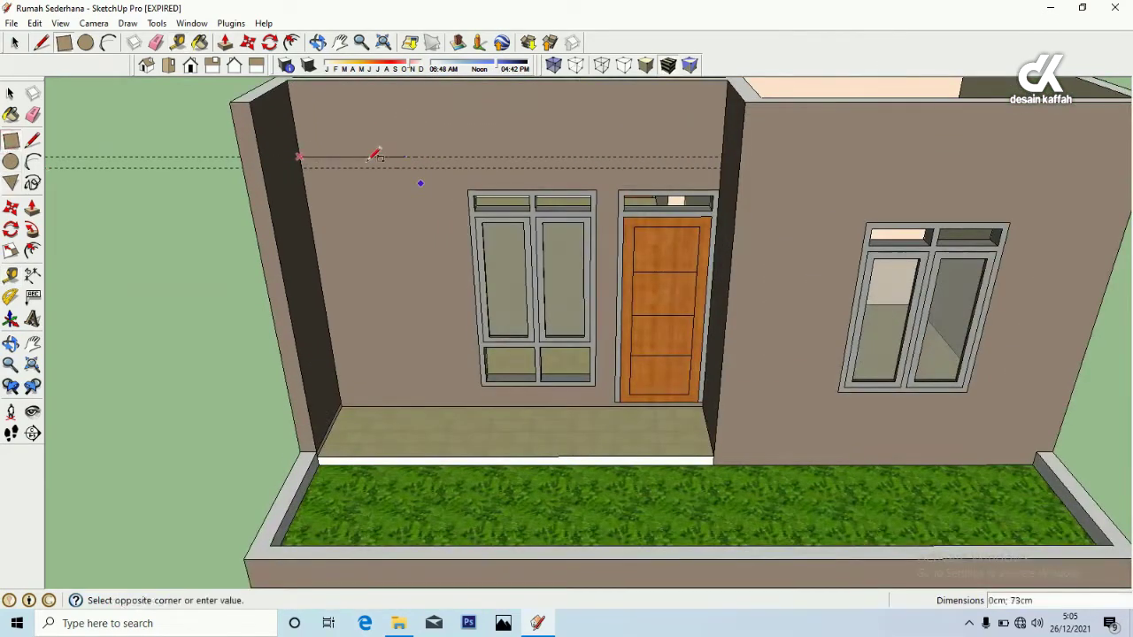
click(726, 165)
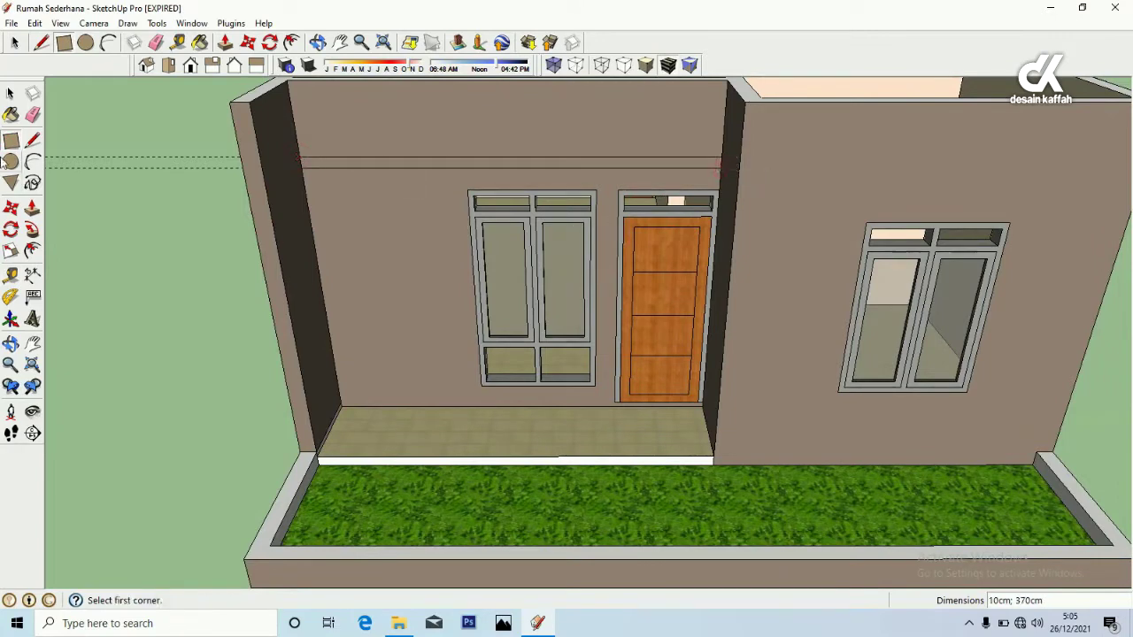
Extrude the new strip 85 cm outward to the side wall's outer edge to form this terrace's canopy slab
click(31, 209)
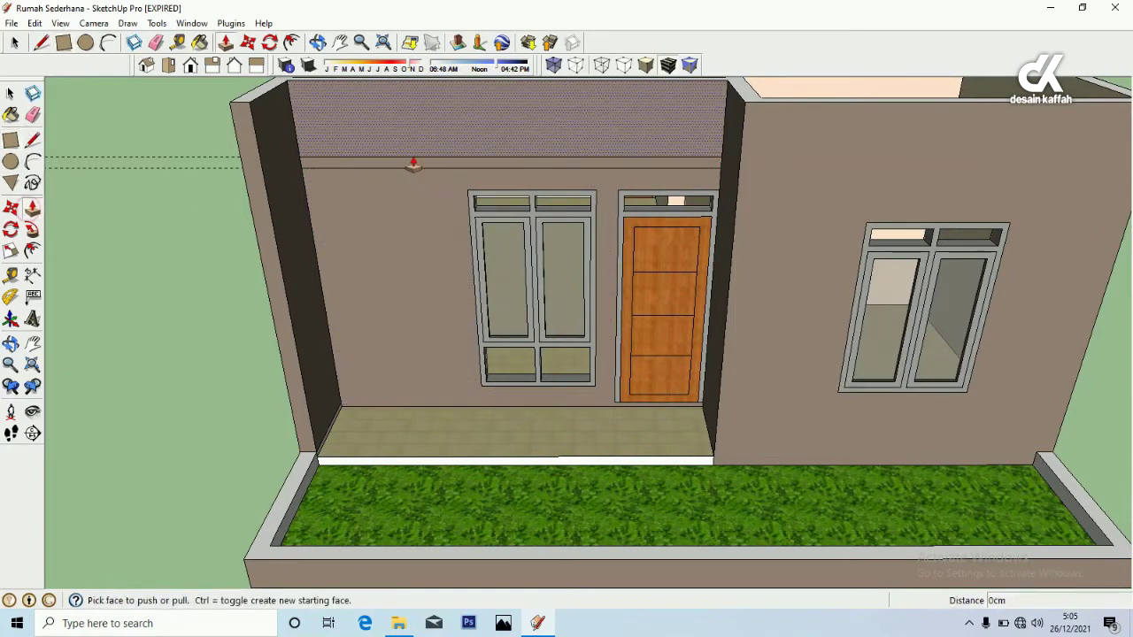
click(310, 163)
click(264, 182)
Place a vertical guide on the terrace's inner side wall, 15 cm in from its outer corner
scroll(496, 286, down, 3)
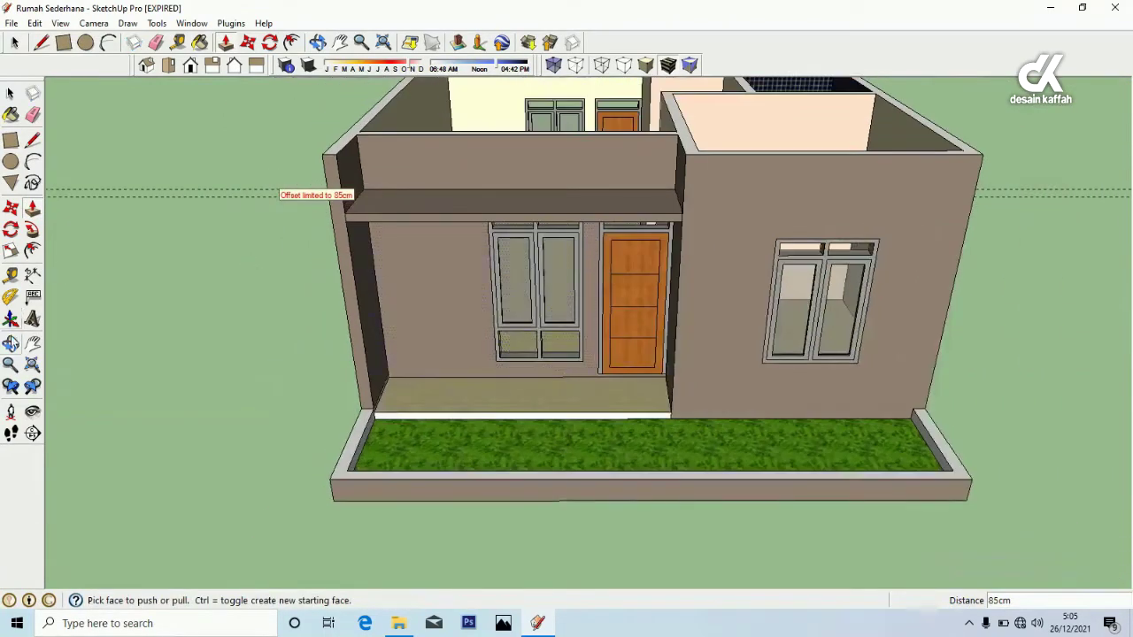
middle_drag(351, 306, 842, 197)
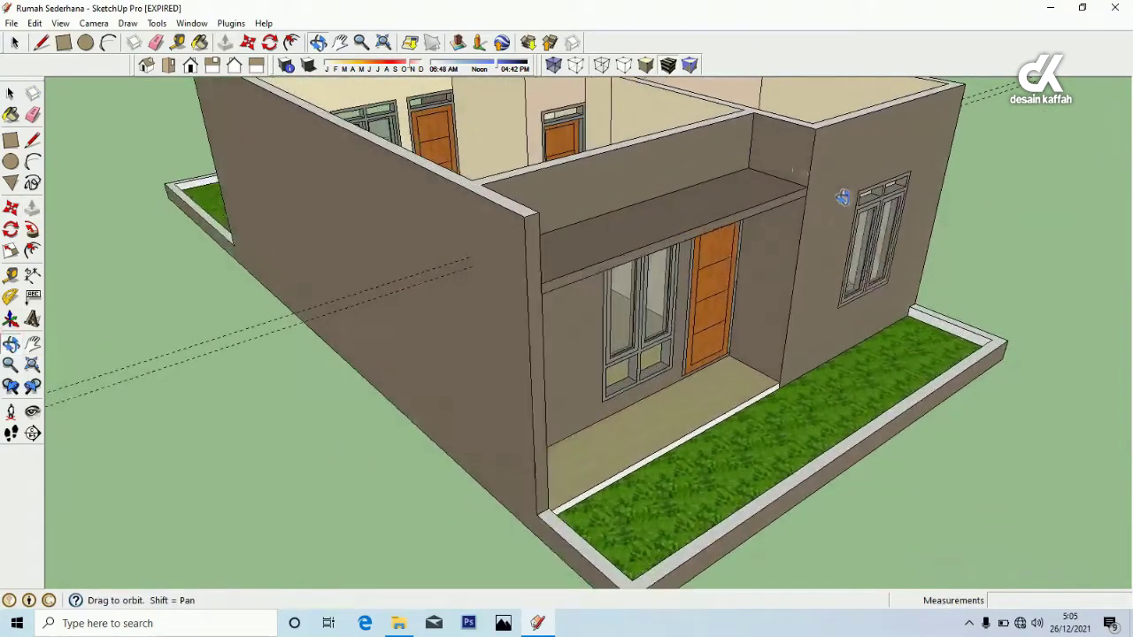
scroll(832, 221, up, 3)
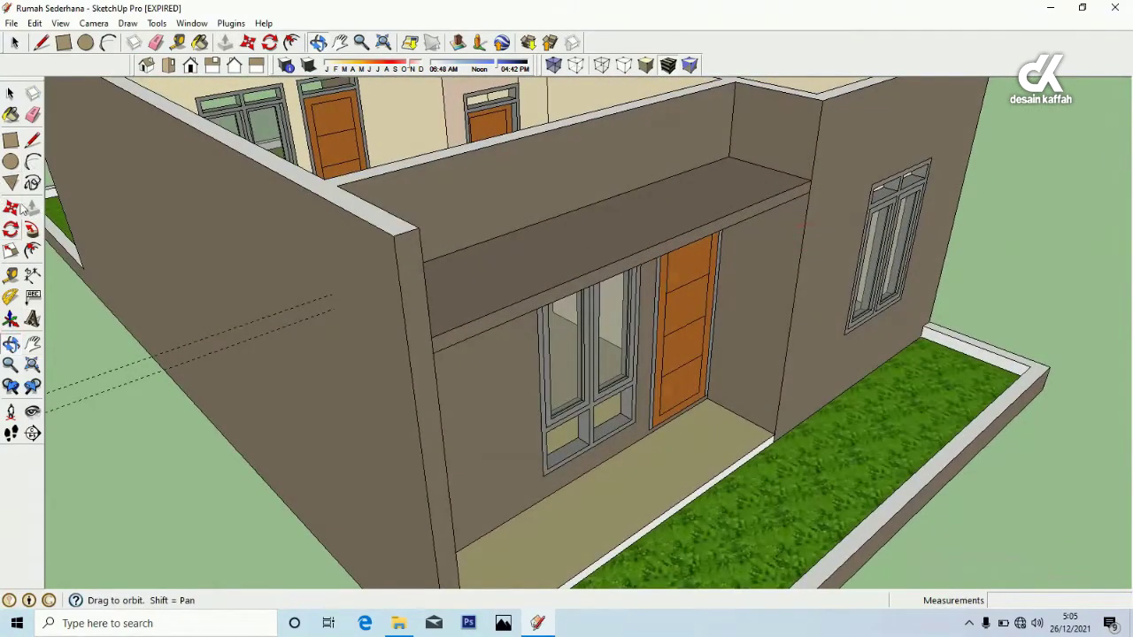
click(10, 276)
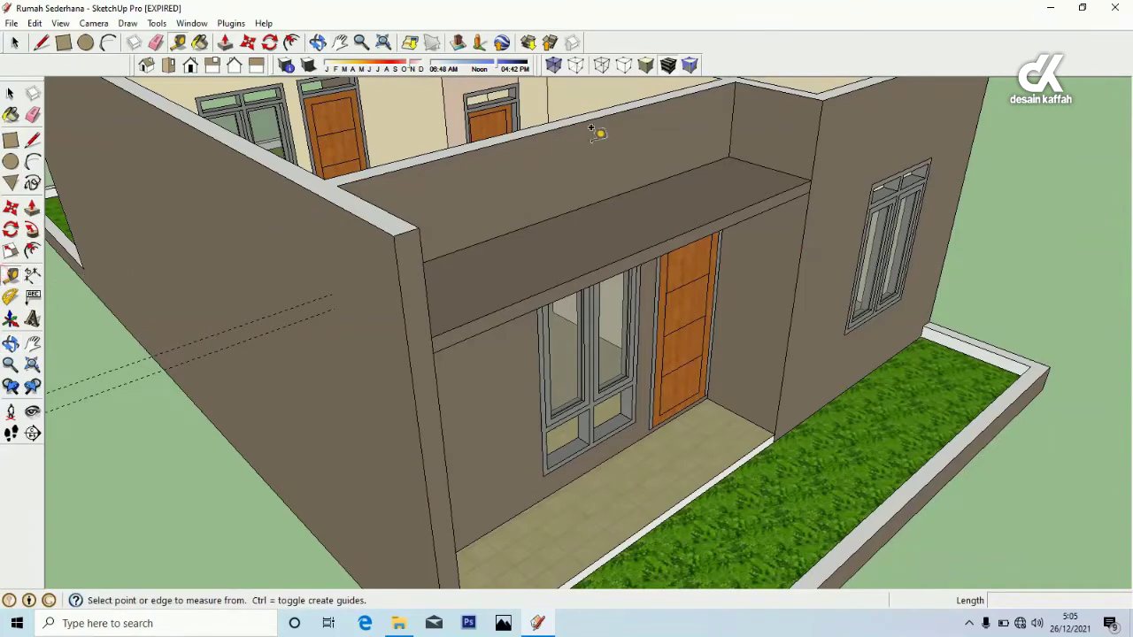
scroll(799, 152, up, 2)
click(895, 120)
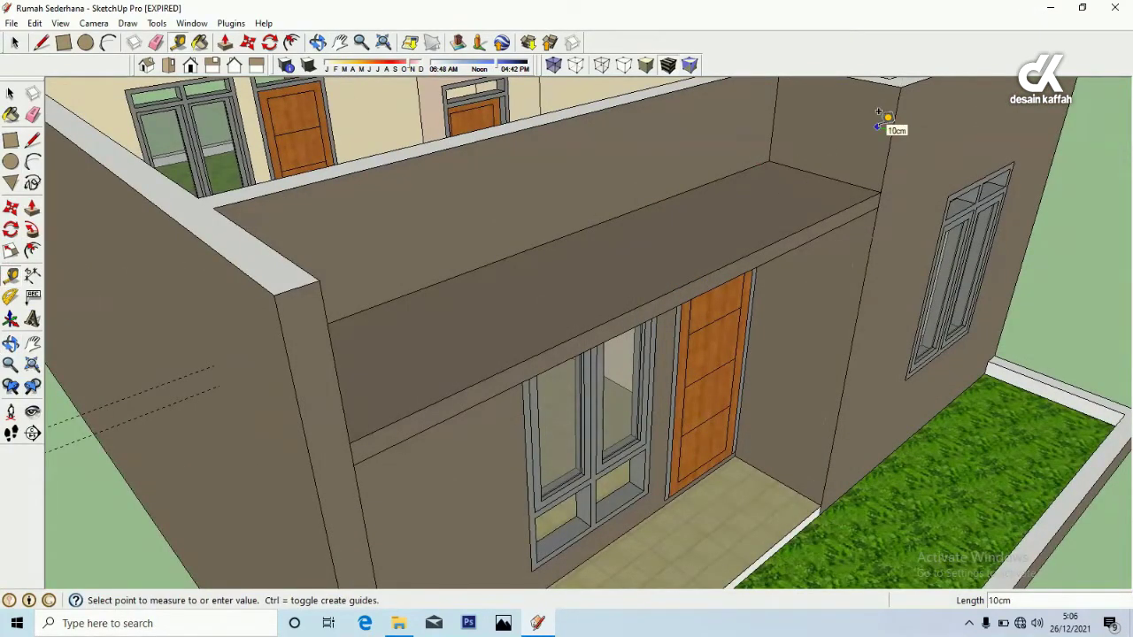
text(15)
key(Return)
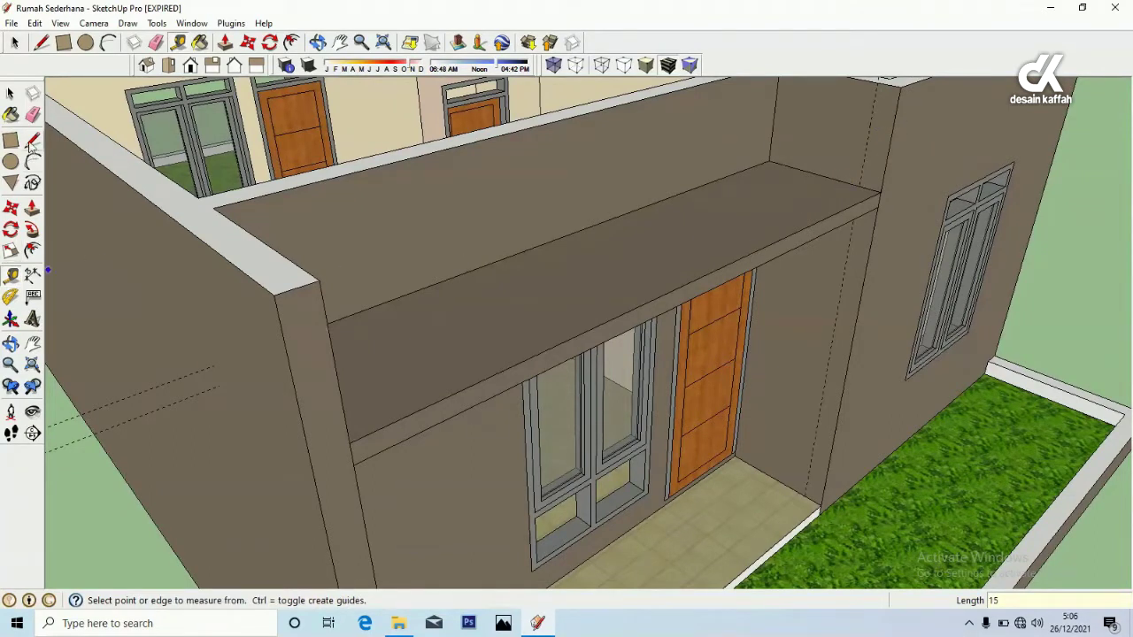
Draw a 65 cm vertical line along the guide from the canopy slab to the top of the side wall
click(32, 141)
click(863, 183)
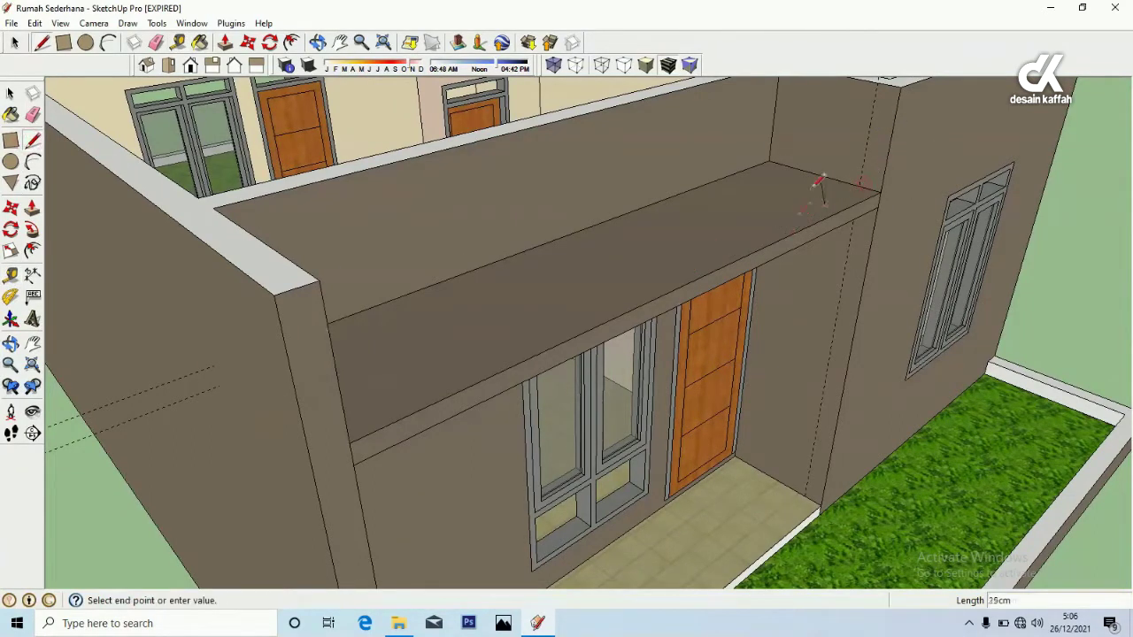
middle_drag(805, 209, 823, 206)
click(839, 122)
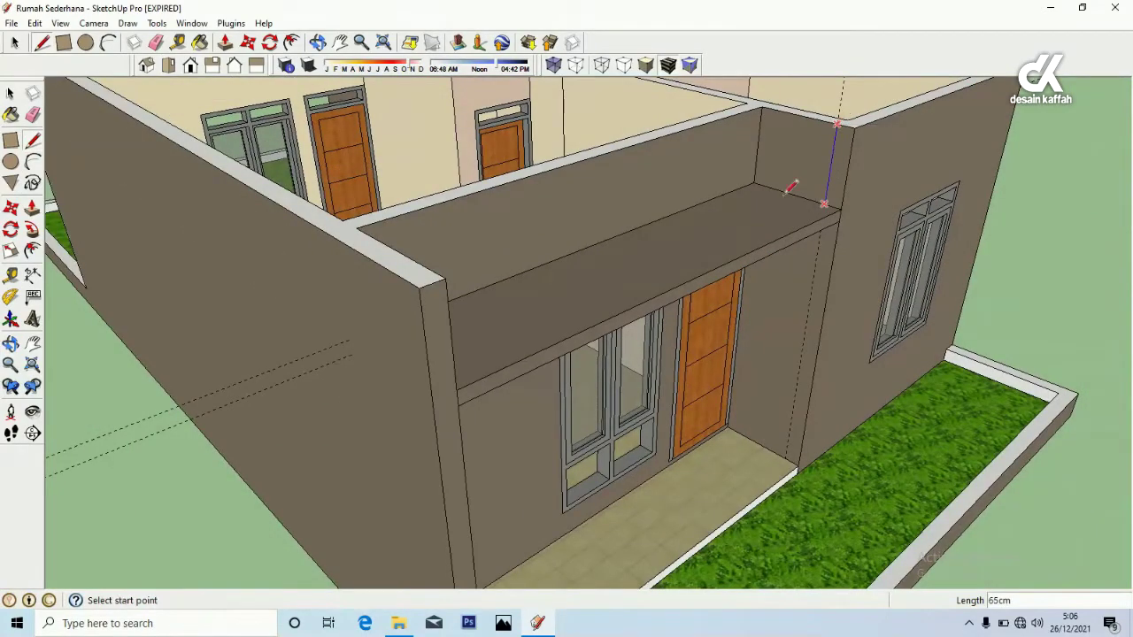
Extrude the narrow side wall face above the canopy 370 cm to the opposite wall, forming a parapet
click(32, 207)
drag(834, 162, 436, 280)
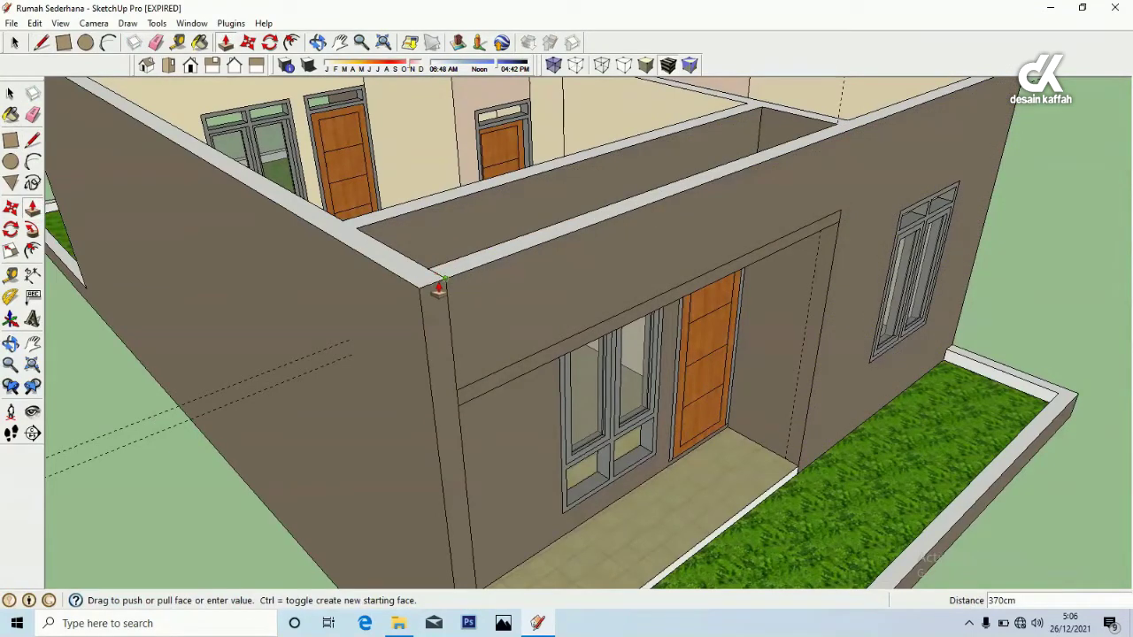
click(439, 281)
Extrude the canopy slab's front face 40 cm outward beyond the facade
scroll(668, 321, up, 1)
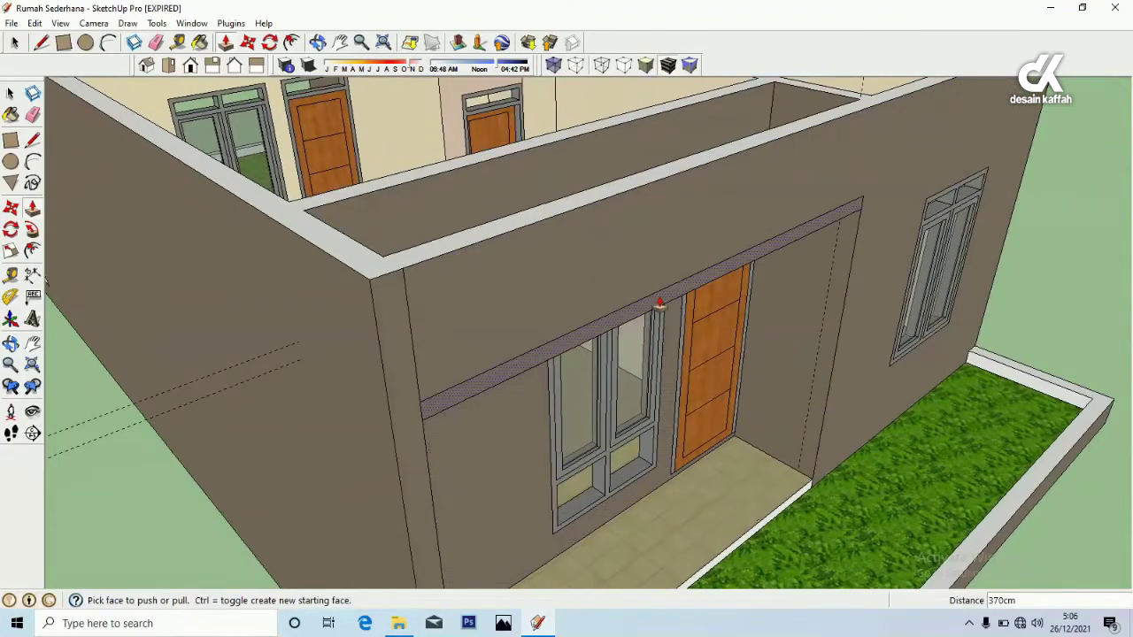
click(659, 302)
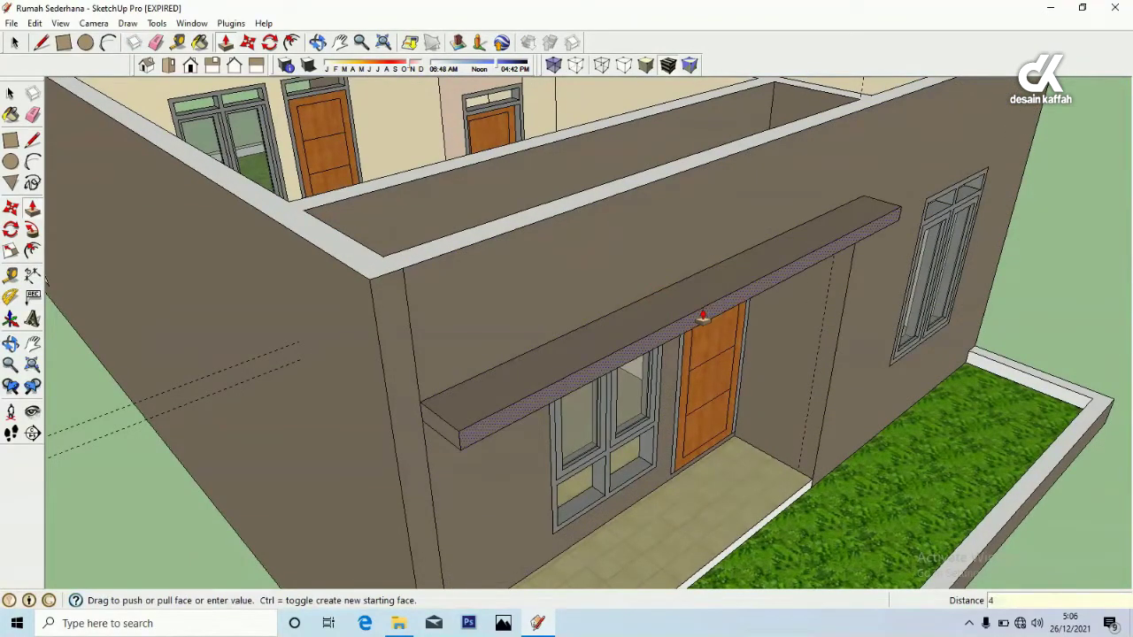
key(Return)
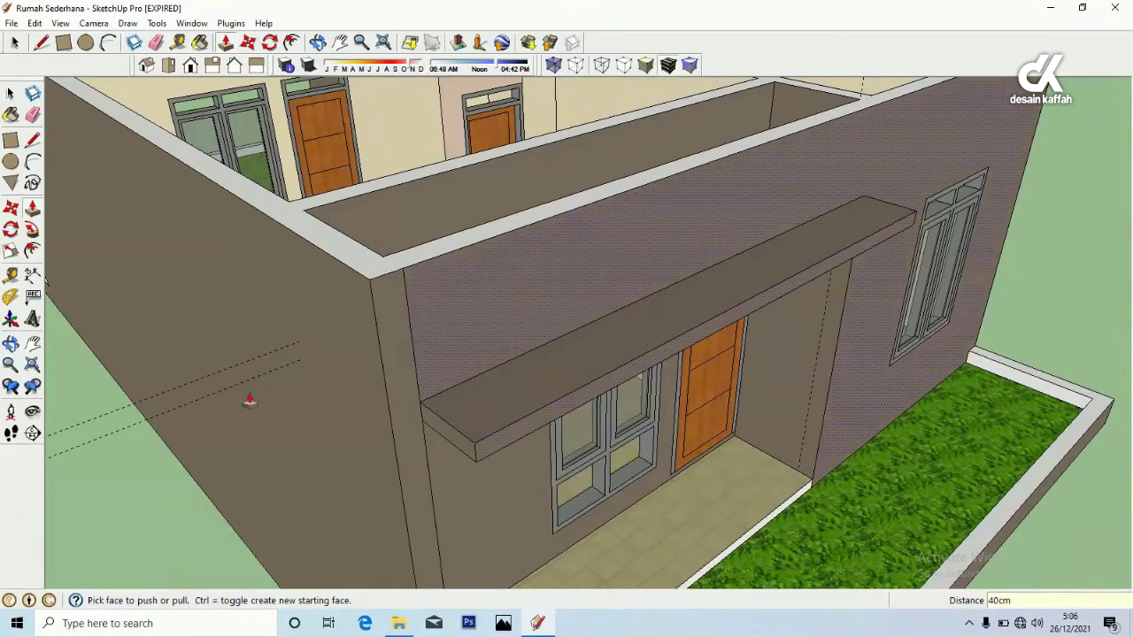
Erase the remaining horizontal and vertical guides around the terrace
key(e)
scroll(89, 443, down, 4)
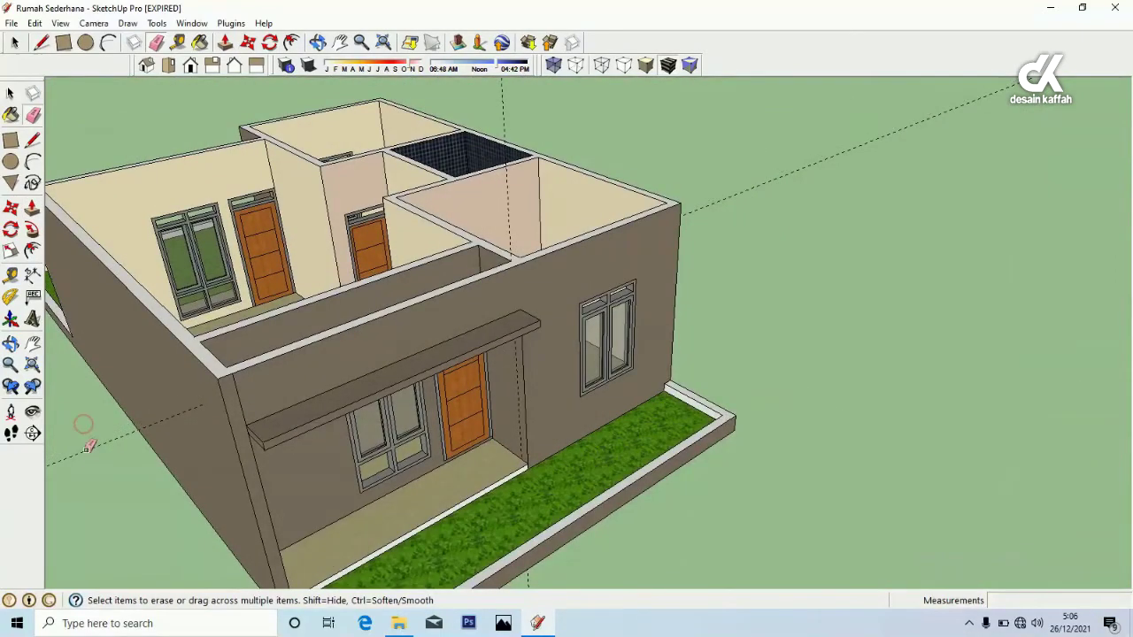
scroll(595, 345, up, 3)
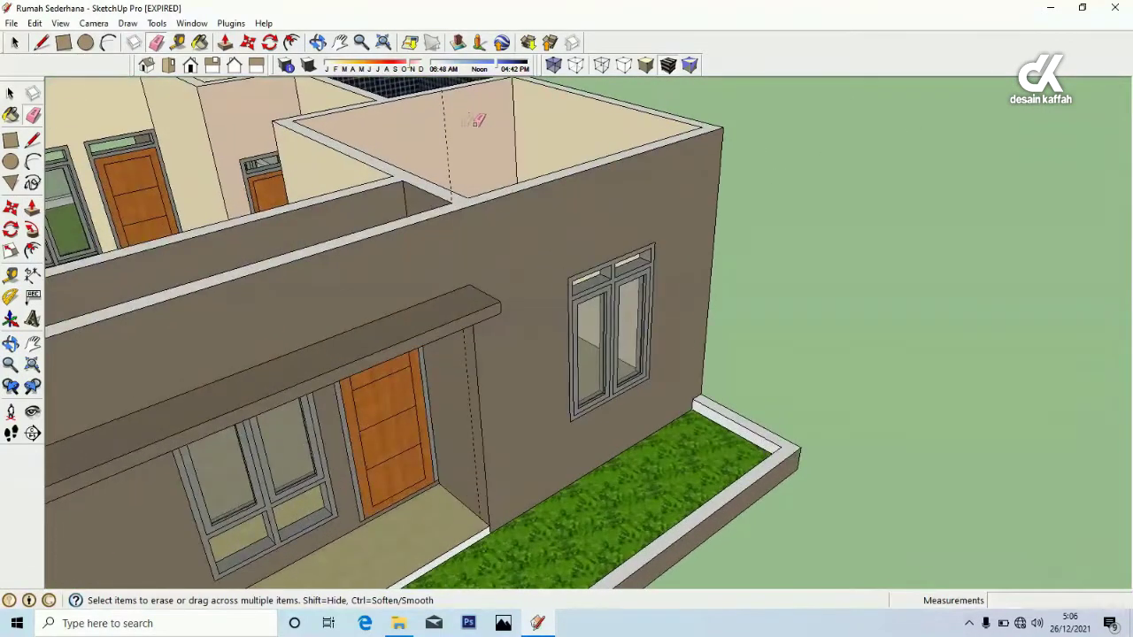
scroll(361, 350, up, 2)
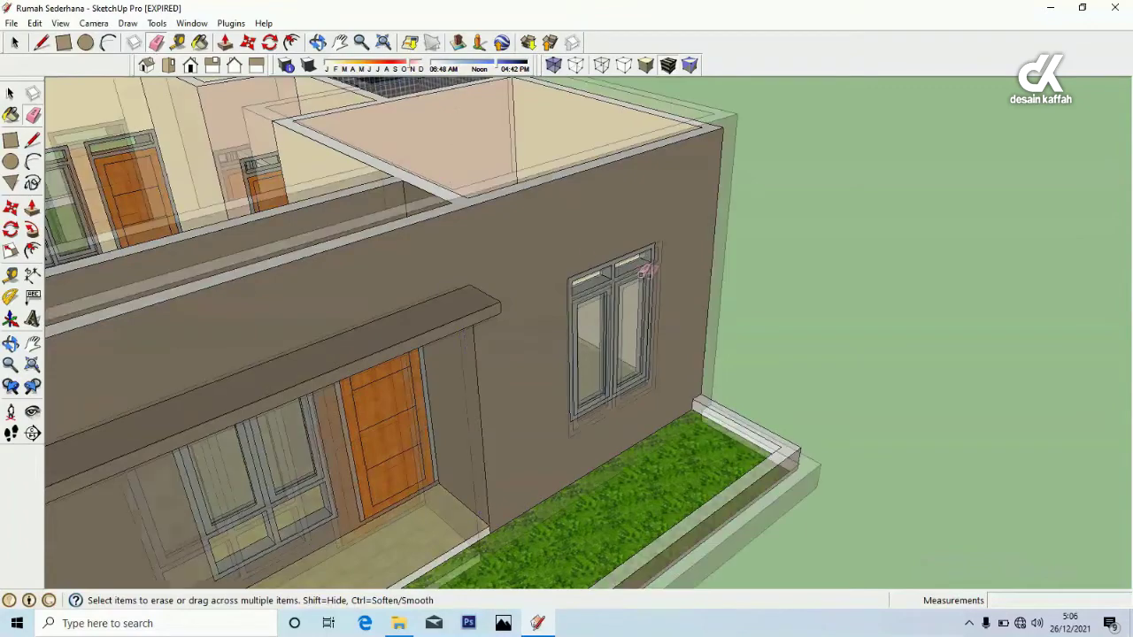
Create two parallel horizontal guides above the side window, the upper one 10 cm above the lower
click(10, 343)
drag(611, 345, 476, 348)
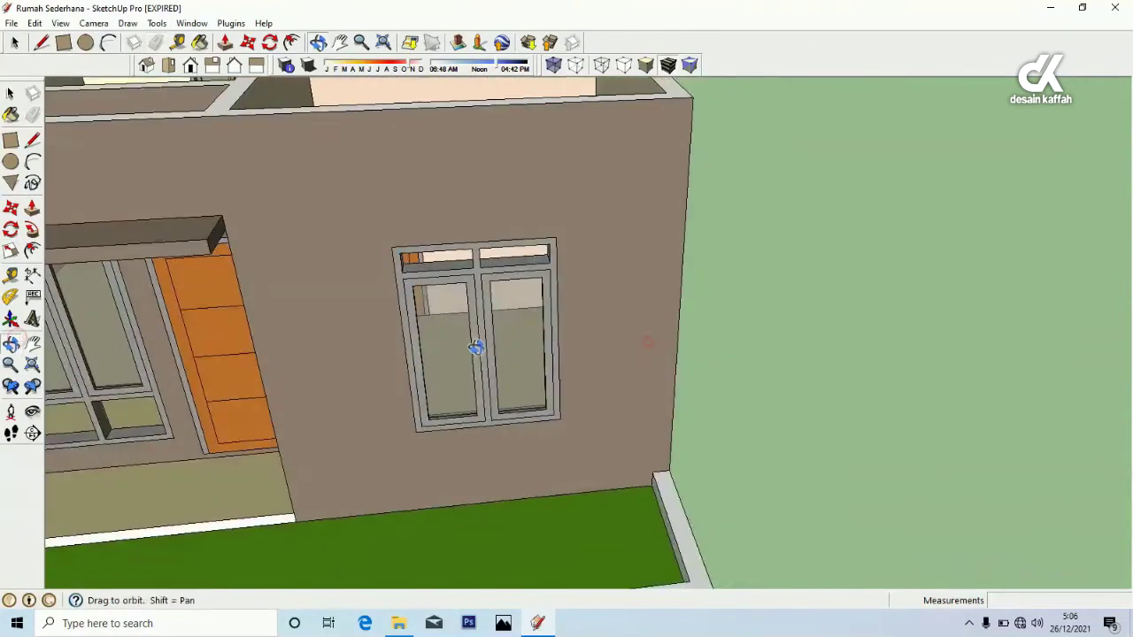
click(10, 275)
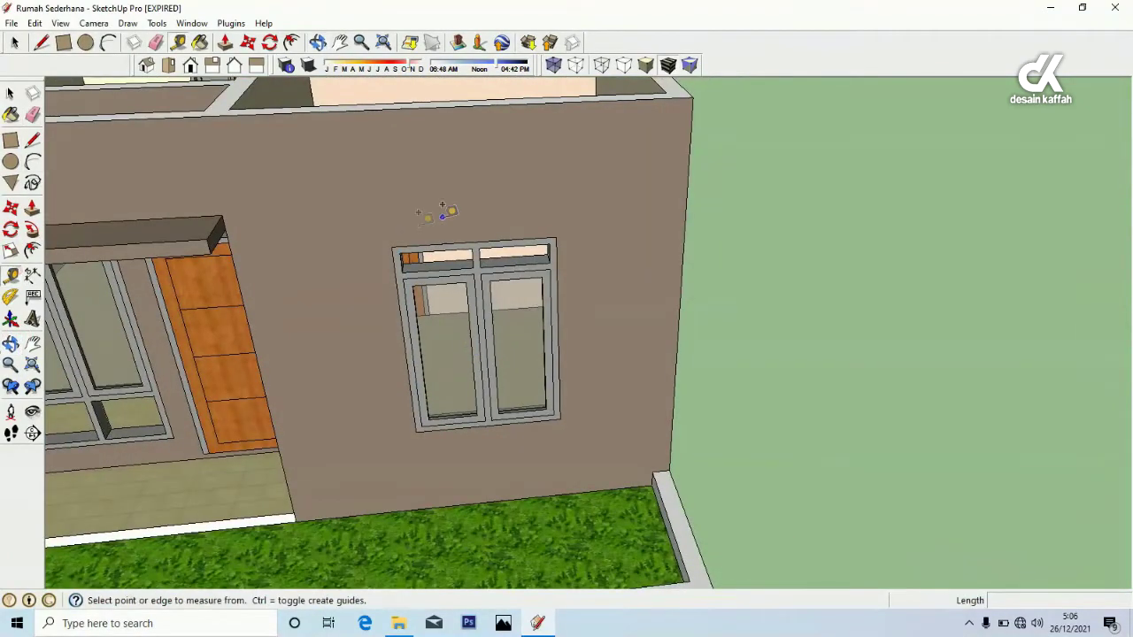
click(440, 237)
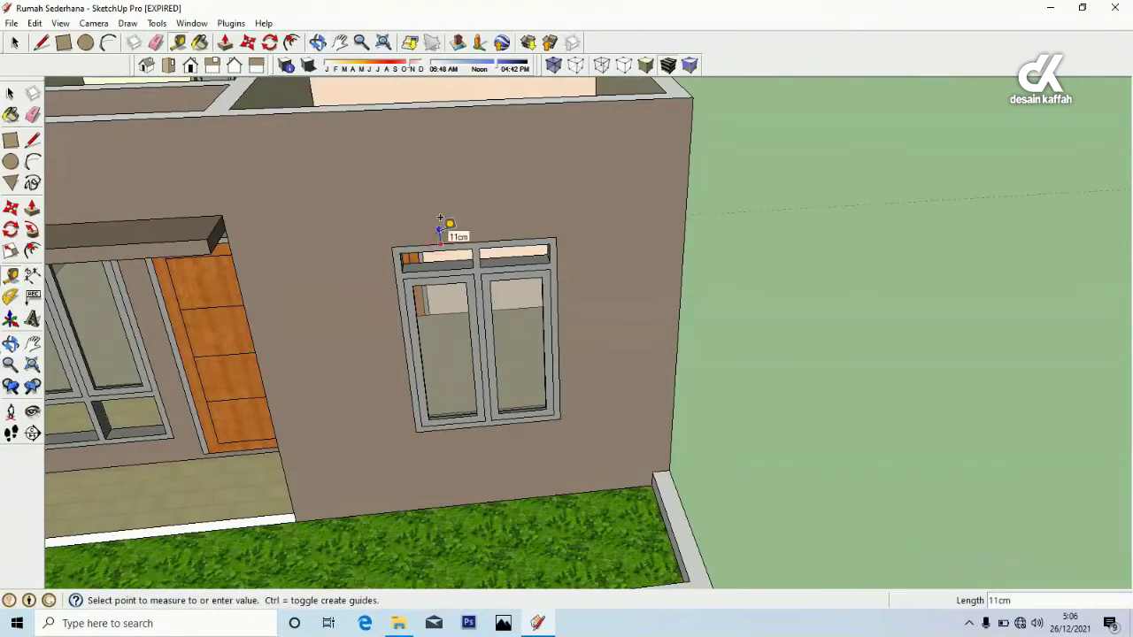
scroll(440, 220, up, 2)
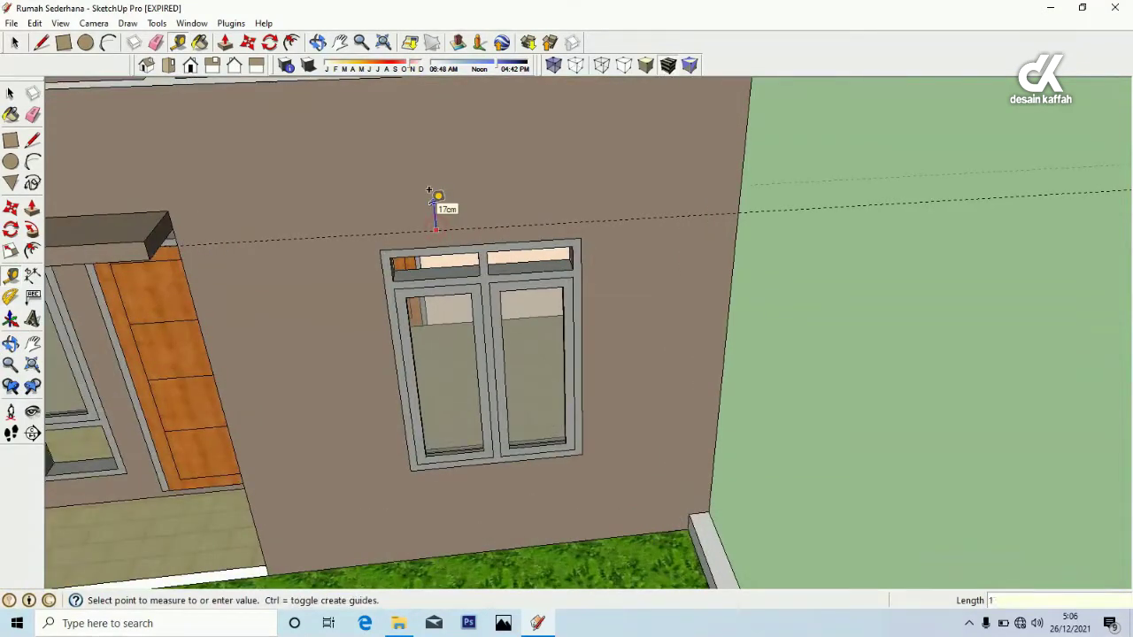
key(Return)
Add vertical guides on both sides of the window, each 10 cm outside the frame
click(389, 290)
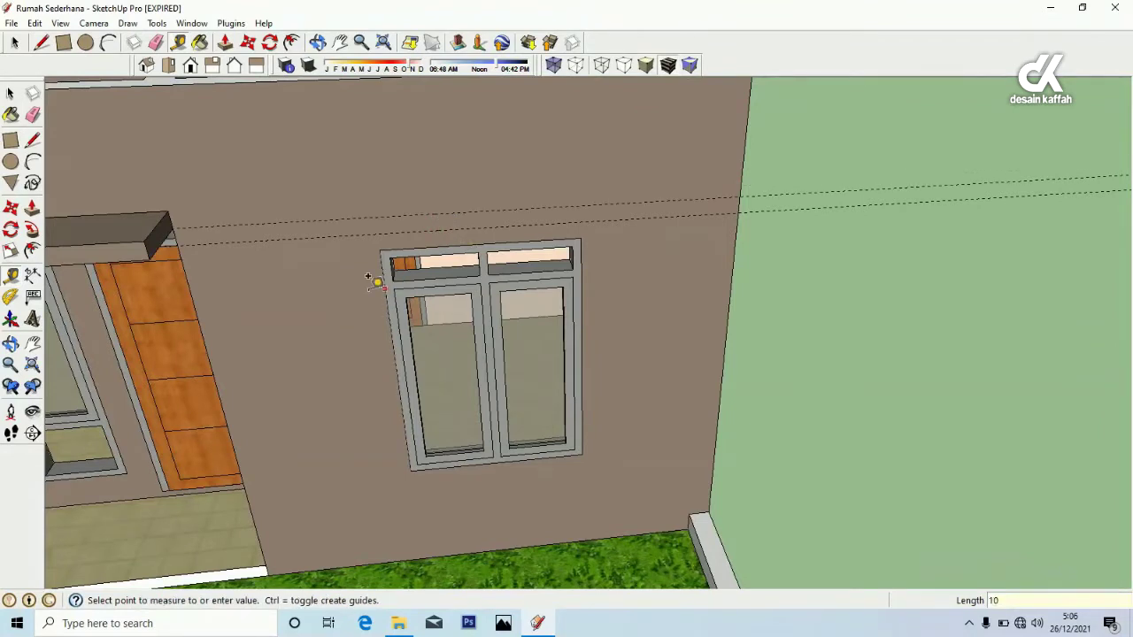
click(358, 278)
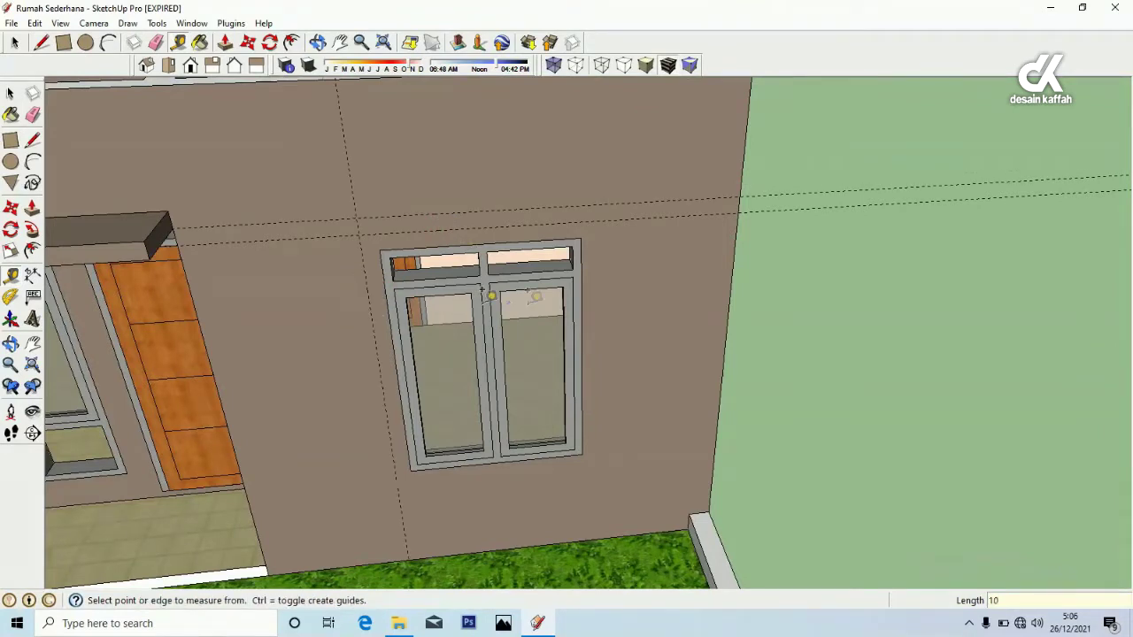
click(581, 262)
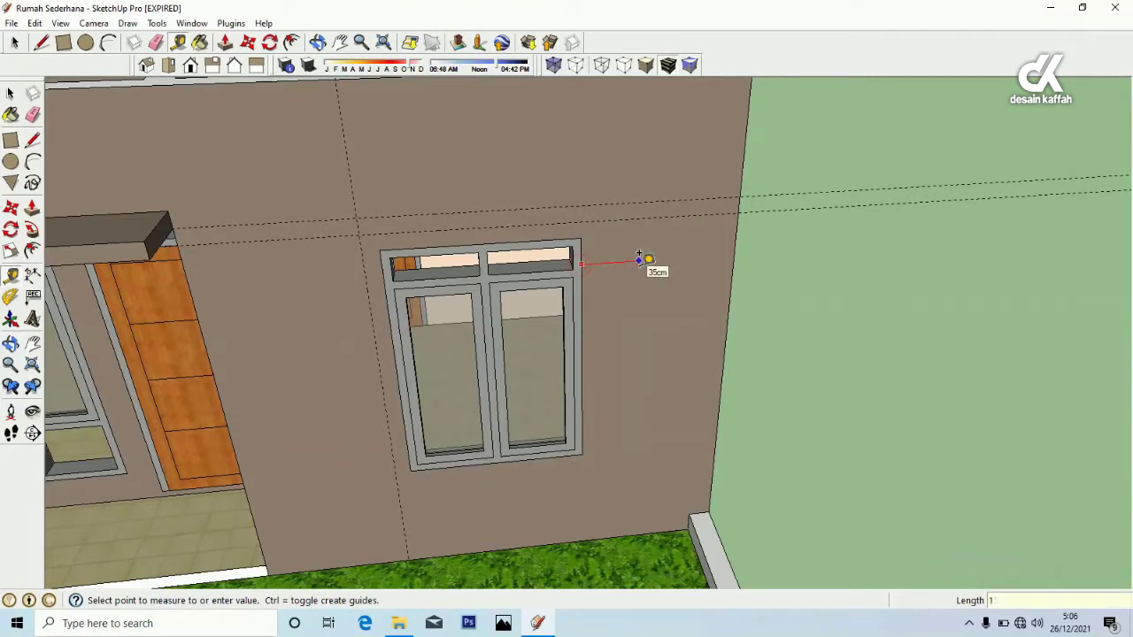
key(Return)
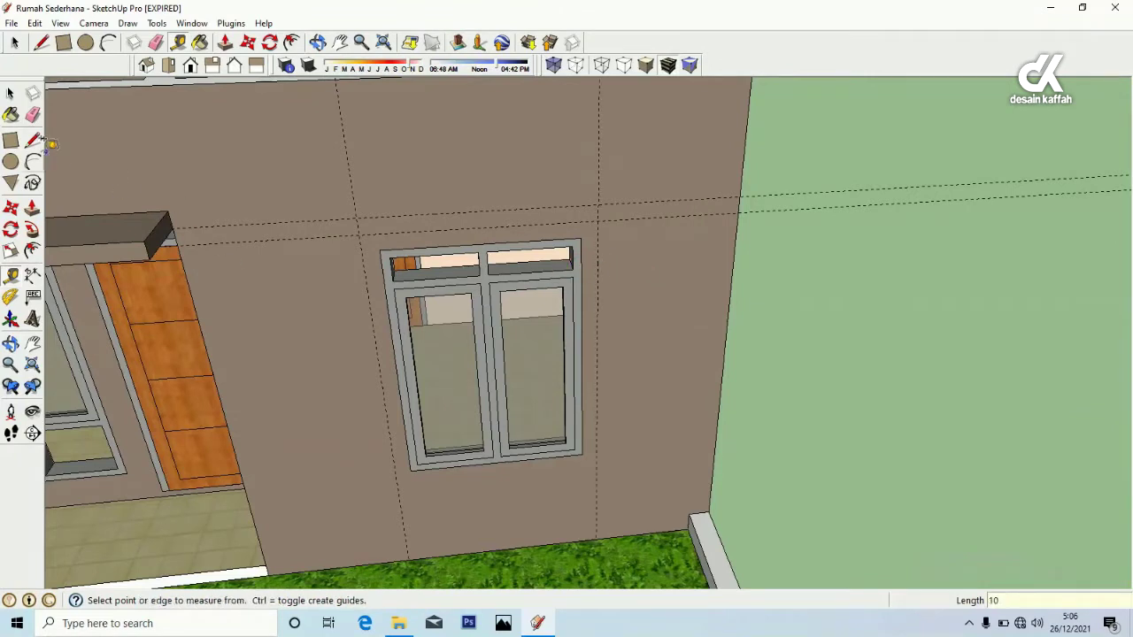
Draw a narrow rectangle above the window, spanning the intersections of the horizontal and vertical guides
click(11, 140)
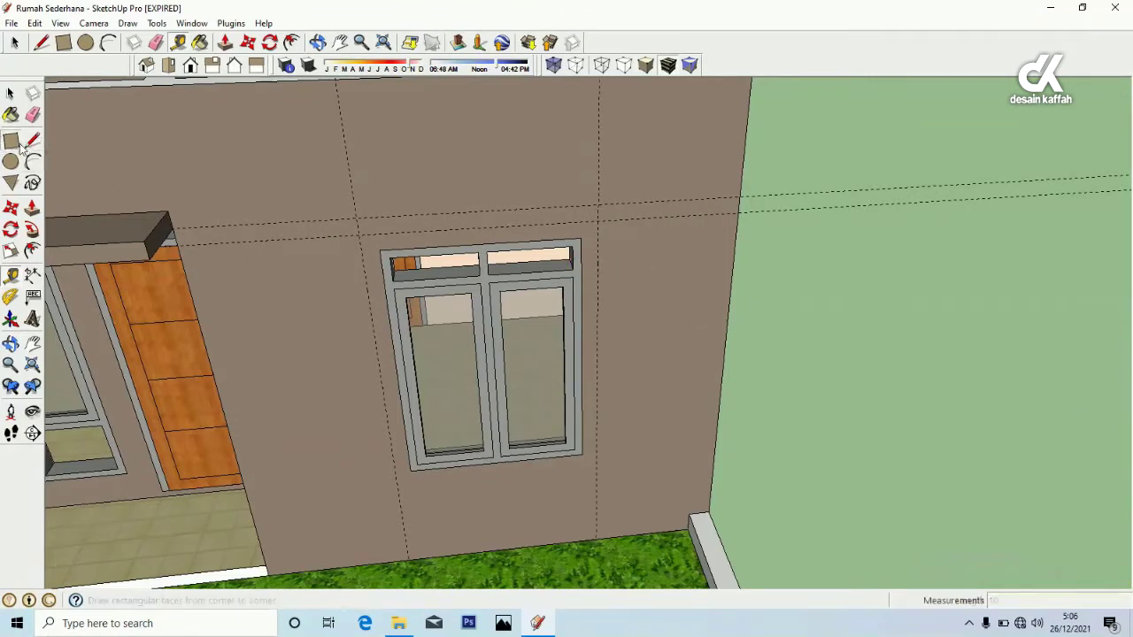
click(357, 218)
click(600, 218)
Extrude the narrow rectangle above the window outward from the wall to form a canopy slab
click(11, 344)
drag(652, 395, 463, 424)
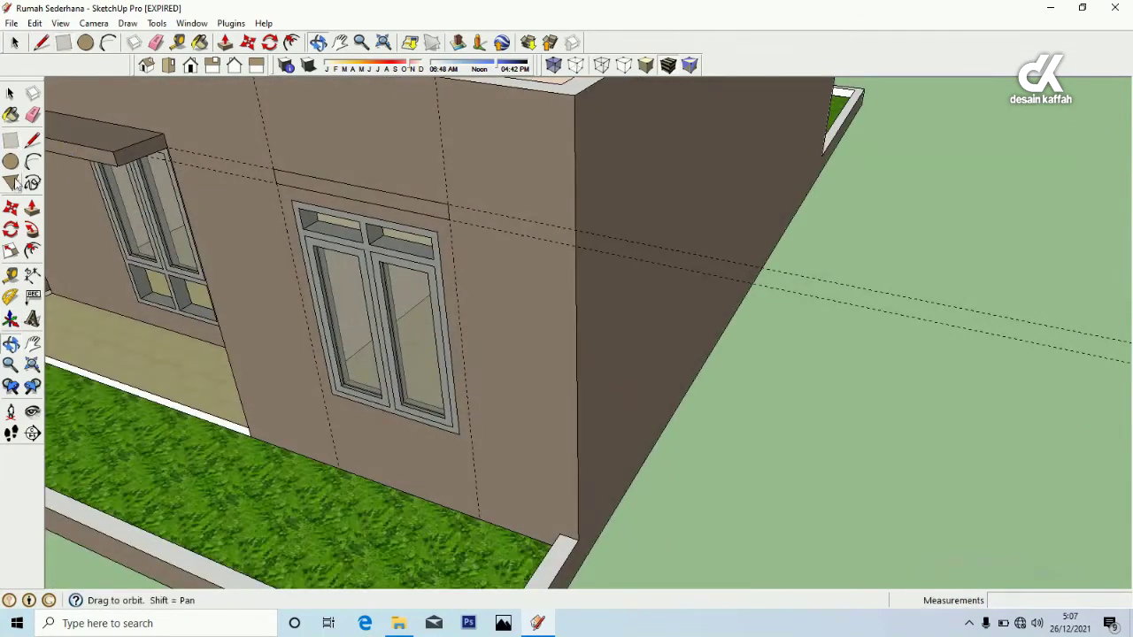
click(31, 207)
click(355, 194)
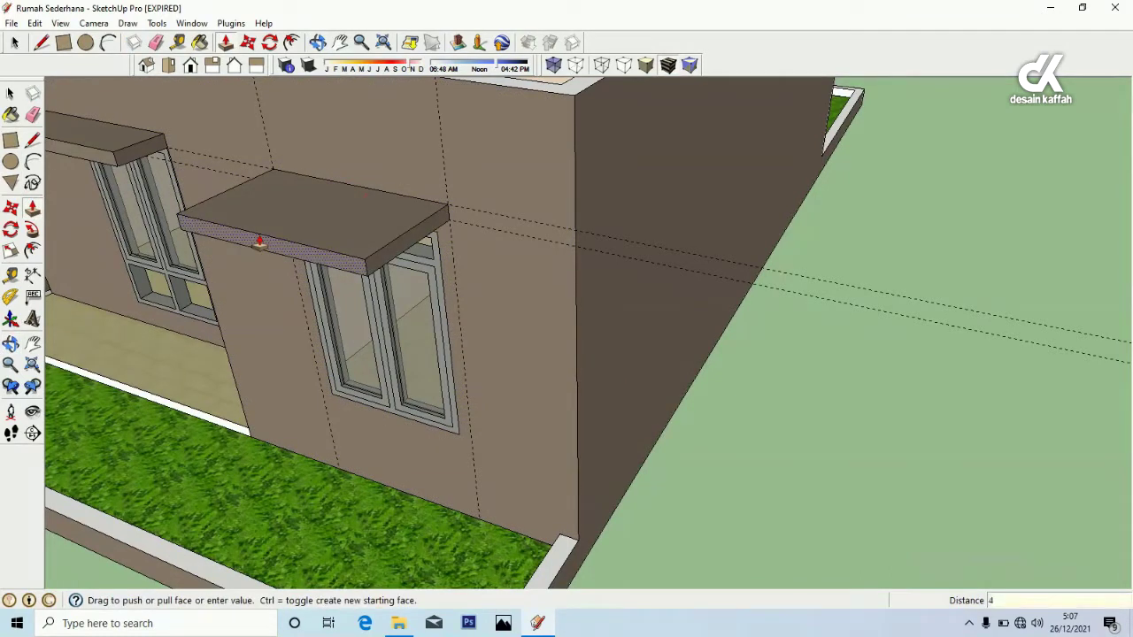
key(Return)
Erase the horizontal and vertical guides around the side window
key(e)
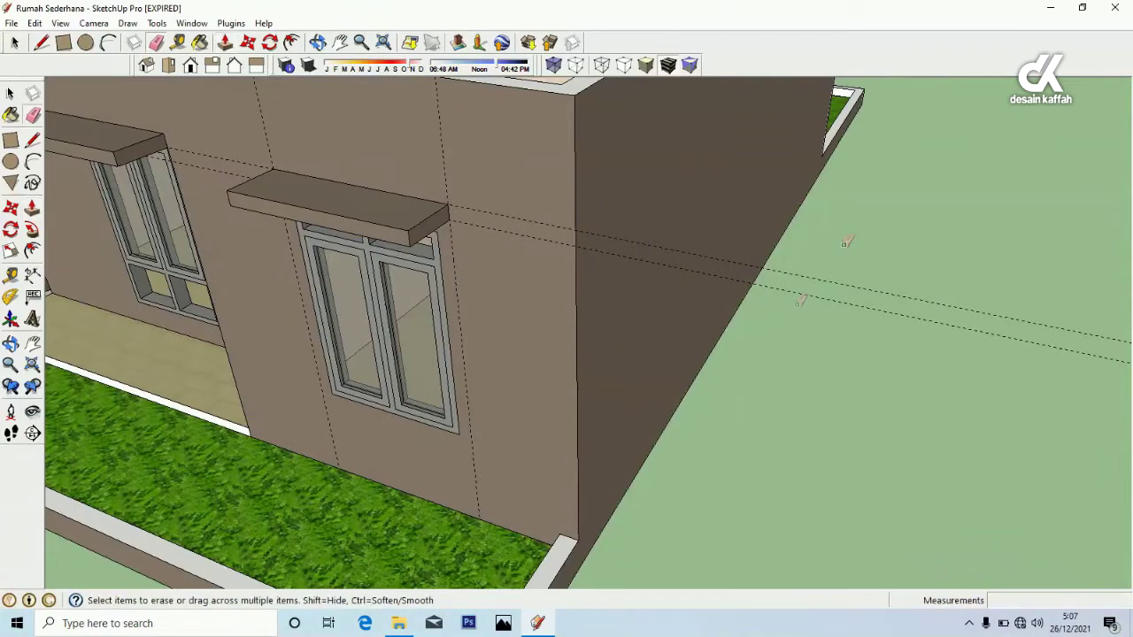
click(908, 299)
scroll(903, 285, down, 10)
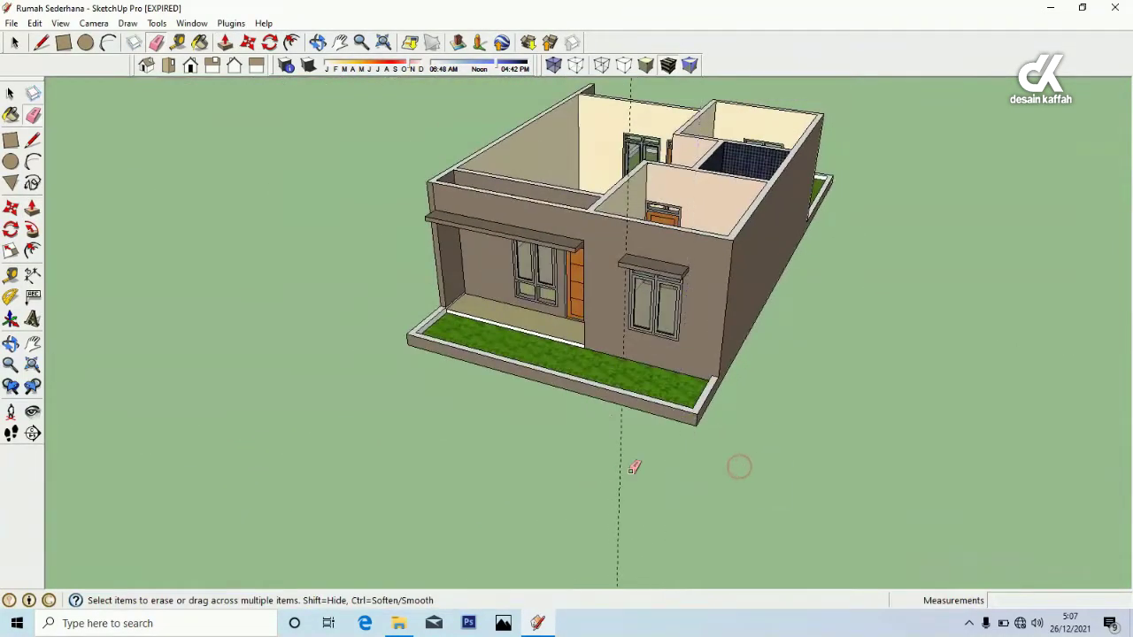
click(610, 433)
Draw a 15 cm line across the side wall's top face, aligned with the rear terrace wall
scroll(425, 292, up, 3)
click(11, 344)
drag(425, 301, 662, 385)
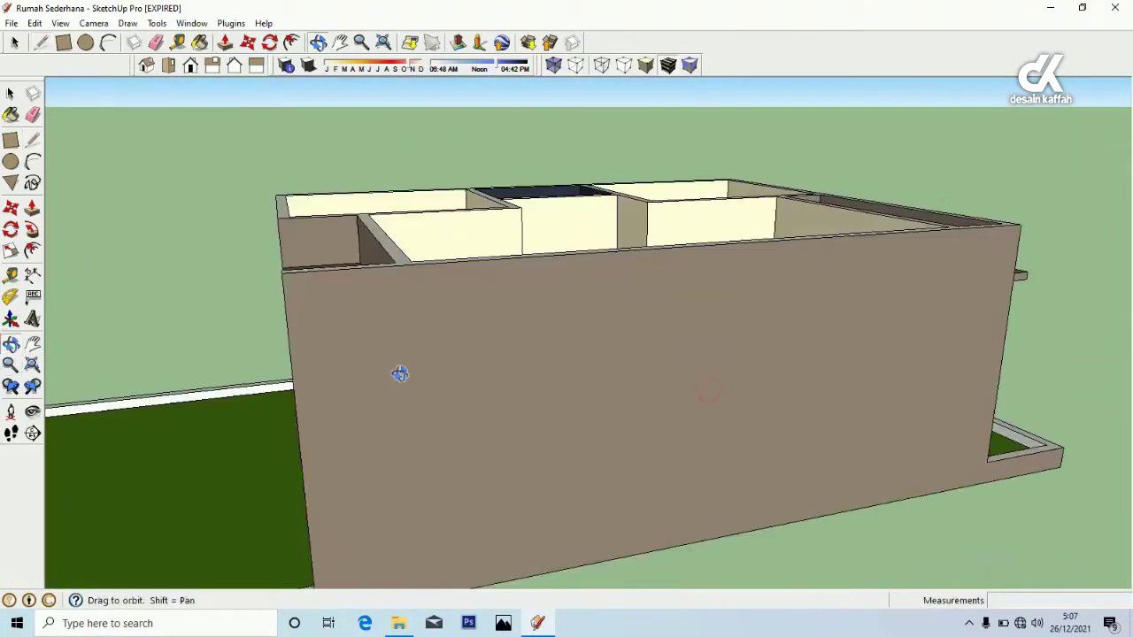
drag(397, 374, 328, 412)
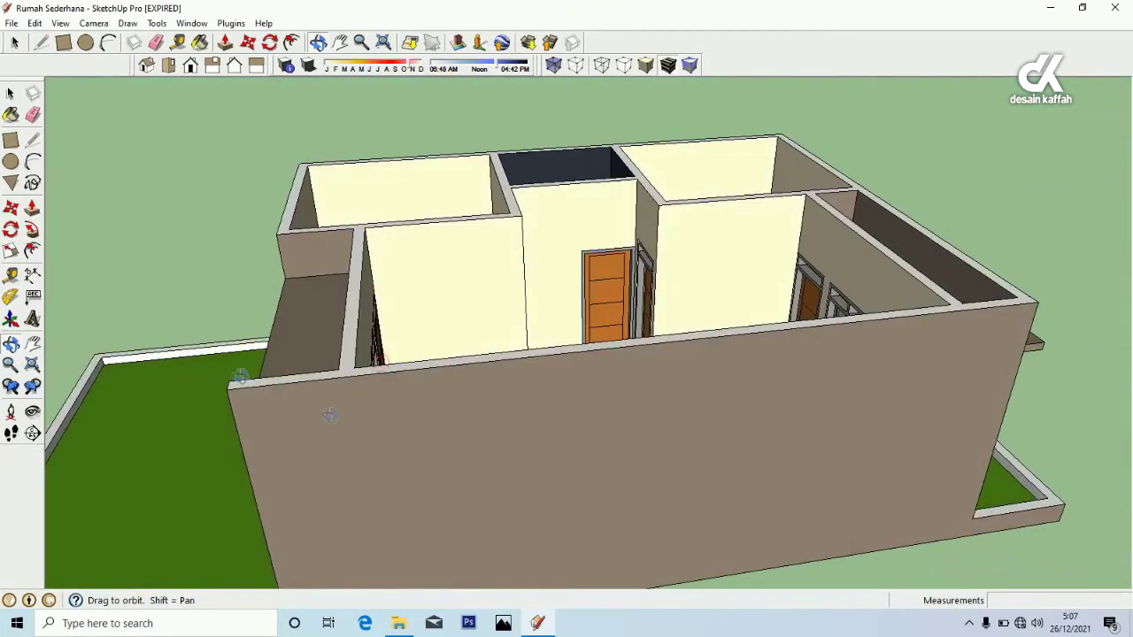
click(33, 141)
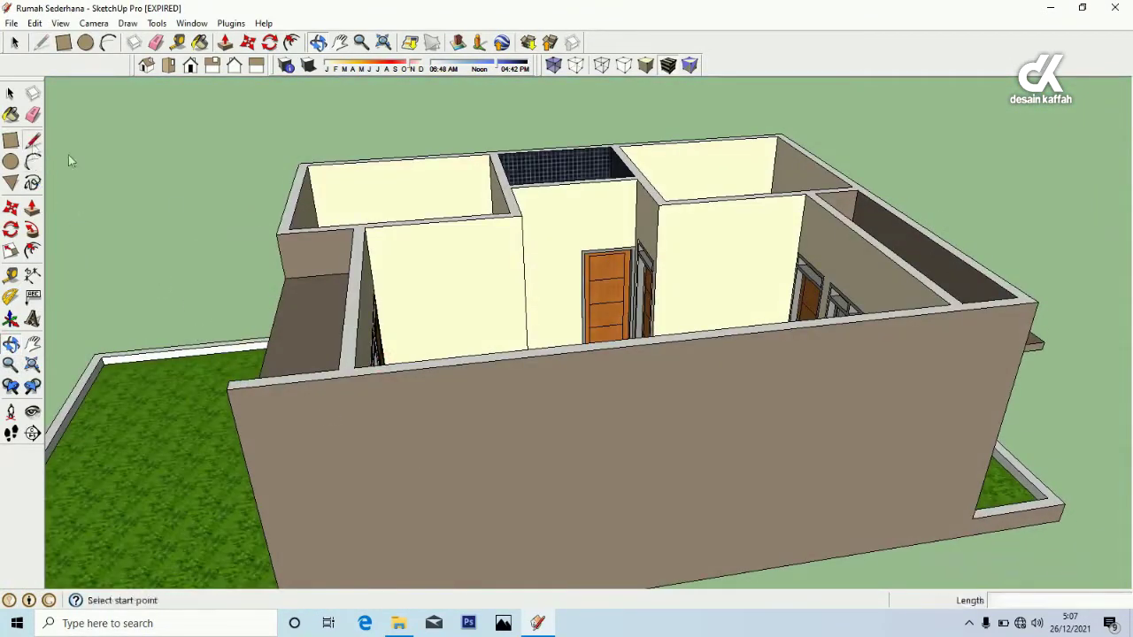
click(340, 368)
click(338, 374)
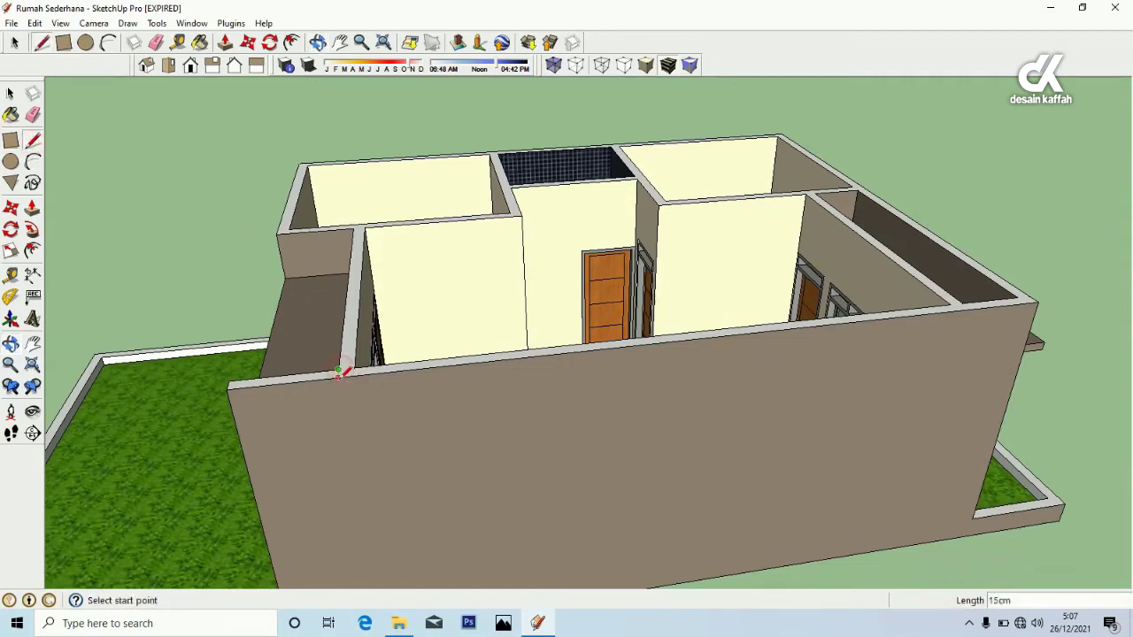
Create a vertical guide on the side wall, 100 cm from its rear edge at the rear terrace wall
scroll(460, 371, down, 1)
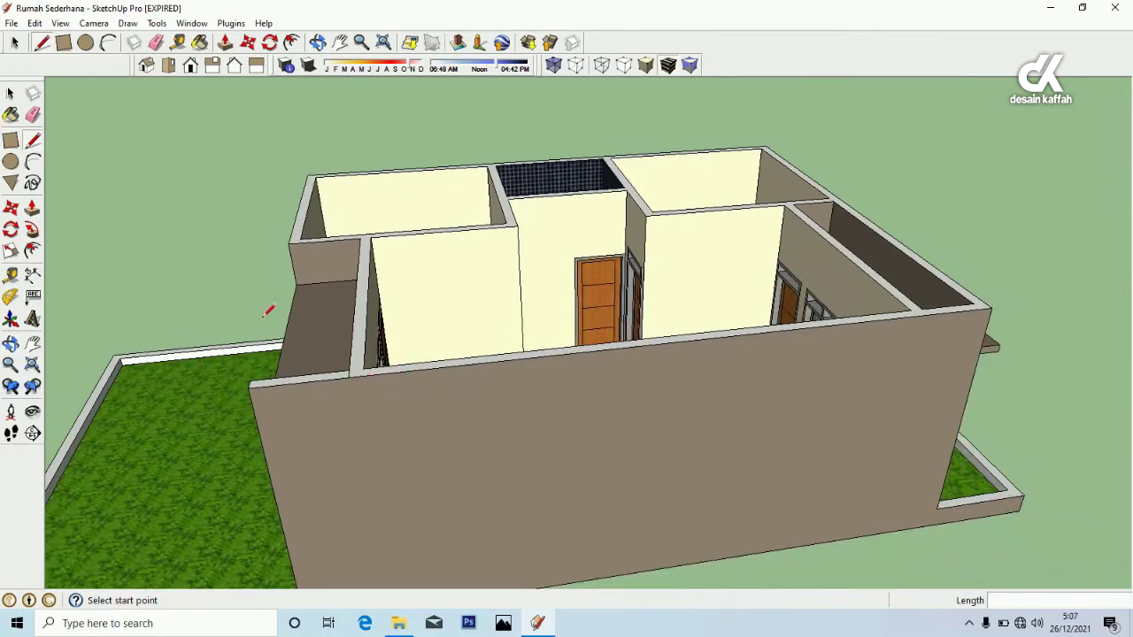
click(11, 275)
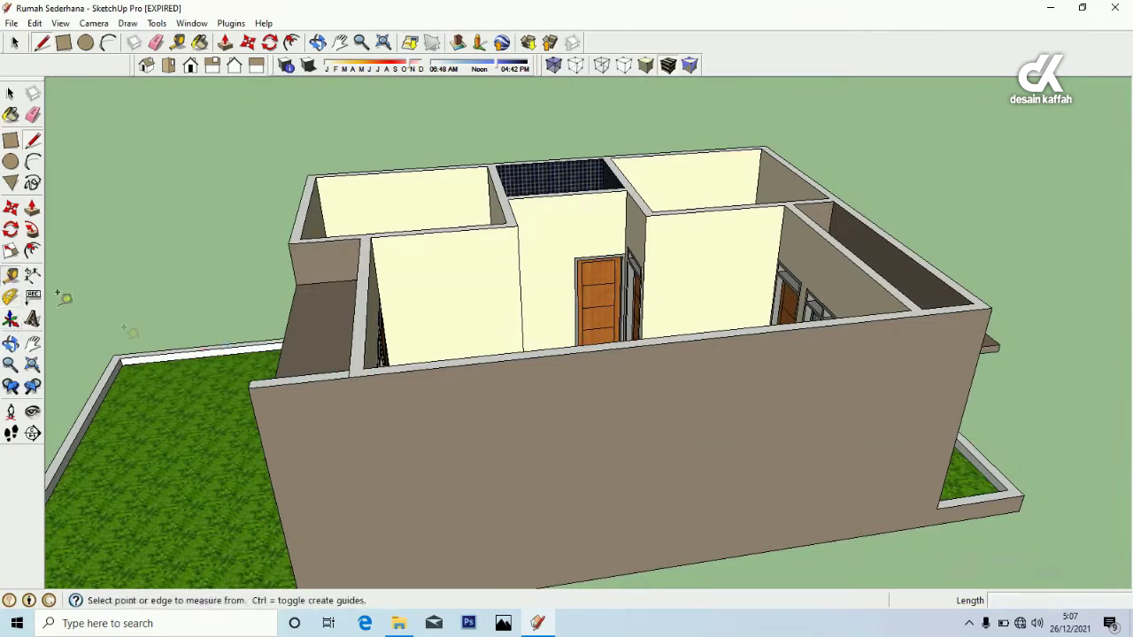
click(255, 414)
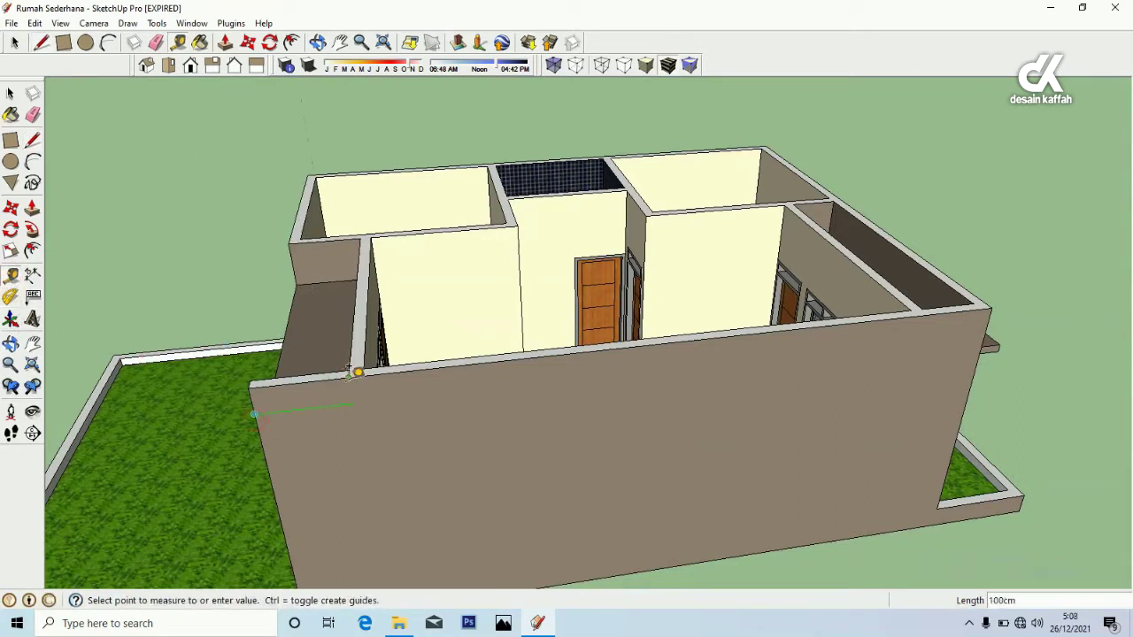
click(350, 371)
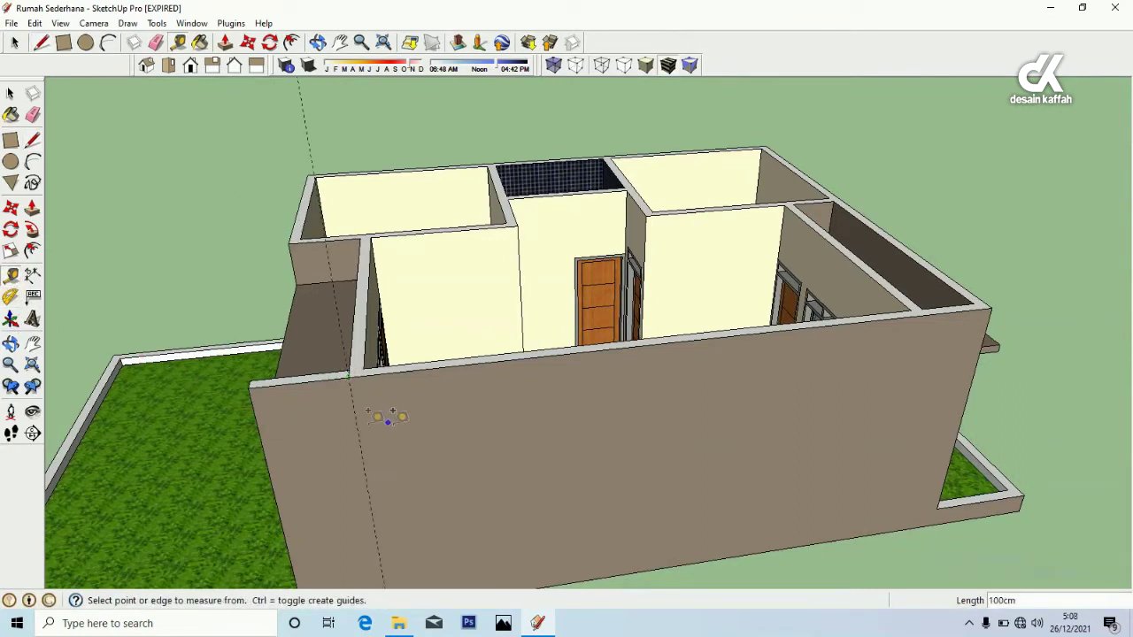
Create a 30-degree guide rising from the point where the vertical guide meets the top of the side wall
click(11, 297)
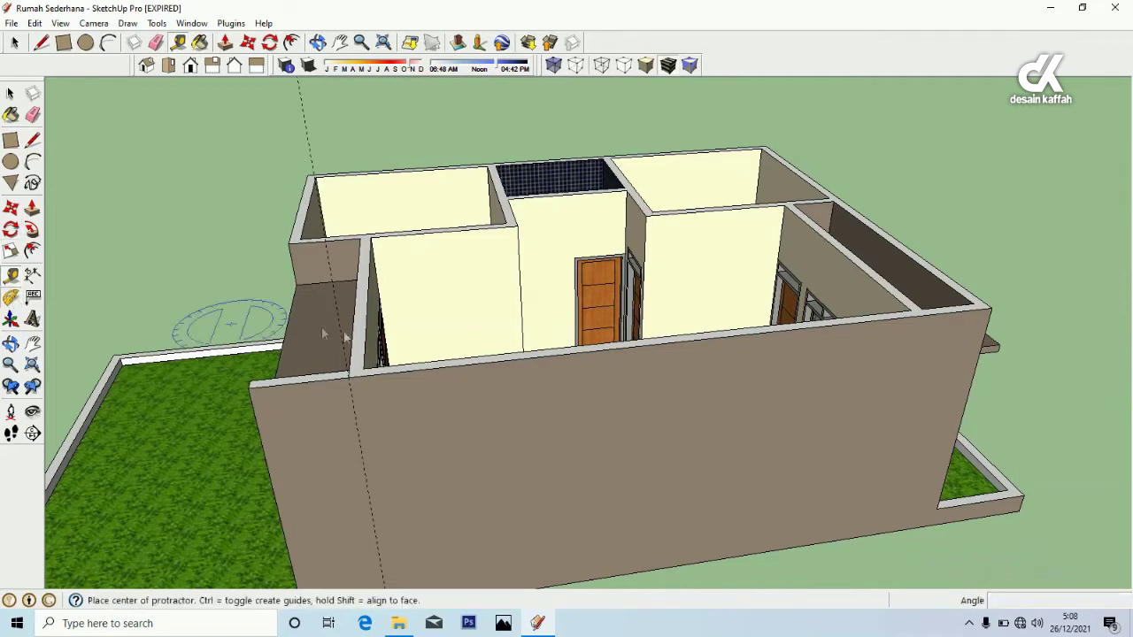
click(353, 380)
click(500, 363)
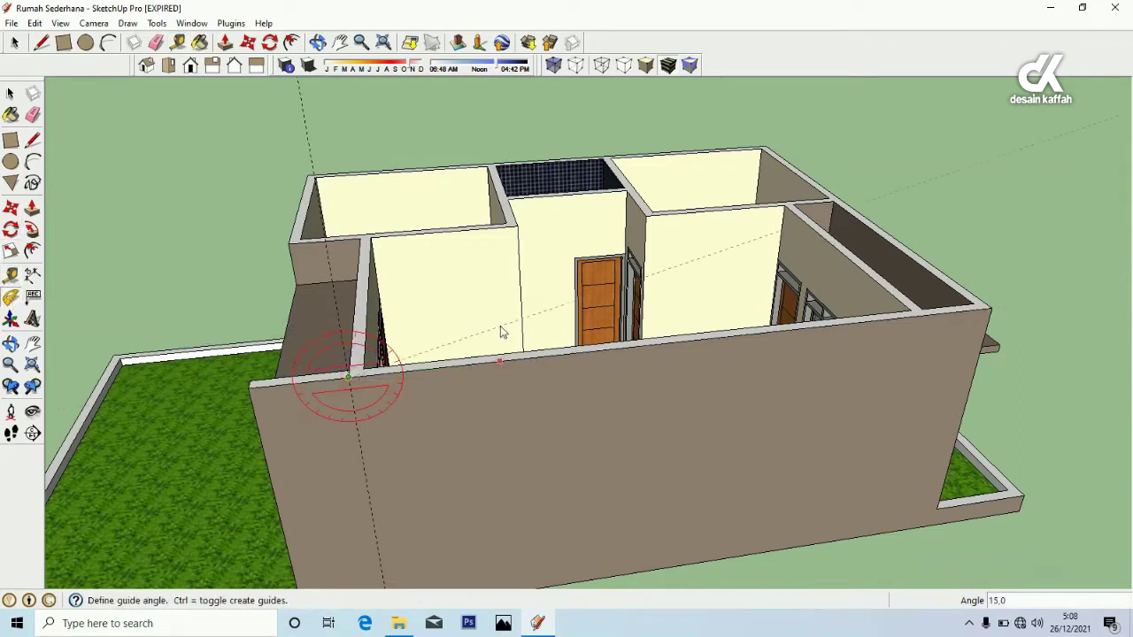
text(30)
key(Return)
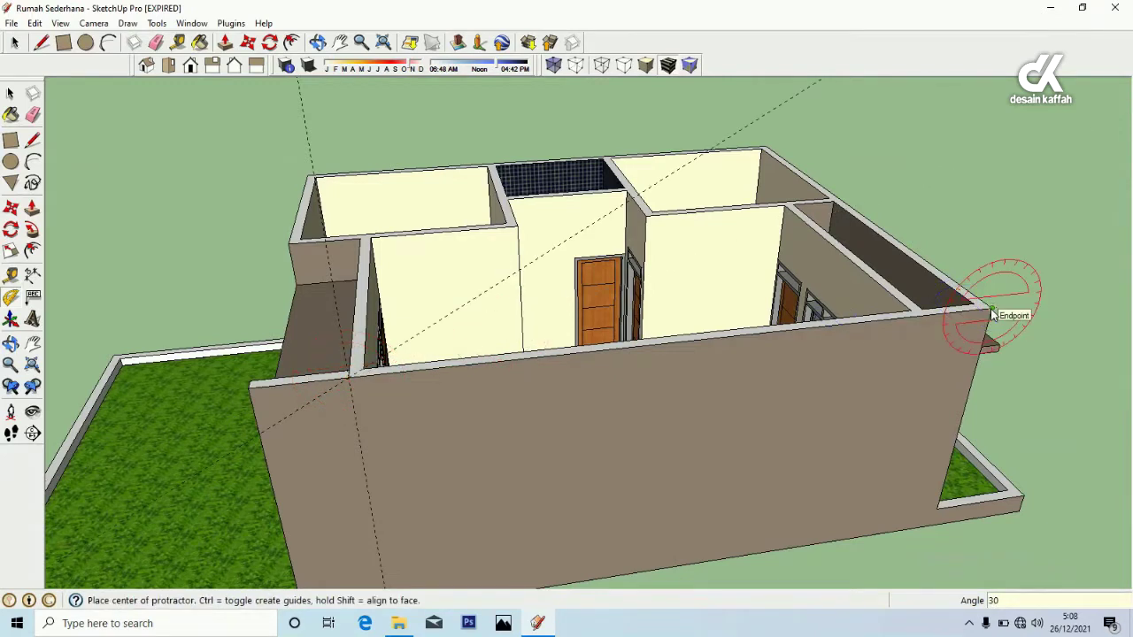
Create a mirrored 30-degree guide rising from the front top corner of the side wall
click(990, 309)
click(838, 325)
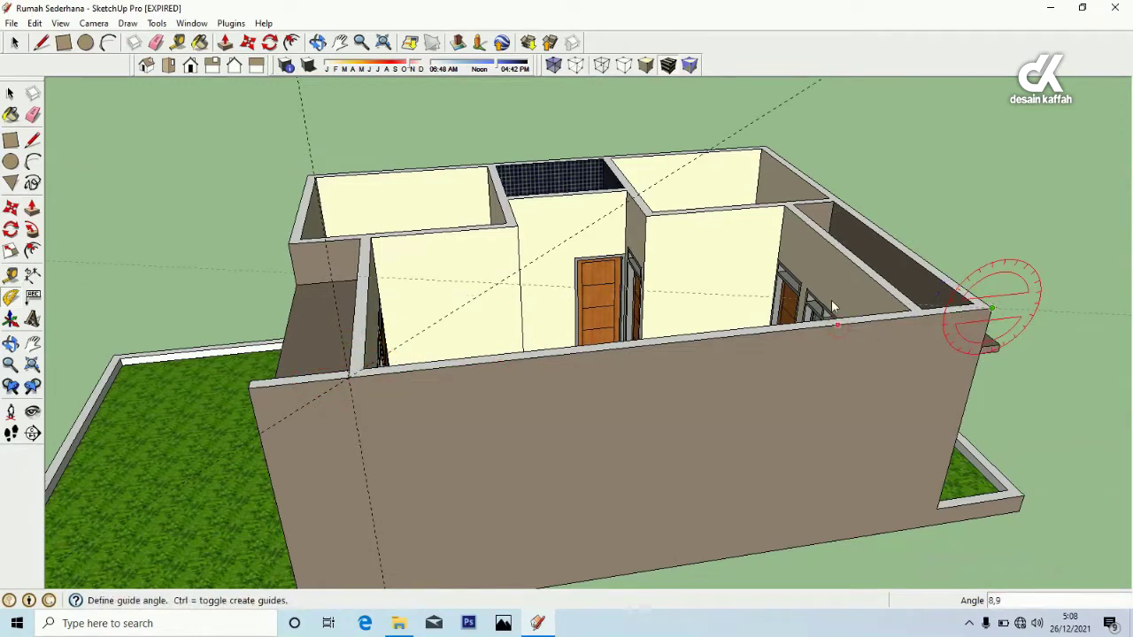
key(Return)
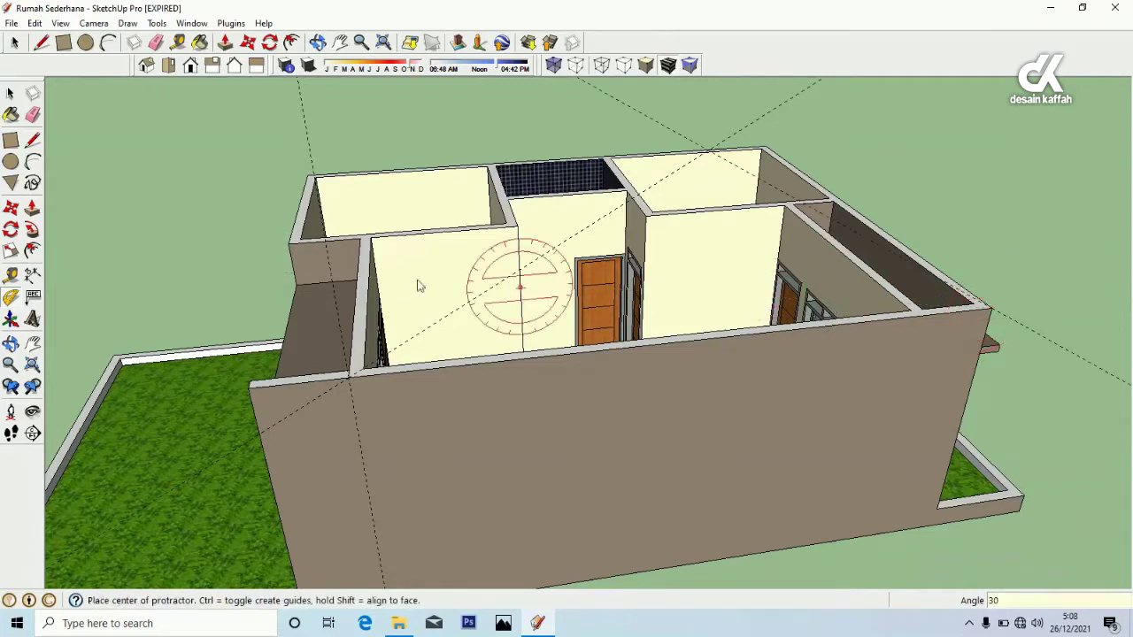
Draw the two sloping gable lines along the 30-degree guides, closing a triangular face on top of the side wall
click(32, 140)
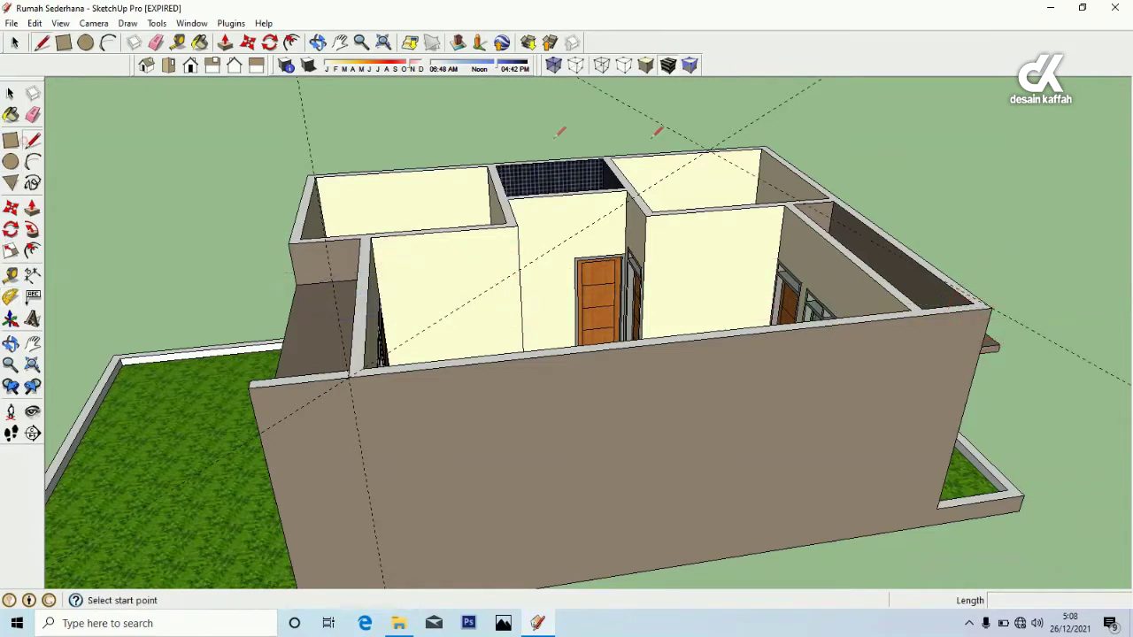
click(708, 149)
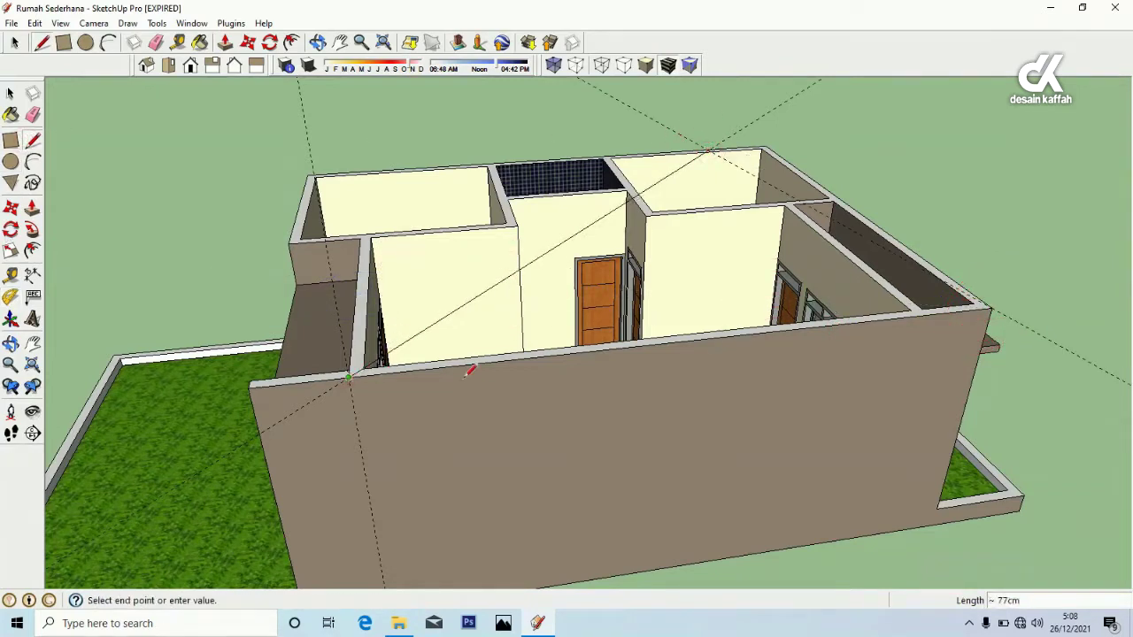
click(990, 306)
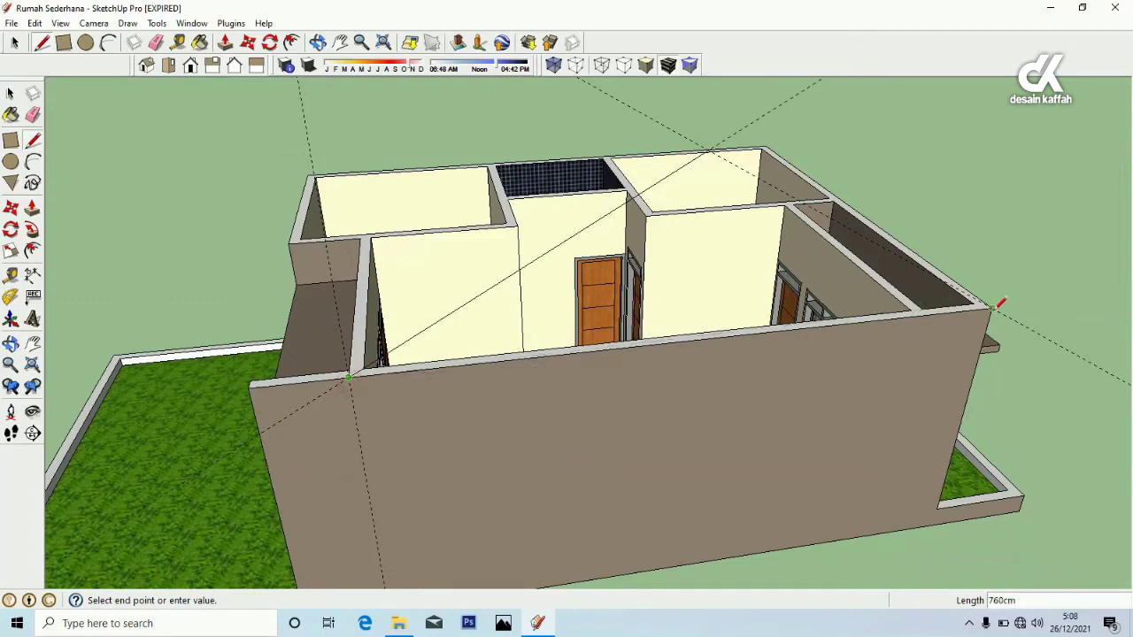
click(710, 149)
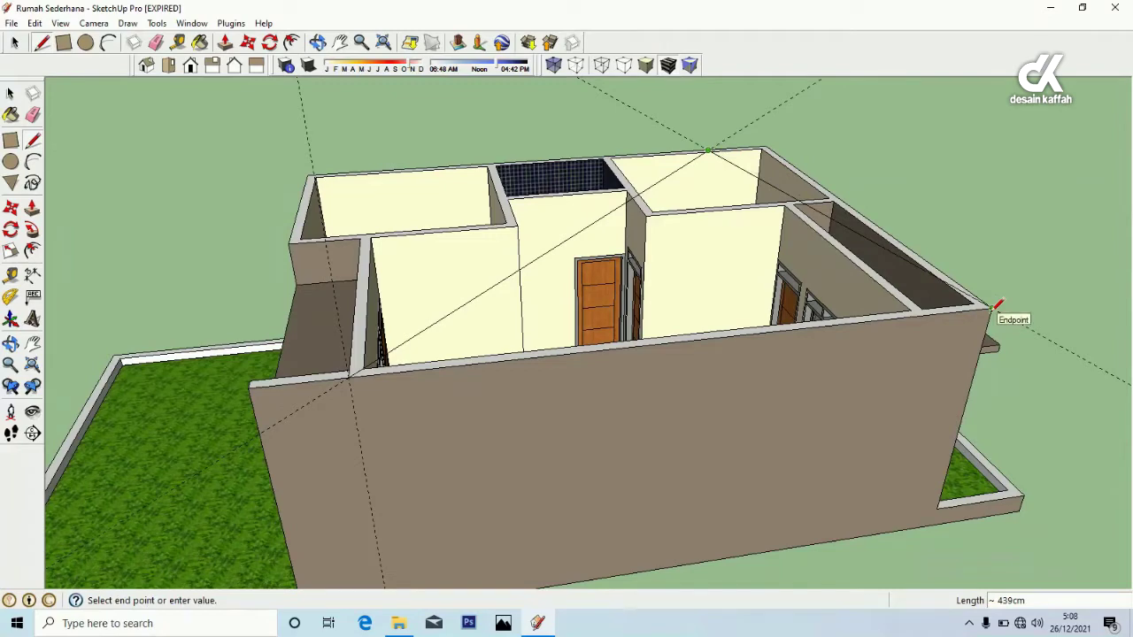
click(991, 306)
Erase the vertical and angled guides around the gable
click(33, 115)
scroll(829, 331, down, 5)
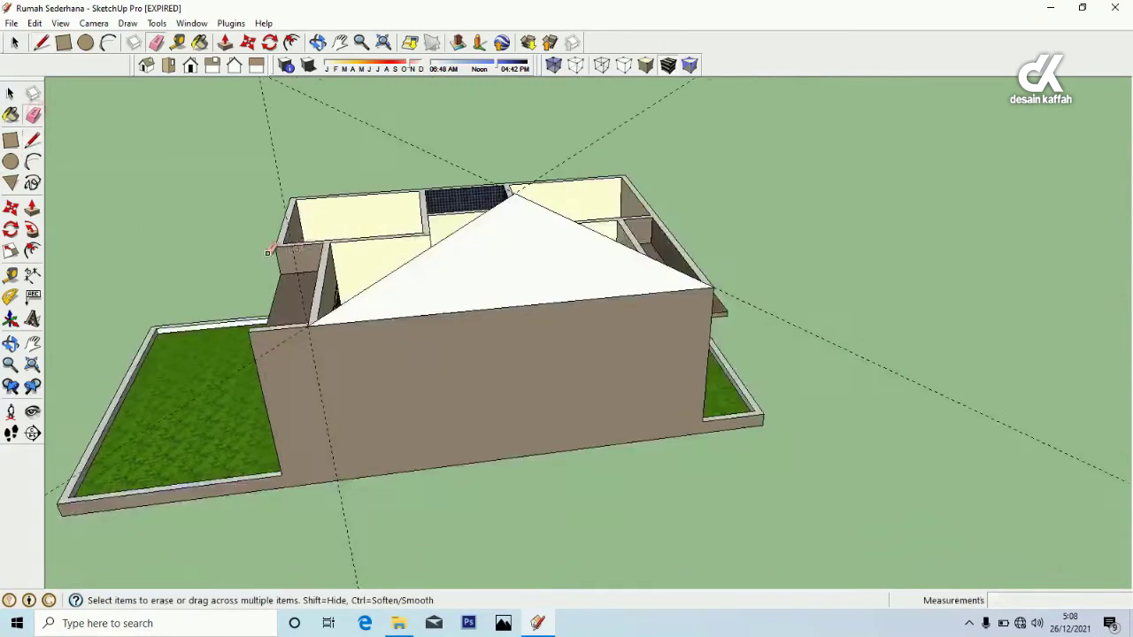
click(818, 389)
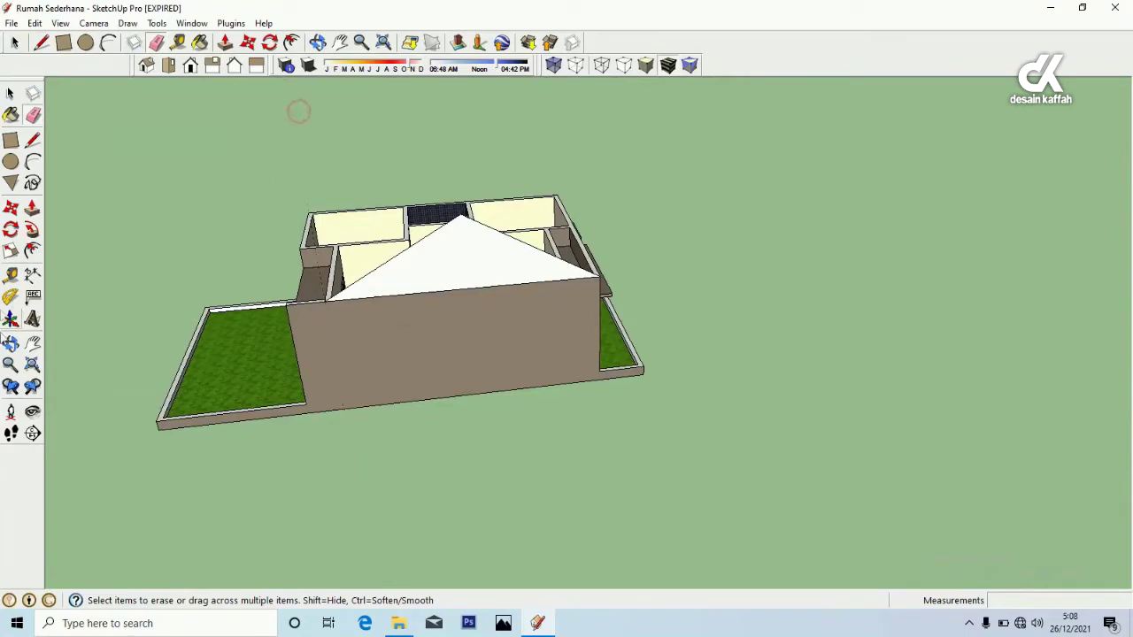
Extrude the triangular gable face 700 cm across the house to the opposite side wall, forming the roof volume
click(10, 345)
drag(708, 346, 538, 272)
click(32, 209)
click(412, 192)
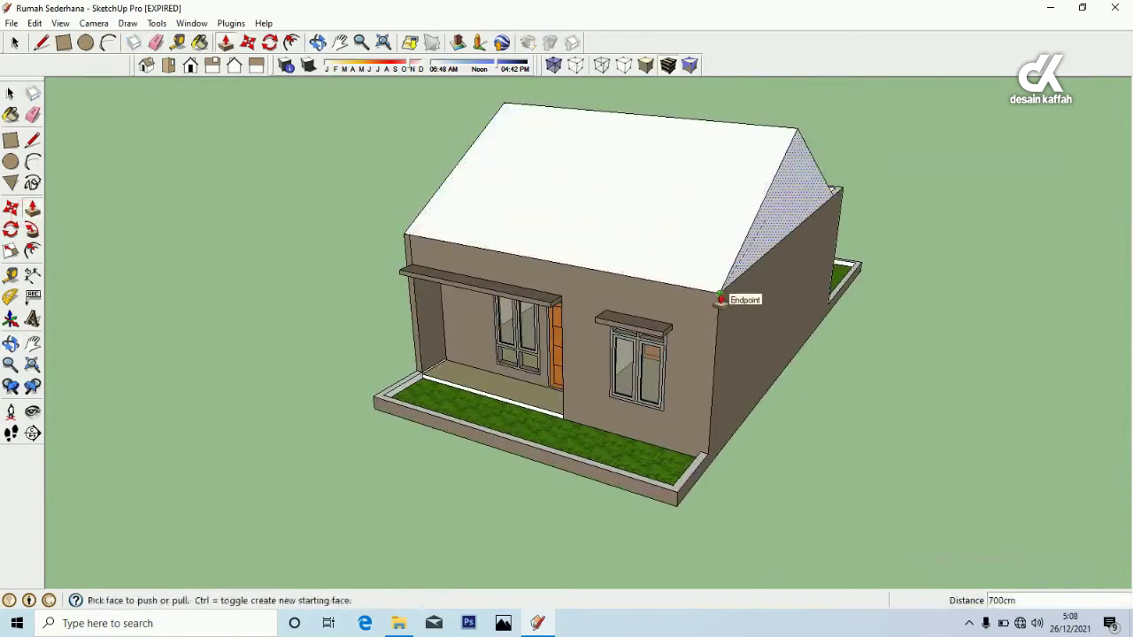
click(722, 299)
Offset the two sloping edges of the gable outward by 30 cm
scroll(489, 319, down, 2)
click(11, 345)
drag(541, 340, 678, 187)
scroll(588, 213, up, 3)
drag(587, 213, 602, 207)
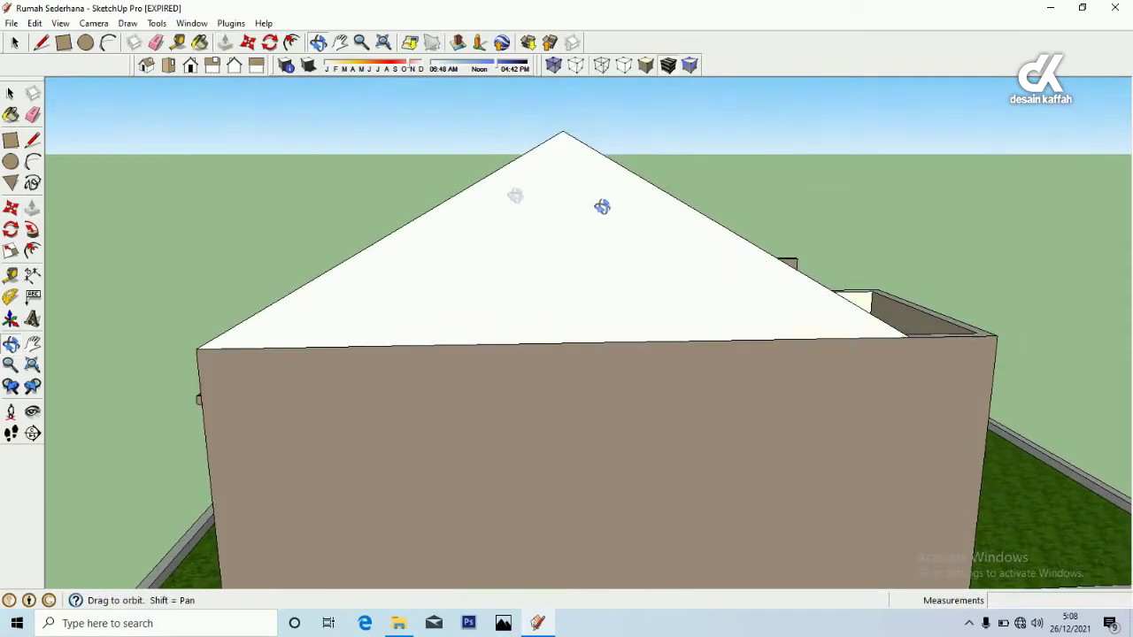
click(31, 252)
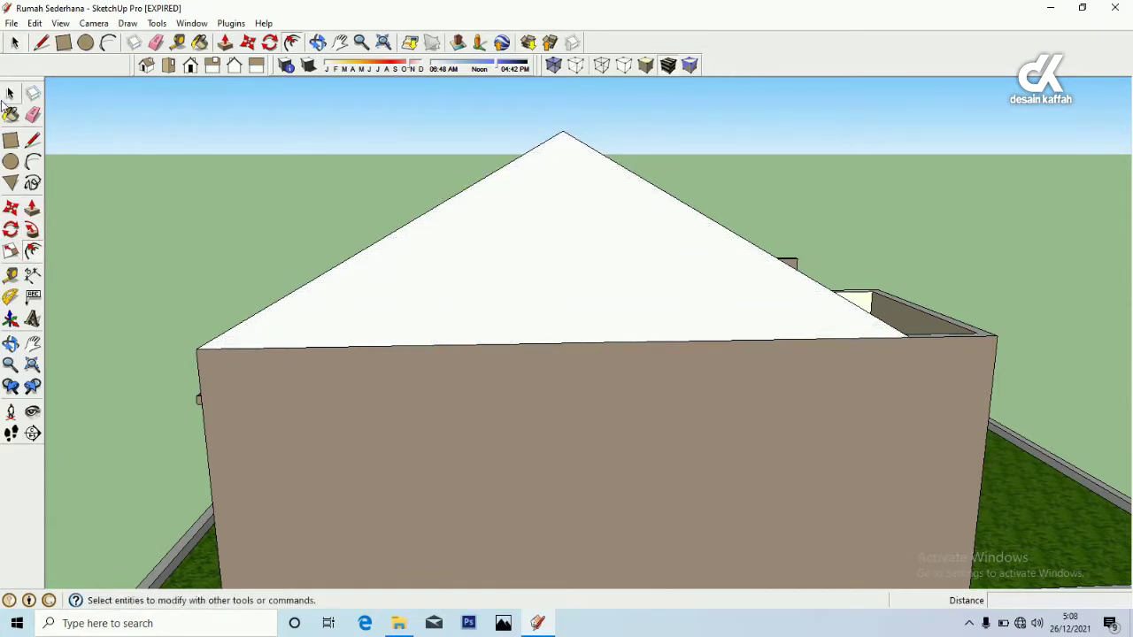
key(space)
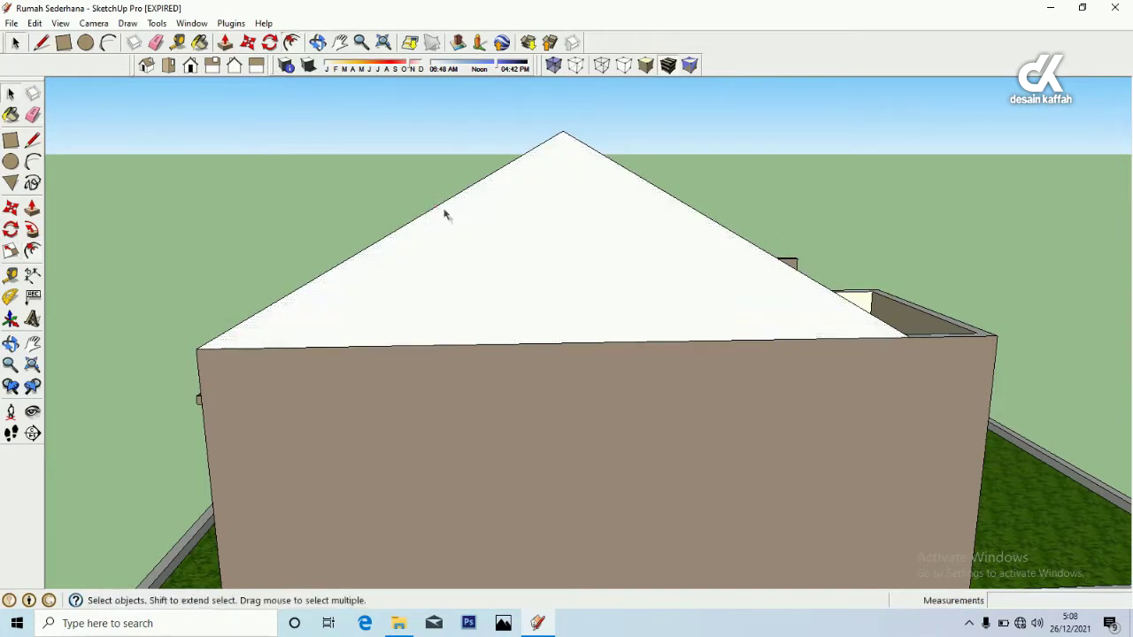
click(442, 207)
shift+click(668, 196)
click(32, 250)
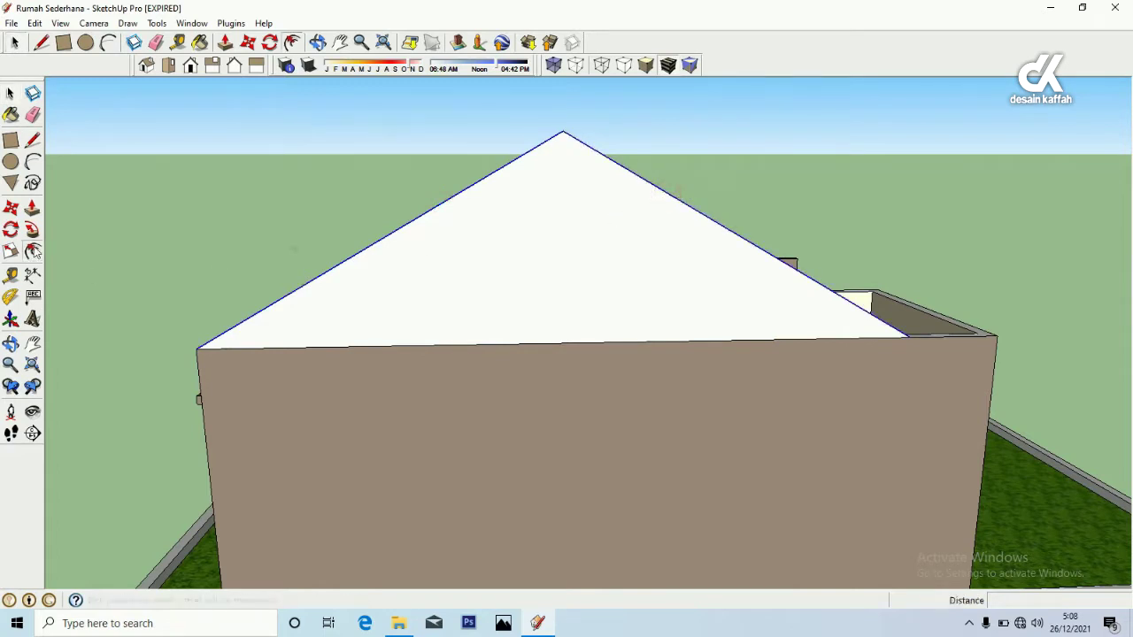
click(403, 227)
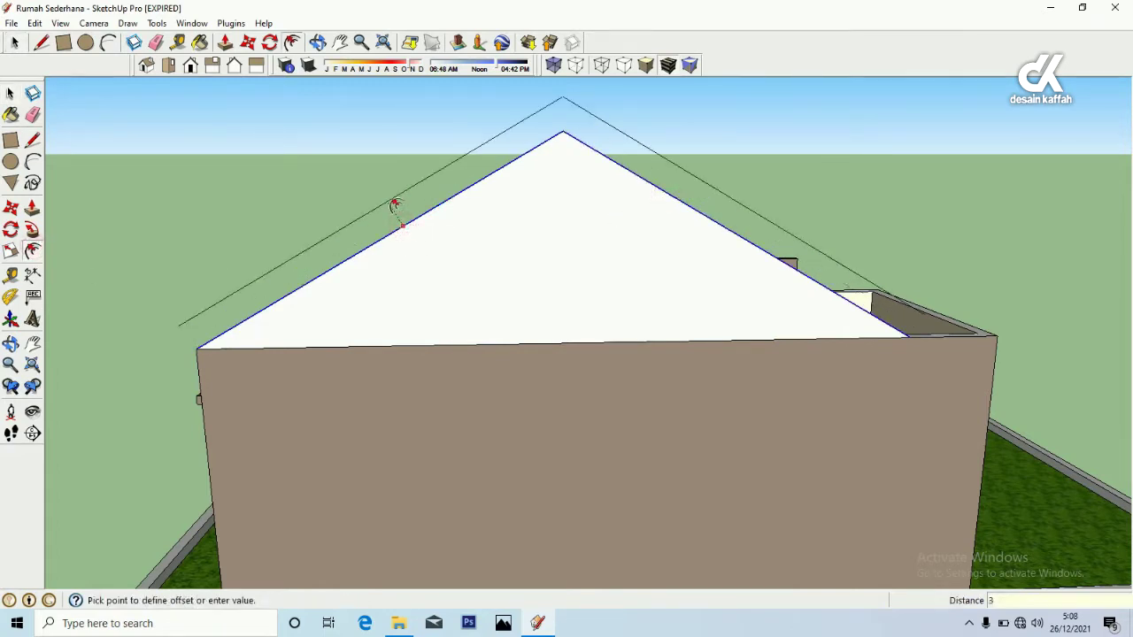
click(395, 204)
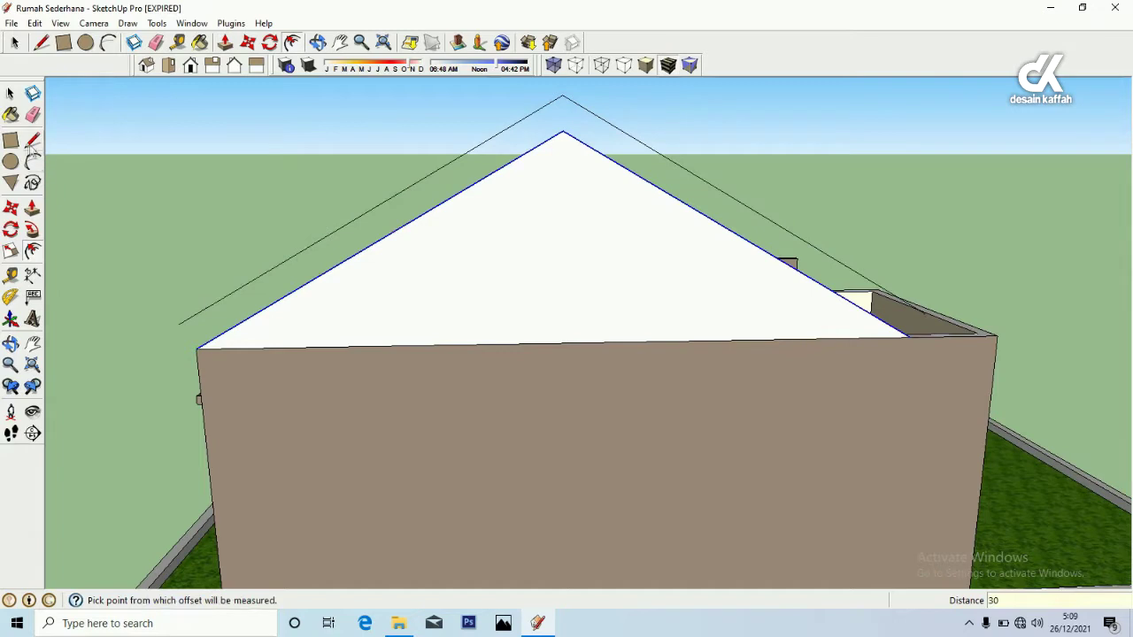
Draw short closing lines from both ends of the offset outline to the gable's lower corners, forming the roof strip face
click(32, 140)
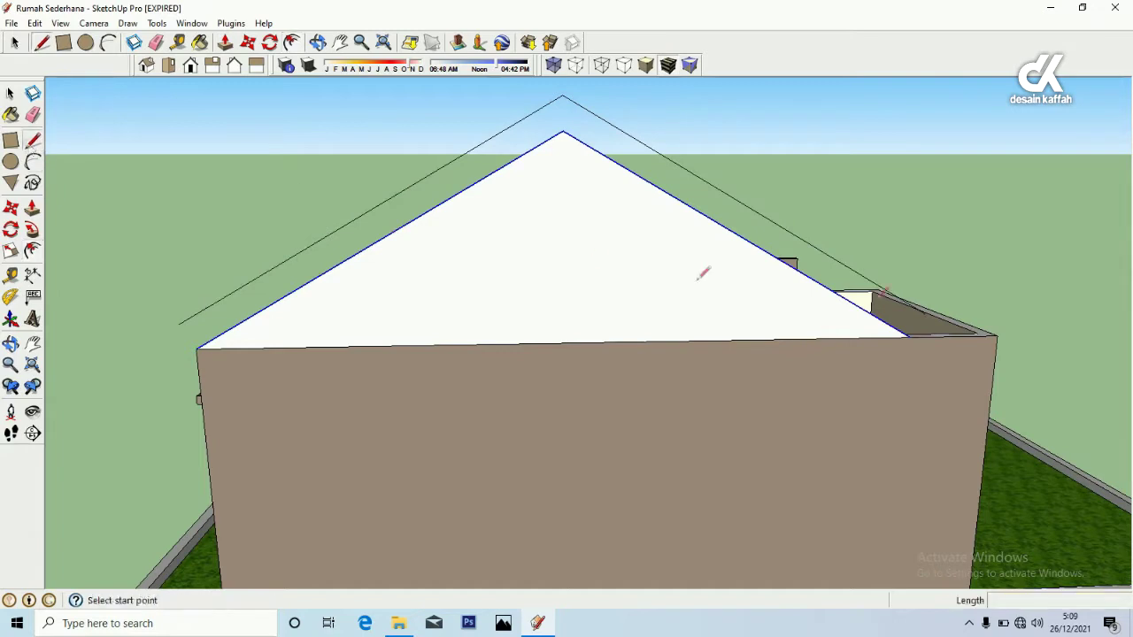
click(179, 324)
click(196, 349)
key(space)
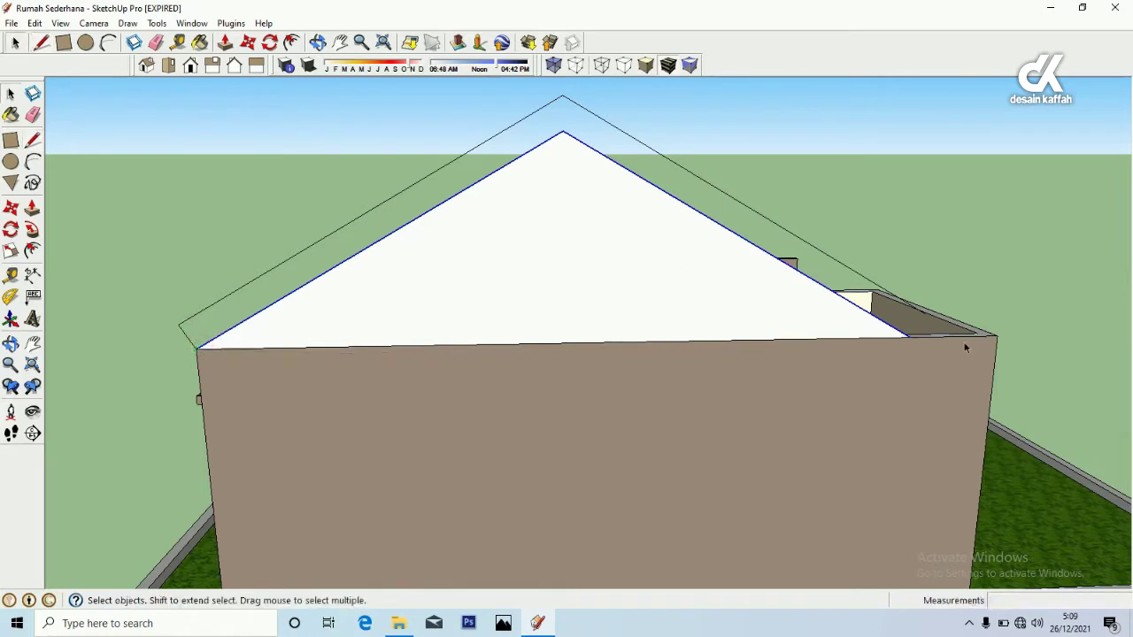
key(l)
scroll(930, 306, up, 3)
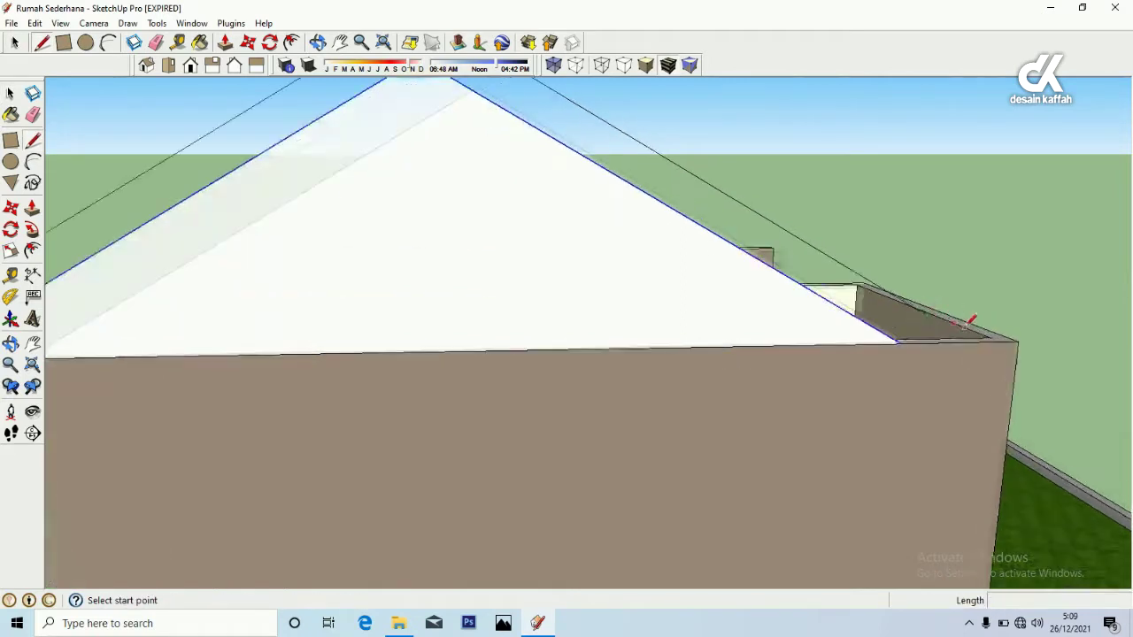
click(927, 305)
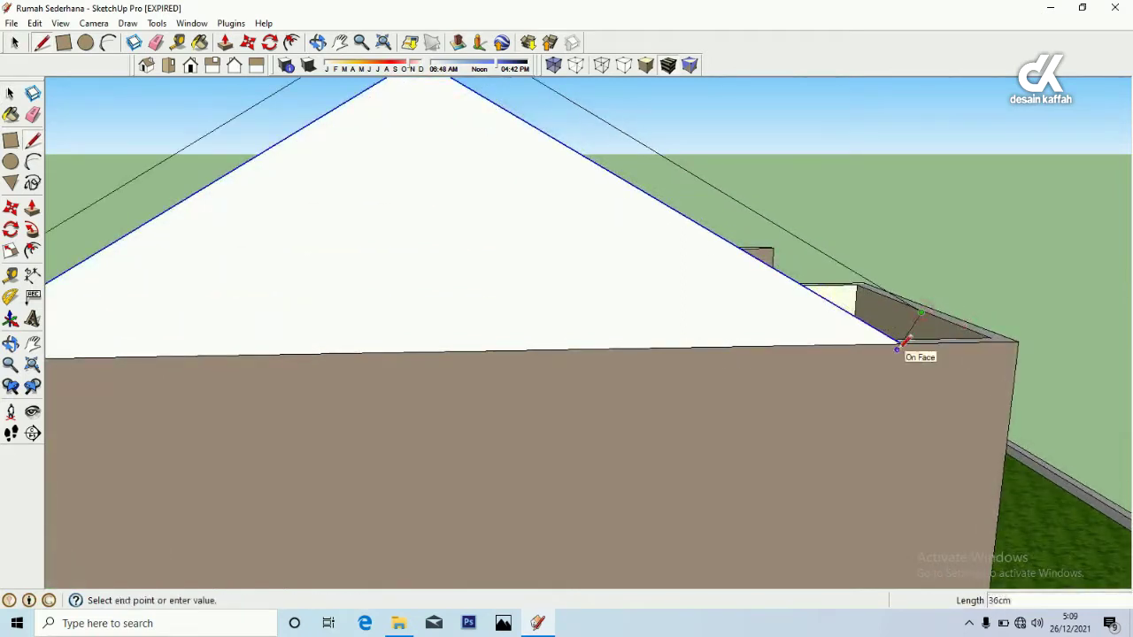
click(901, 340)
scroll(577, 367, down, 4)
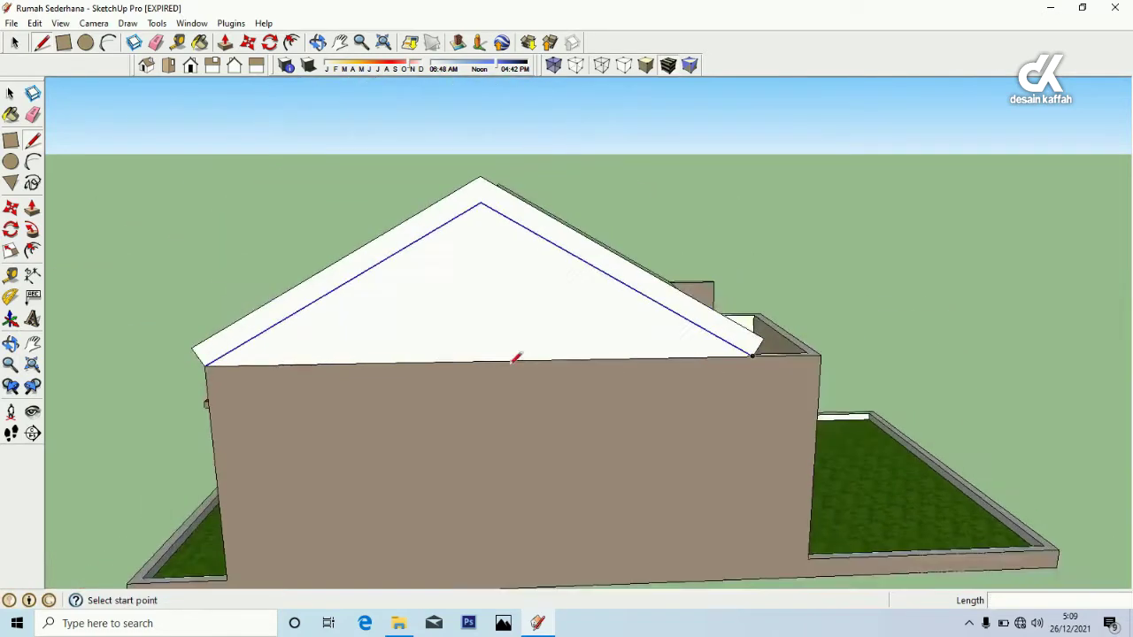
Extrude the roof strip face 700 cm across the house to the opposite side wall as the roof slab
click(11, 344)
drag(597, 346, 228, 411)
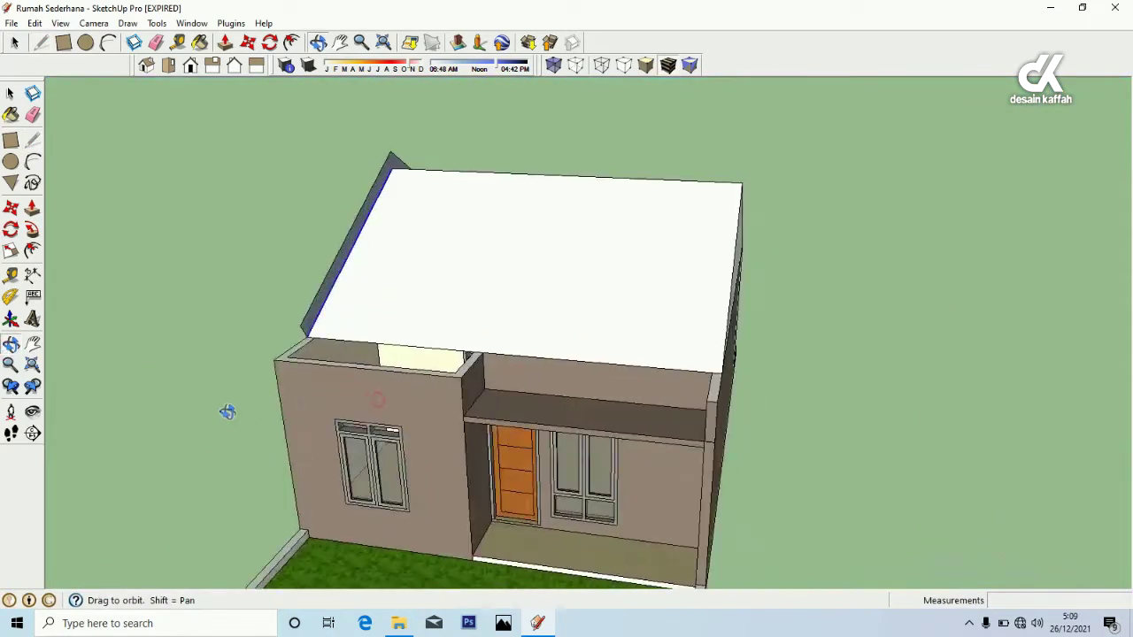
click(32, 209)
drag(335, 284, 729, 352)
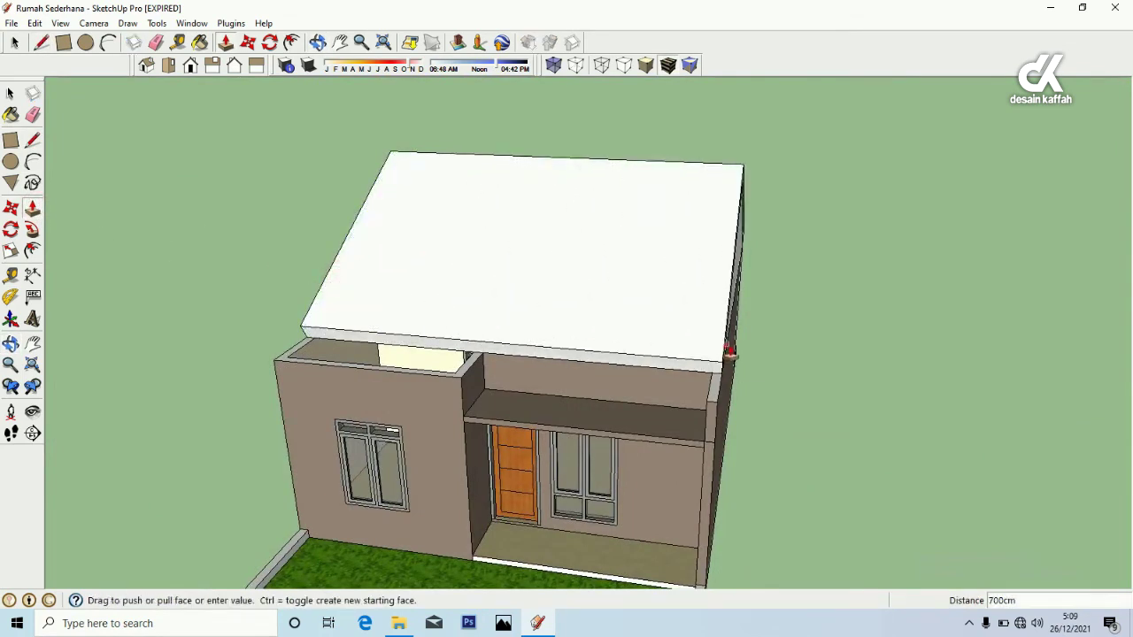
drag(722, 396, 721, 396)
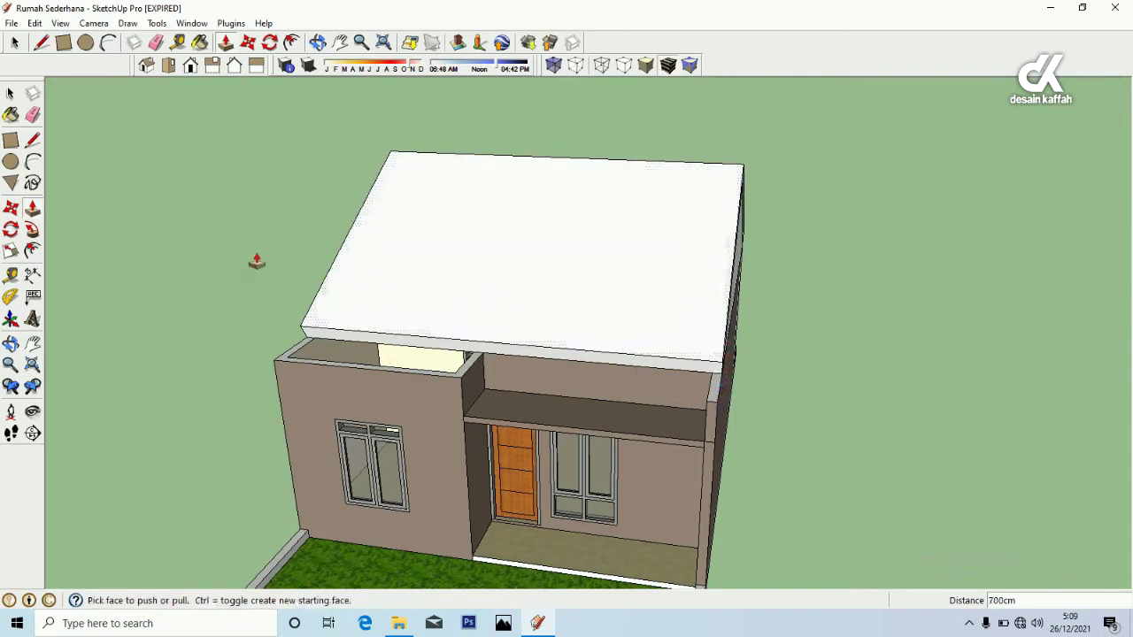
Offset the two outer sloping edges of the roof slab outward by 15 cm on the opposite gable
click(11, 344)
drag(327, 332, 552, 227)
click(10, 93)
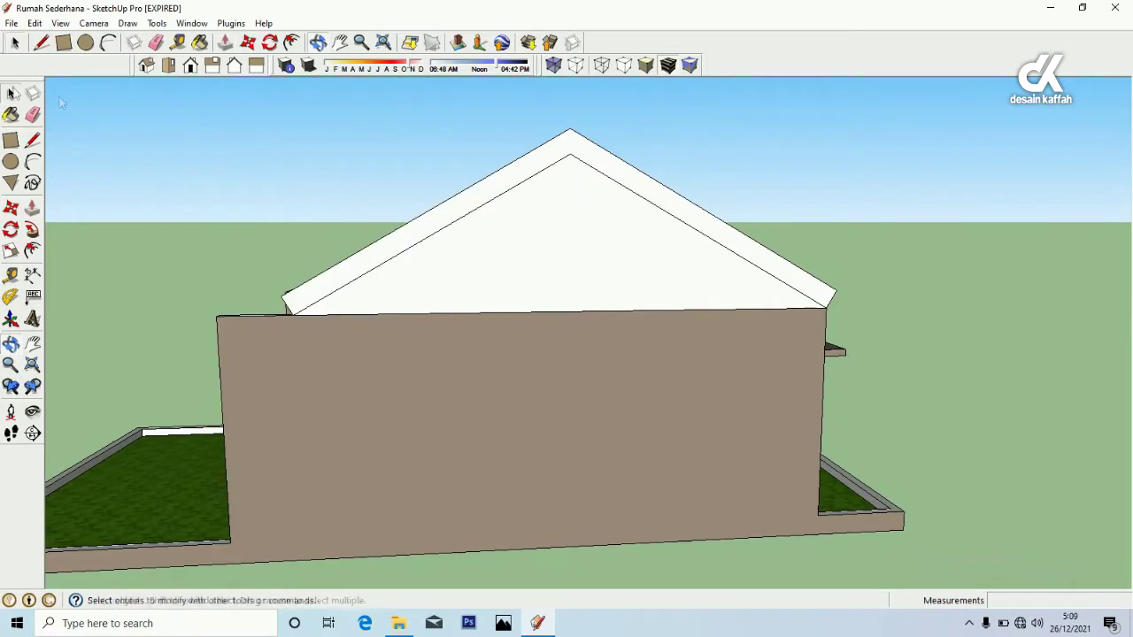
click(512, 166)
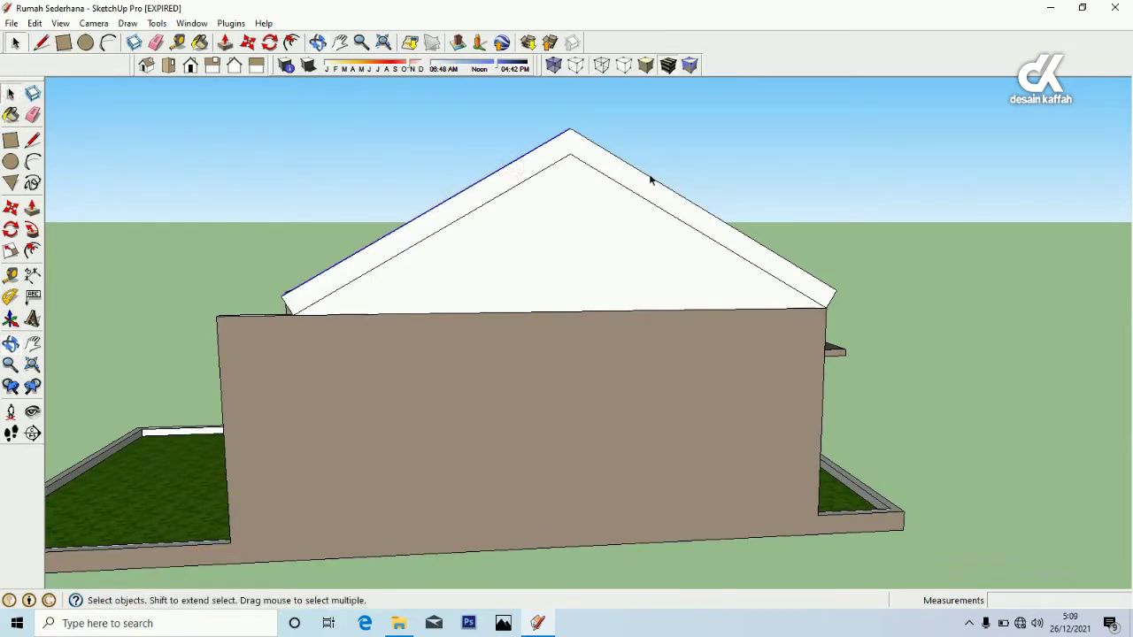
ctrl+click(651, 180)
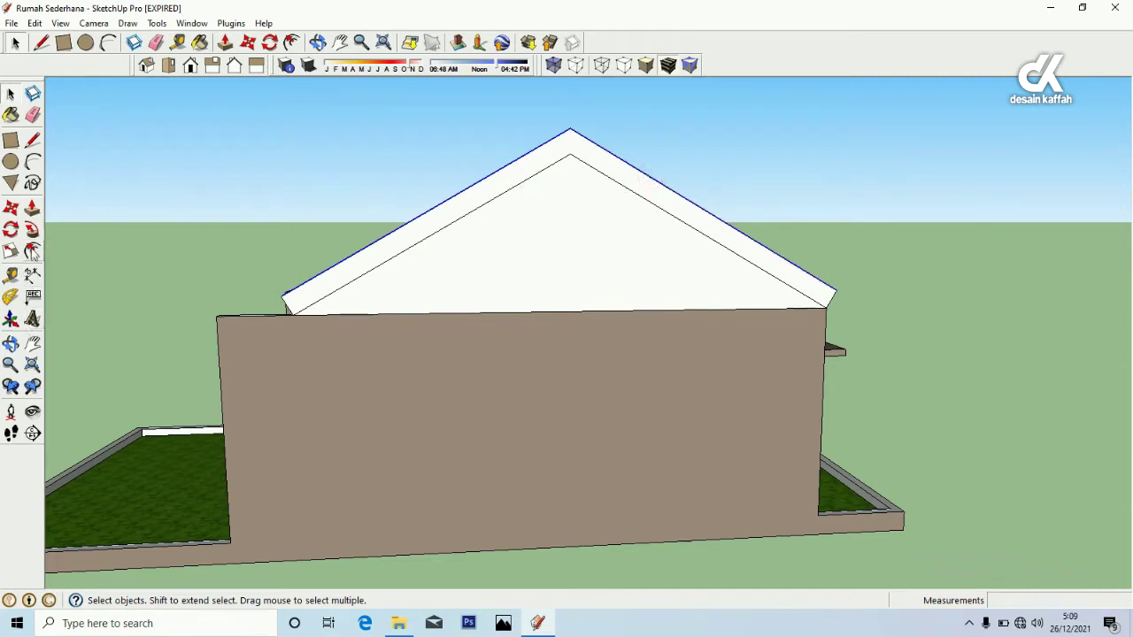
click(32, 251)
click(396, 233)
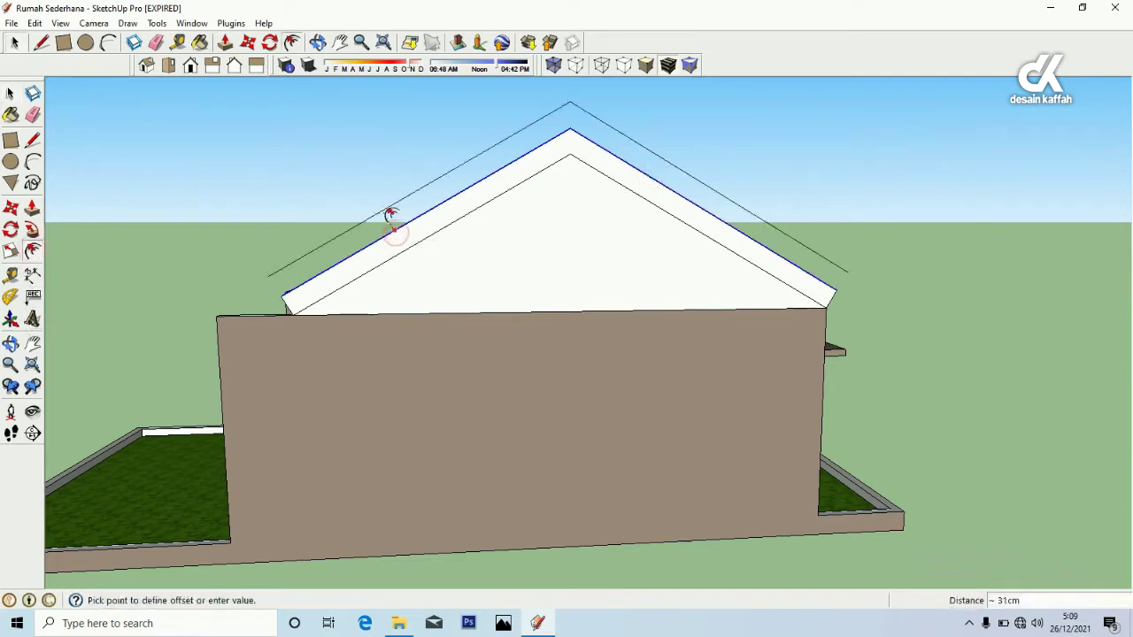
text(15)
key(Return)
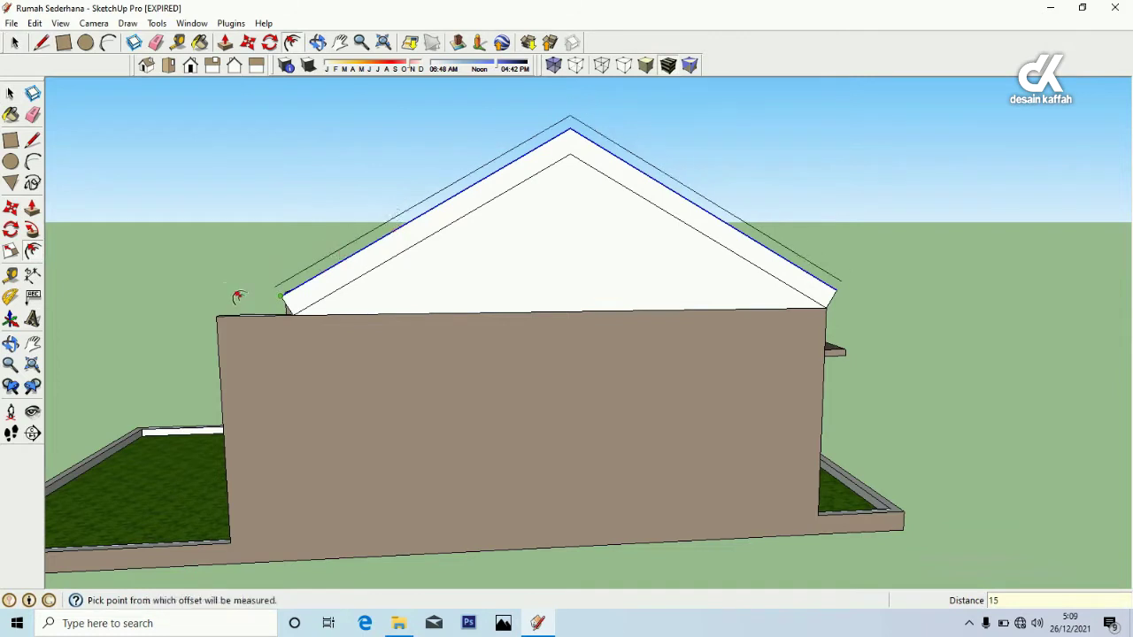
Join both ends of the 15 cm offset outline to the roof slab corners to close the thin border face
click(33, 140)
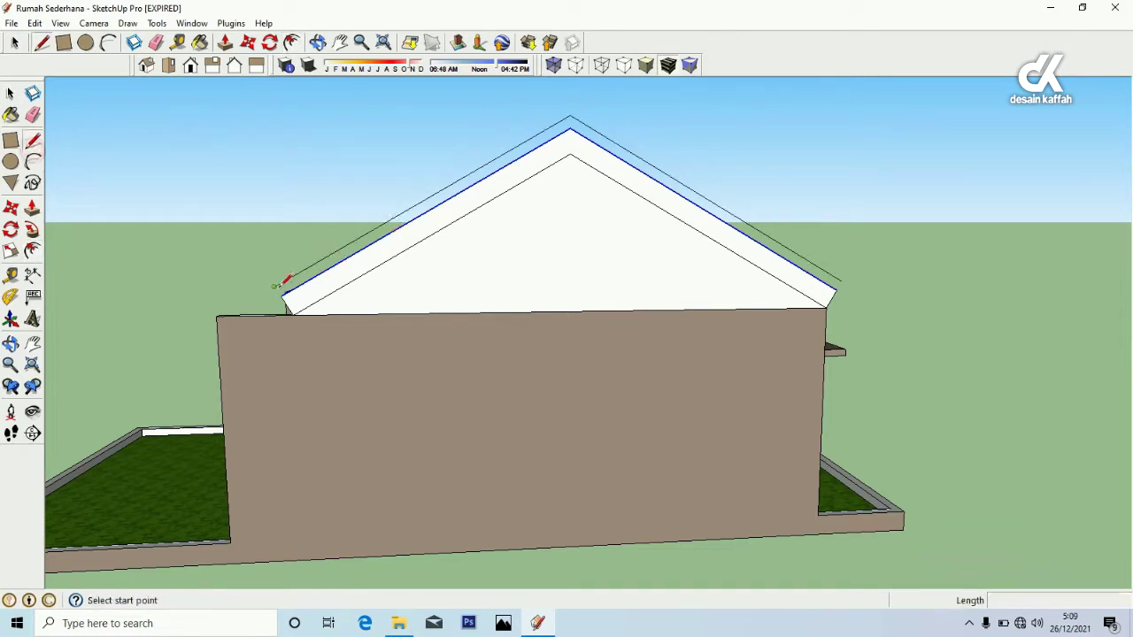
click(278, 289)
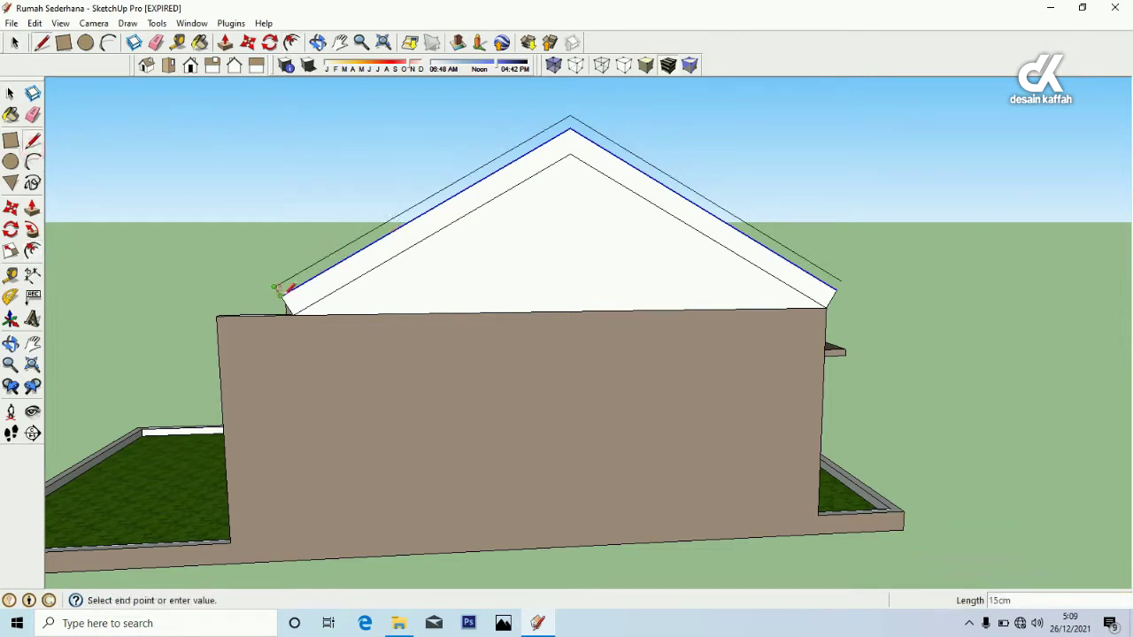
click(850, 294)
click(844, 282)
click(840, 284)
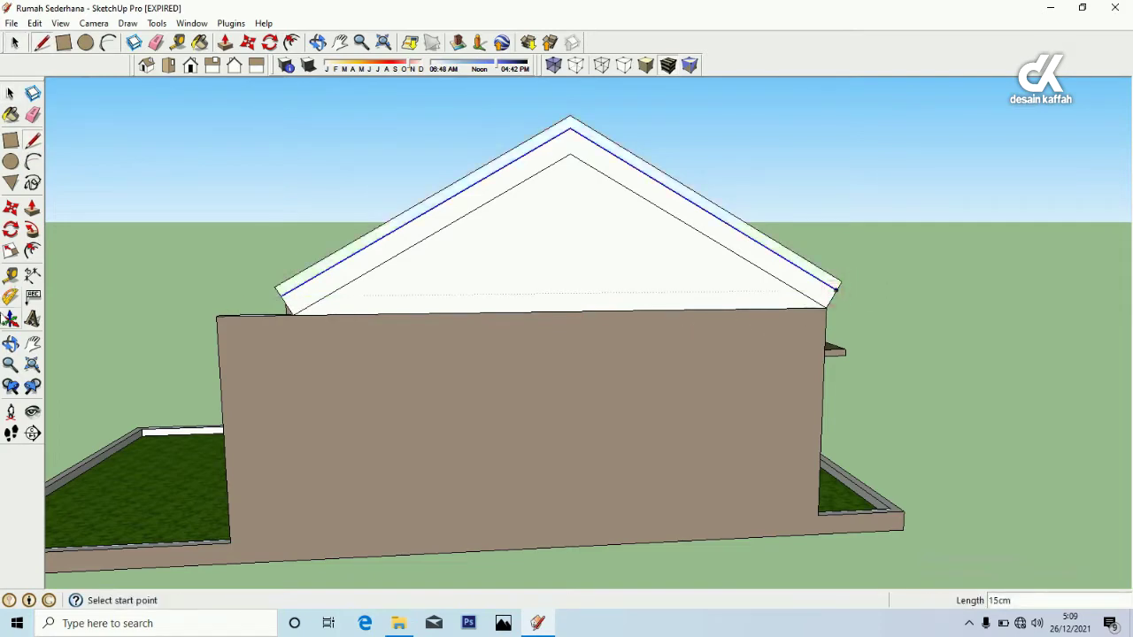
Extrude the thin border face 15 cm inward over the roof to form a raised edge along the gable
click(11, 343)
drag(579, 354, 333, 274)
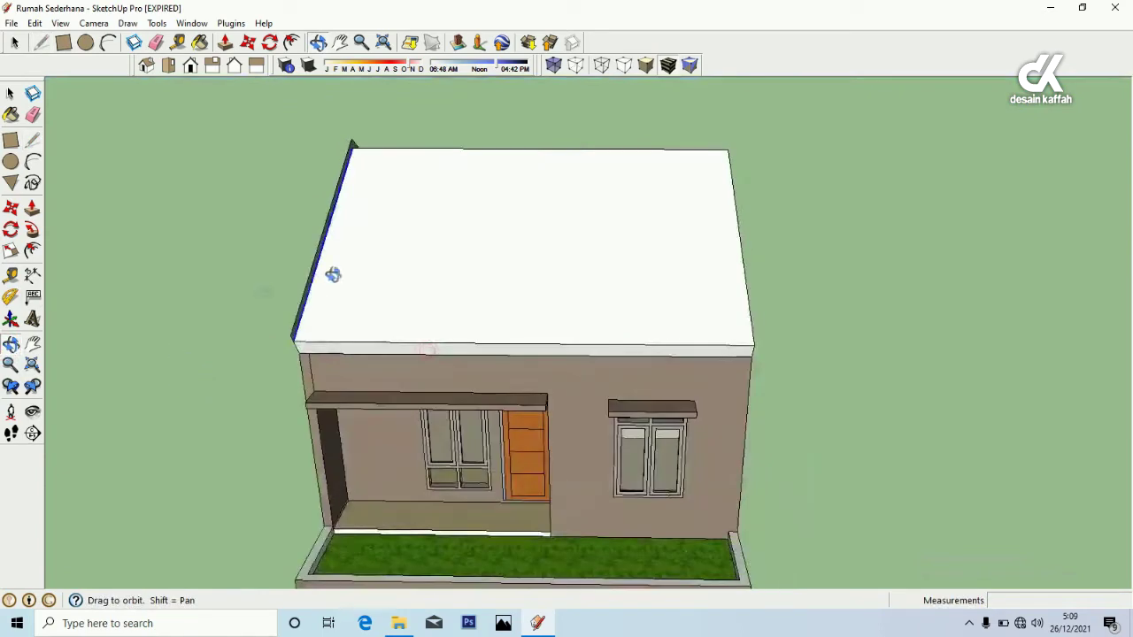
scroll(384, 260, up, 2)
click(32, 207)
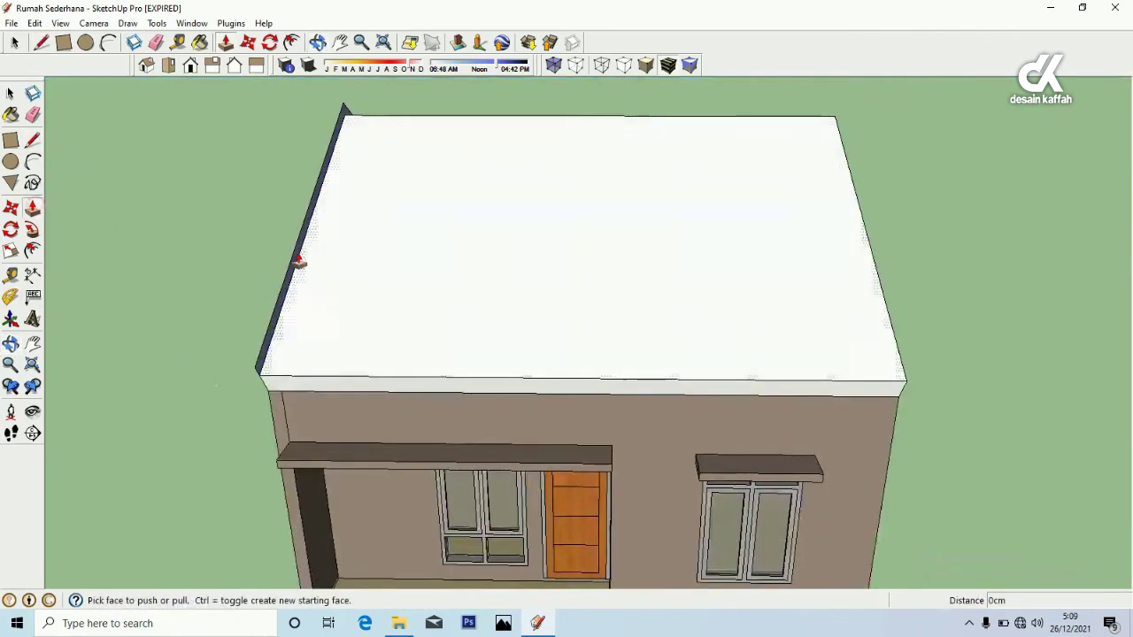
drag(299, 257, 316, 264)
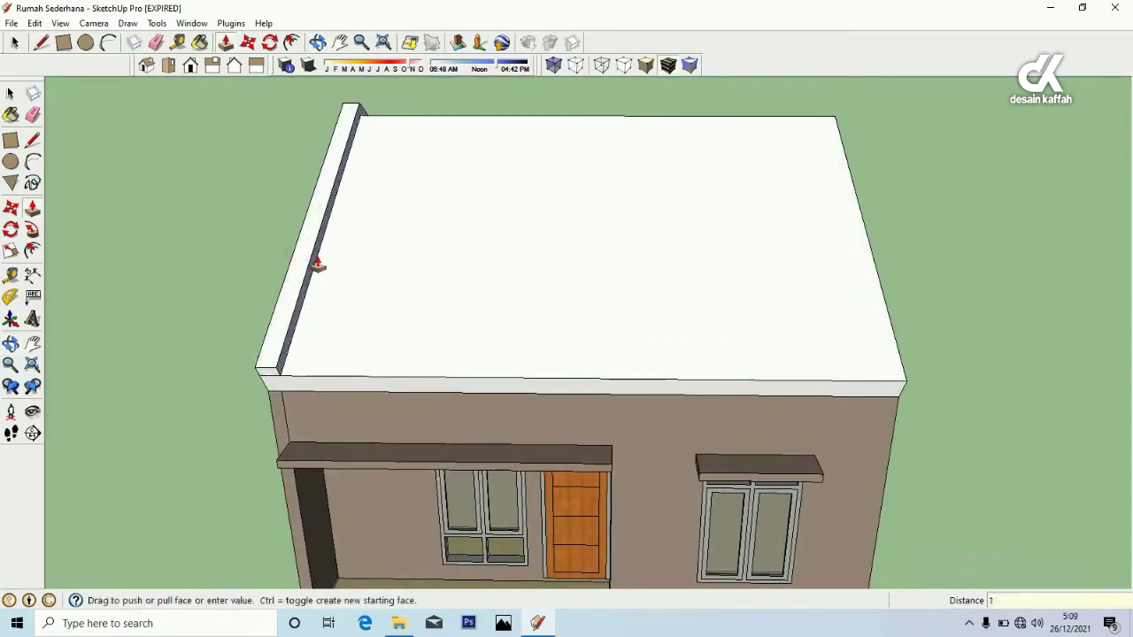
key(Return)
scroll(256, 325, down, 1)
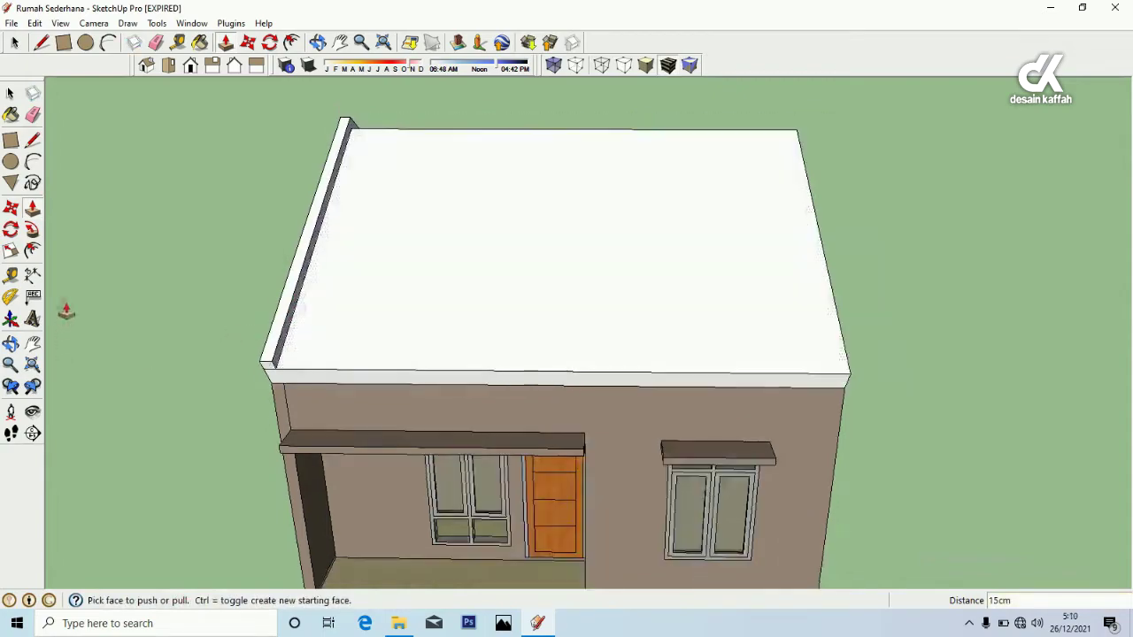
Push the front end of the side wall above the porch canopy back 100 cm to the front wall
click(11, 344)
drag(435, 434, 632, 433)
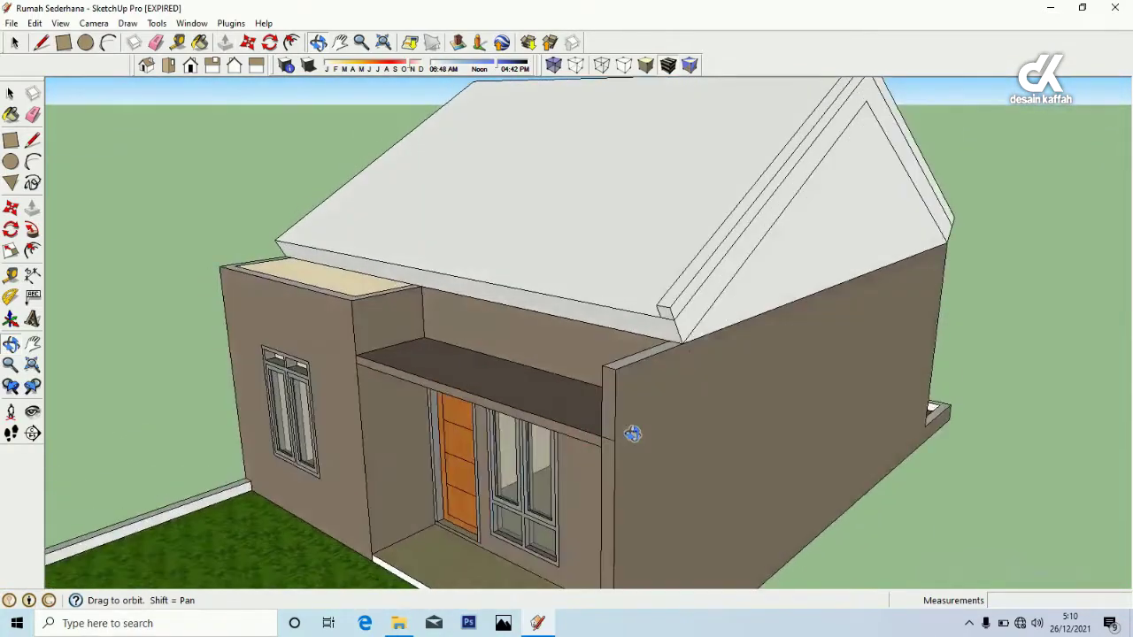
click(32, 211)
drag(610, 416, 655, 358)
scroll(425, 399, down, 5)
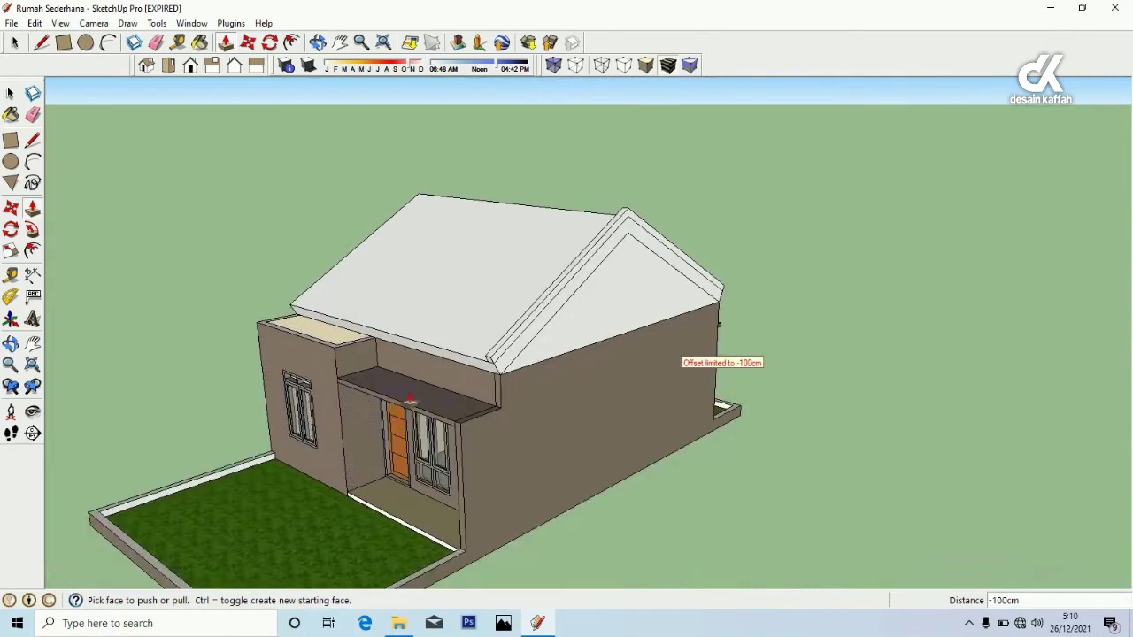
Offset the outer sloping roof edges outward by 15 cm on the gable that has no raised border yet
middle_drag(409, 400, 427, 255)
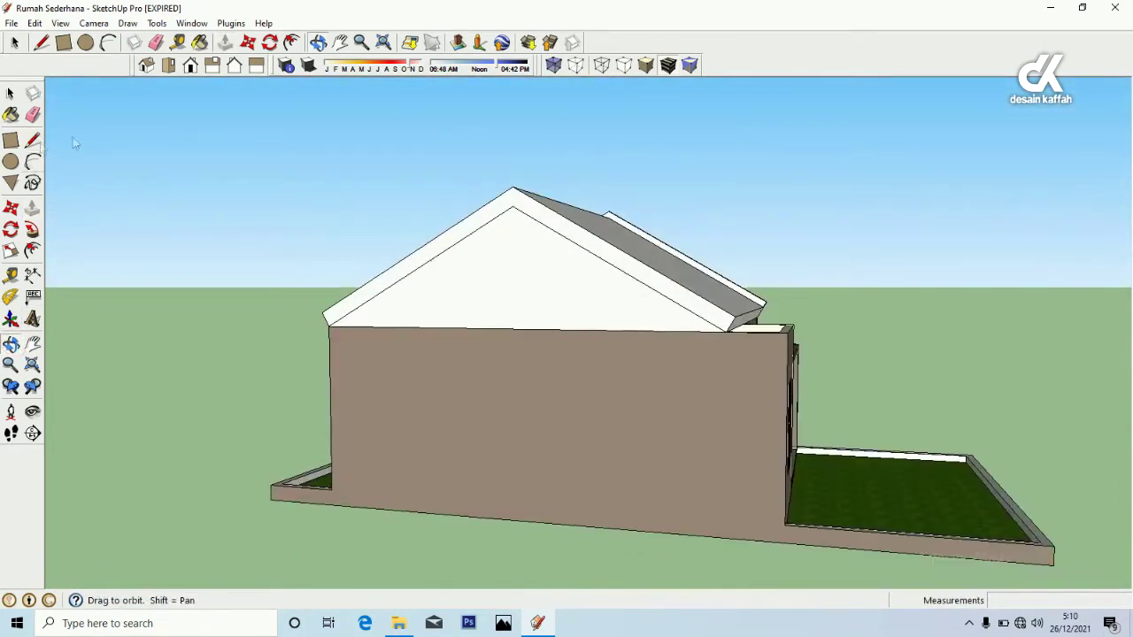
middle_drag(374, 295, 375, 295)
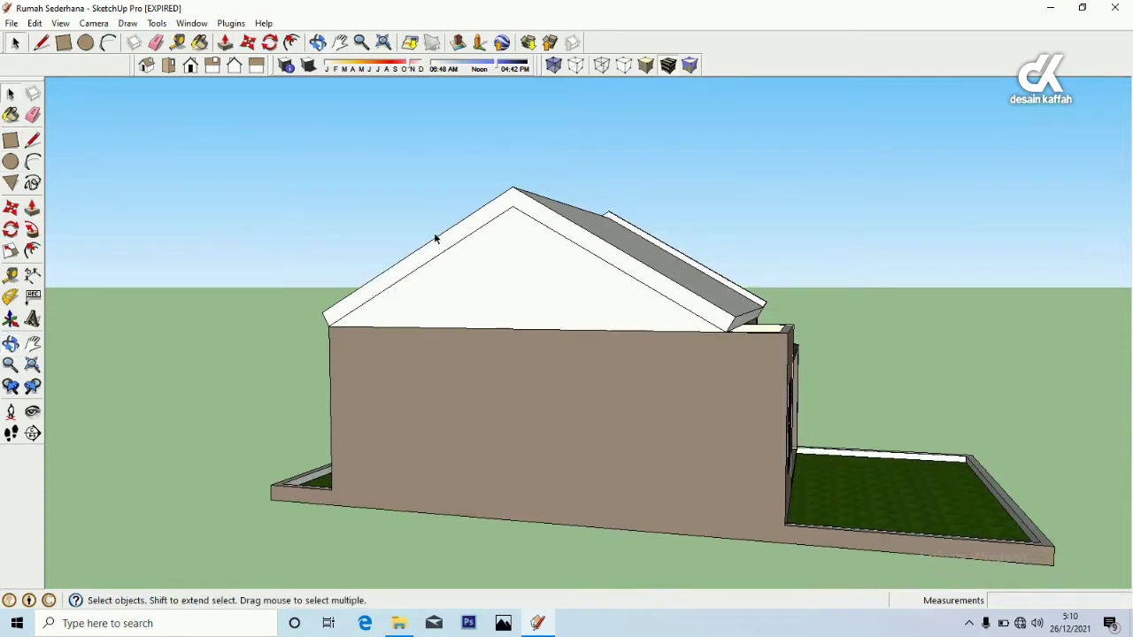
click(436, 239)
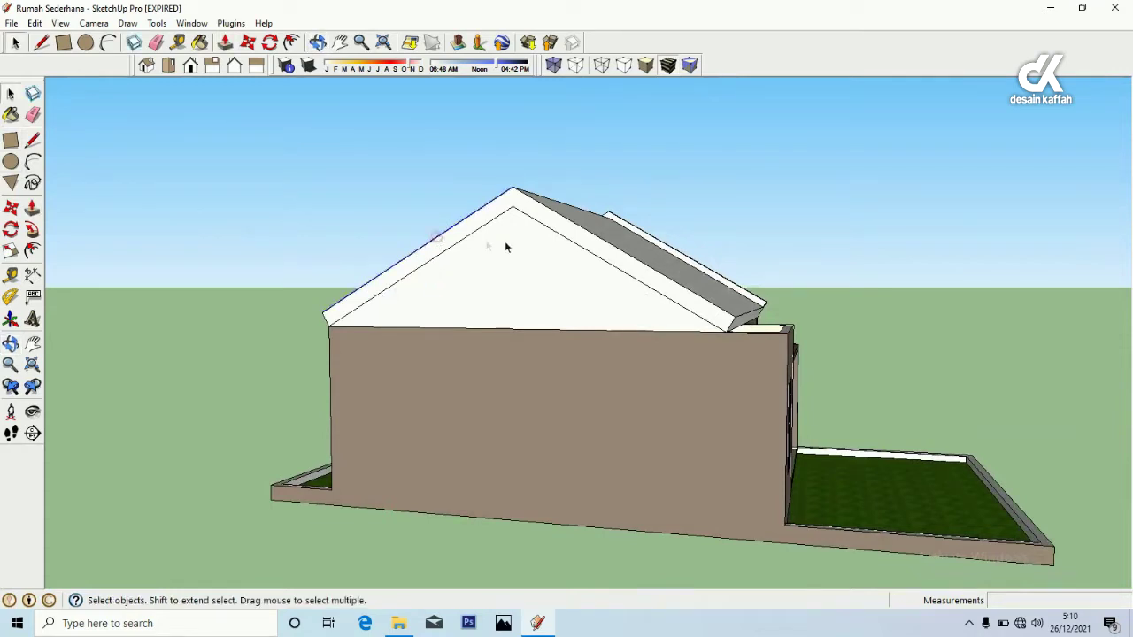
ctrl+click(595, 238)
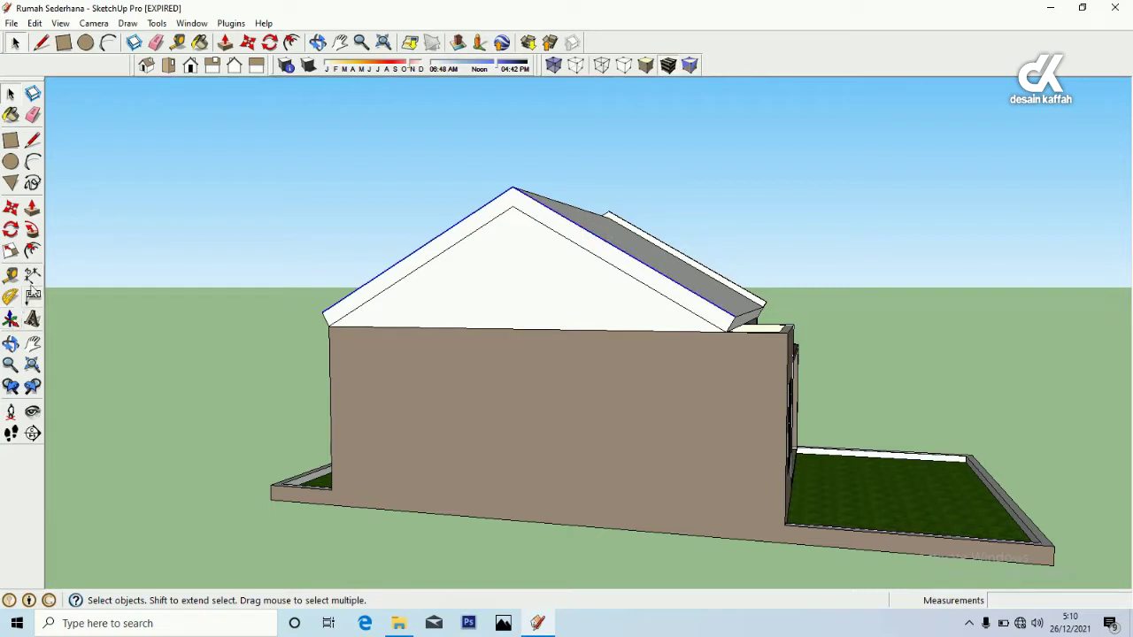
key(f)
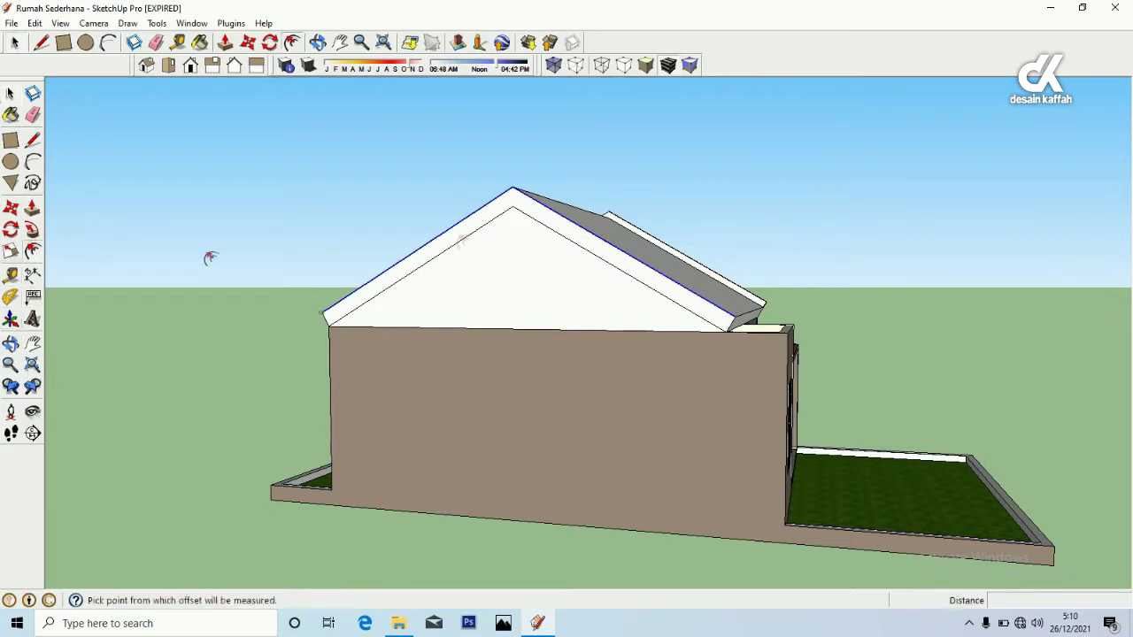
click(467, 229)
text(10)
key(Return)
scroll(265, 315, up, 4)
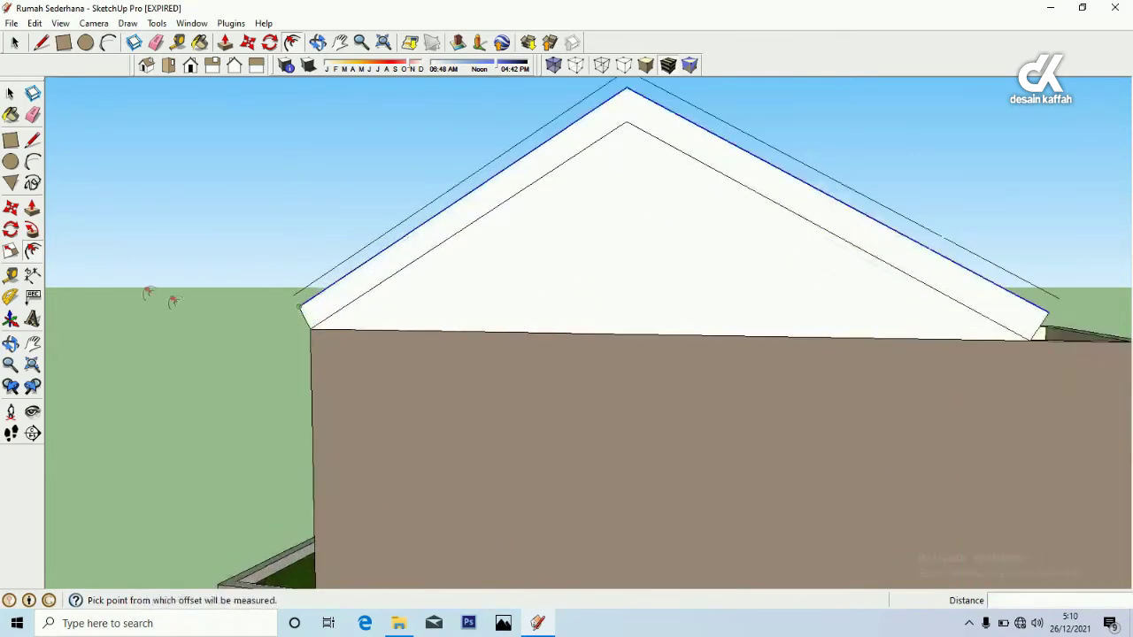
Join both ends of the 15 cm offset outline to the roof slab corners on the second gable to close the border face
key(l)
click(300, 305)
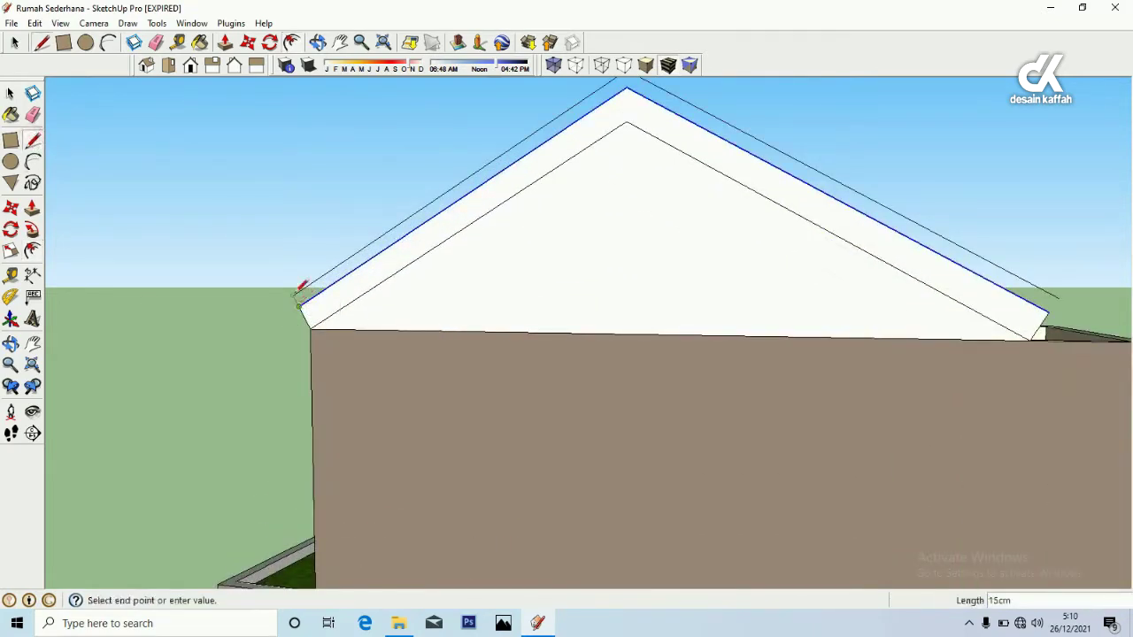
key(m)
middle_drag(425, 377, 926, 342)
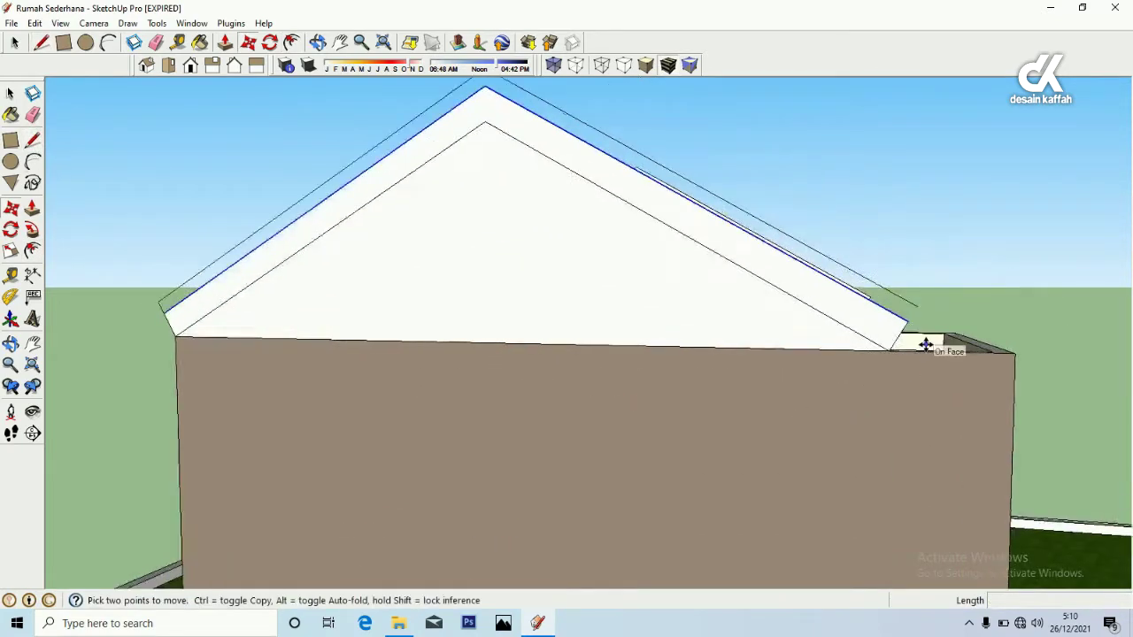
scroll(925, 343, up, 3)
key(l)
click(916, 292)
key(Escape)
scroll(242, 504, down, 5)
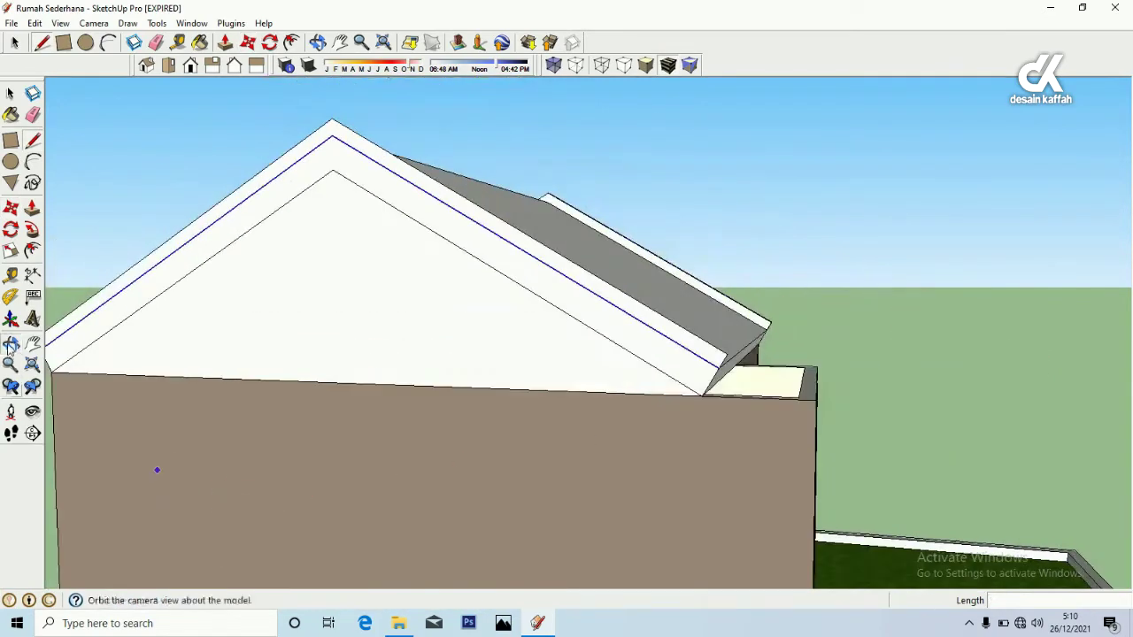
Extrude the second gable's thin border face inward over the roof to form a matching raised edge
click(11, 344)
drag(366, 405, 89, 228)
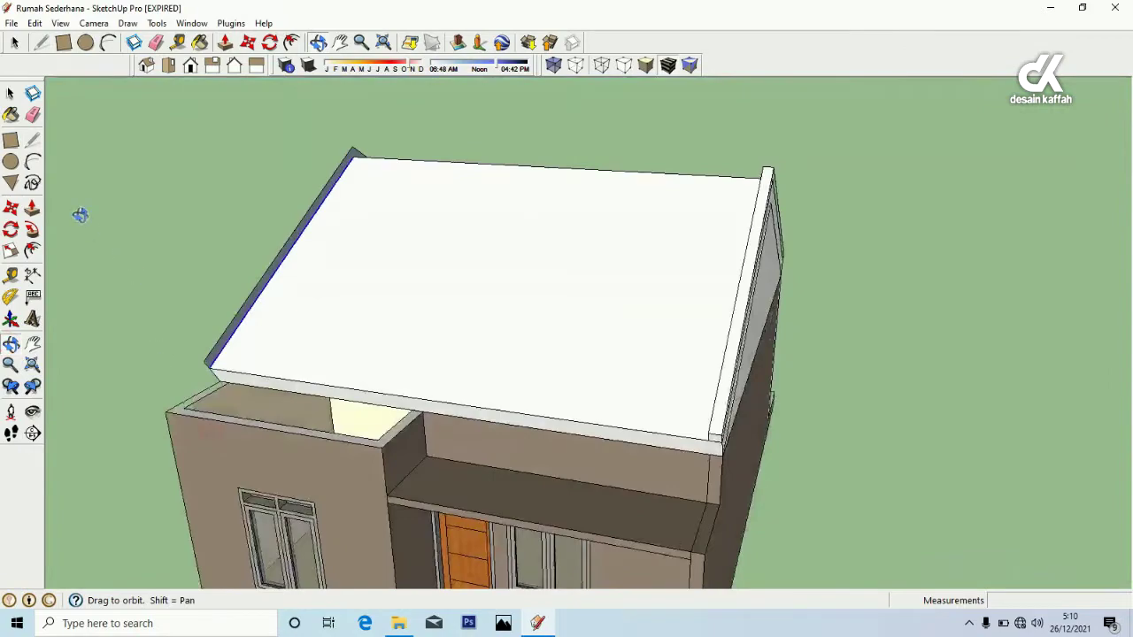
click(32, 207)
scroll(250, 283, up, 5)
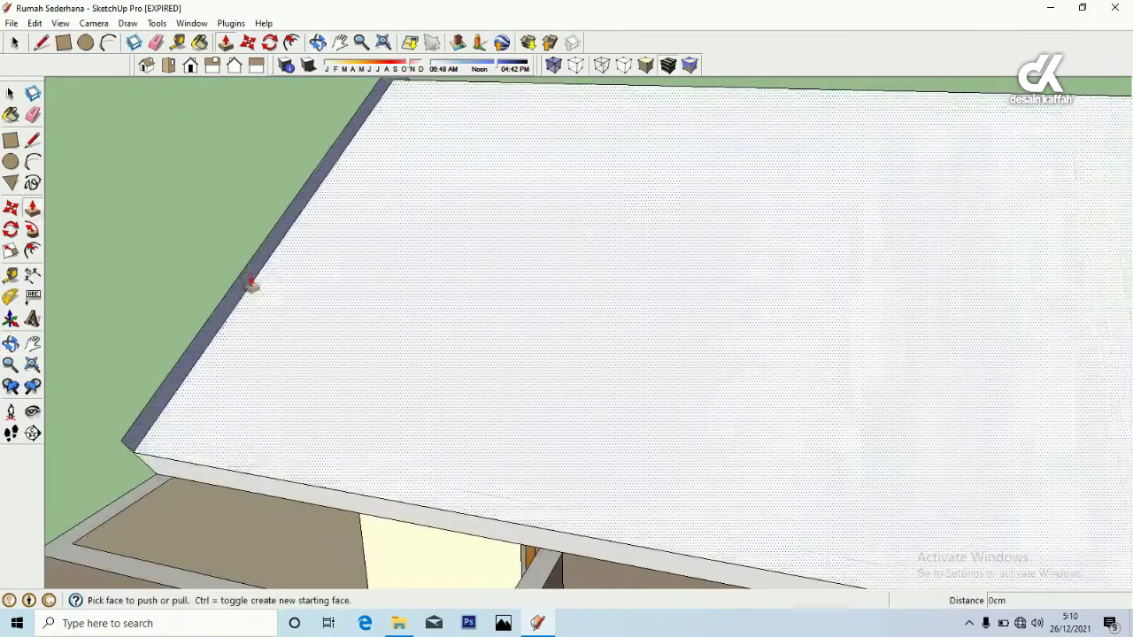
drag(248, 276, 266, 288)
key(Return)
Extend the roof slab's front eave face outward by 70 cm
scroll(495, 337, down, 5)
click(12, 345)
drag(566, 354, 458, 470)
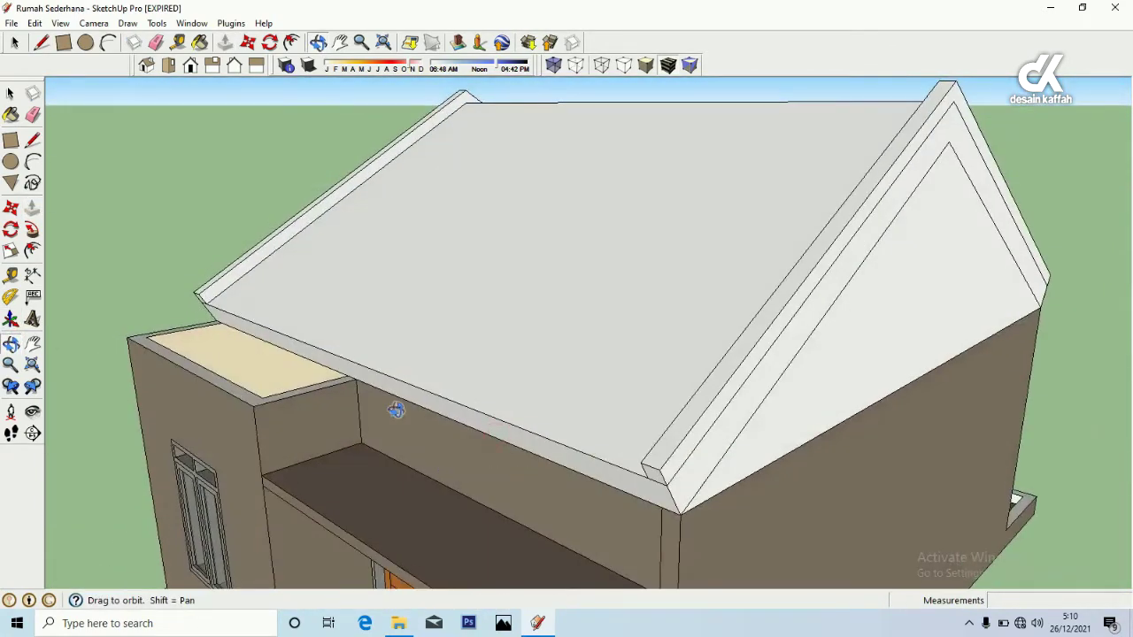
click(32, 208)
click(632, 481)
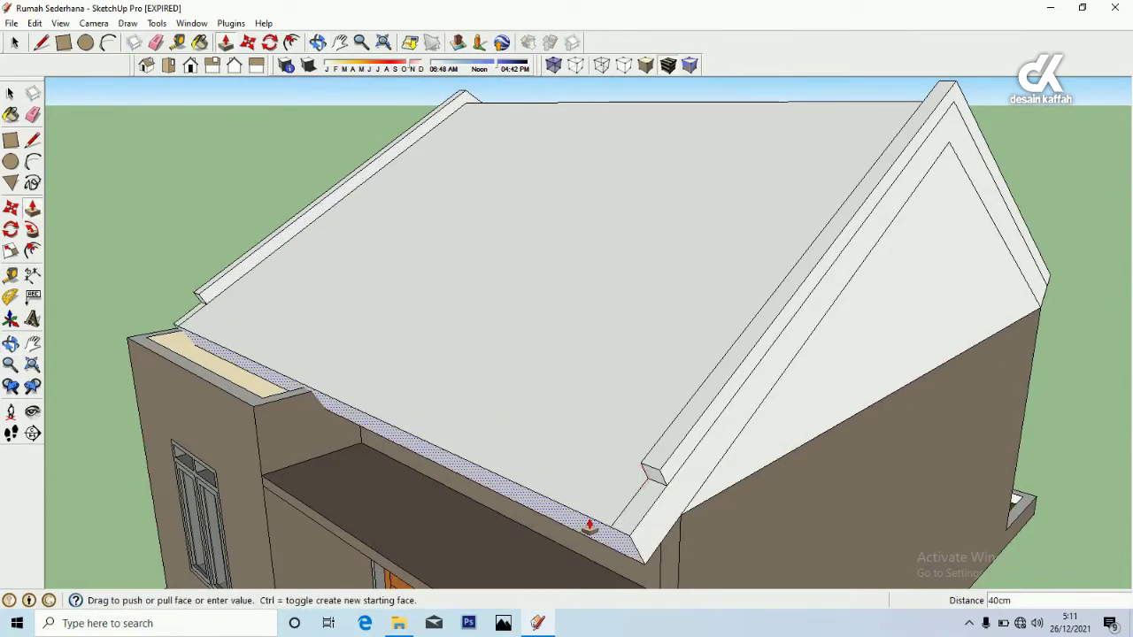
text(70)
key(Return)
Extend the front ends of both raised gable borders down to the edge of the lengthened front eave
middle_drag(589, 526, 649, 464)
click(648, 465)
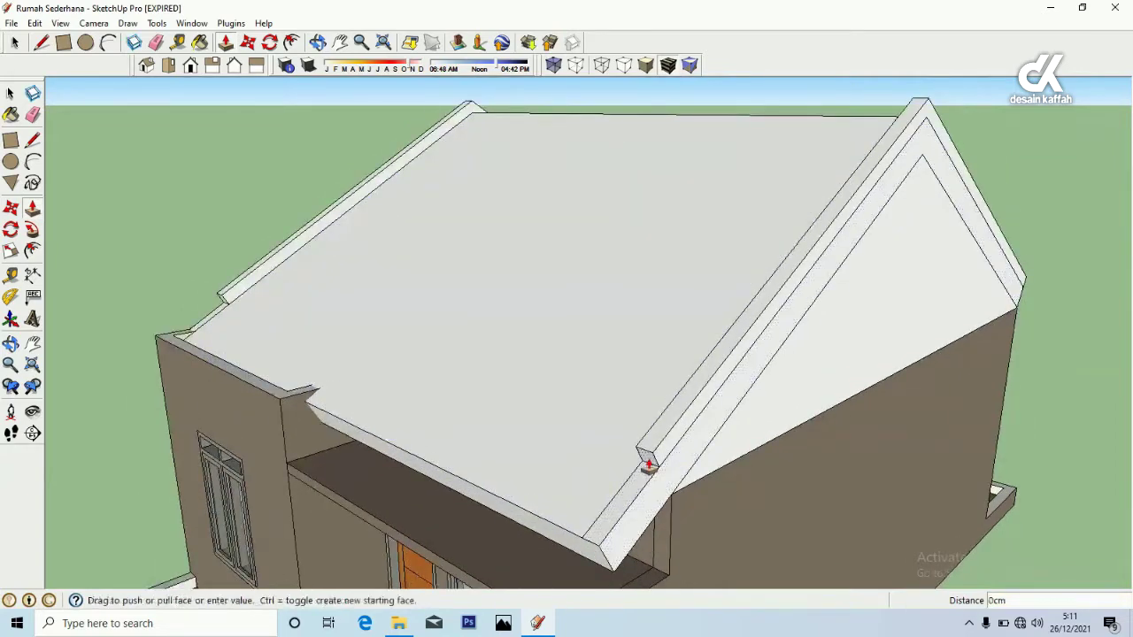
click(599, 550)
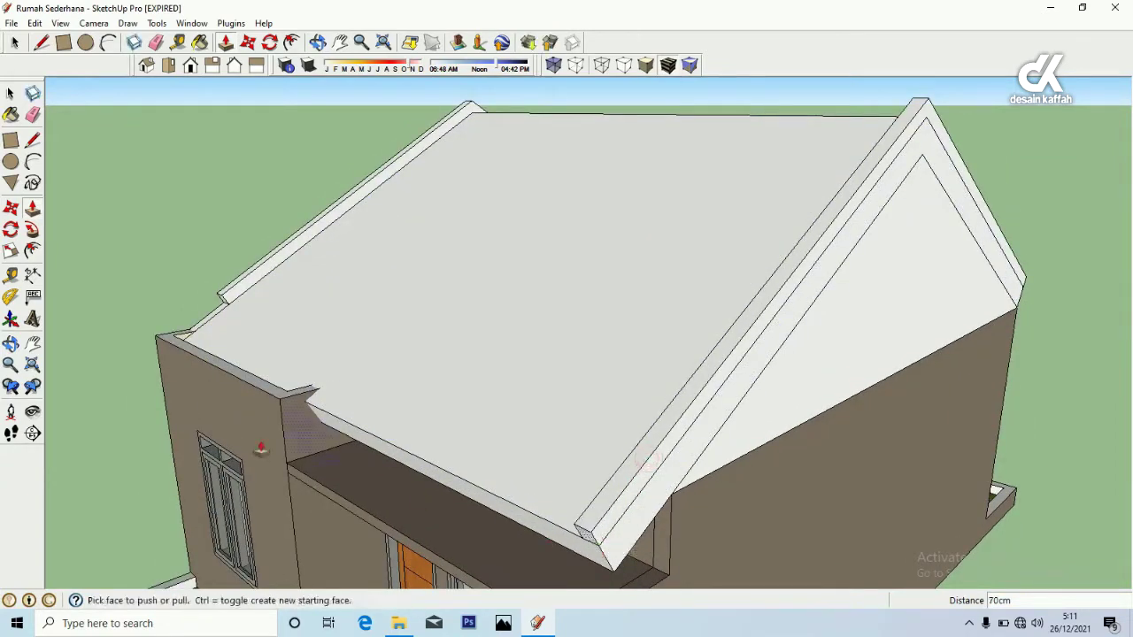
scroll(200, 324, up, 5)
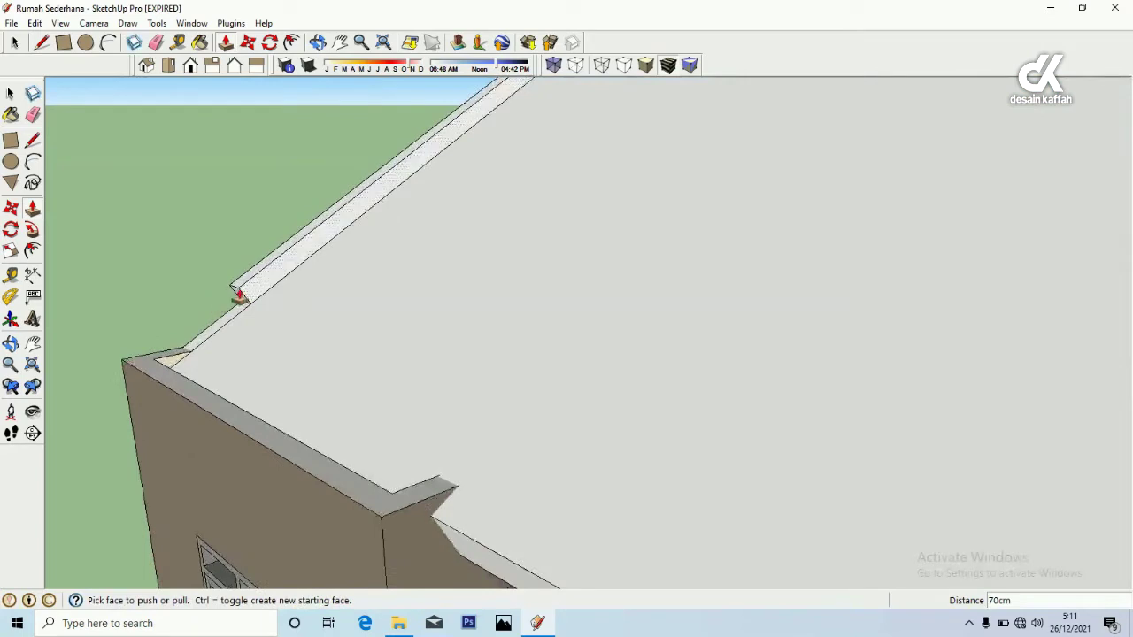
scroll(232, 301, down, 3)
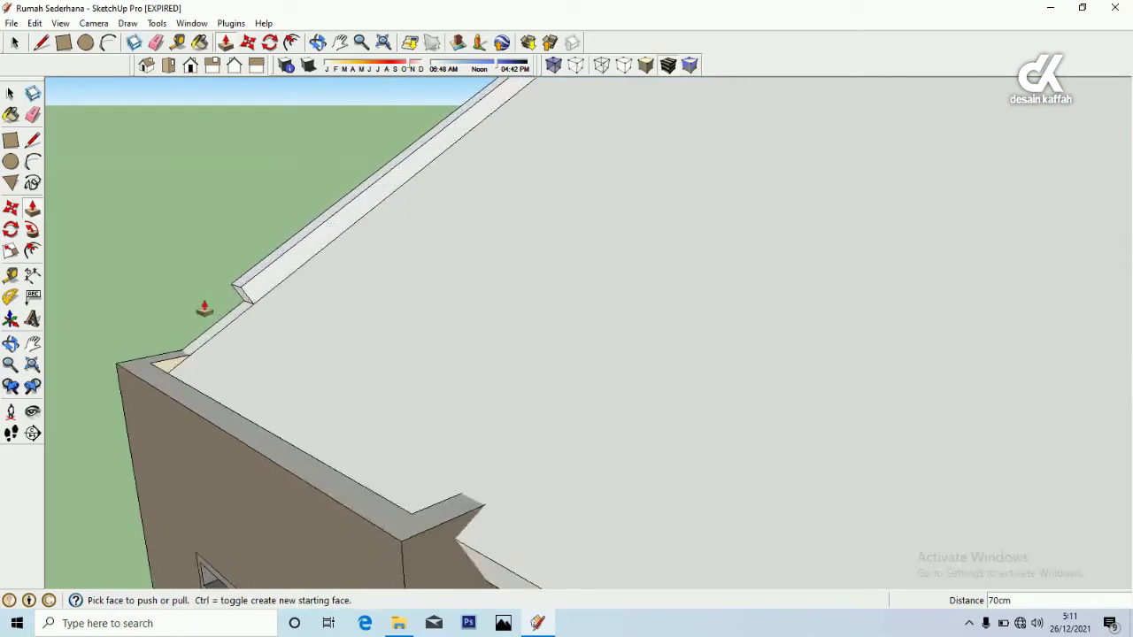
click(247, 296)
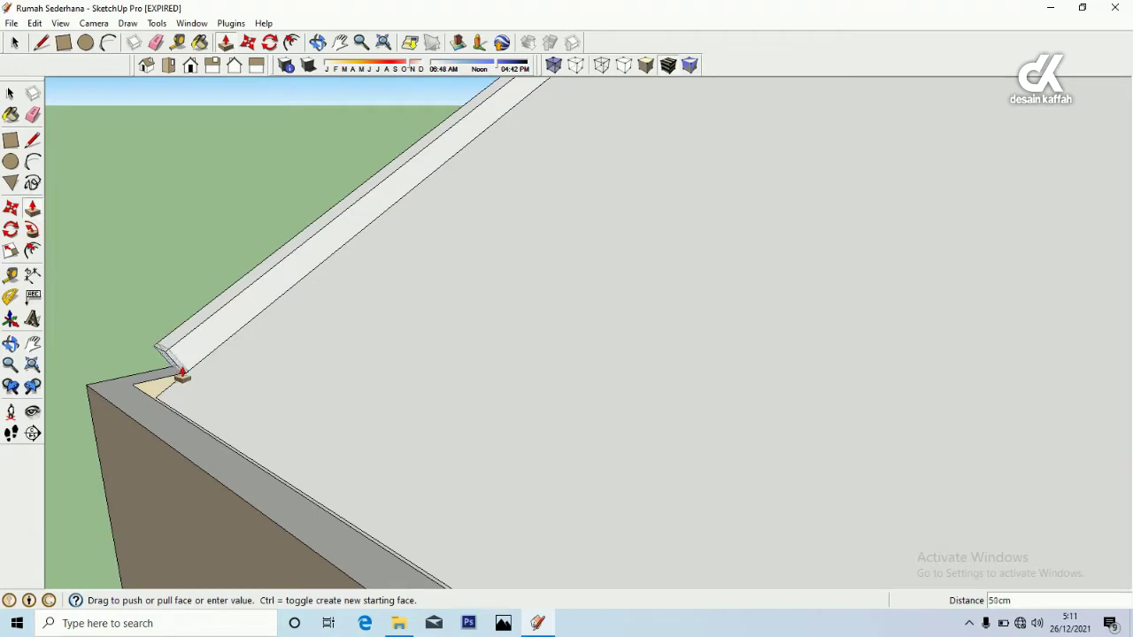
click(184, 375)
scroll(186, 376, down, 2)
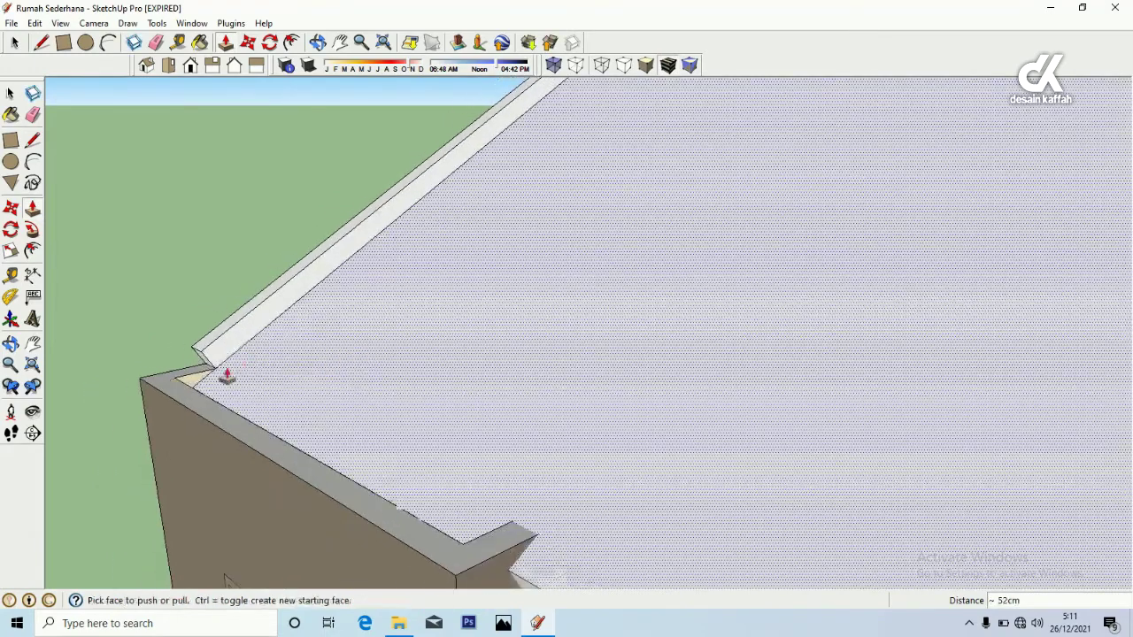
Extend the roof slab's rear eave face outward by 70 cm
click(10, 344)
drag(270, 397, 285, 306)
click(32, 207)
drag(486, 353, 500, 378)
text(7)
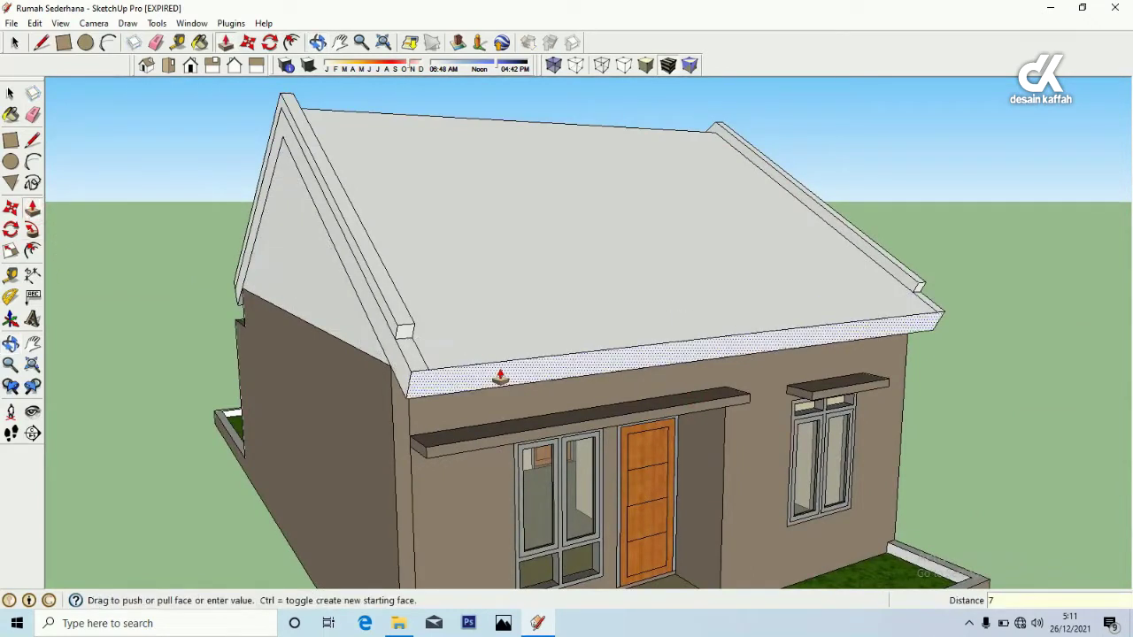
text(0)
key(Return)
Extend the rear ends of both raised gable borders down to the edge of the lengthened rear eave
drag(405, 333, 475, 392)
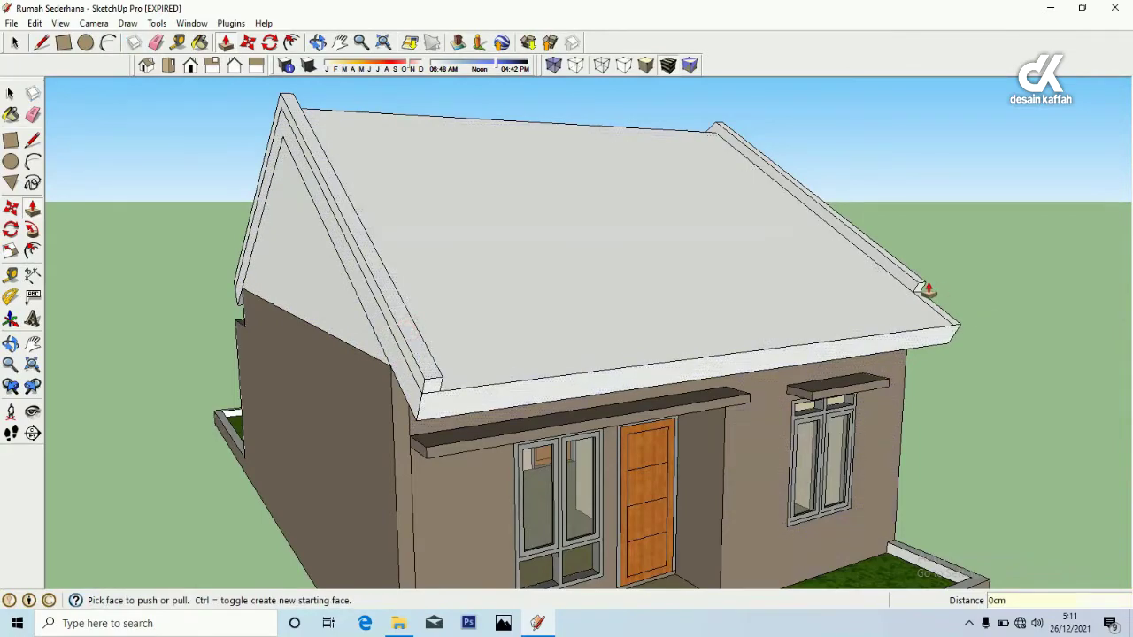
scroll(928, 290, up, 5)
drag(916, 291, 914, 320)
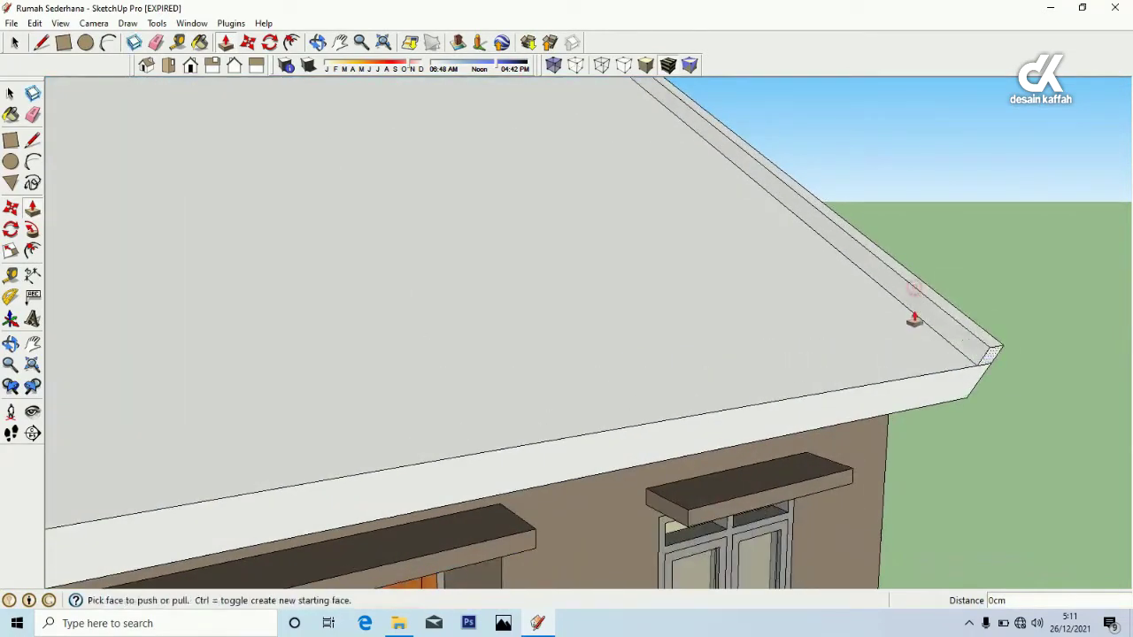
scroll(776, 405, down, 5)
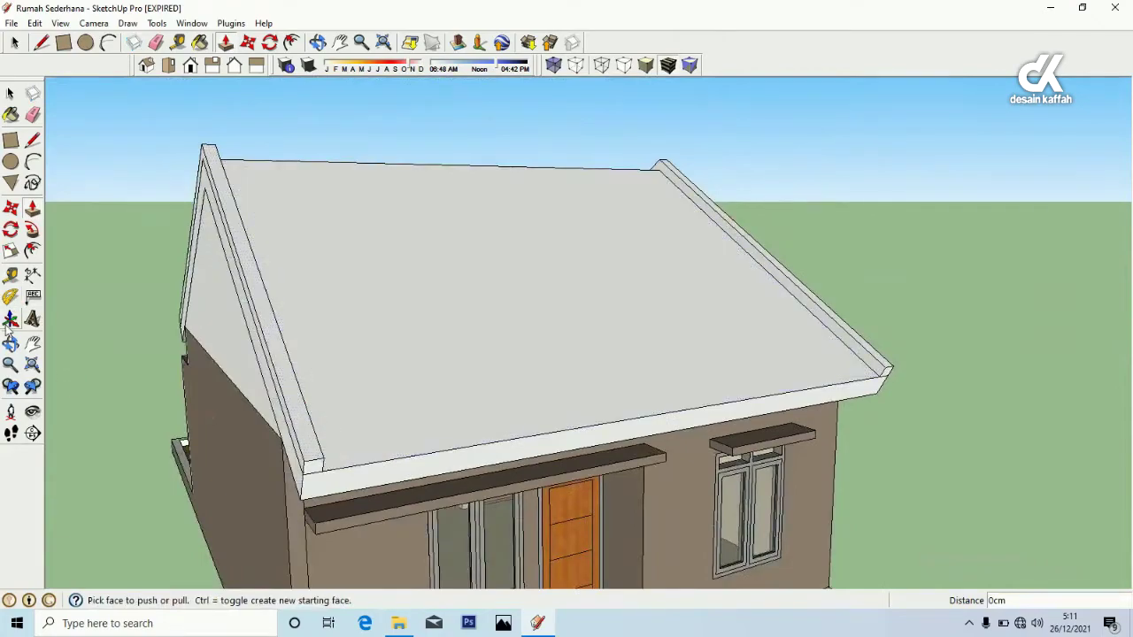
Draw a 15 cm line across the top of the short parapet return where it meets the front roof slope
click(10, 343)
drag(562, 359, 513, 391)
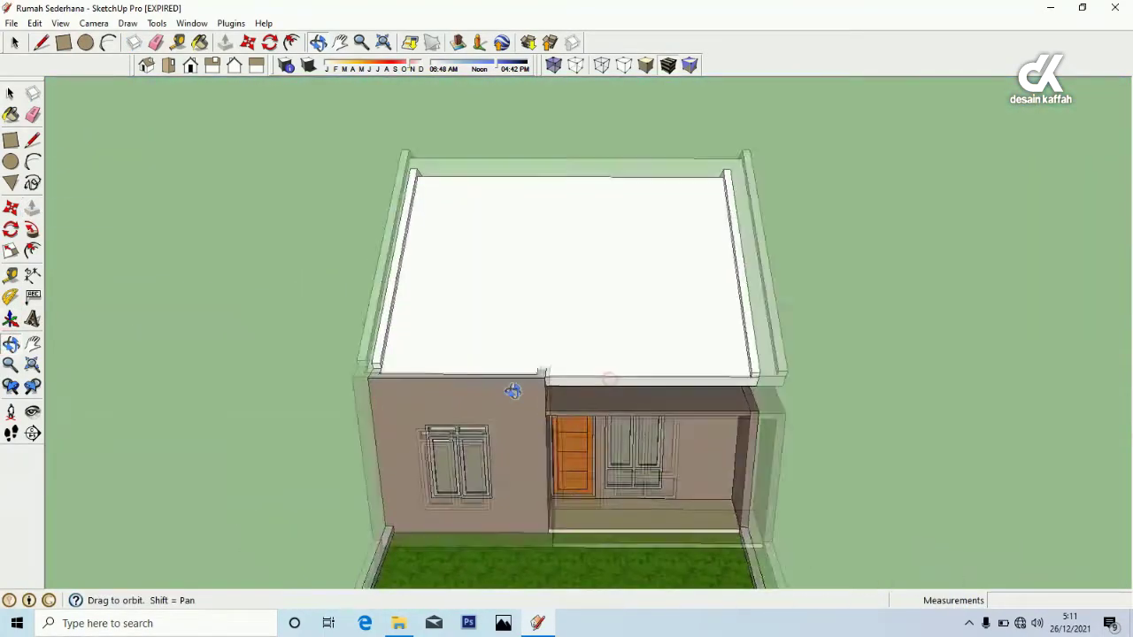
scroll(514, 392, up, 8)
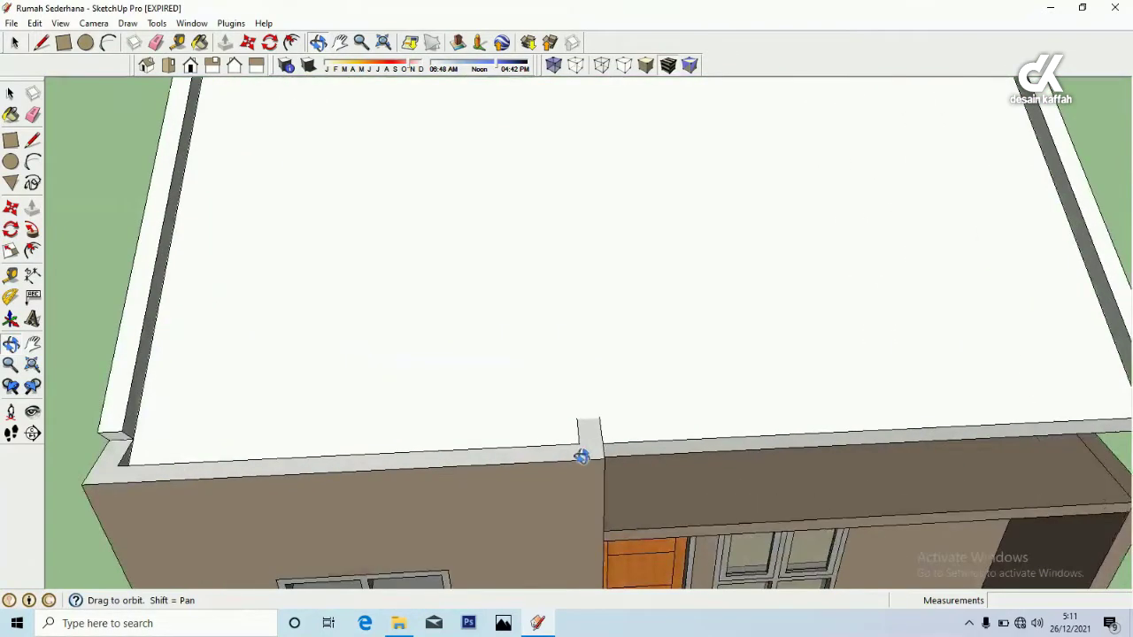
scroll(581, 457, up, 2)
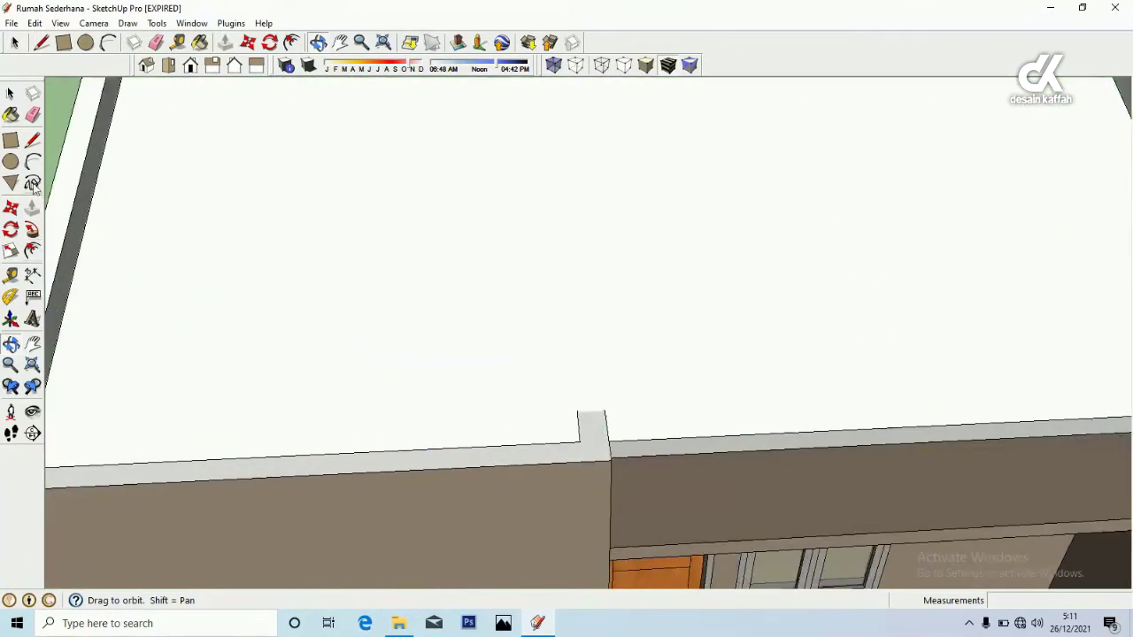
click(32, 142)
click(576, 411)
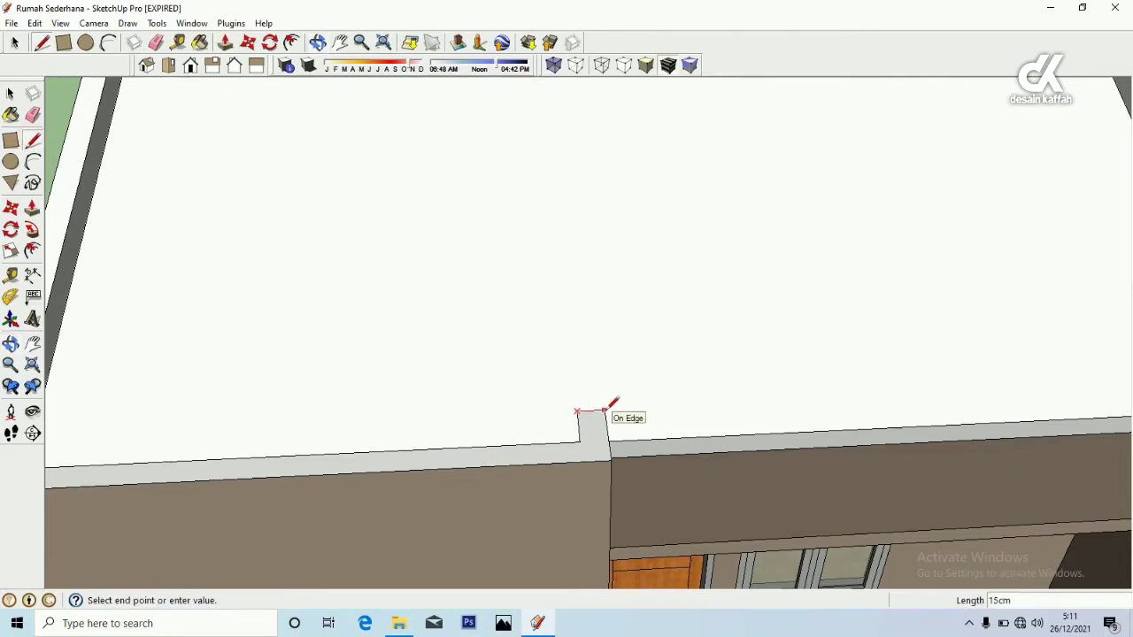
click(605, 410)
scroll(587, 425, up, 3)
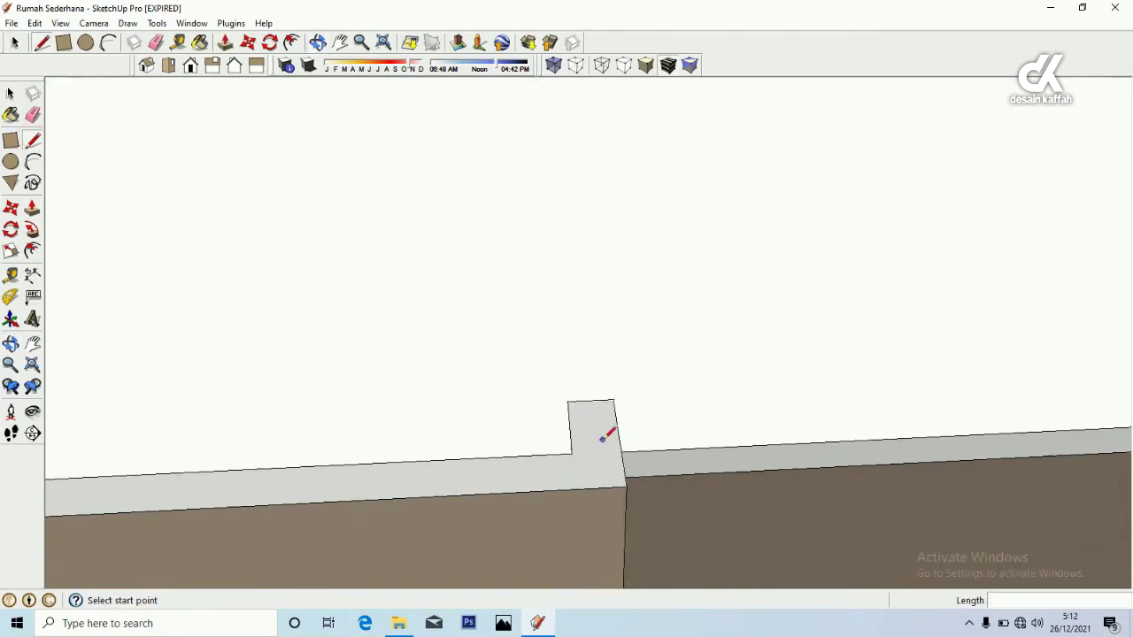
Trace the roof intersection along the inner side of the parapet return and across its end
middle_drag(583, 423, 473, 383)
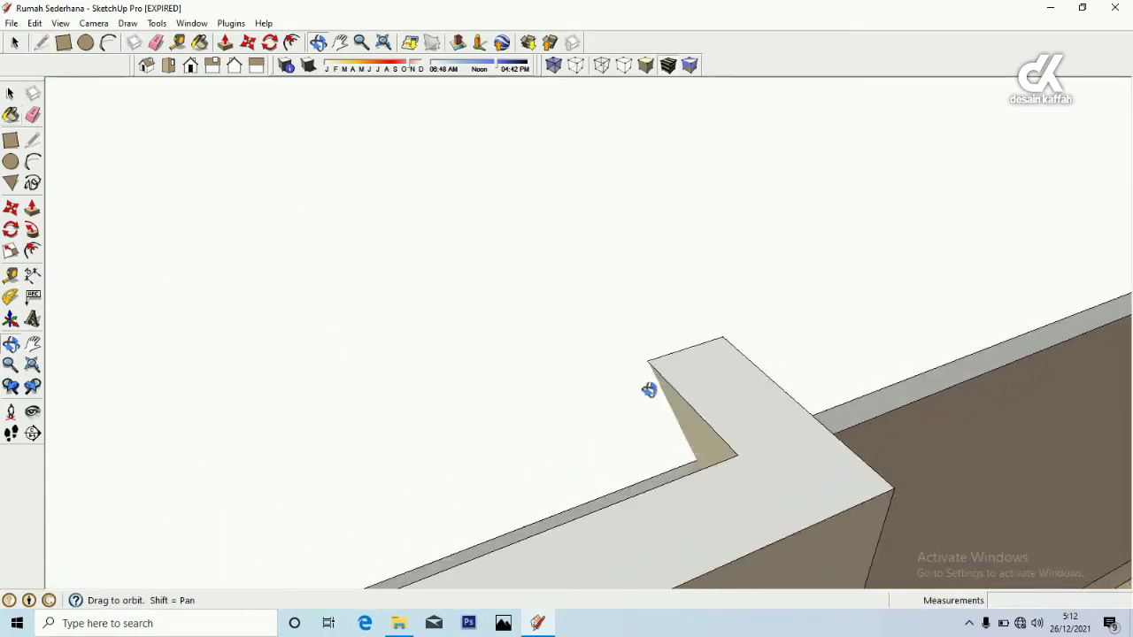
key(l)
click(697, 460)
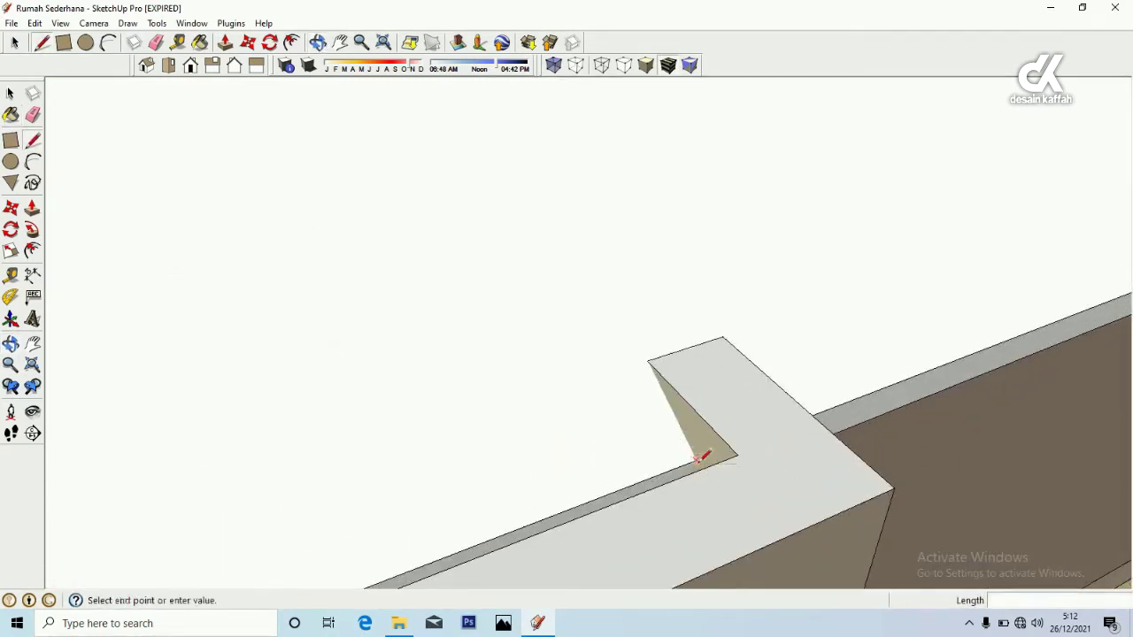
click(648, 361)
click(722, 338)
scroll(751, 366, down, 5)
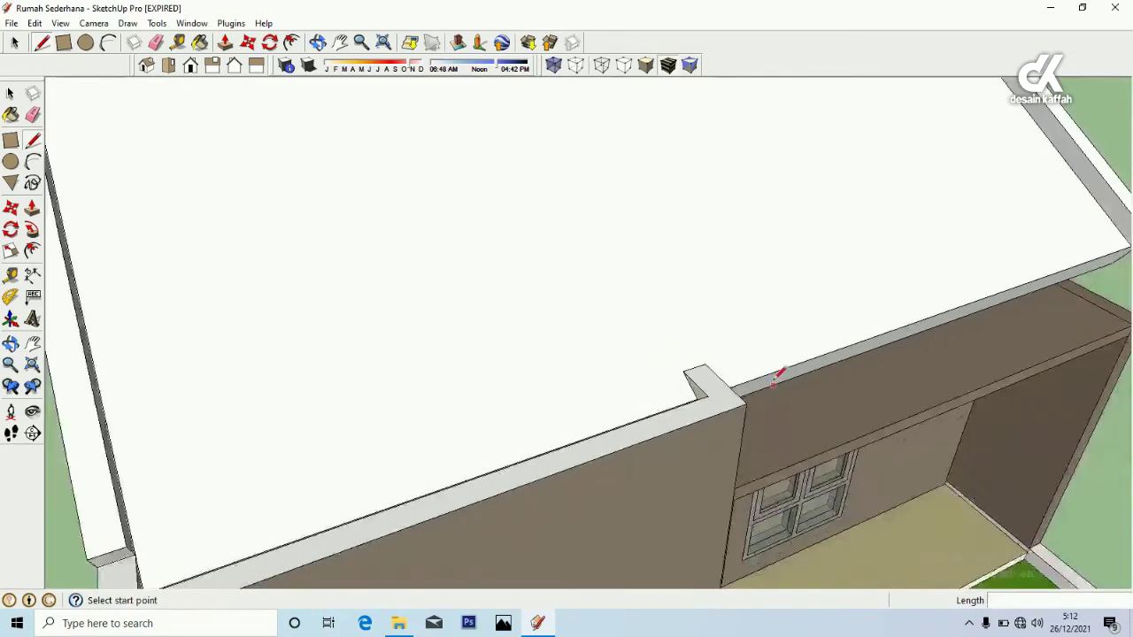
Draw a 15 cm line across the parapet top at its outer end, where it meets the raised gable border
scroll(263, 516, up, 4)
scroll(263, 516, up, 2)
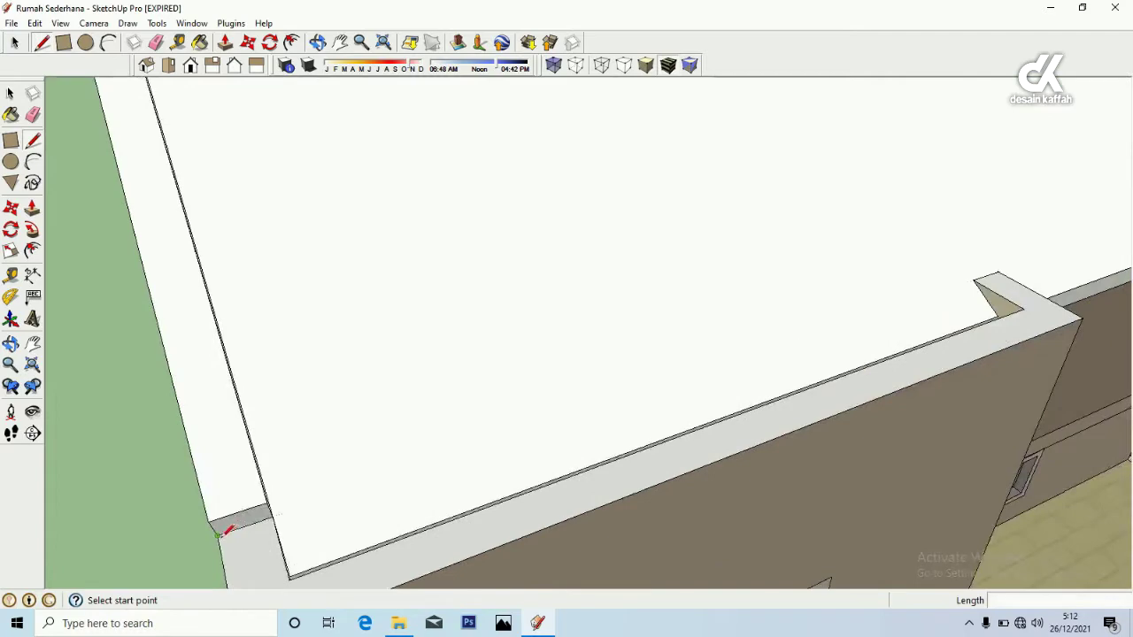
click(218, 533)
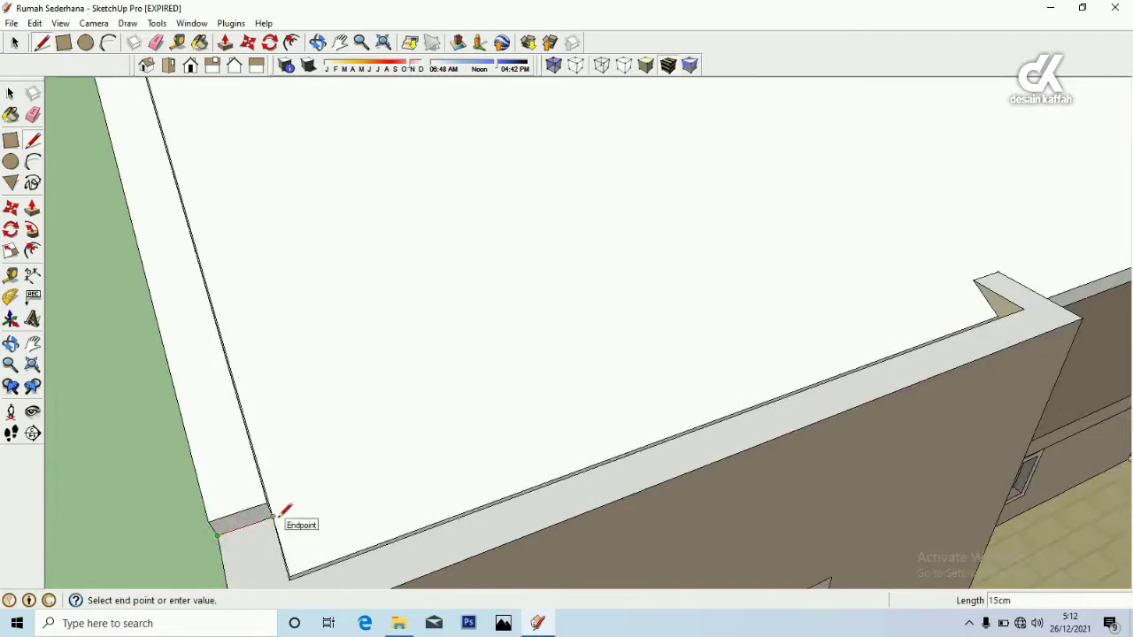
click(273, 514)
scroll(486, 445, down, 5)
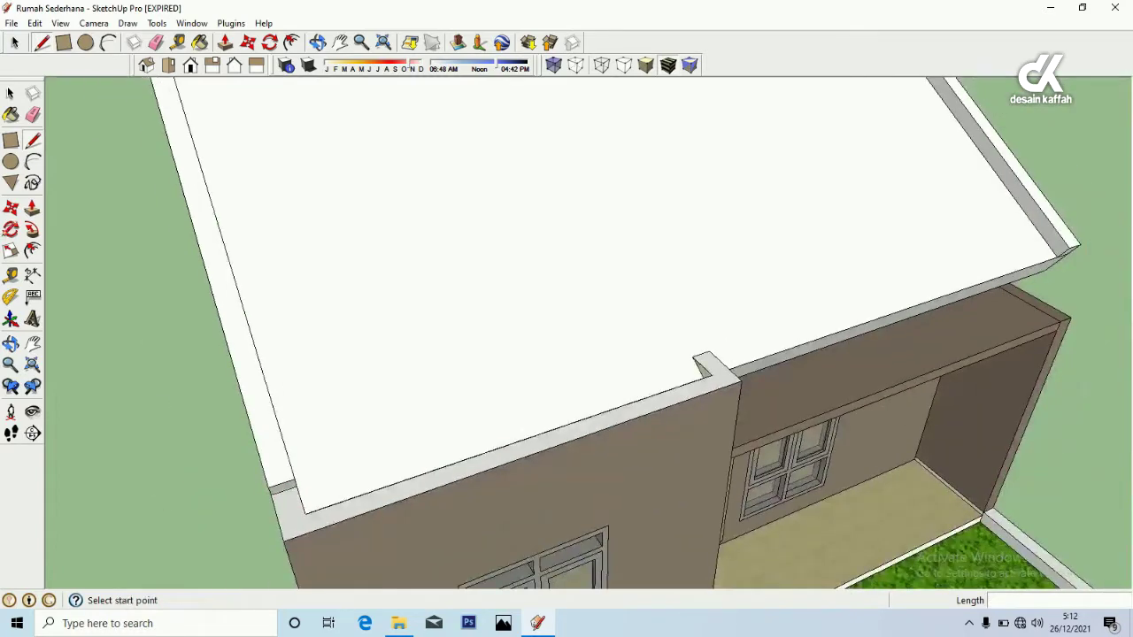
Raise the top face of the front parapet by 50 cm
click(32, 209)
click(519, 437)
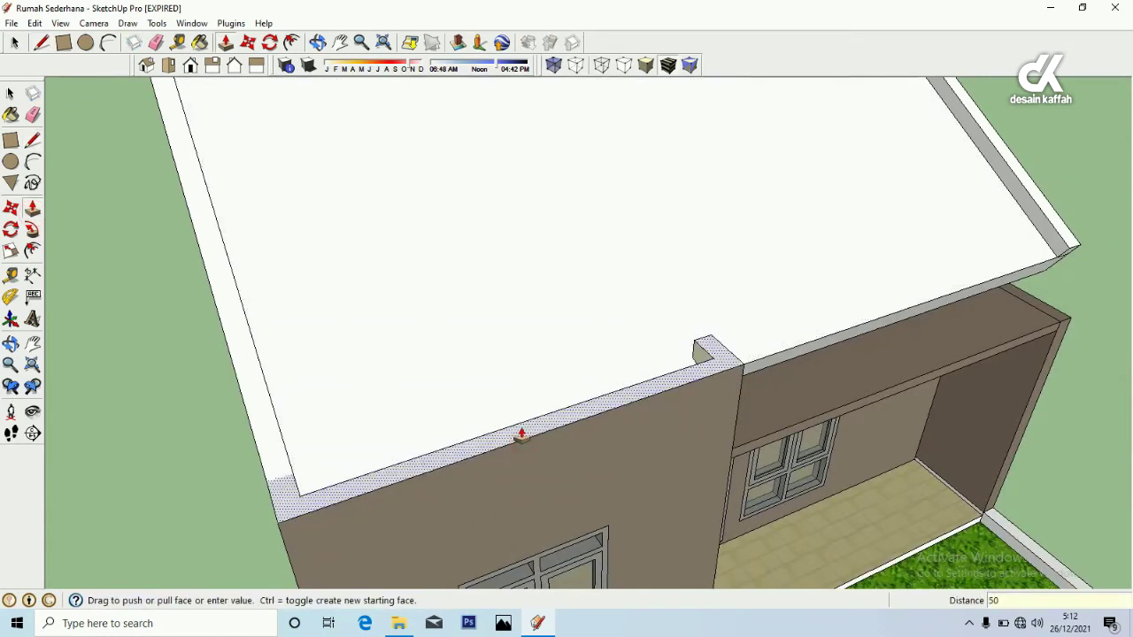
key(Return)
middle_drag(524, 435, 293, 461)
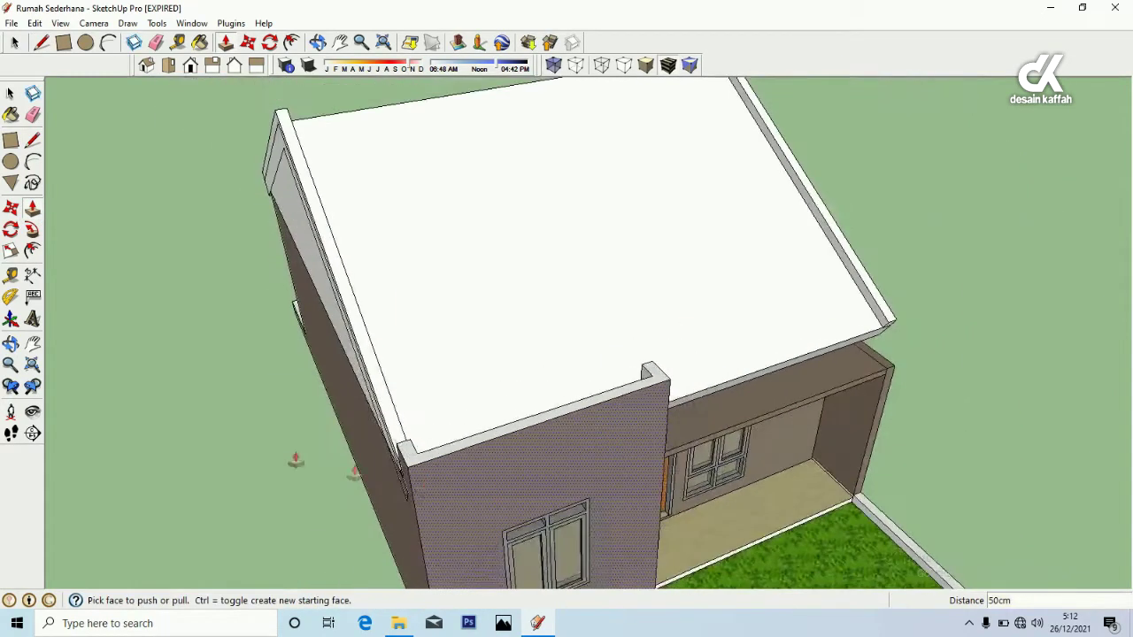
Draw a line along the slanted end of the front eave where it meets the side of the projecting front wall
click(10, 344)
drag(496, 372, 160, 504)
drag(203, 498, 458, 553)
drag(642, 497, 594, 485)
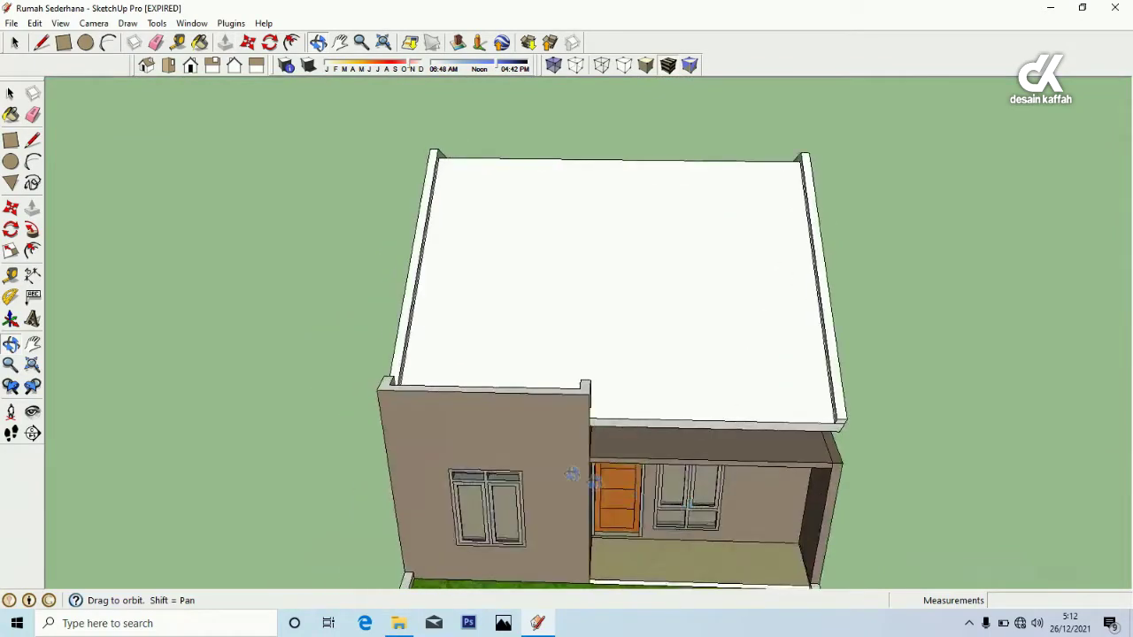
drag(502, 471, 517, 345)
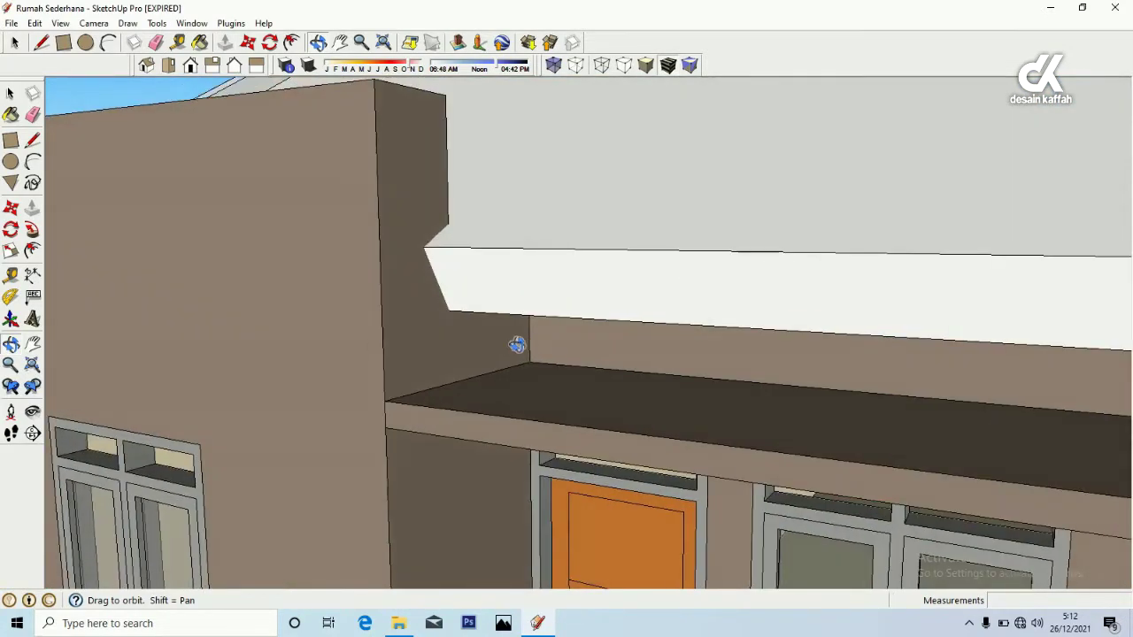
key(l)
click(426, 248)
click(451, 310)
mouse_move(465, 309)
middle_down()
mouse_move(474, 376)
mouse_move(87, 271)
middle_up()
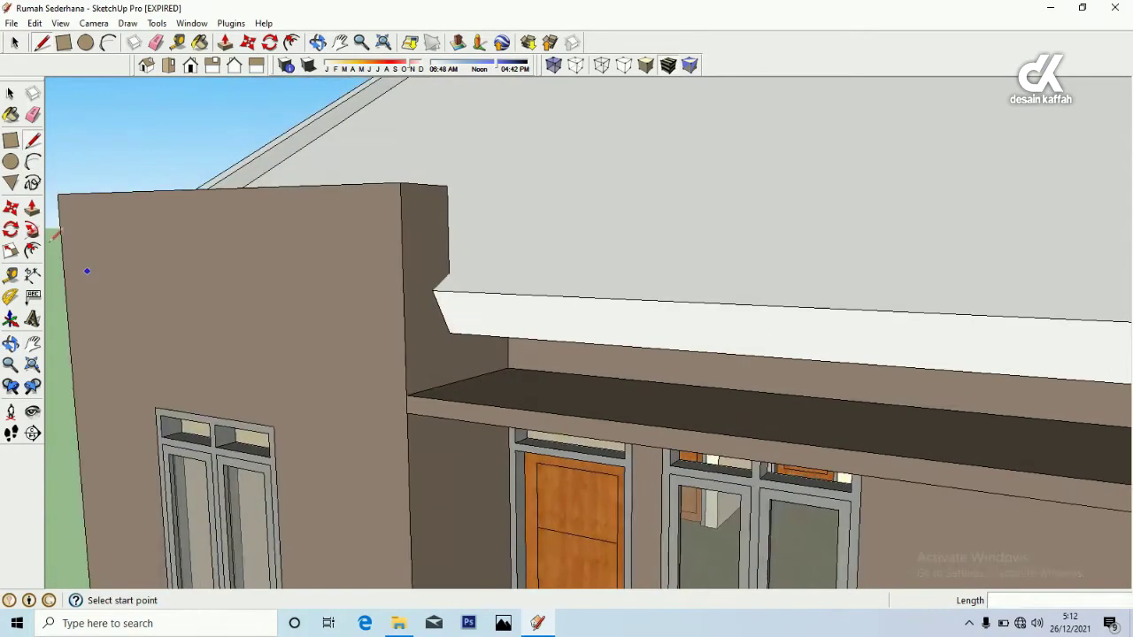
Draw a rectangle about 83 by 69 cm on the house's outer side, from the front eave's border corner down to the wall corner
click(11, 343)
drag(189, 346, 458, 368)
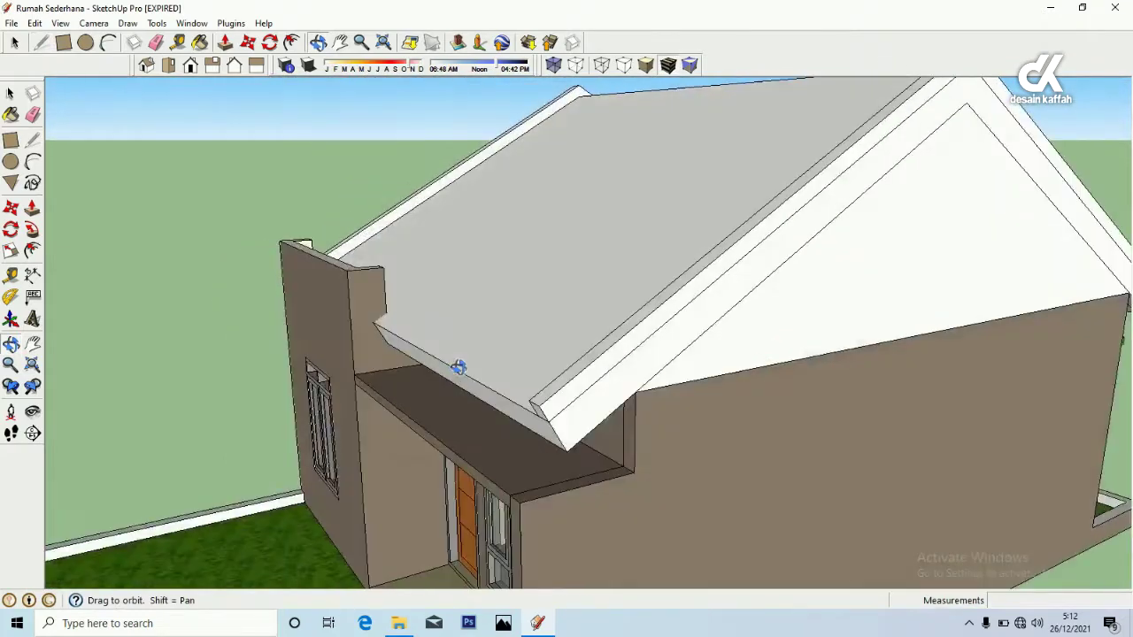
drag(652, 459, 469, 424)
click(11, 139)
click(511, 392)
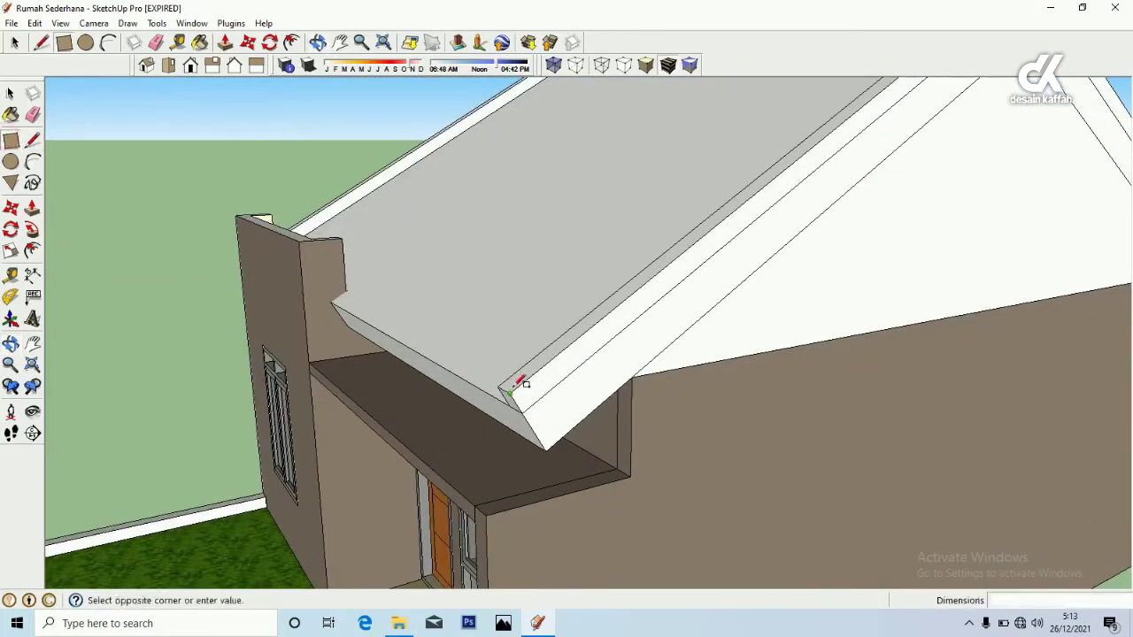
click(631, 475)
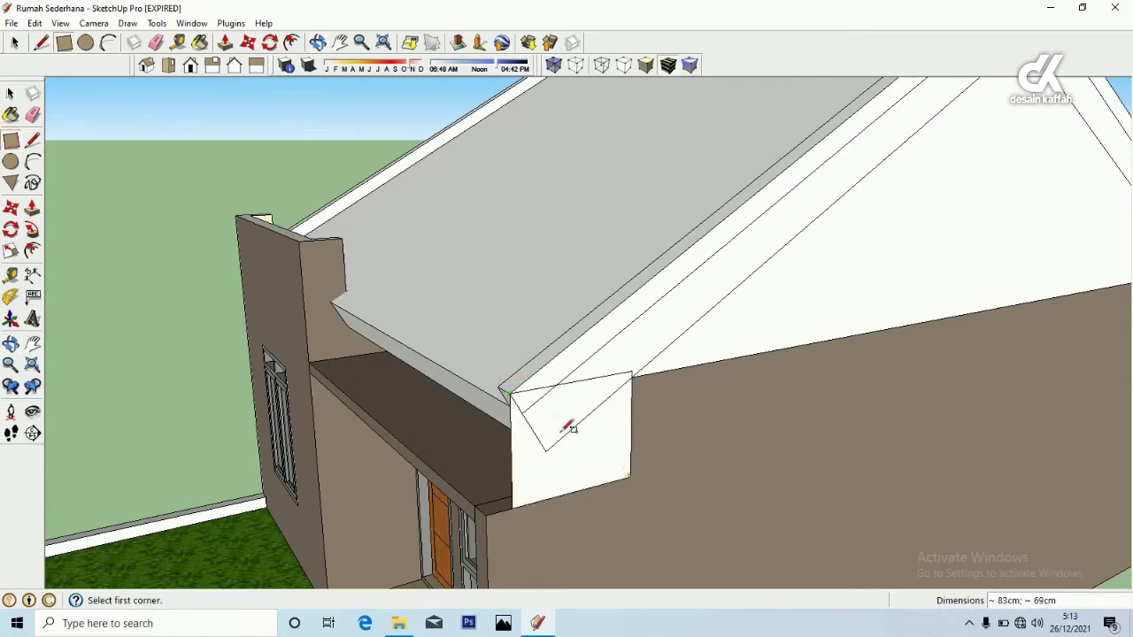
Draw the matching inner side face under the front eave's border and close the front end with a rectangle 15 by about 69 cm
middle_drag(653, 486, 877, 513)
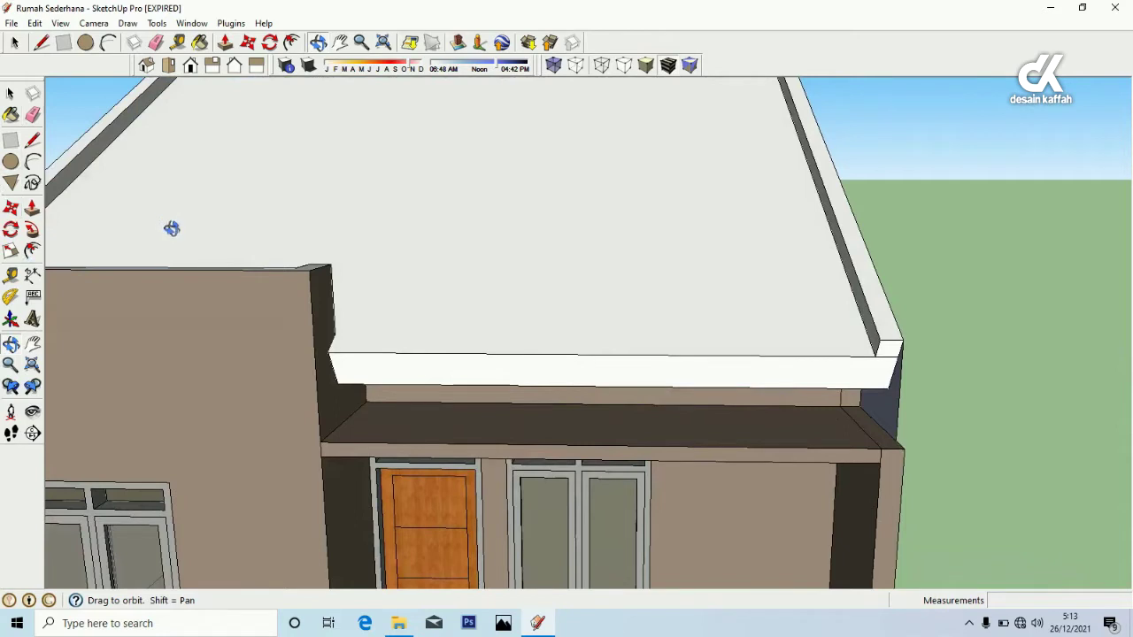
key(r)
click(894, 339)
scroll(885, 381, up, 3)
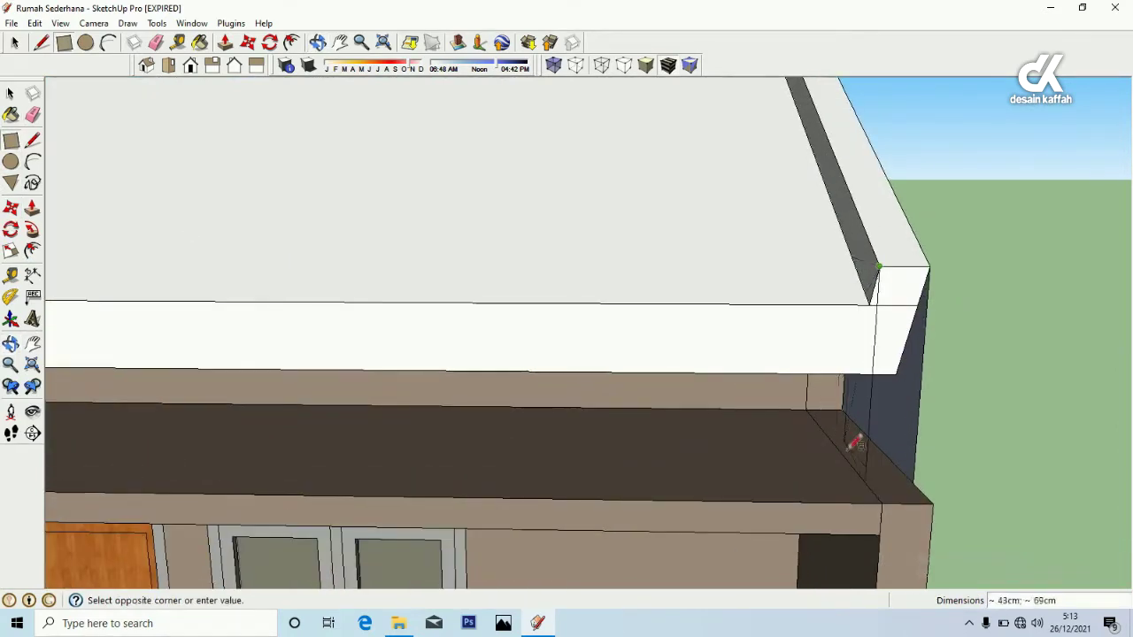
click(806, 409)
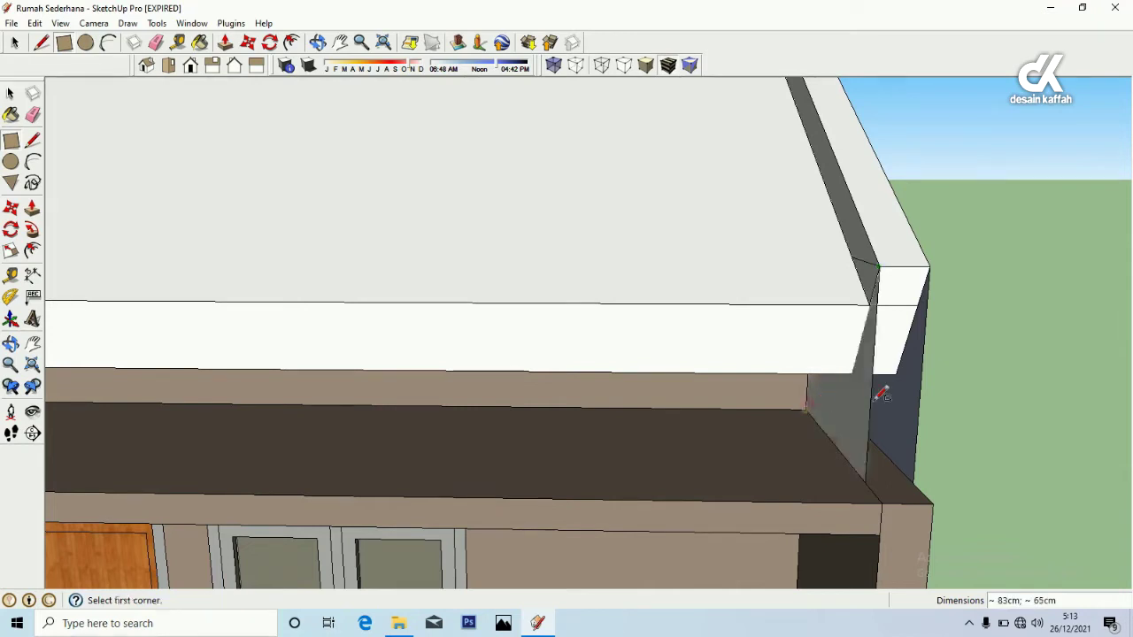
click(879, 265)
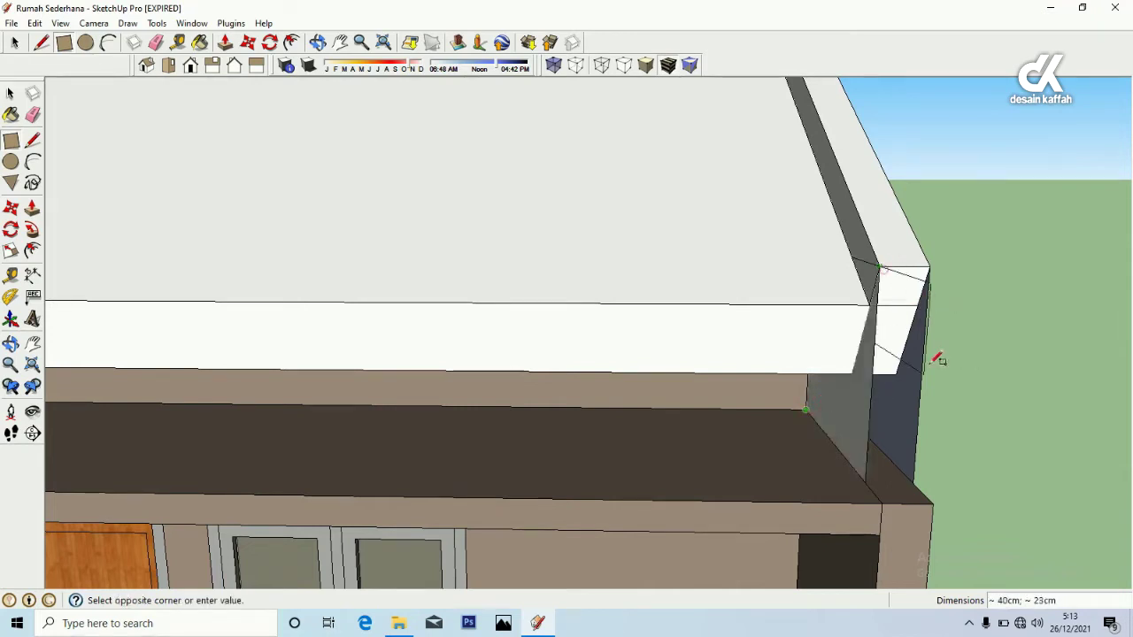
click(913, 483)
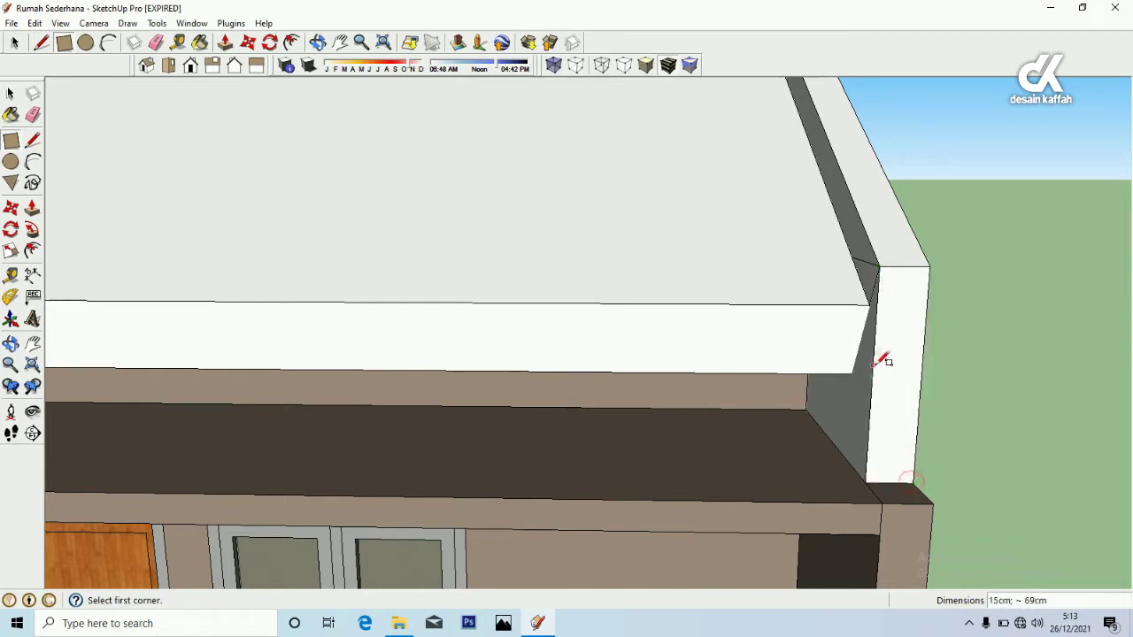
Draw a 30 cm line along the front eave's slanted end where it meets the new side panel
click(32, 140)
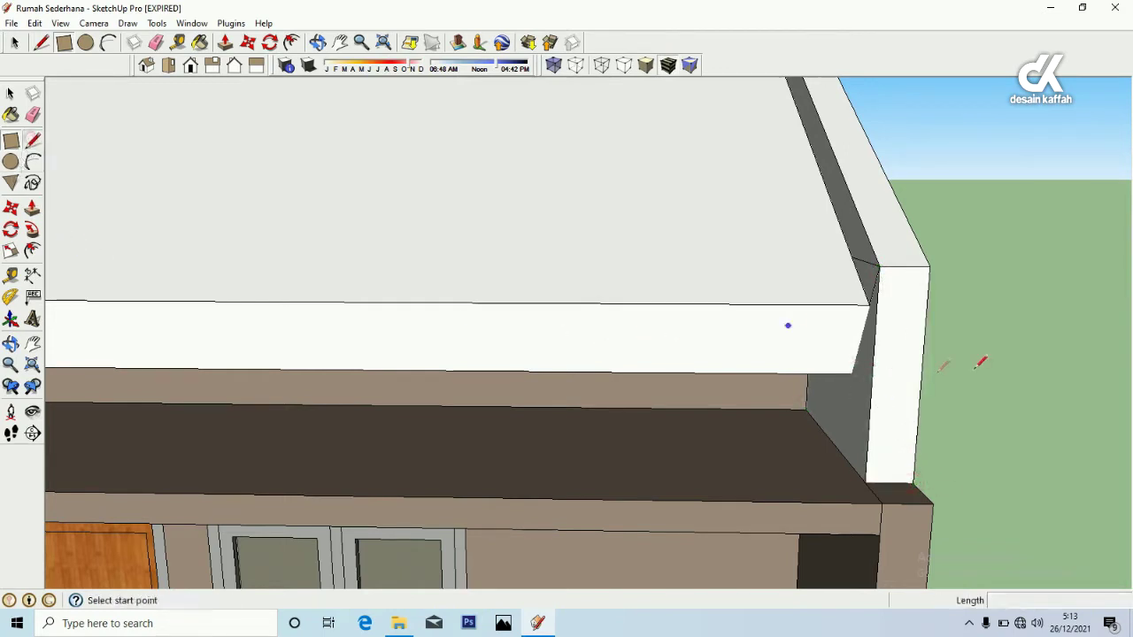
scroll(867, 381, up, 4)
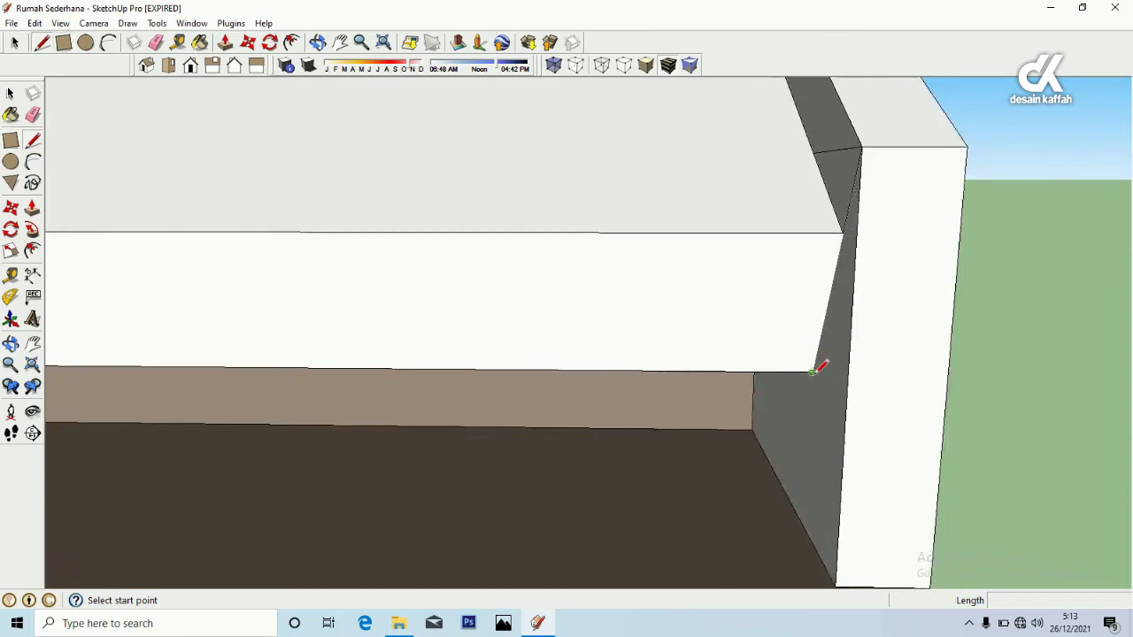
click(813, 372)
click(844, 233)
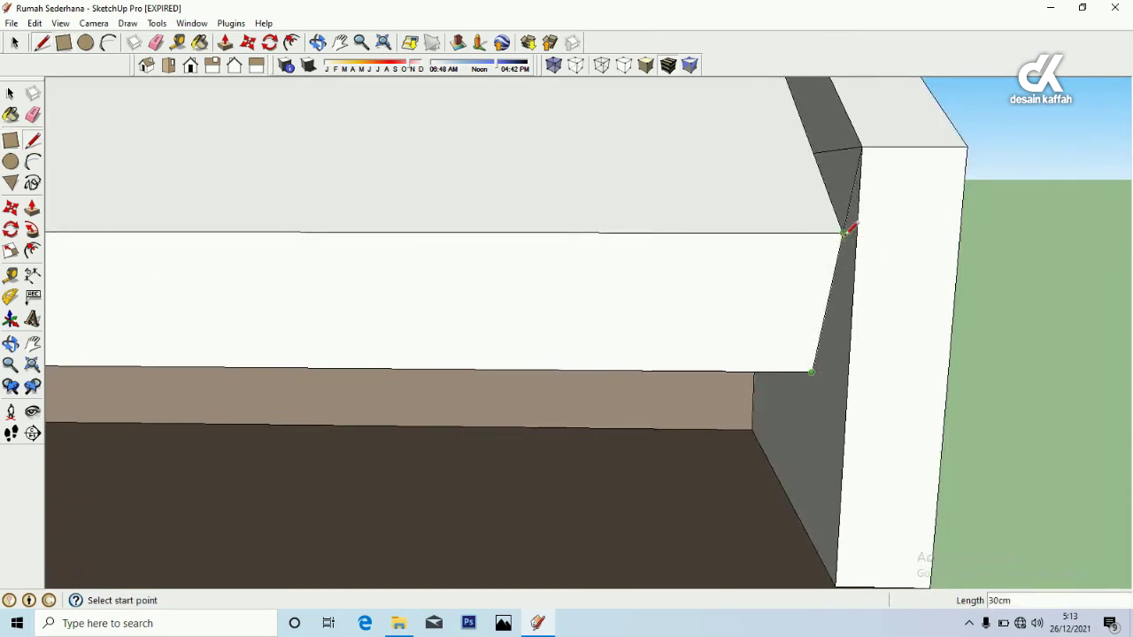
Push/pull the narrow front face of the side panel out to the front edge of the canopy beneath it
scroll(793, 372, down, 3)
click(10, 344)
drag(585, 379, 914, 404)
drag(903, 366, 323, 345)
click(33, 206)
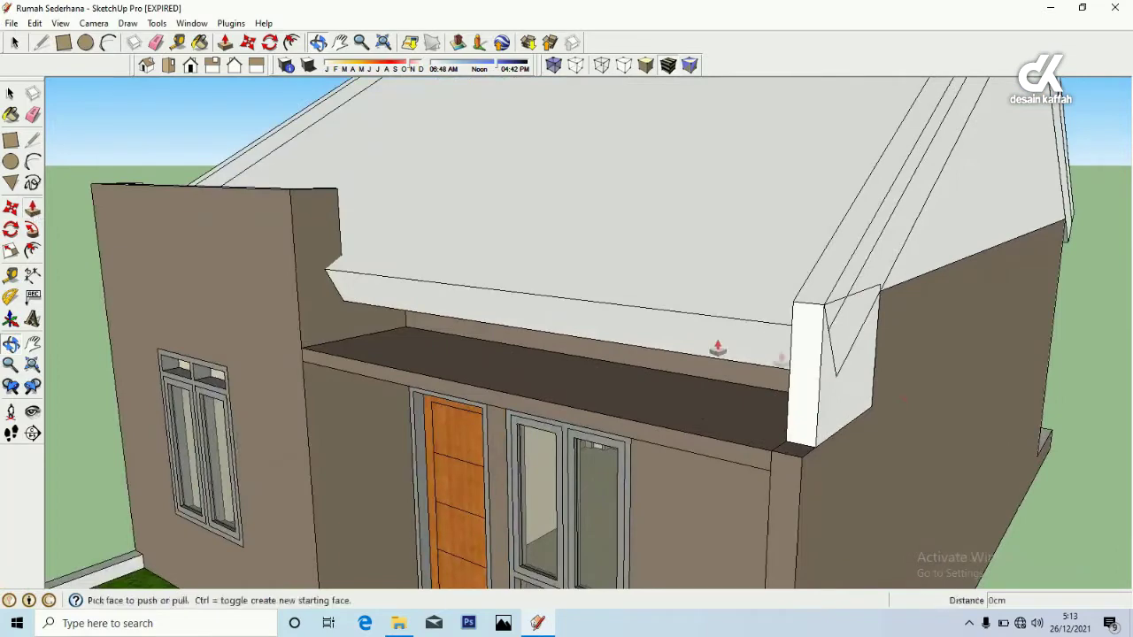
click(800, 369)
click(802, 455)
At the rear corner on the same side, draw a rectangle about 324 cm tall from the gable border's corner down to the low garden wall
middle_drag(481, 354, 64, 222)
click(11, 343)
drag(752, 372, 580, 339)
click(10, 140)
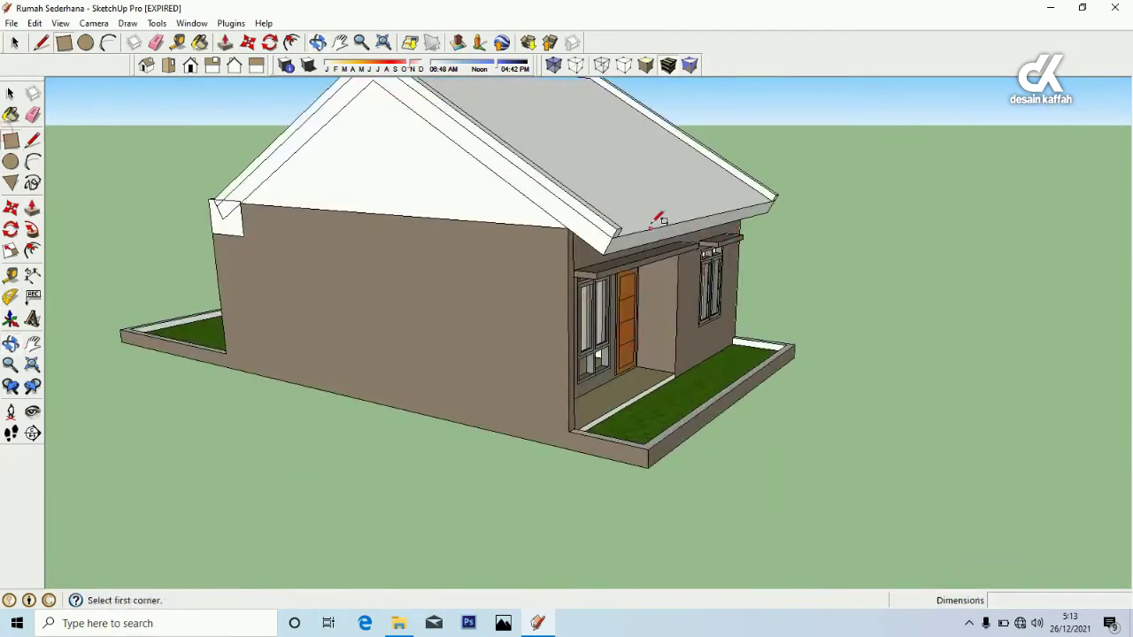
click(620, 219)
scroll(602, 389, up, 2)
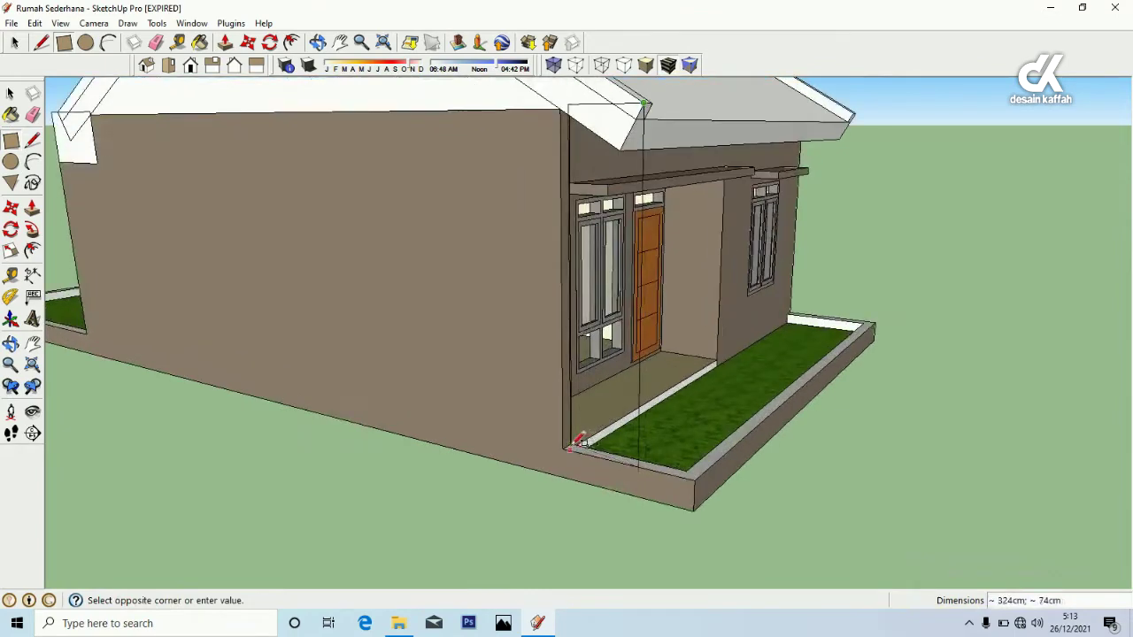
click(571, 443)
Draw the inner face of the rear side panel and close its end with a rectangle 15 by about 324 cm
middle_drag(571, 443, 541, 443)
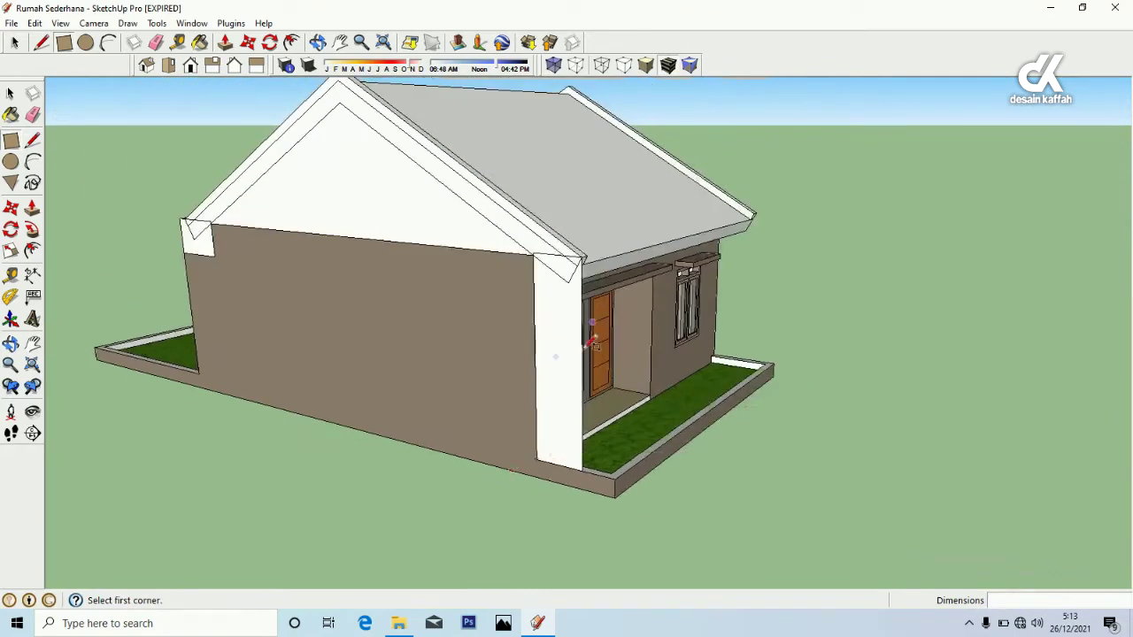
middle_drag(552, 392, 303, 298)
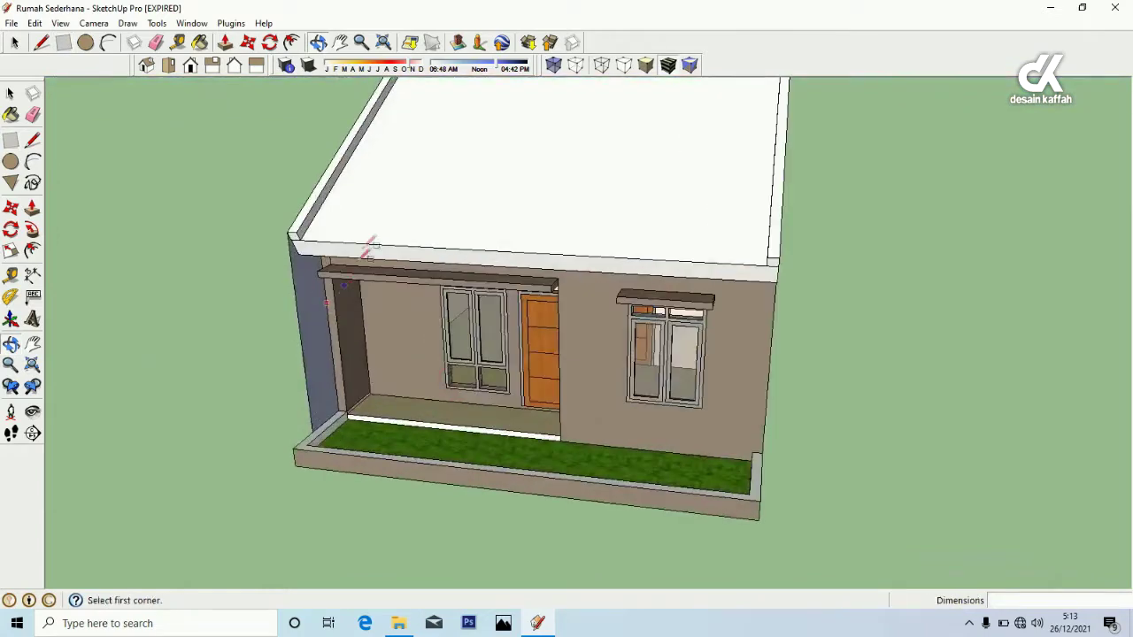
click(300, 233)
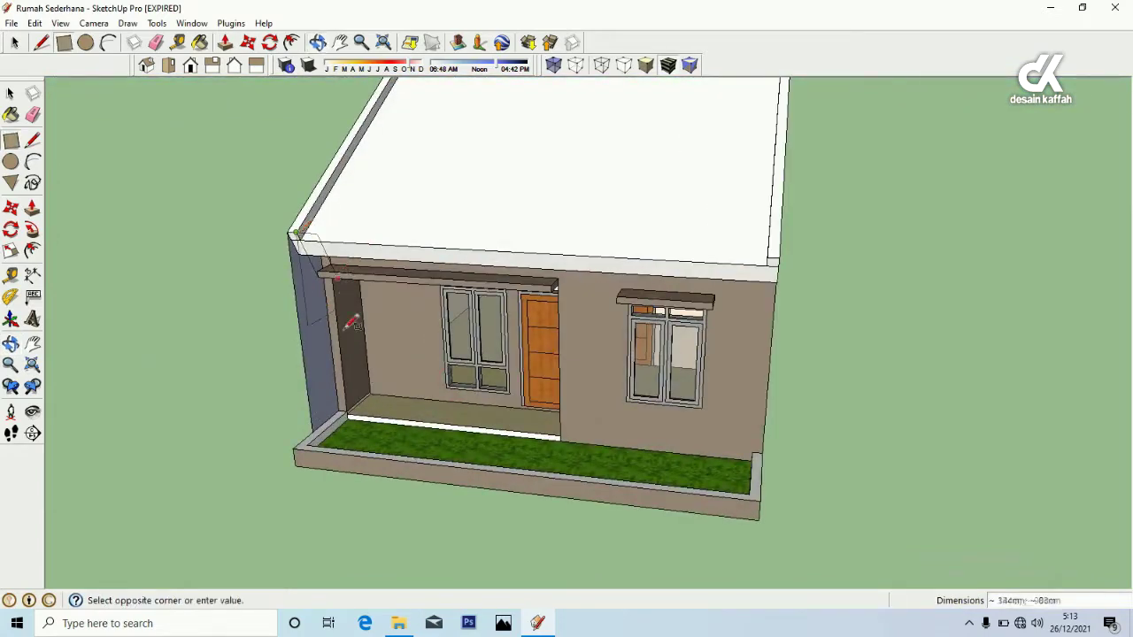
click(352, 403)
click(292, 231)
click(321, 428)
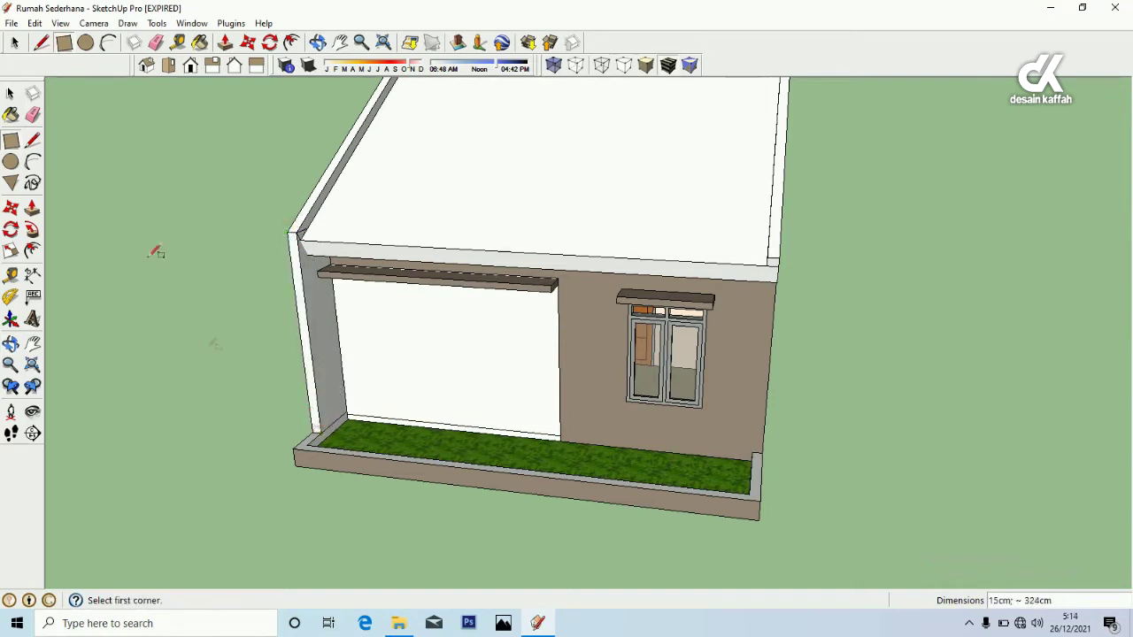
Delete the unwanted face covering the rear porch opening
key(space)
click(435, 331)
key(Delete)
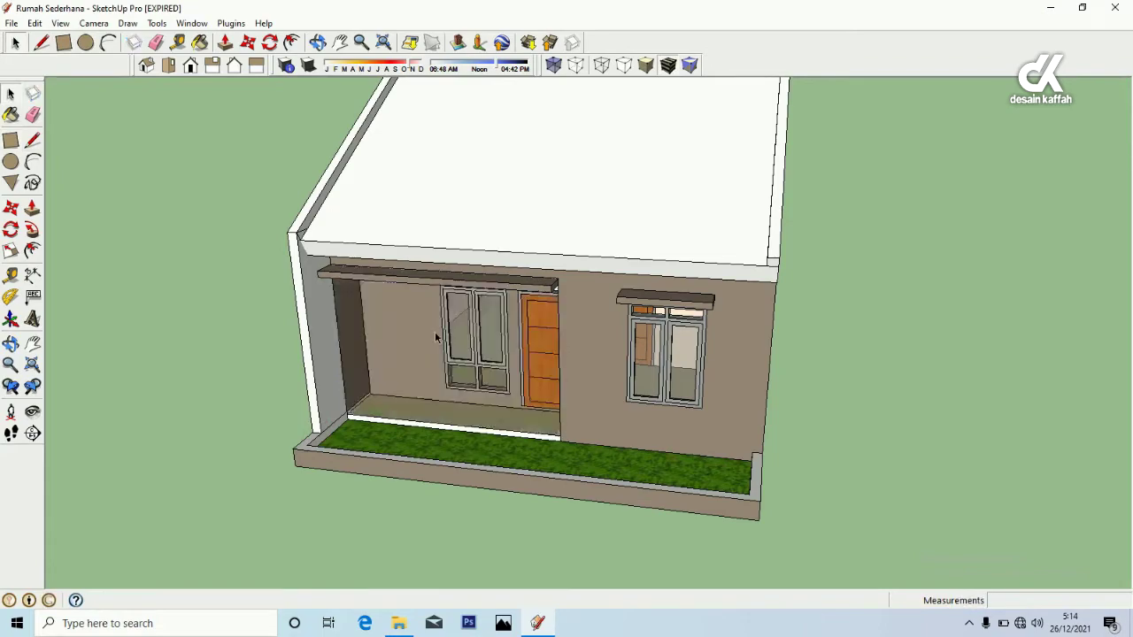
scroll(389, 381, up, 6)
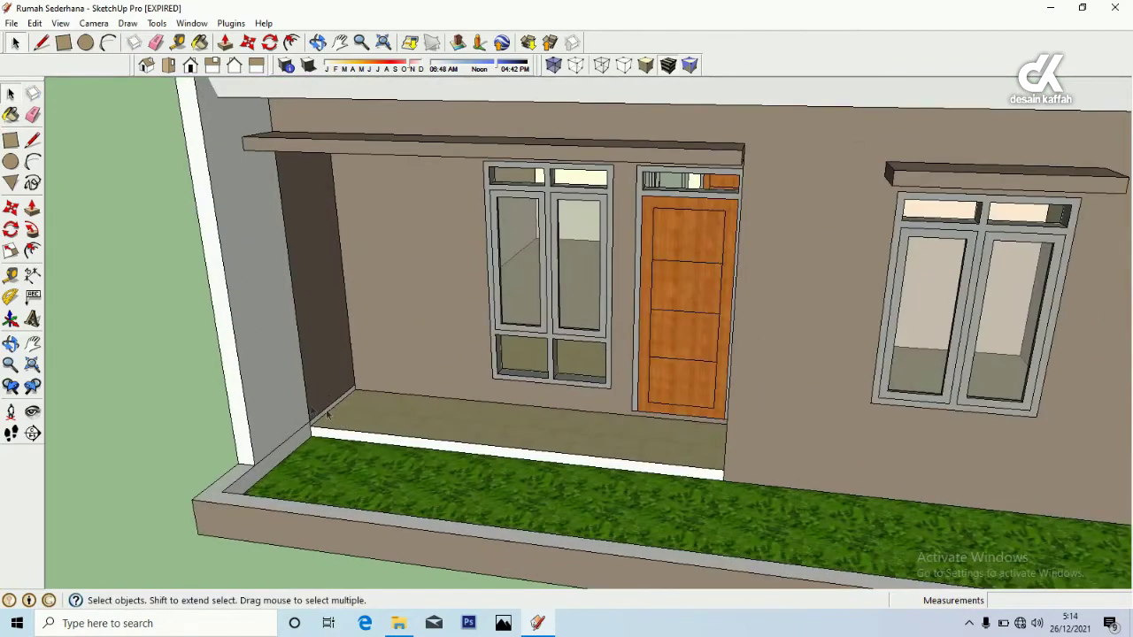
Draw a 30 cm line along the rear eave's slanted end where it meets the side panel
scroll(370, 418, down, 6)
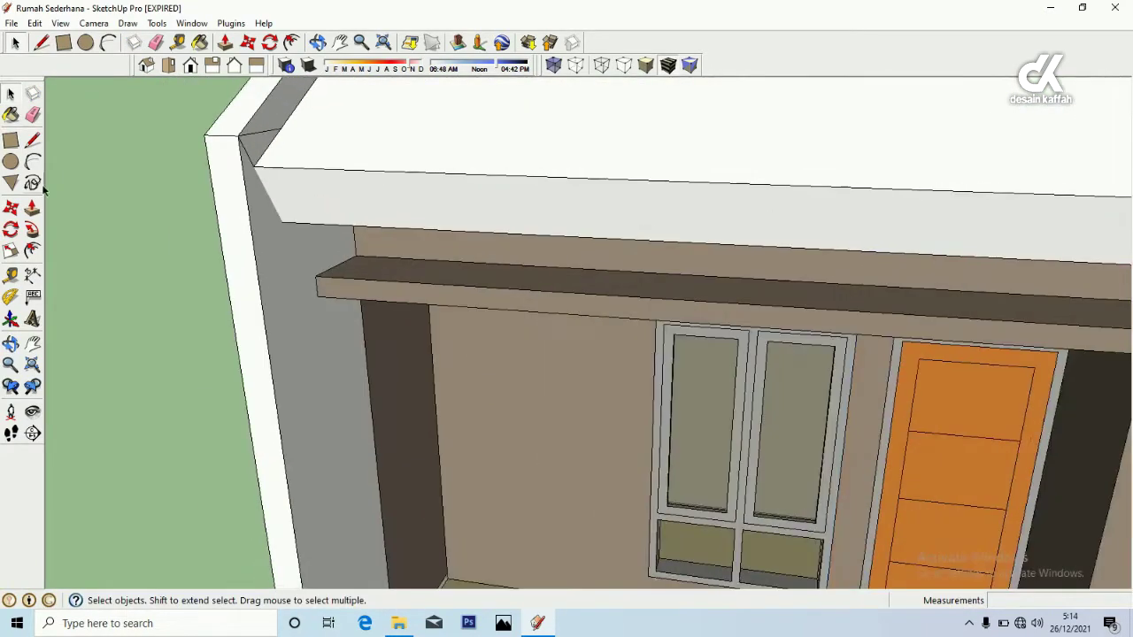
click(33, 141)
scroll(321, 225, up, 4)
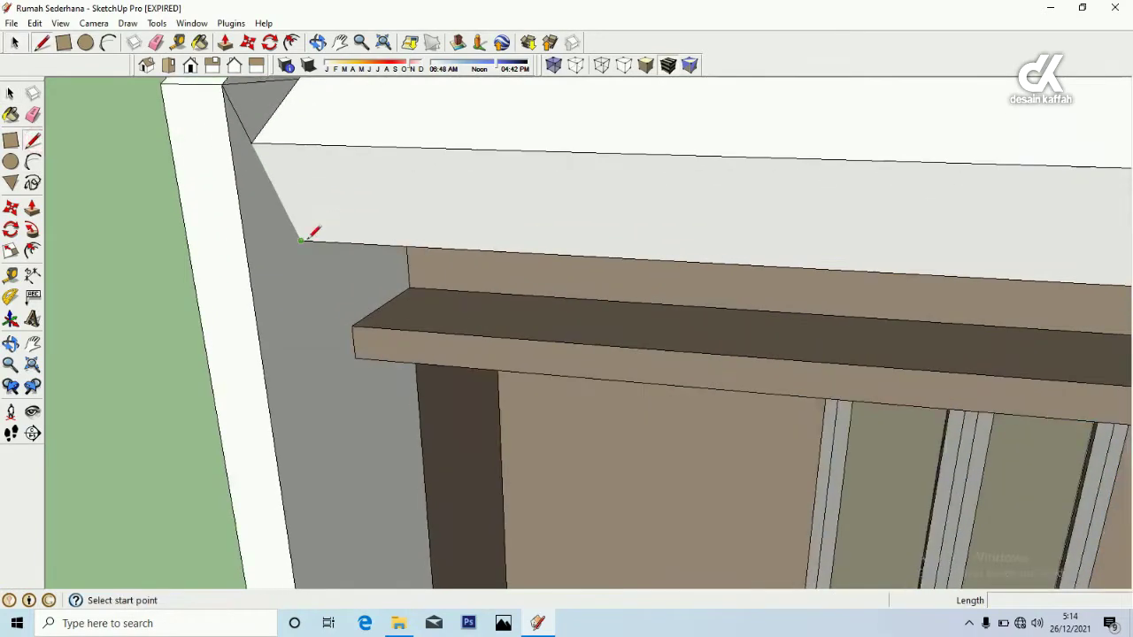
click(302, 239)
click(255, 141)
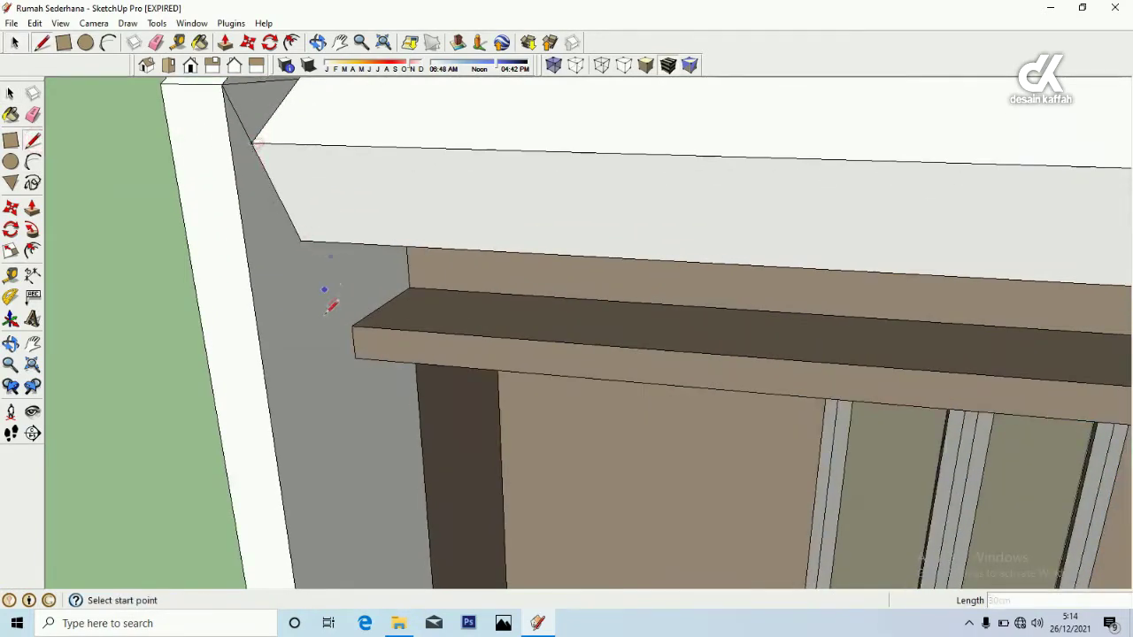
Erase the leftover edges where the rear side panel meets the porch side wall, including the vertical seam and the strip along the floor
scroll(329, 306, down, 3)
scroll(310, 297, down, 5)
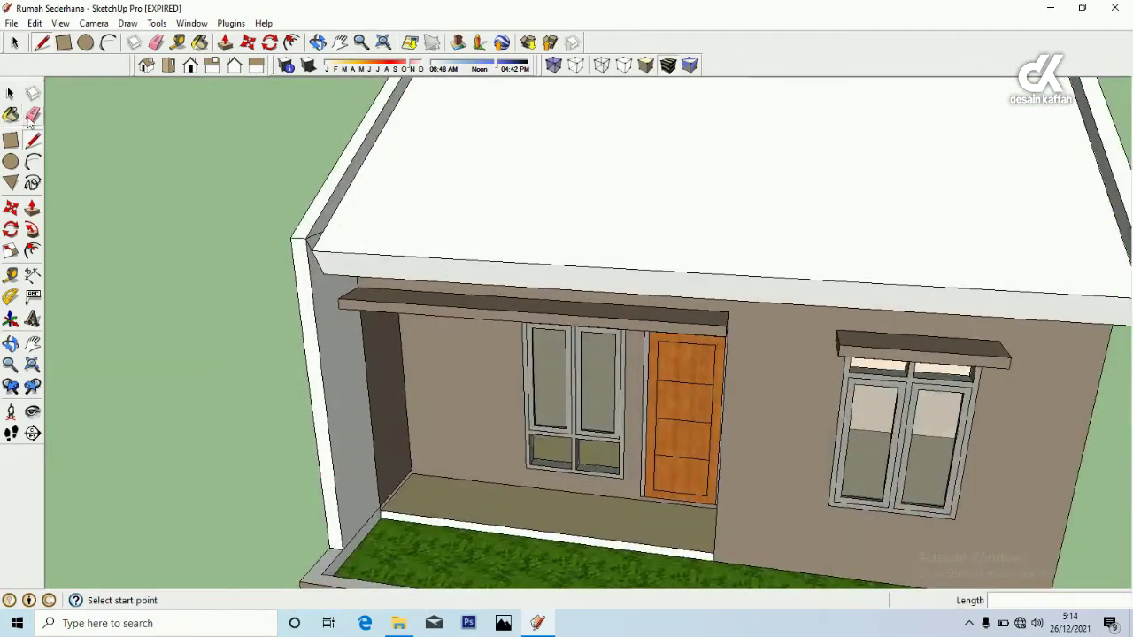
click(32, 115)
scroll(362, 476, up, 6)
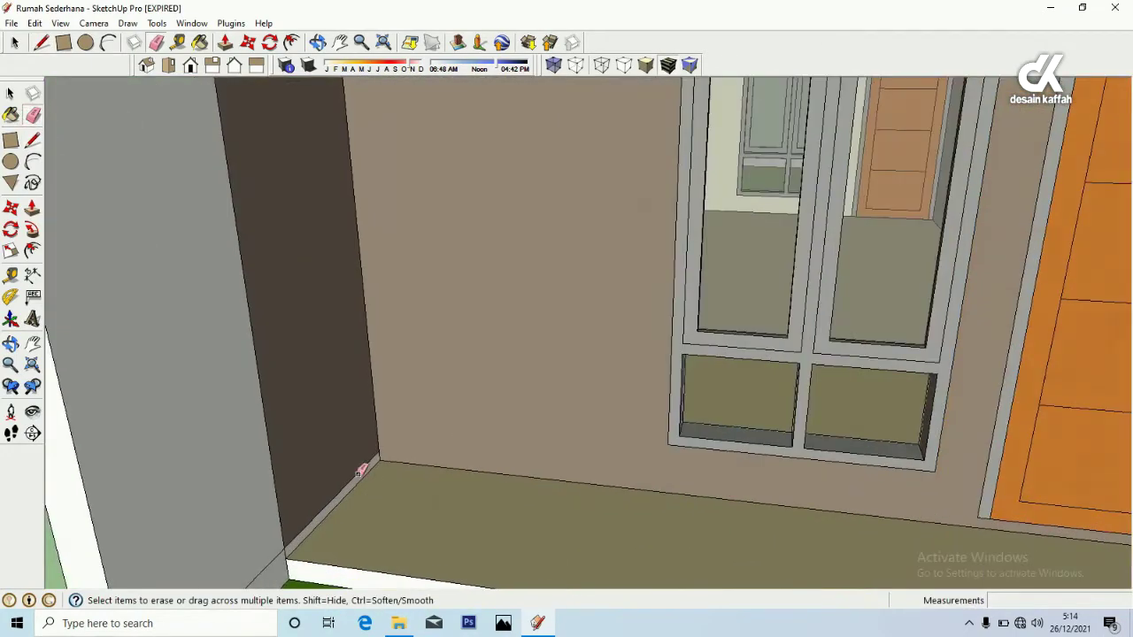
scroll(327, 444, down, 2)
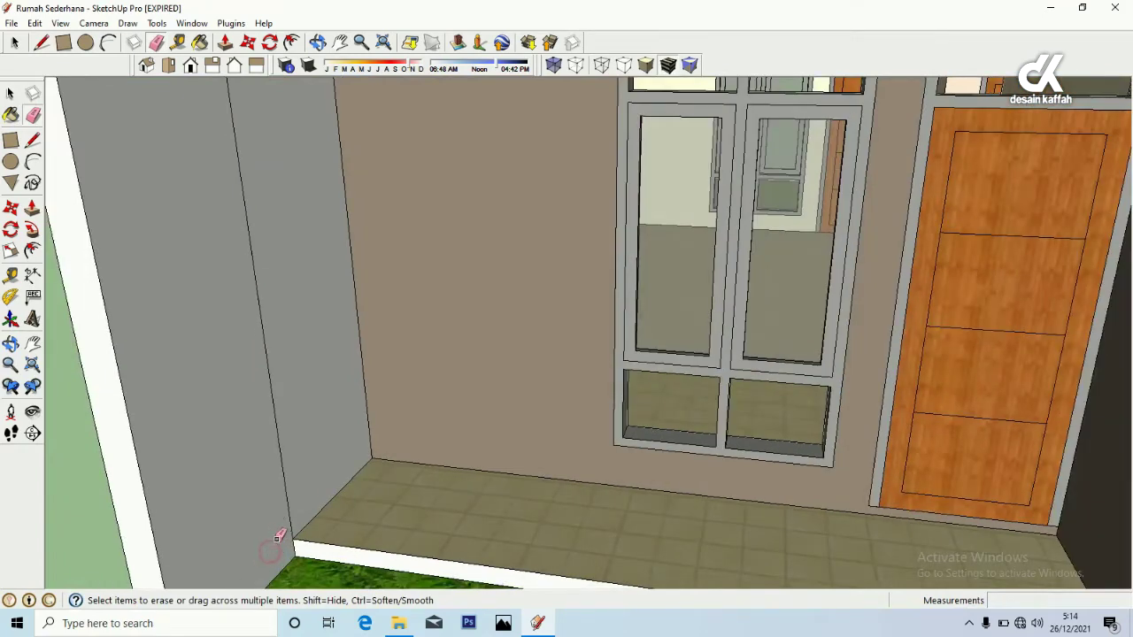
scroll(305, 396, down, 3)
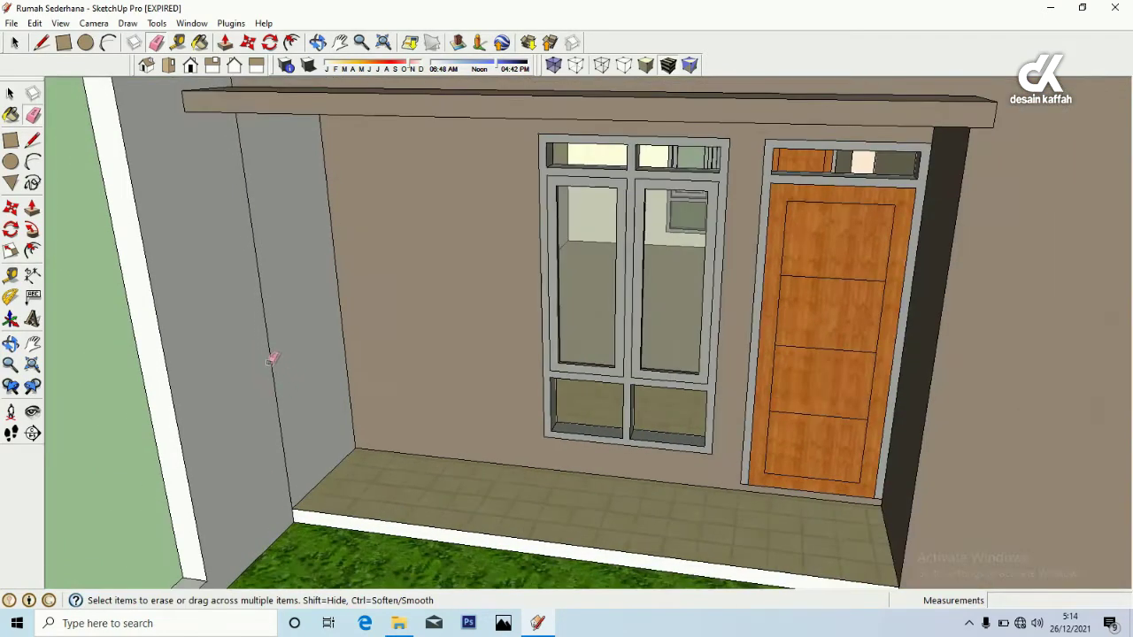
click(270, 338)
scroll(293, 421, down, 2)
scroll(290, 469, up, 6)
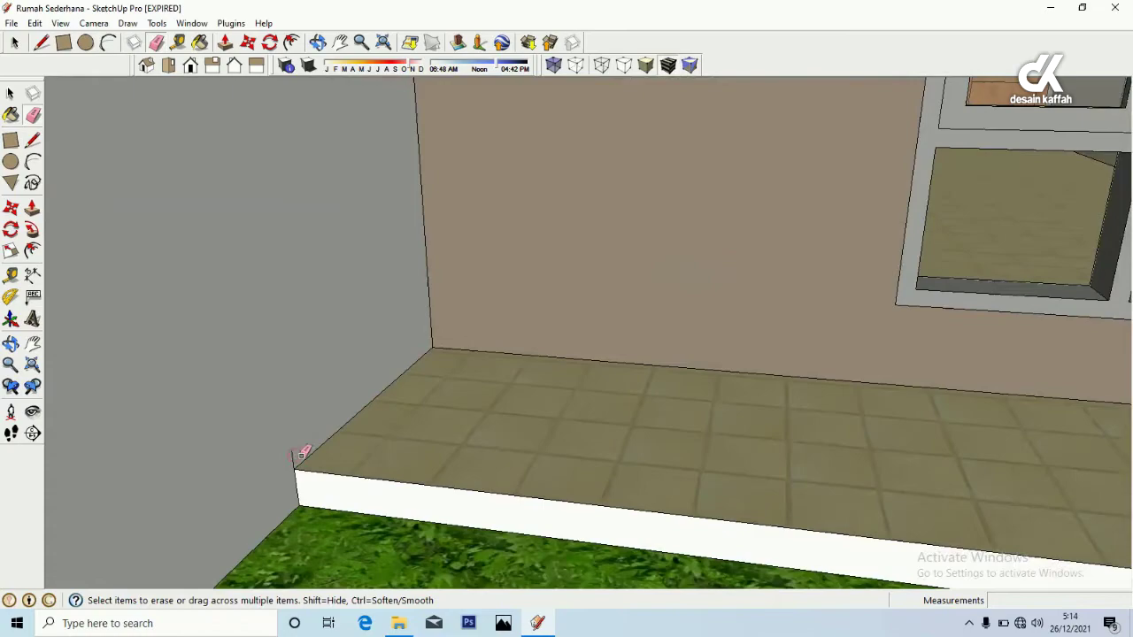
scroll(237, 400, down, 8)
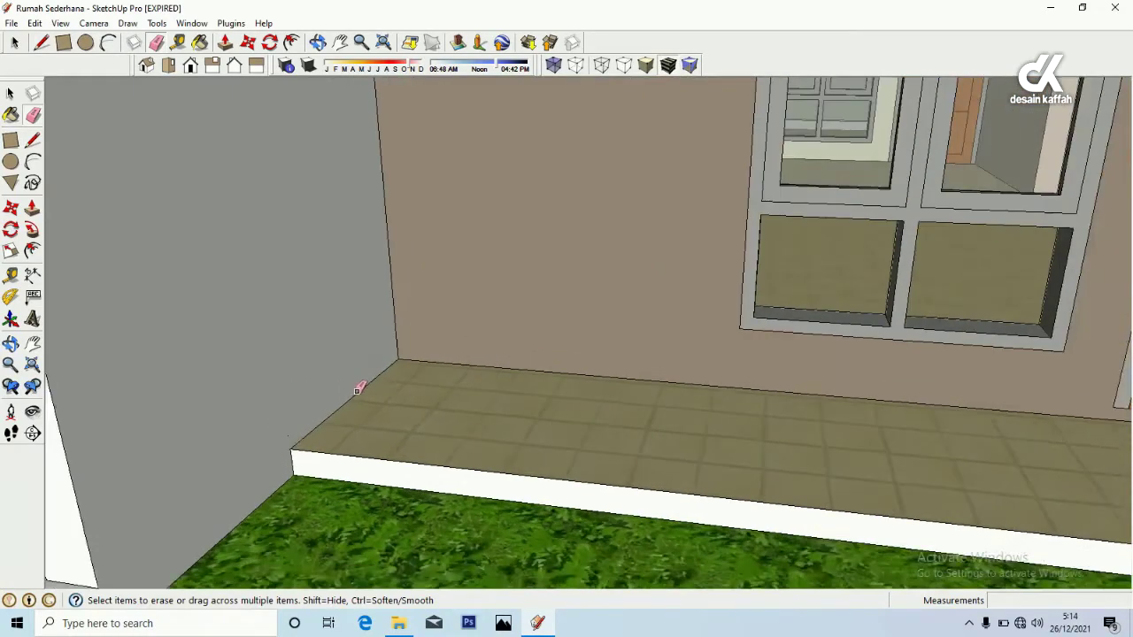
At the opposite rear corner, draw a side rectangle about 324 by 83 cm from the gable border down to the low garden wall
scroll(779, 403, up, 3)
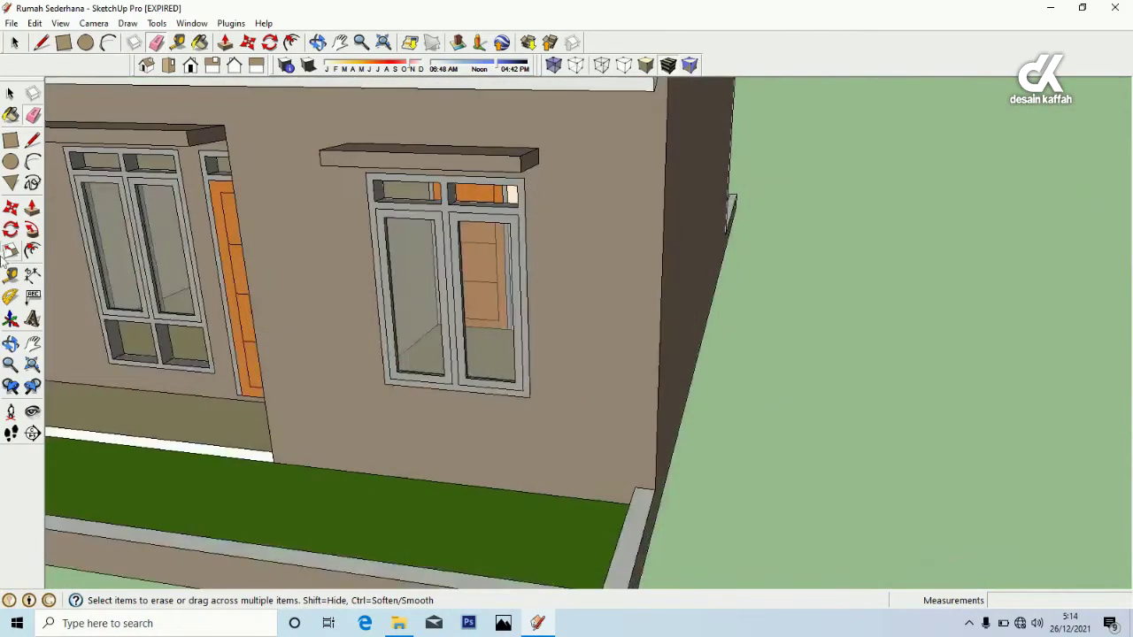
click(11, 140)
scroll(445, 404, down, 2)
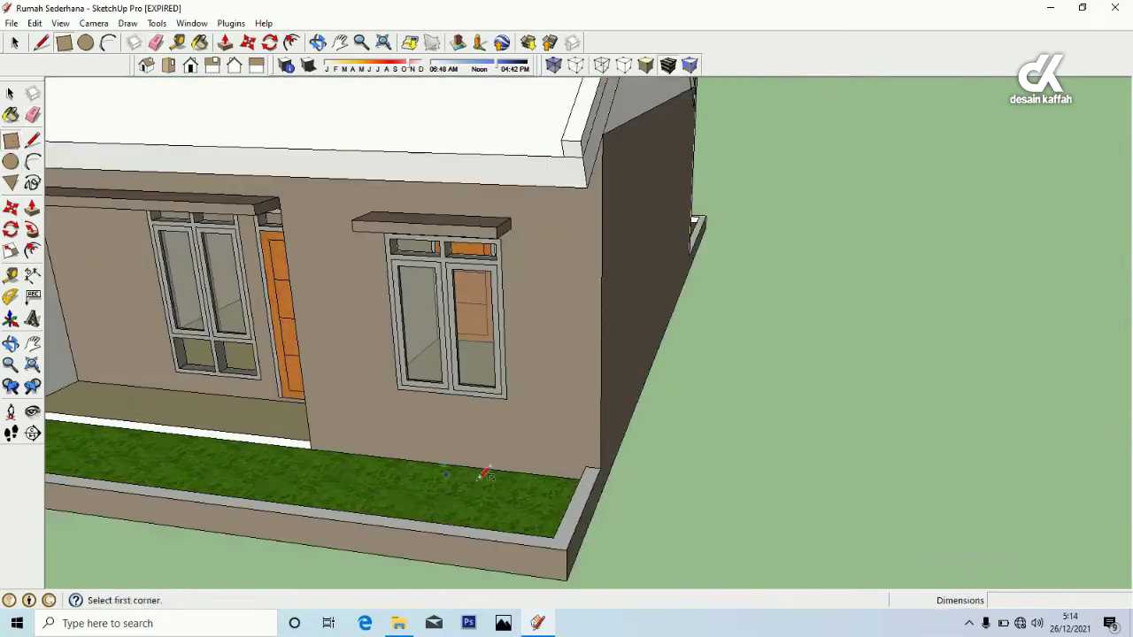
click(584, 137)
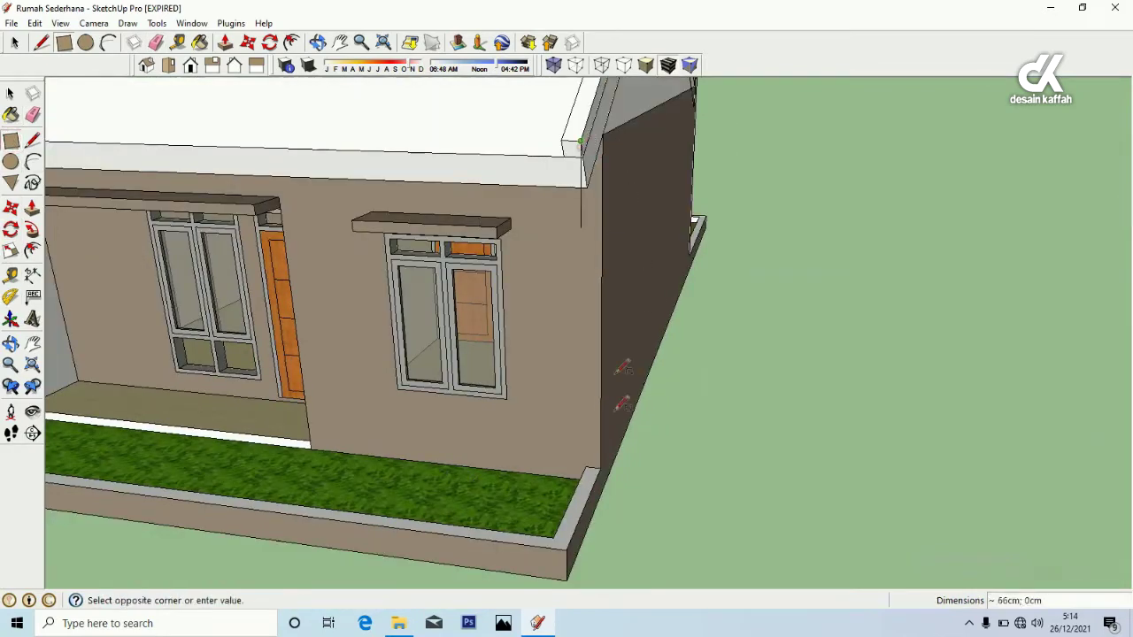
click(611, 456)
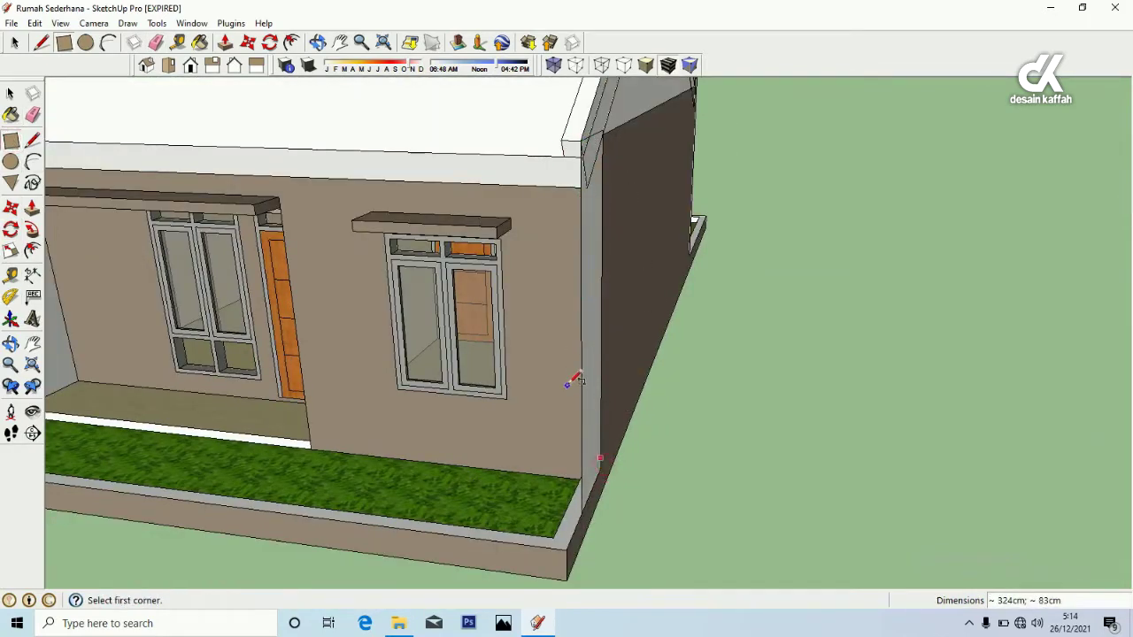
Draw the side panel's inner face, about 324 by 83 cm, and close the panel's narrow outer end with another rectangle
key(o)
drag(634, 425, 862, 426)
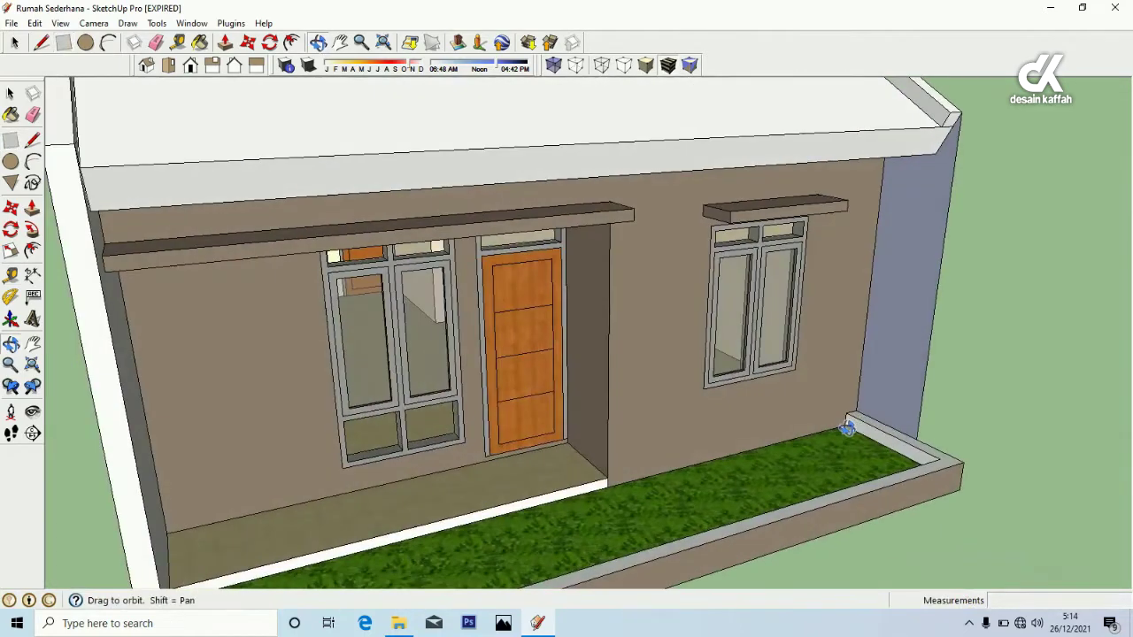
key(r)
click(953, 110)
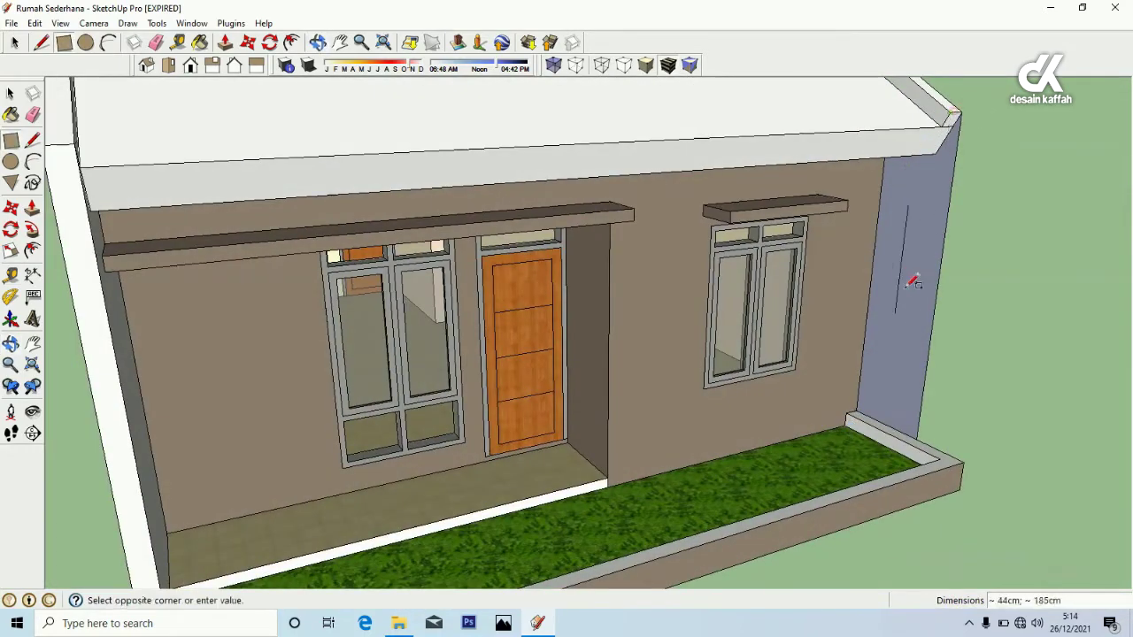
click(848, 411)
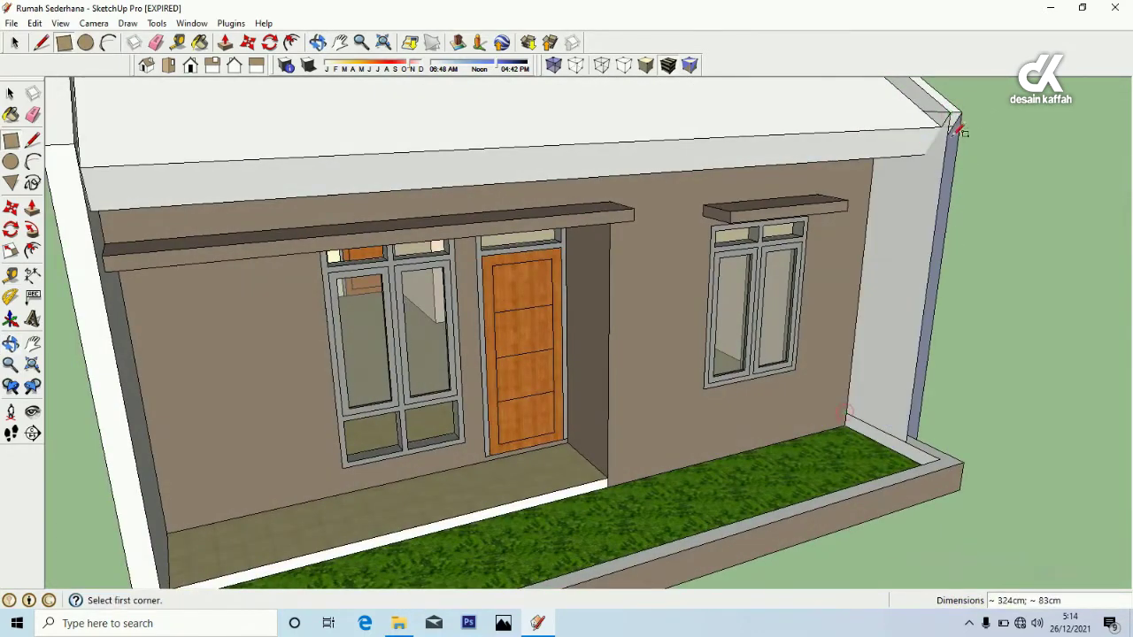
click(952, 111)
click(925, 437)
Draw a line along the rear eave's slanted end where it meets the new side panel
scroll(956, 113, up, 2)
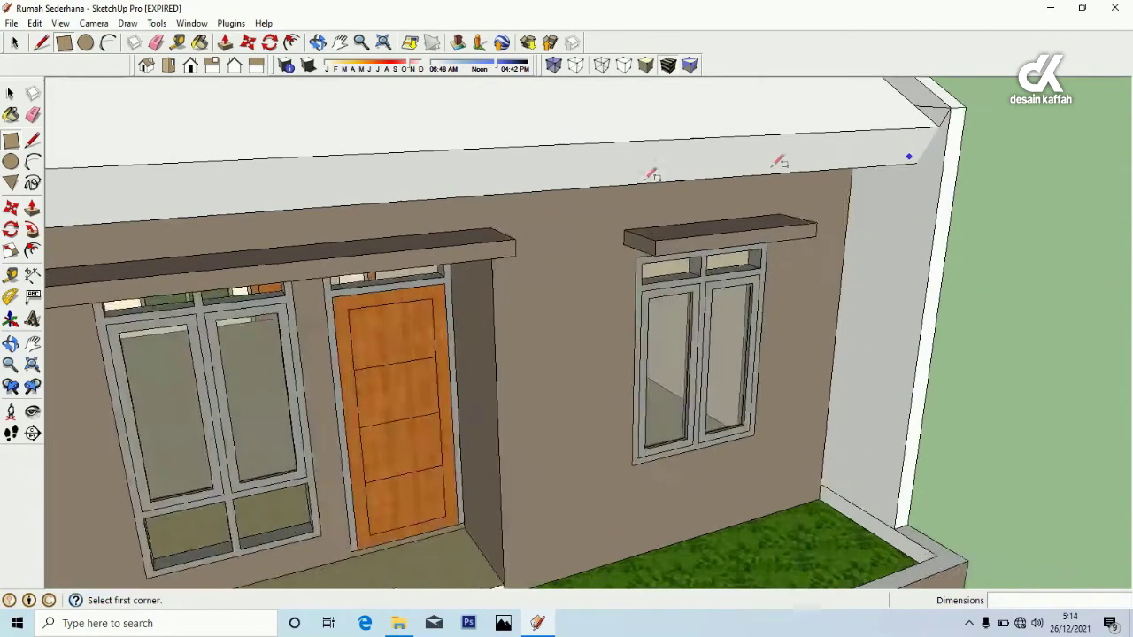
scroll(779, 162, up, 1)
click(32, 141)
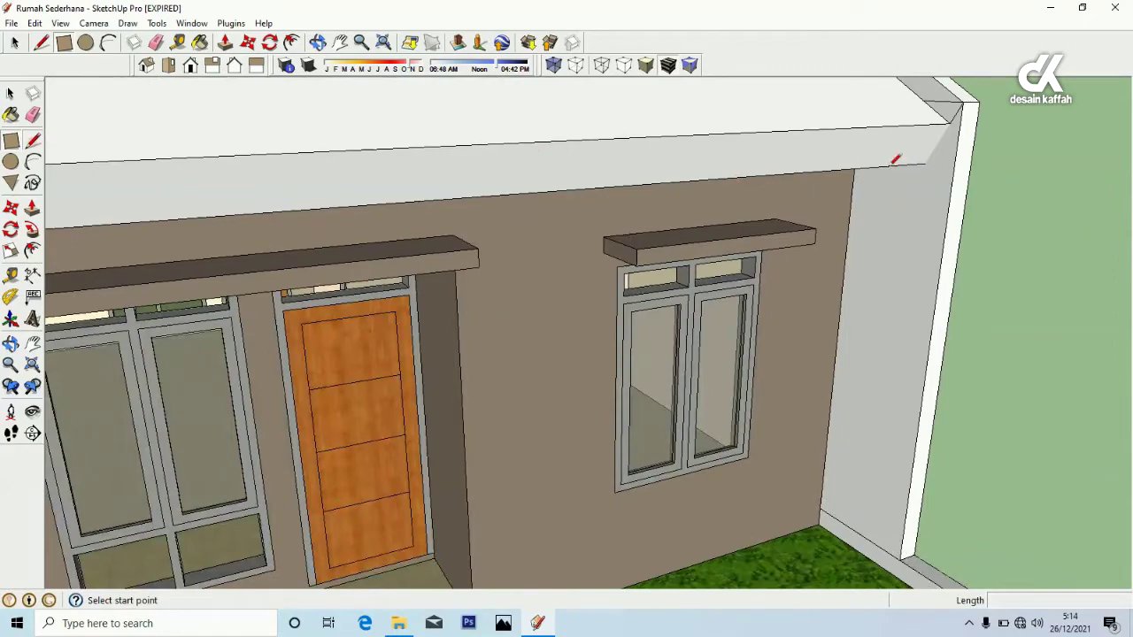
click(949, 125)
key(Escape)
Erase the leftover edges where the new side panel meets the low garden wall and the roof border at the eave corner
middle_drag(853, 215, 929, 282)
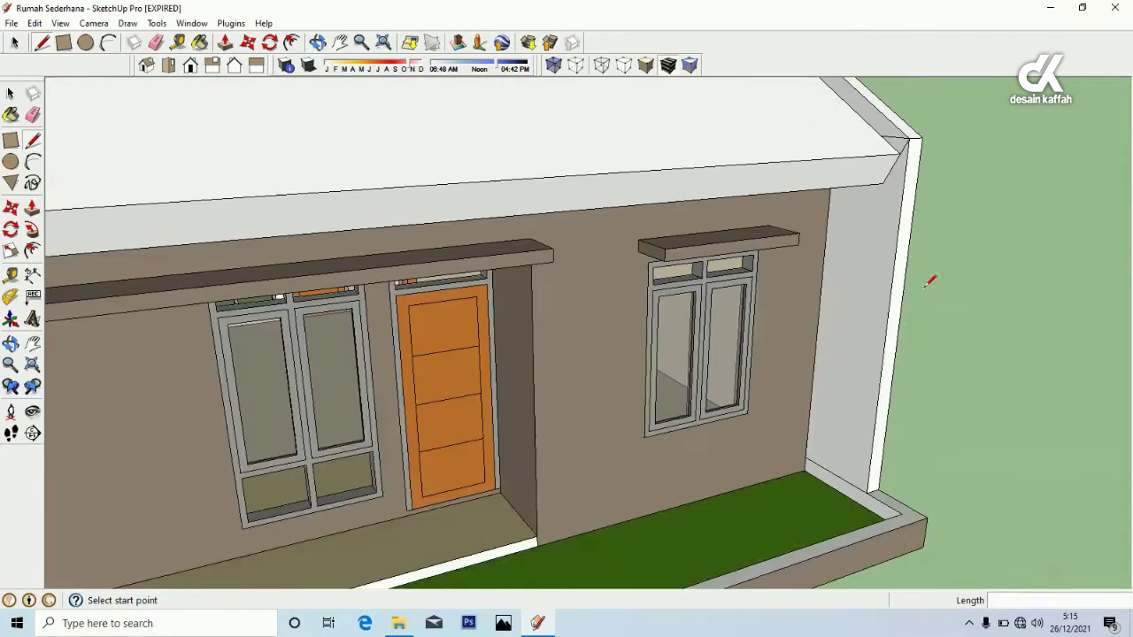
scroll(864, 407, up, 1)
click(33, 115)
scroll(823, 463, up, 3)
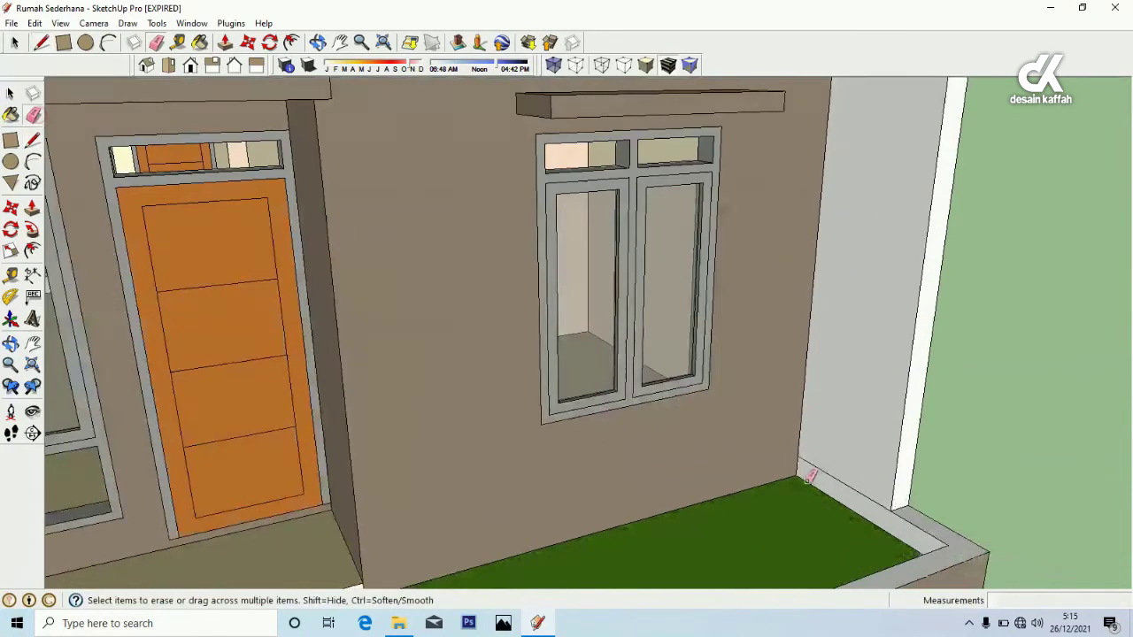
scroll(600, 458, down, 4)
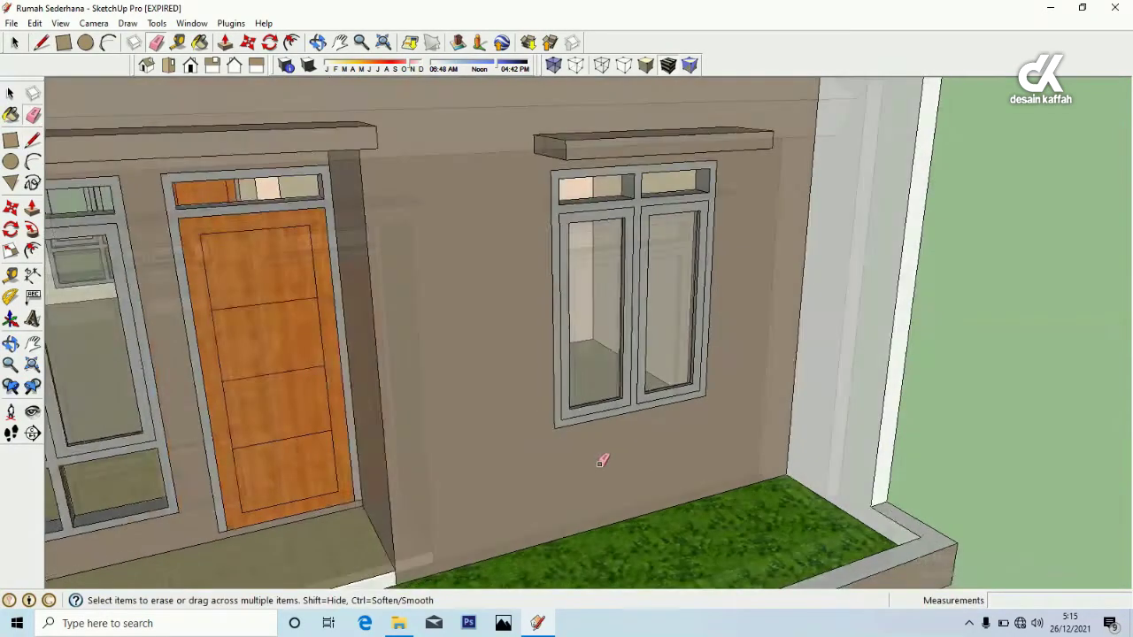
scroll(779, 190, up, 3)
scroll(782, 194, up, 2)
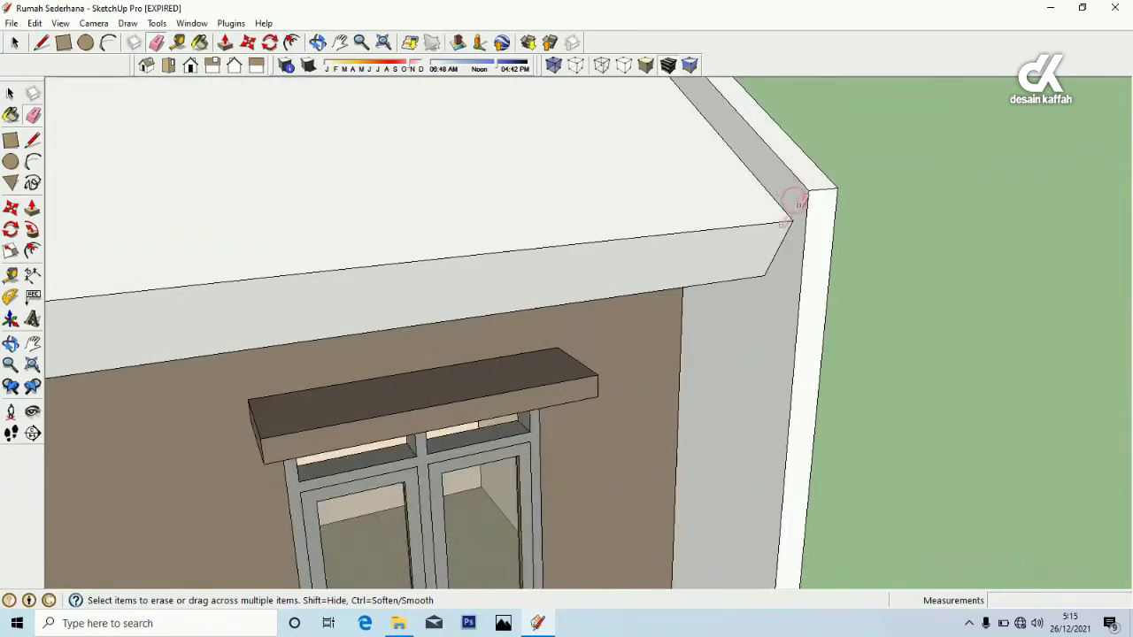
scroll(505, 350, down, 3)
On the gable side, draw a line about 113 cm long from the front parapet's top corner to the roof border's edge
click(11, 344)
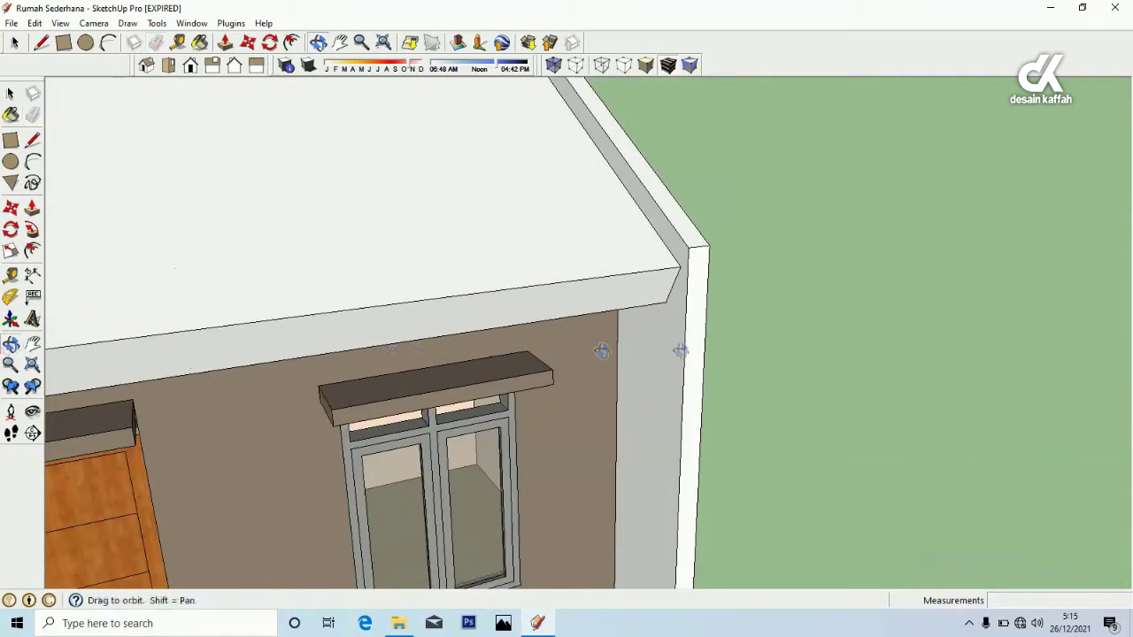
scroll(601, 350, down, 3)
drag(387, 385, 430, 354)
drag(848, 247, 820, 415)
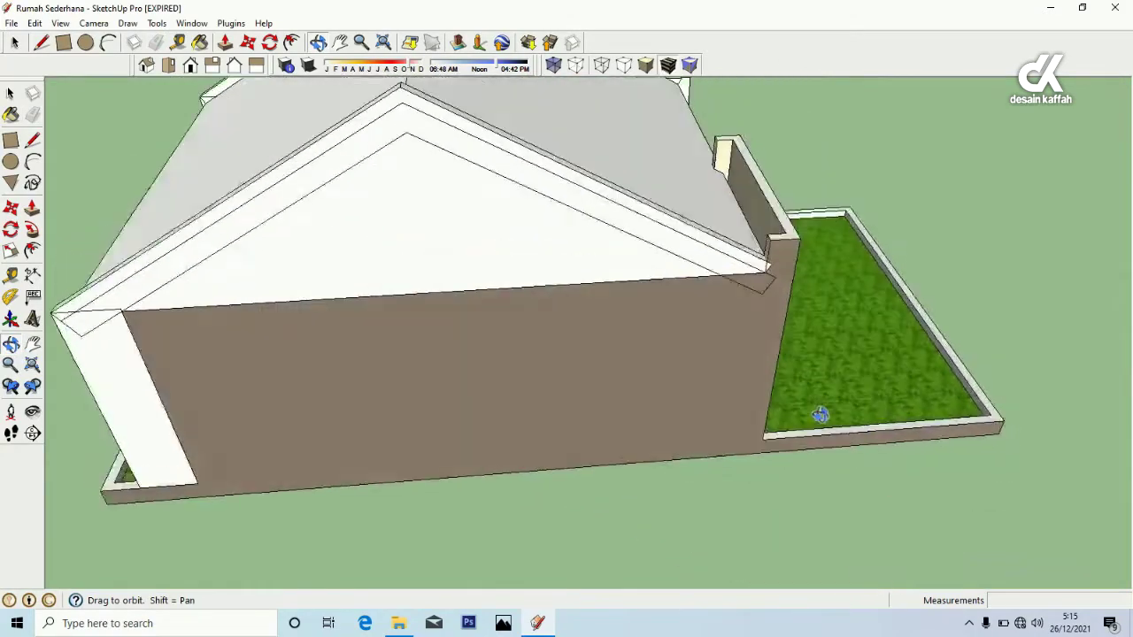
scroll(787, 240, up, 3)
click(32, 140)
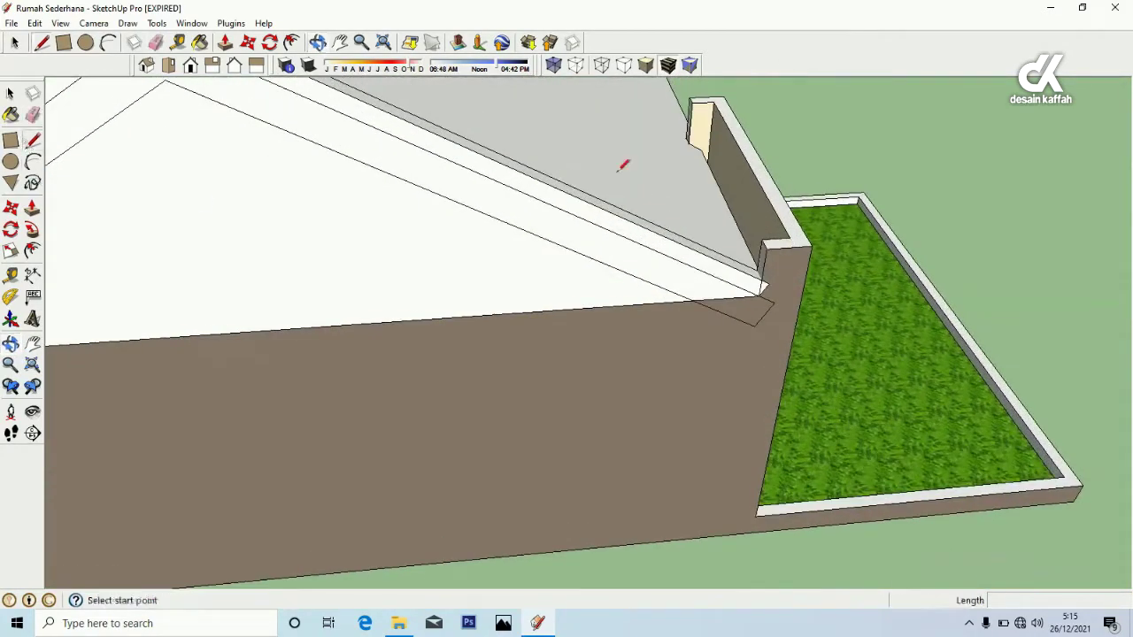
click(768, 247)
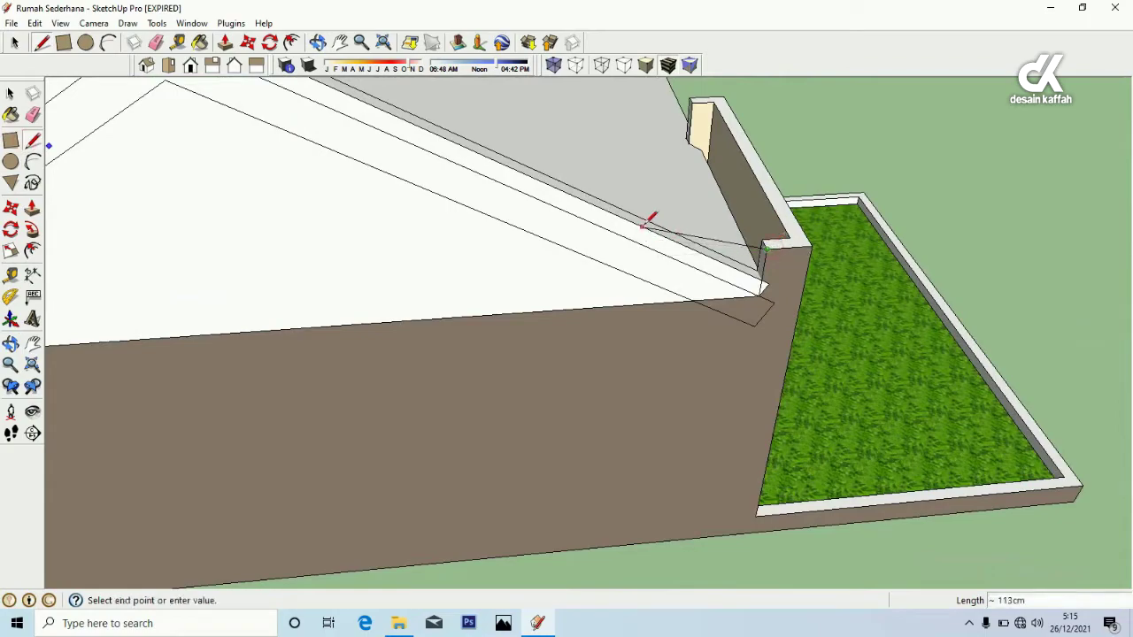
click(643, 227)
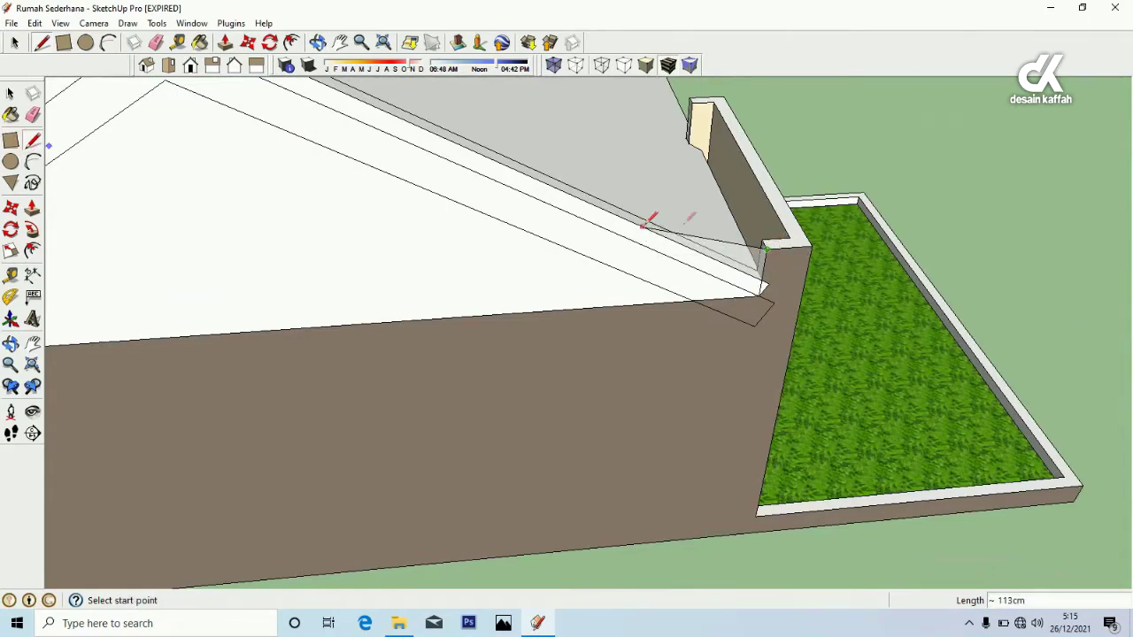
Draw a line about 57 cm long from the front parapet's inner corner to the inner edge of the gable border
middle_drag(561, 230, 338, 234)
click(358, 217)
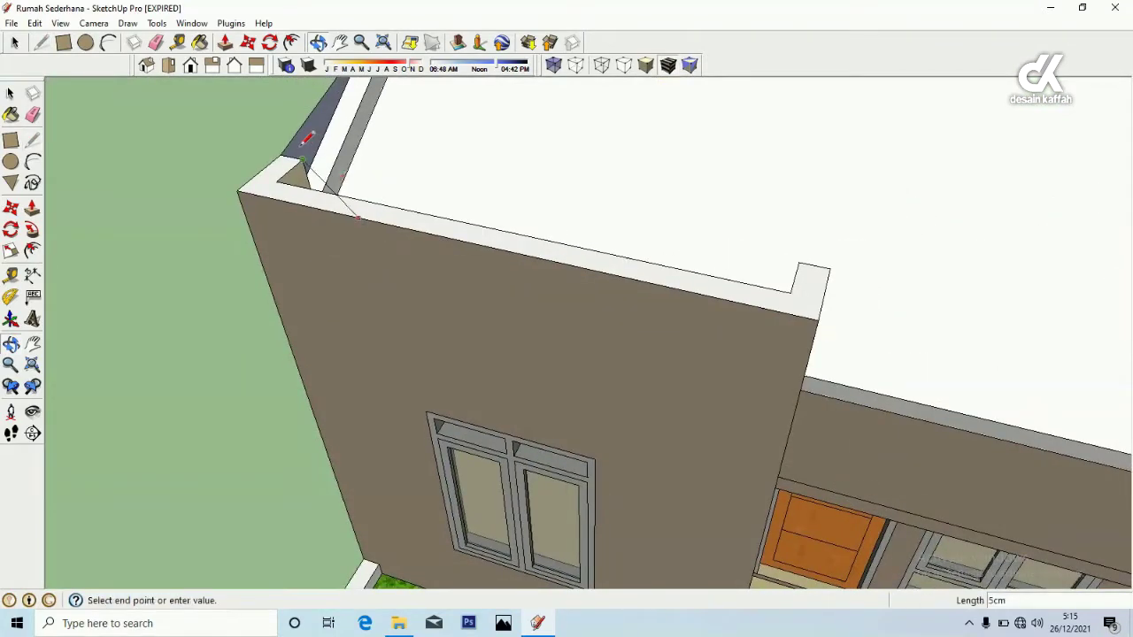
middle_drag(248, 255, 336, 106)
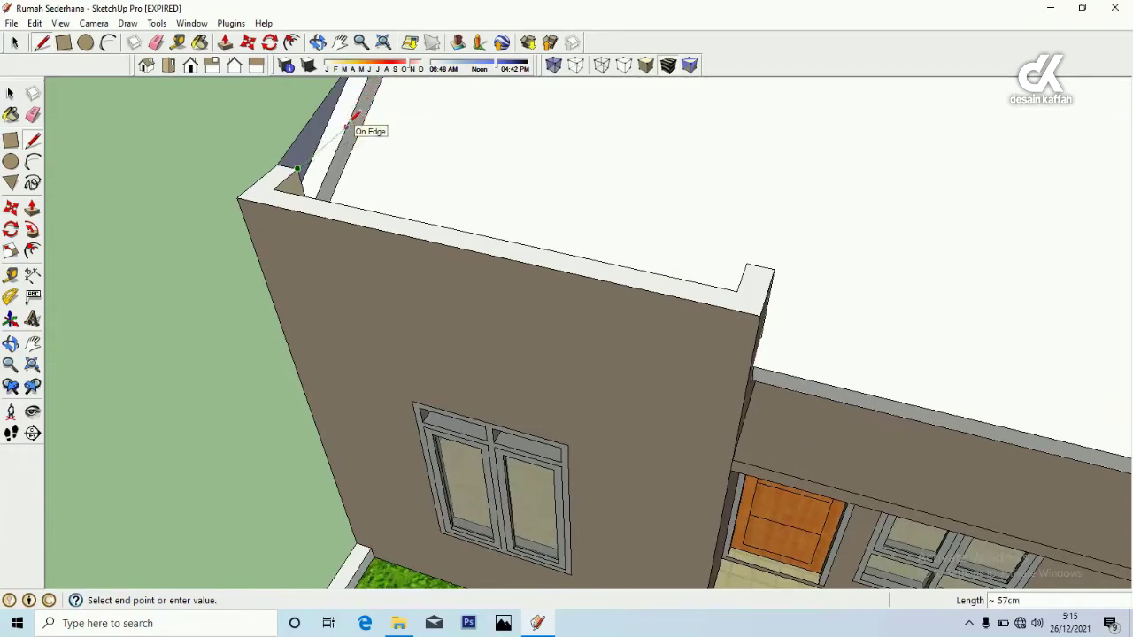
click(347, 125)
scroll(301, 168, down, 3)
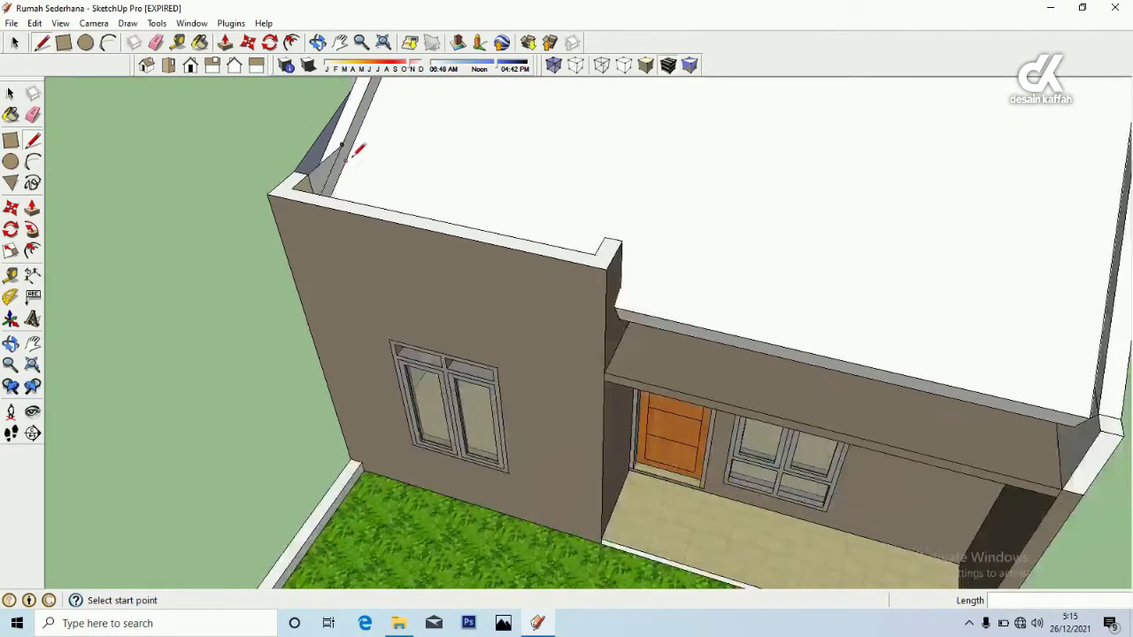
Delete the triangular face beside the front parapet and erase the sloping line that bounded it along the outer side
middle_drag(332, 174, 652, 260)
click(11, 93)
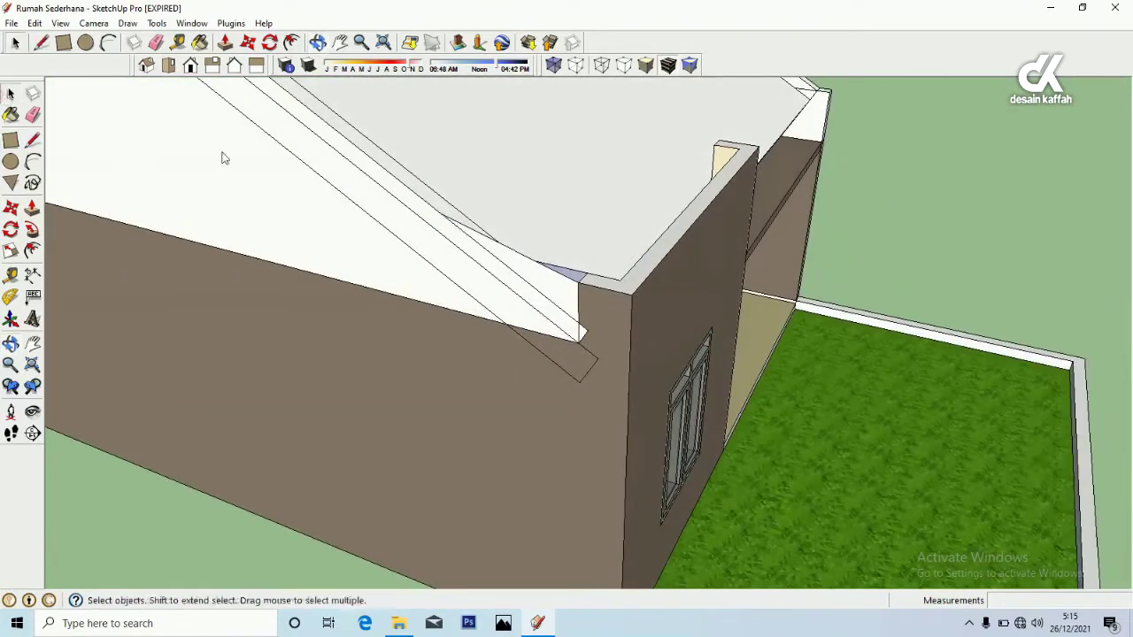
click(535, 271)
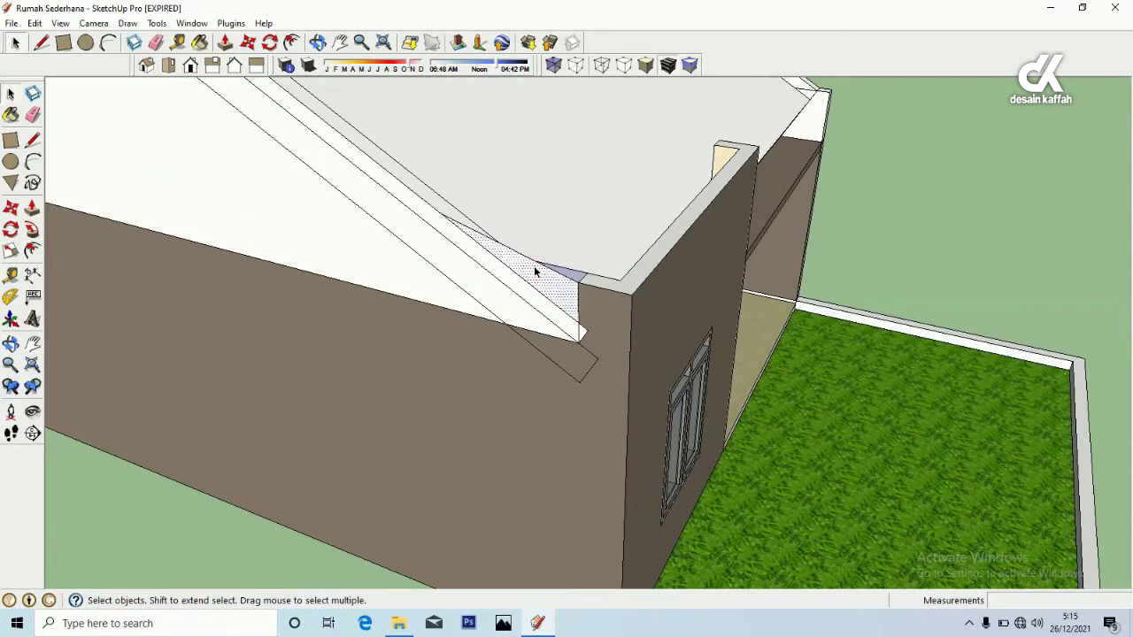
scroll(531, 270, up, 2)
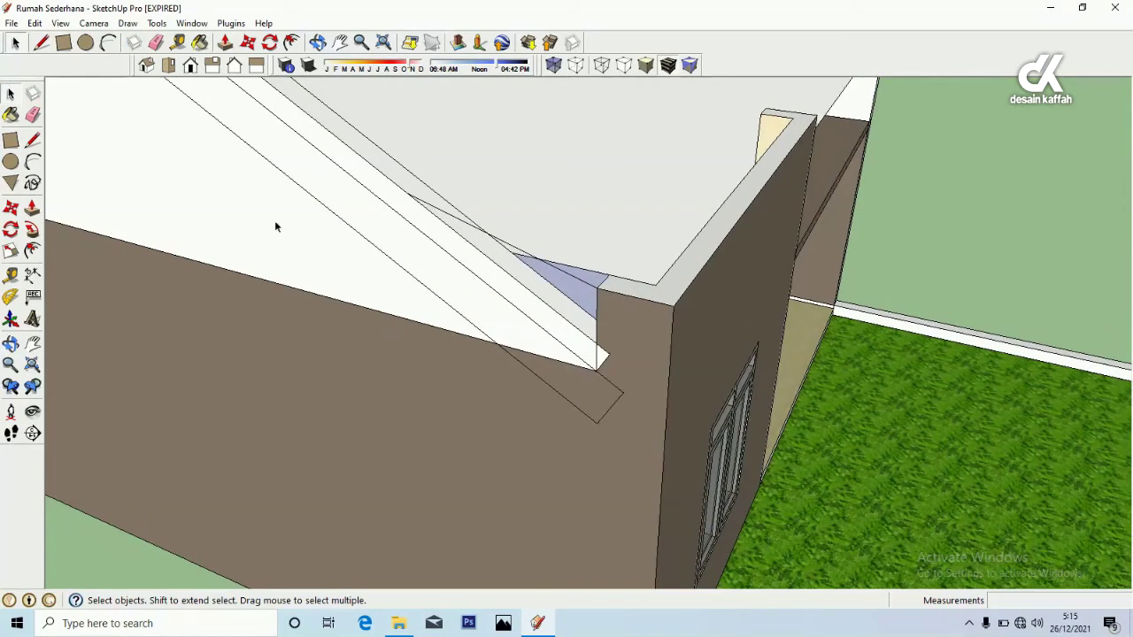
key(e)
click(515, 246)
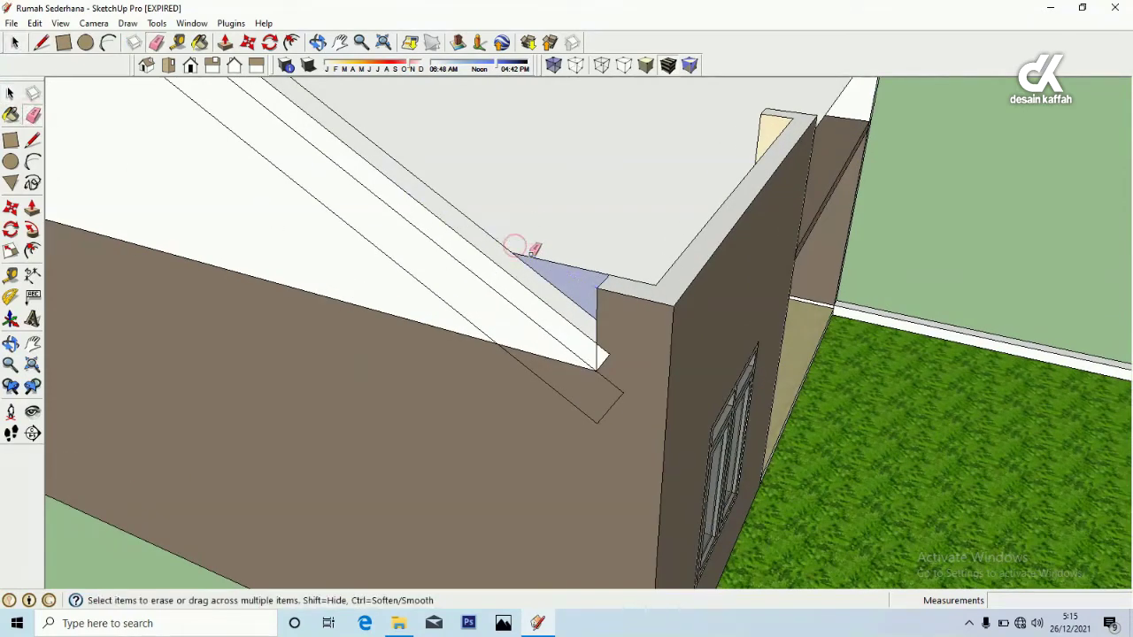
Extend the parapet's outer top edge to the gable border and join it to the inner line's end with a 15 cm line
click(34, 141)
click(598, 287)
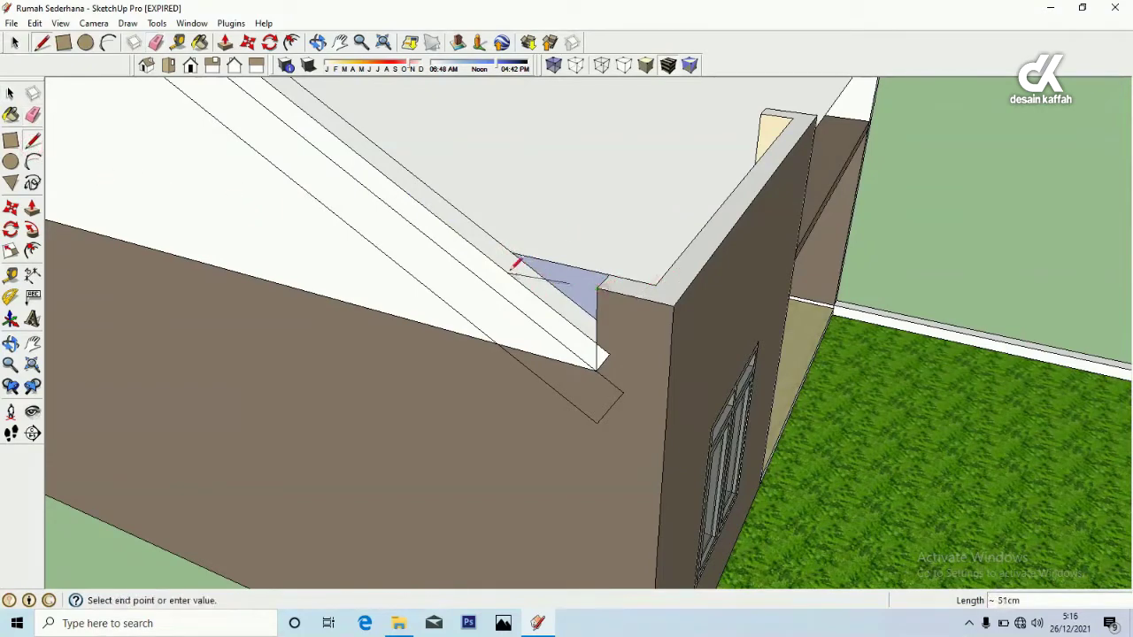
click(509, 268)
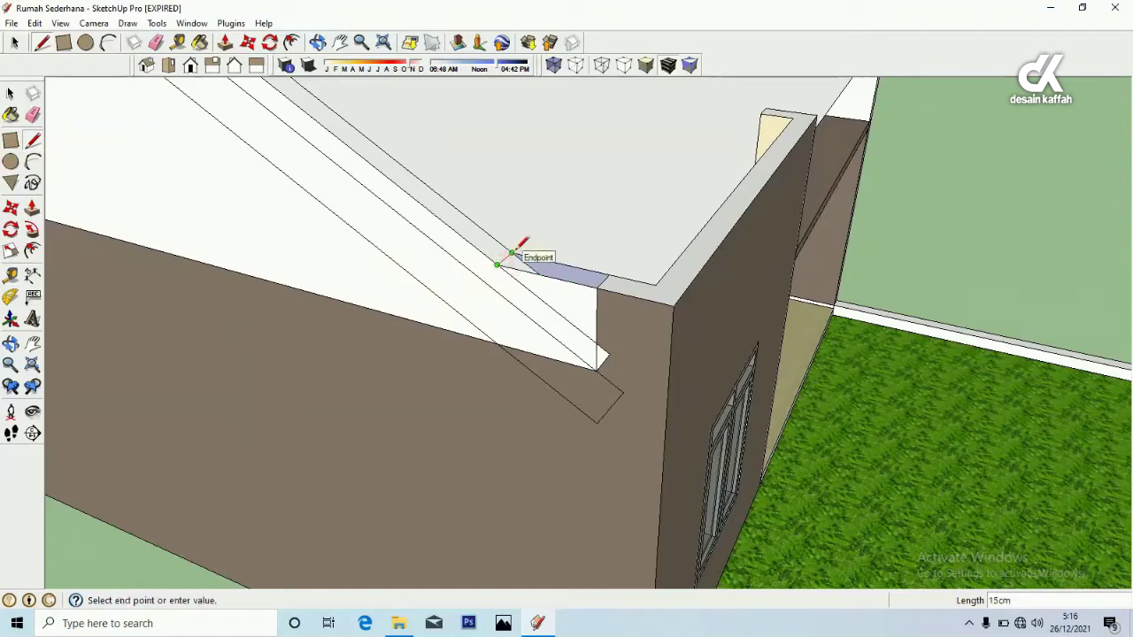
click(512, 253)
Erase the leftover lines on the side wall's front half, including the vertical parapet seam, the roof border outlines and the eave-level line
mouse_move(544, 338)
middle_down()
mouse_move(619, 346)
mouse_move(384, 406)
mouse_move(724, 314)
mouse_move(690, 319)
middle_up()
key(e)
scroll(817, 306, up, 3)
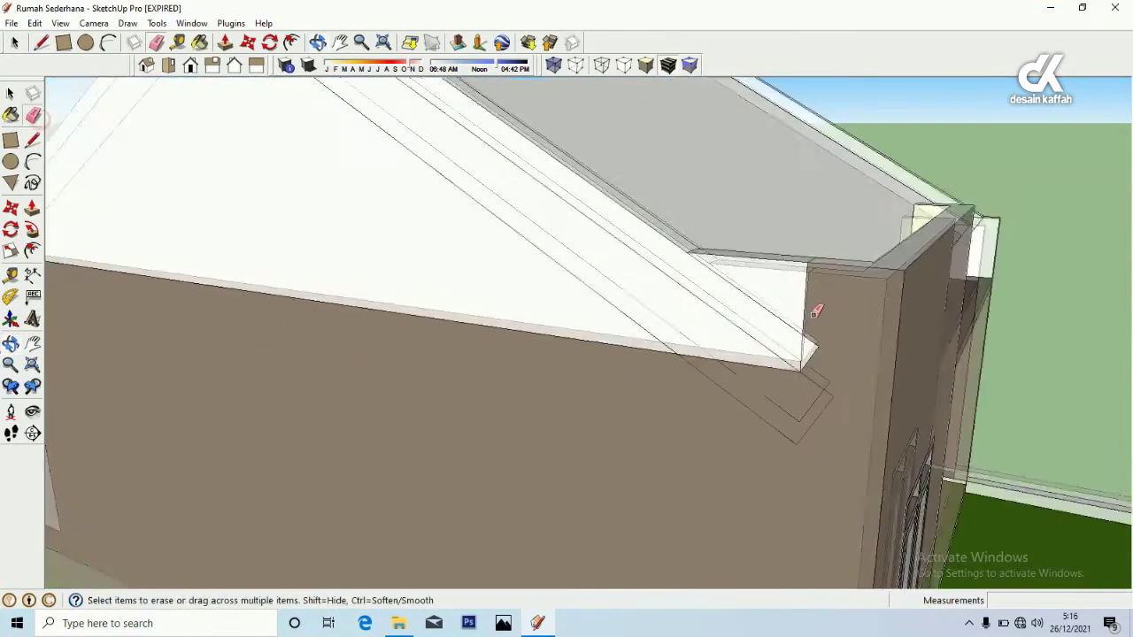
click(806, 291)
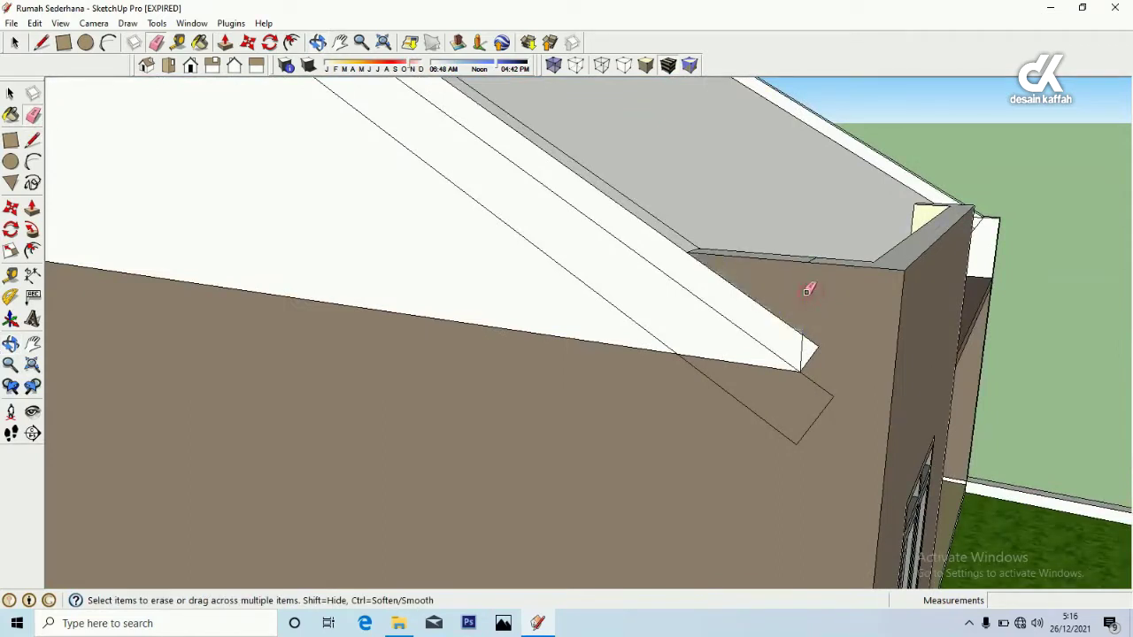
click(795, 318)
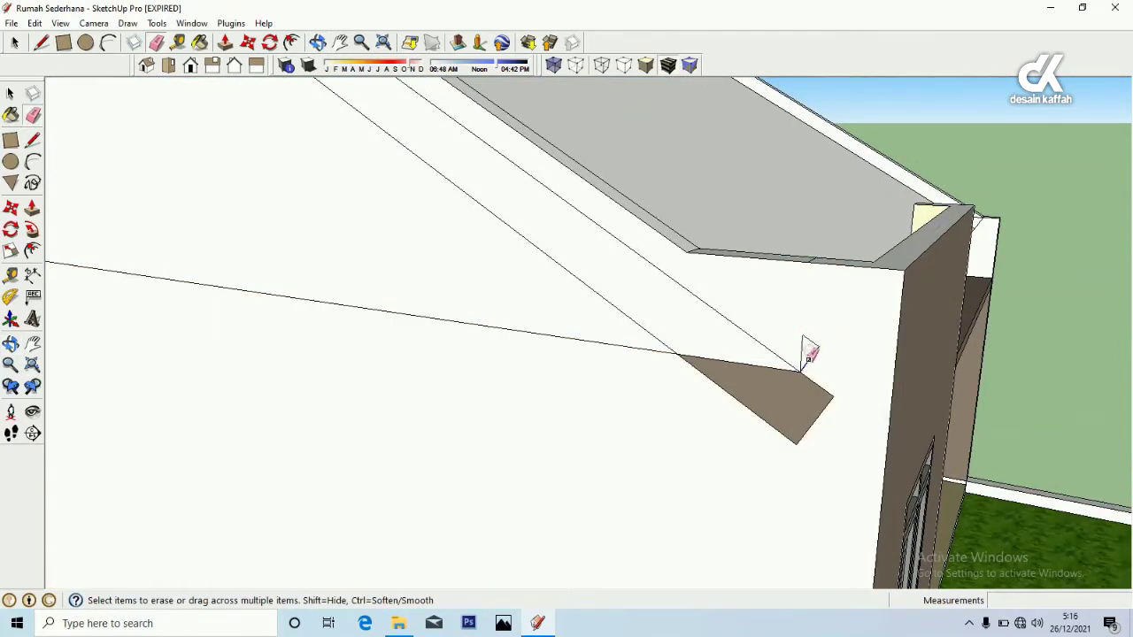
click(792, 364)
click(795, 370)
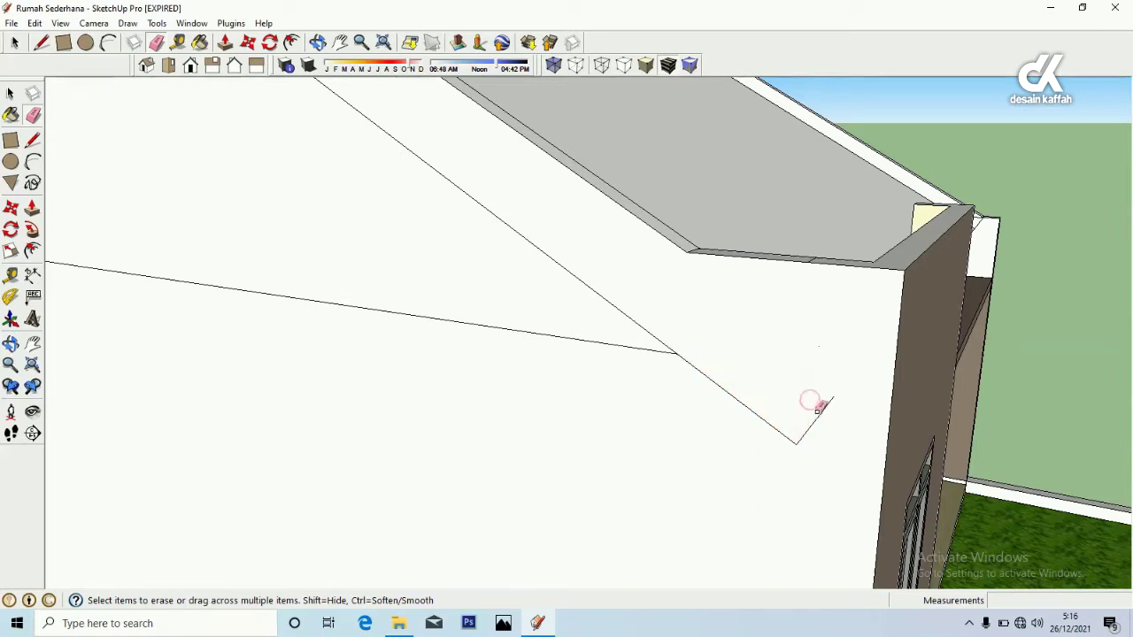
click(754, 425)
click(655, 335)
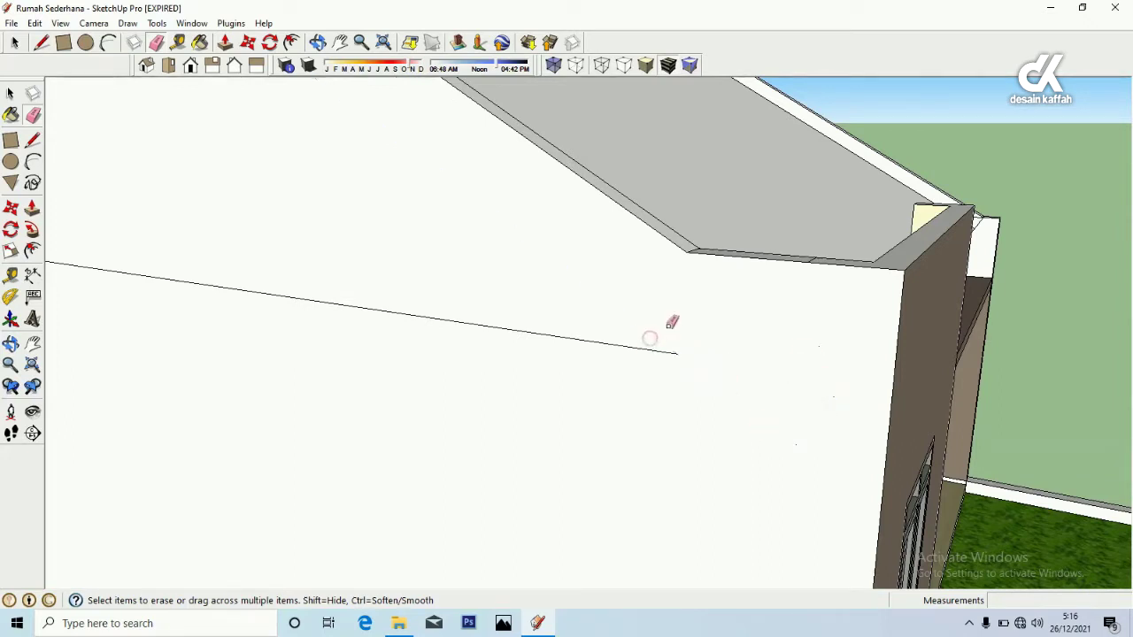
click(638, 349)
Erase the two leftover roof border outlines below the rear slope of the same gable wall
scroll(771, 344, down, 5)
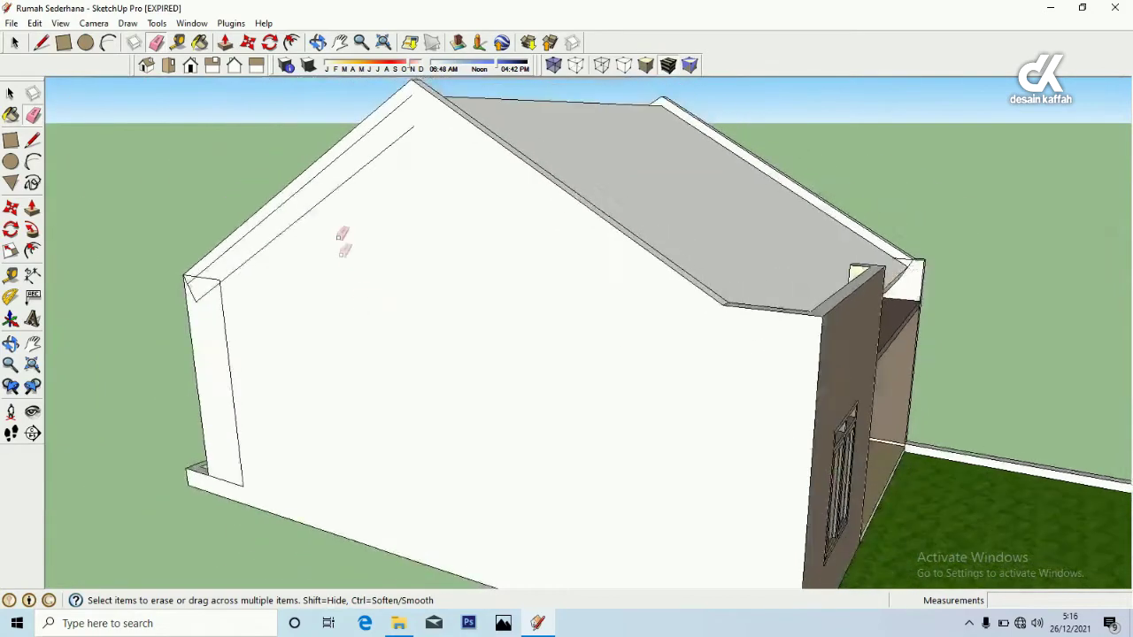
scroll(313, 185, up, 5)
drag(311, 156, 339, 218)
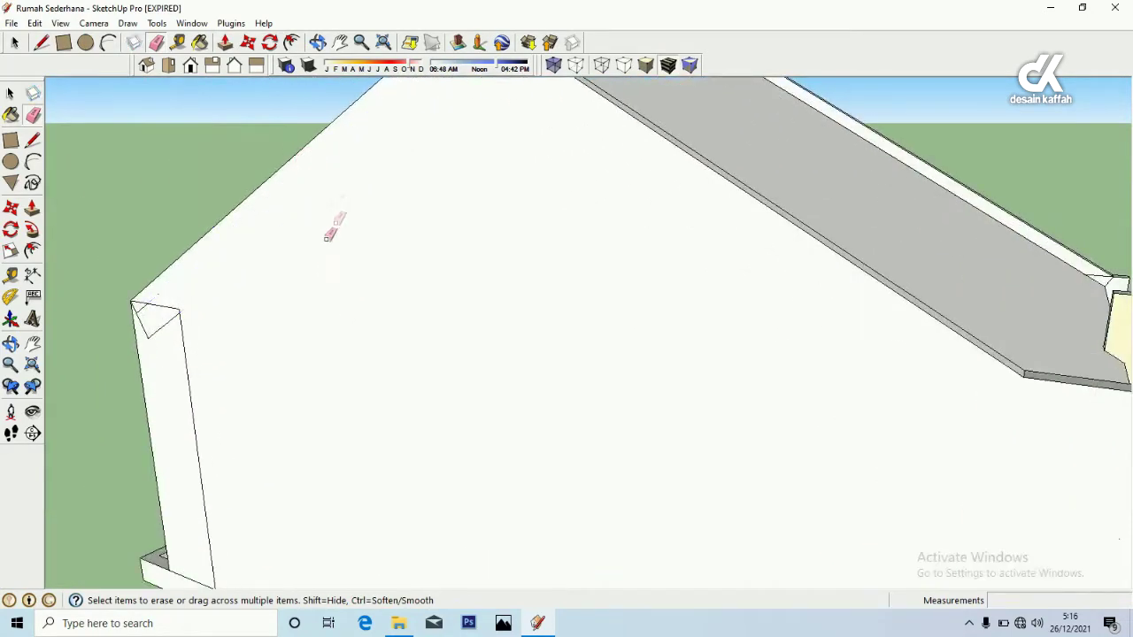
Erase the leftover eave outline and the side panel's seams at the rear corner, down to the low garden wall
scroll(149, 335, up, 2)
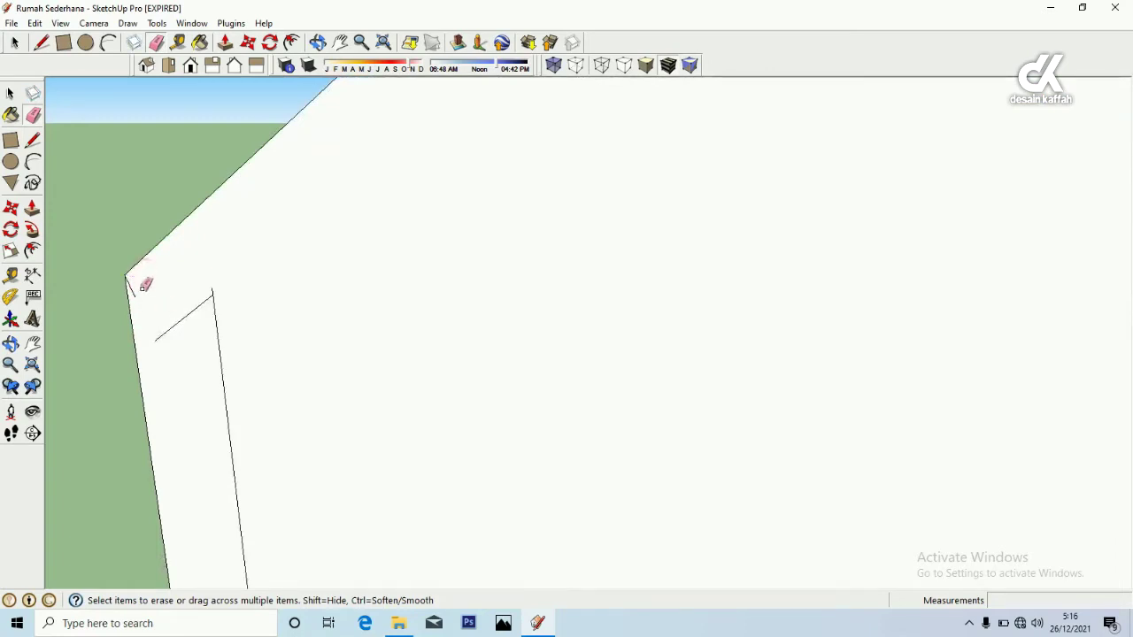
drag(169, 312, 194, 316)
click(215, 316)
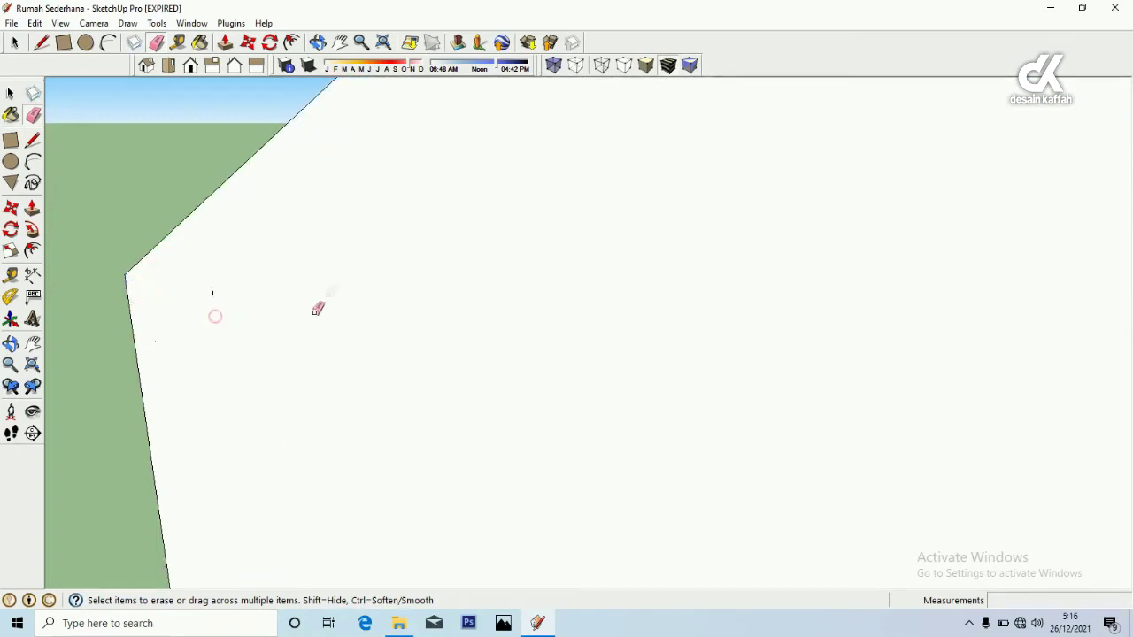
scroll(310, 314, down, 2)
scroll(234, 291, up, 3)
scroll(230, 290, up, 1)
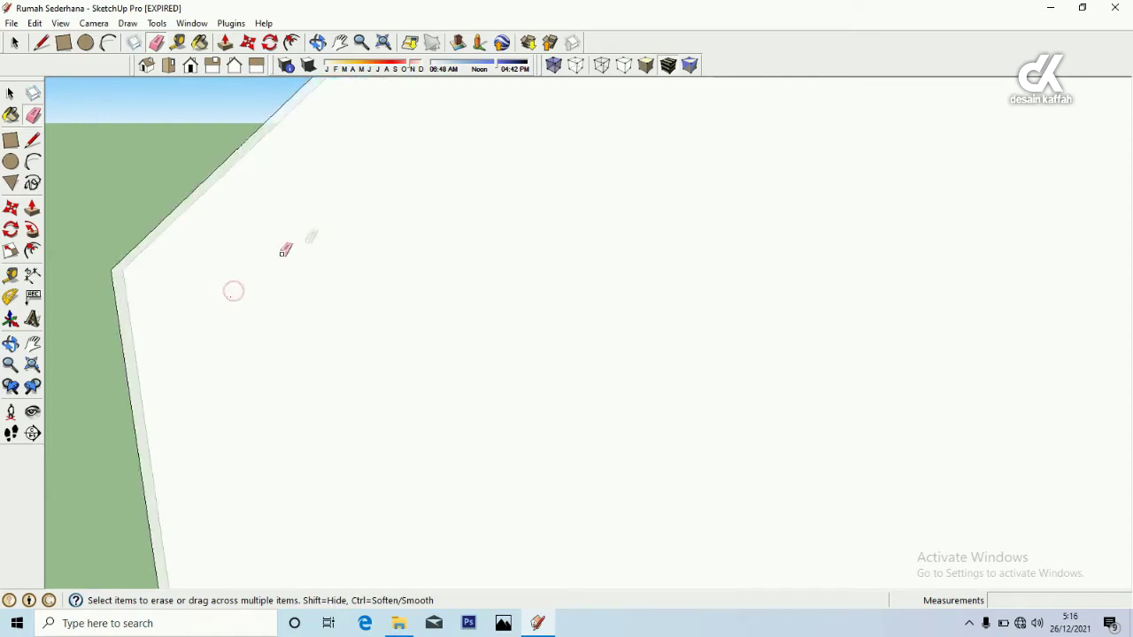
scroll(278, 265, down, 5)
scroll(384, 514, up, 3)
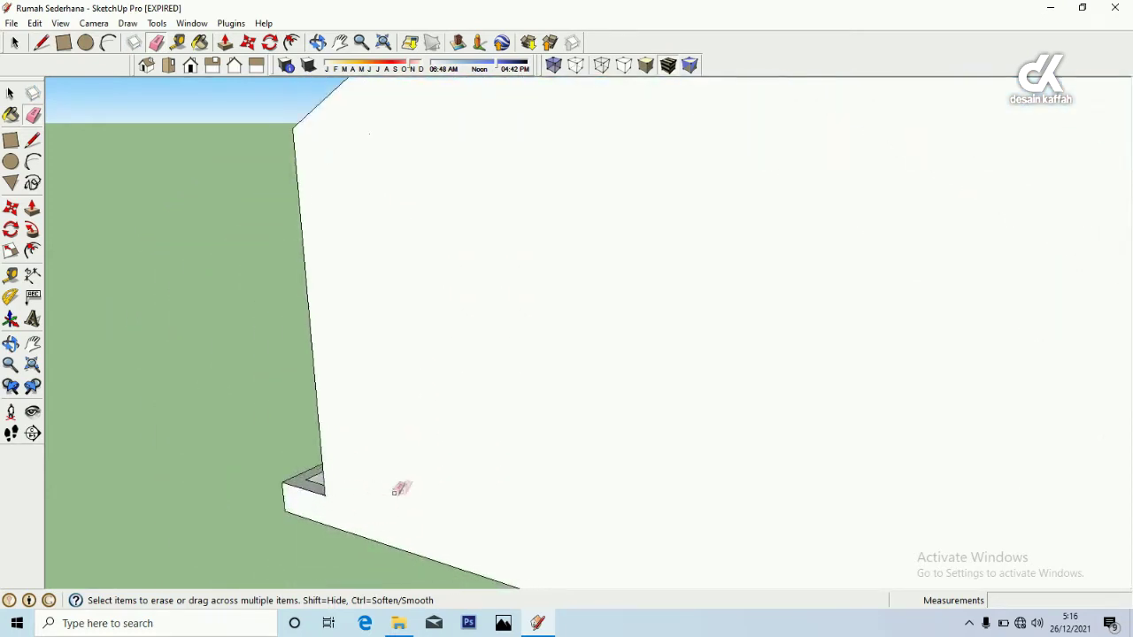
scroll(401, 490, down, 4)
click(10, 343)
scroll(412, 397, down, 1)
drag(411, 397, 888, 329)
drag(842, 364, 327, 418)
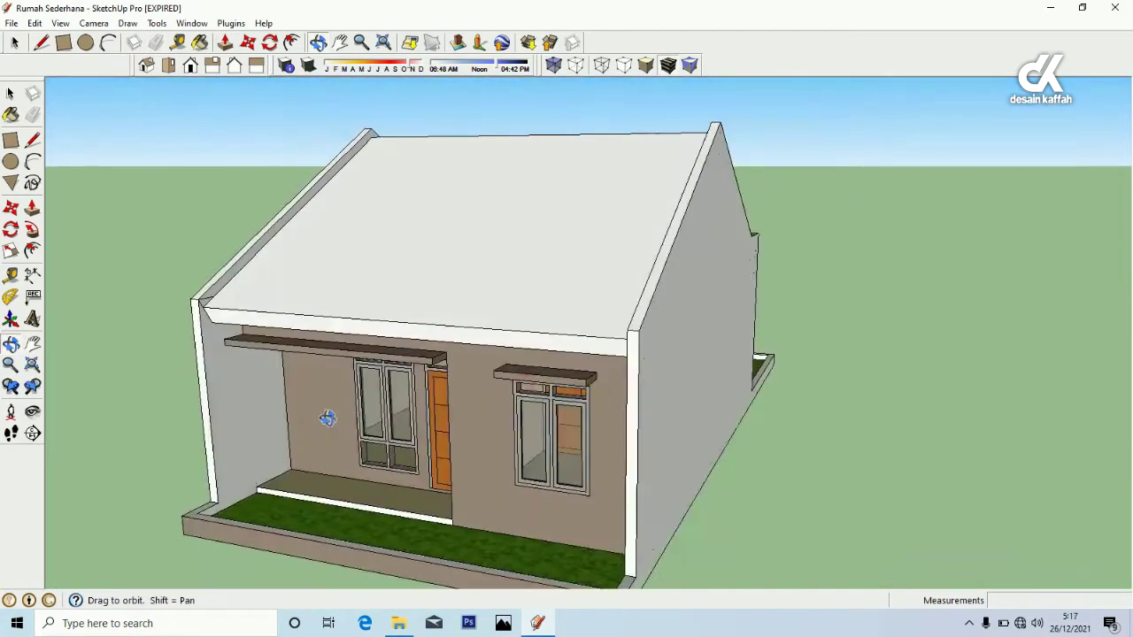
Erase the leftover line on the gable border's inner face at the rear eave corner
scroll(212, 311, up, 6)
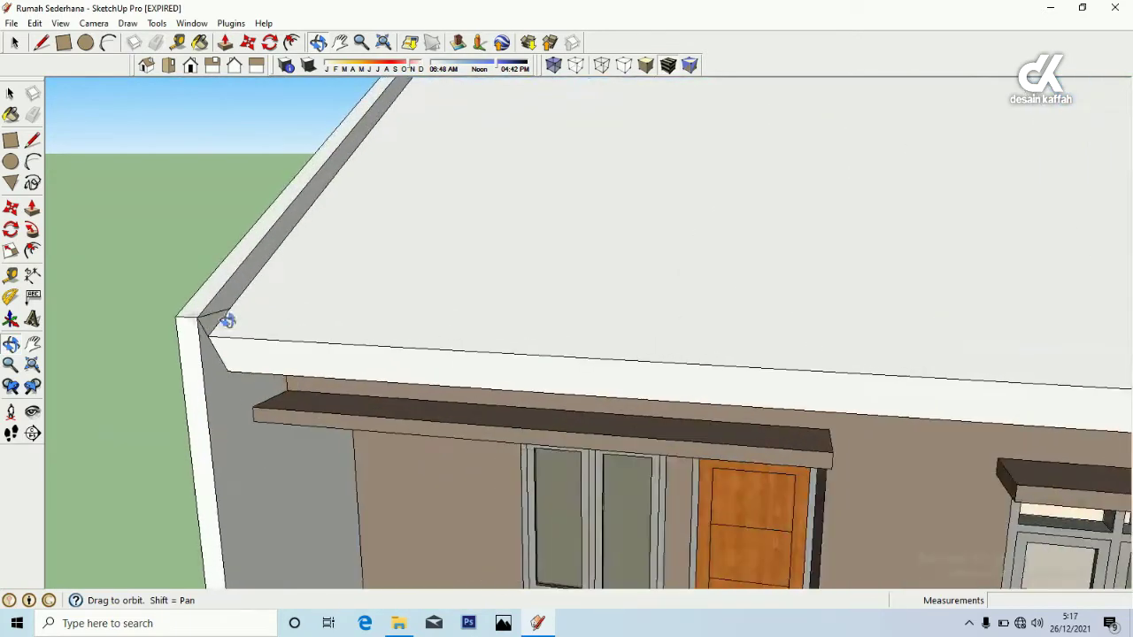
click(33, 115)
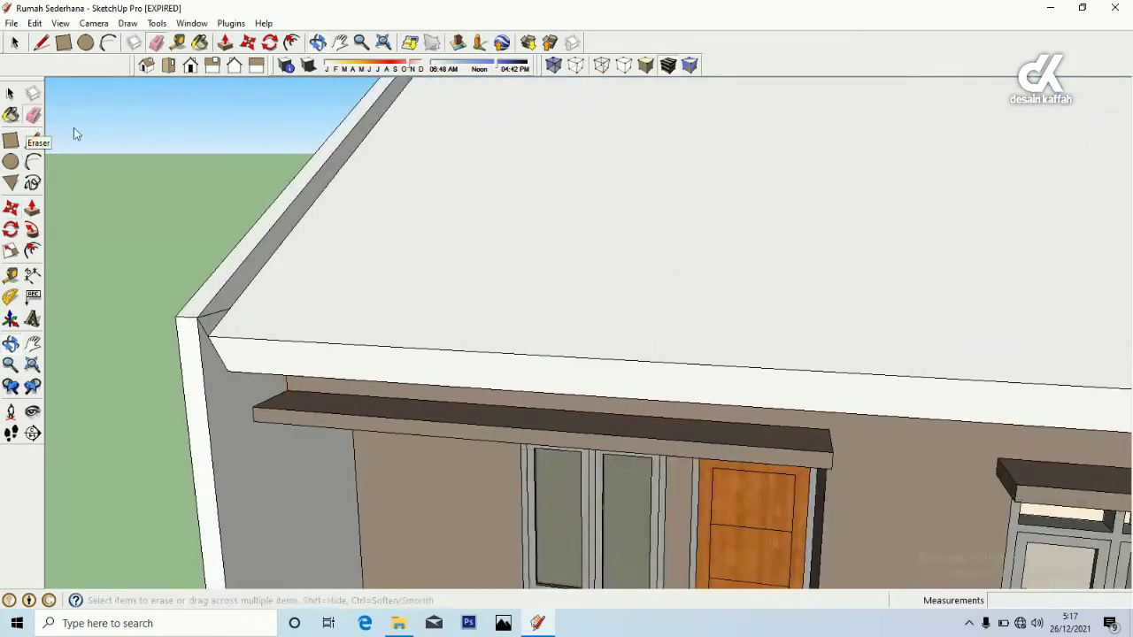
scroll(205, 316, up, 3)
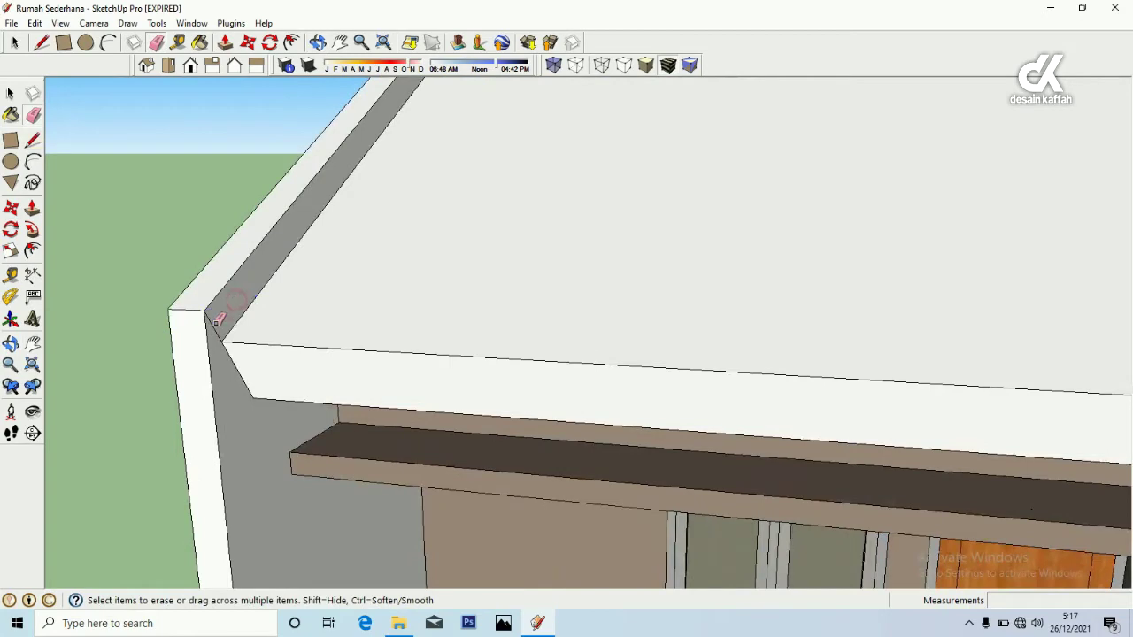
scroll(241, 342, down, 8)
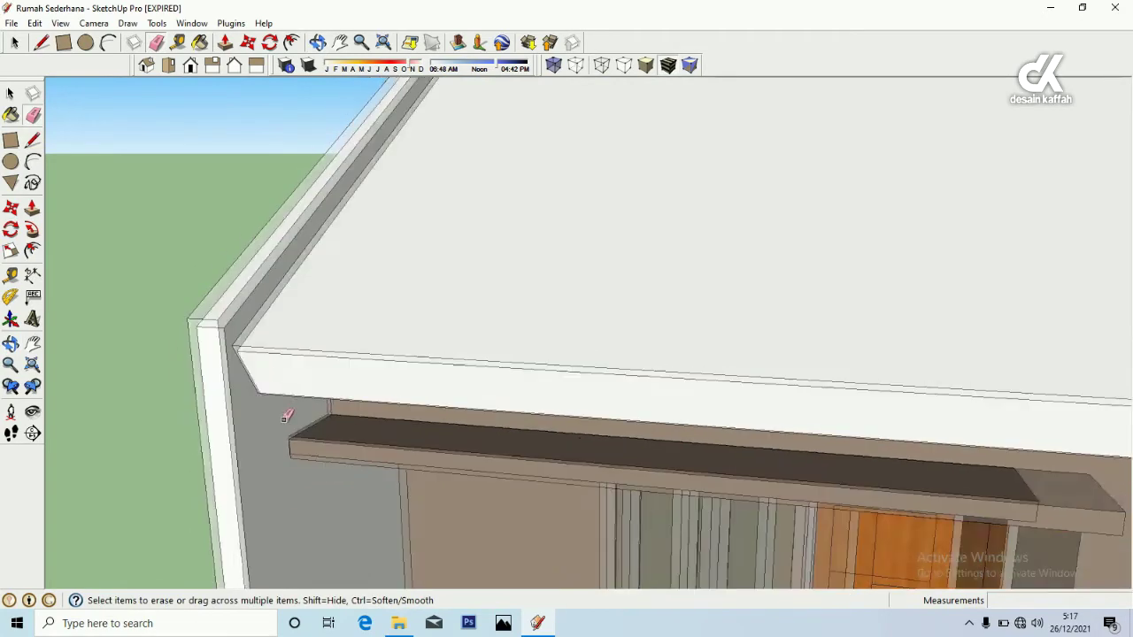
Erase the eave-level line, the side panel's seams and the eave outline at the rear end of the porch-side gable wall
click(10, 342)
mouse_move(354, 447)
mouse_down()
mouse_move(552, 409)
mouse_move(593, 319)
mouse_up()
scroll(593, 319, down, 3)
drag(515, 390, 738, 403)
scroll(845, 329, up, 5)
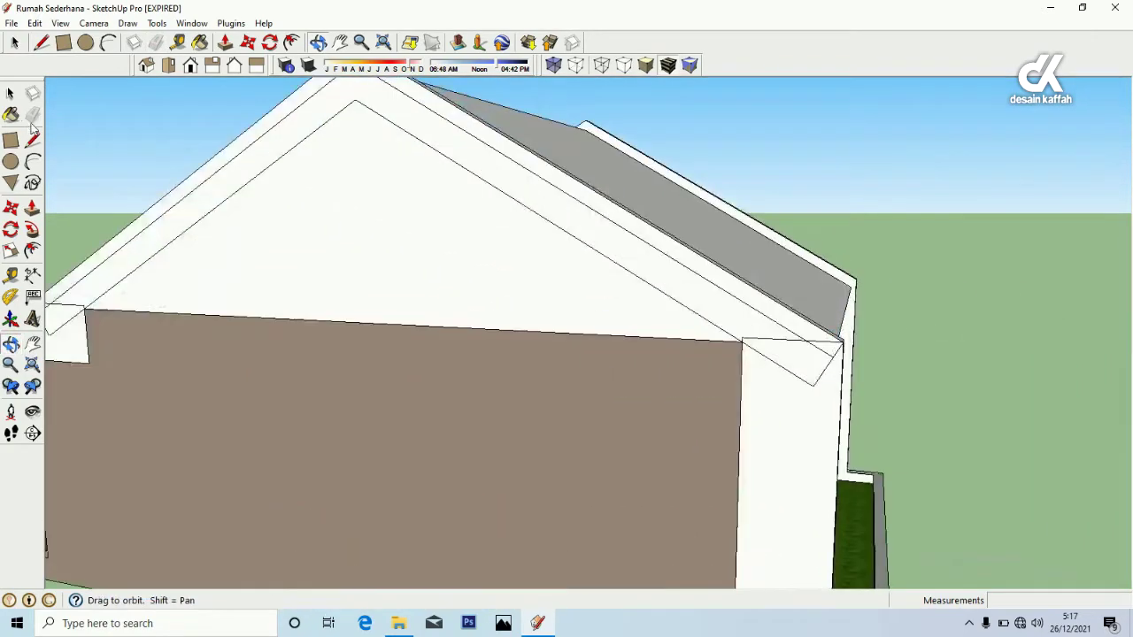
key(e)
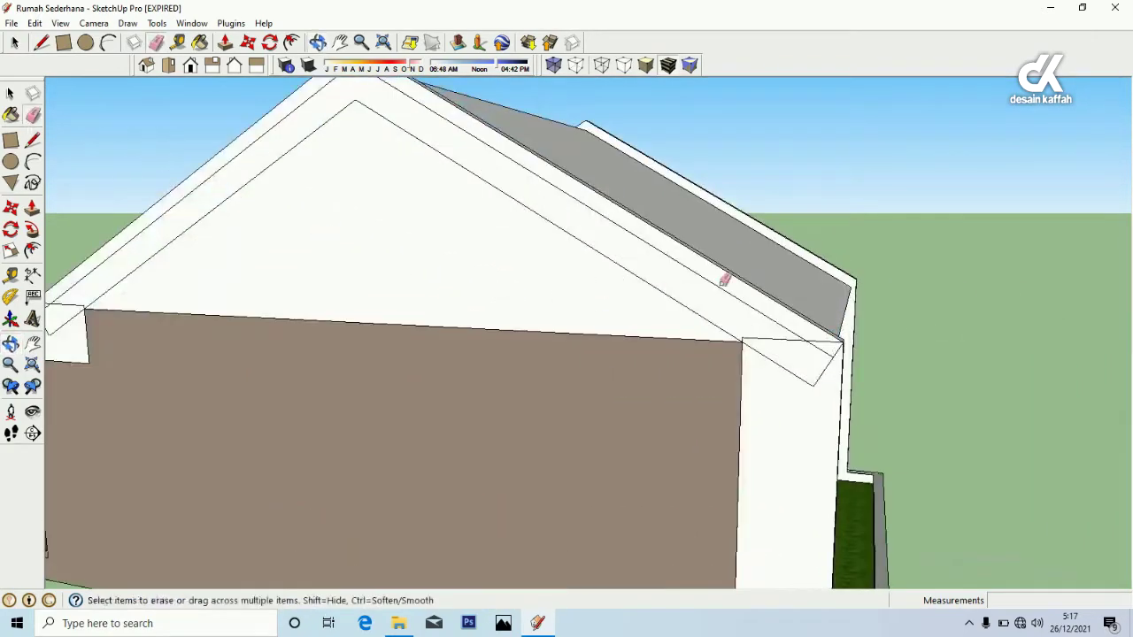
click(742, 339)
click(739, 339)
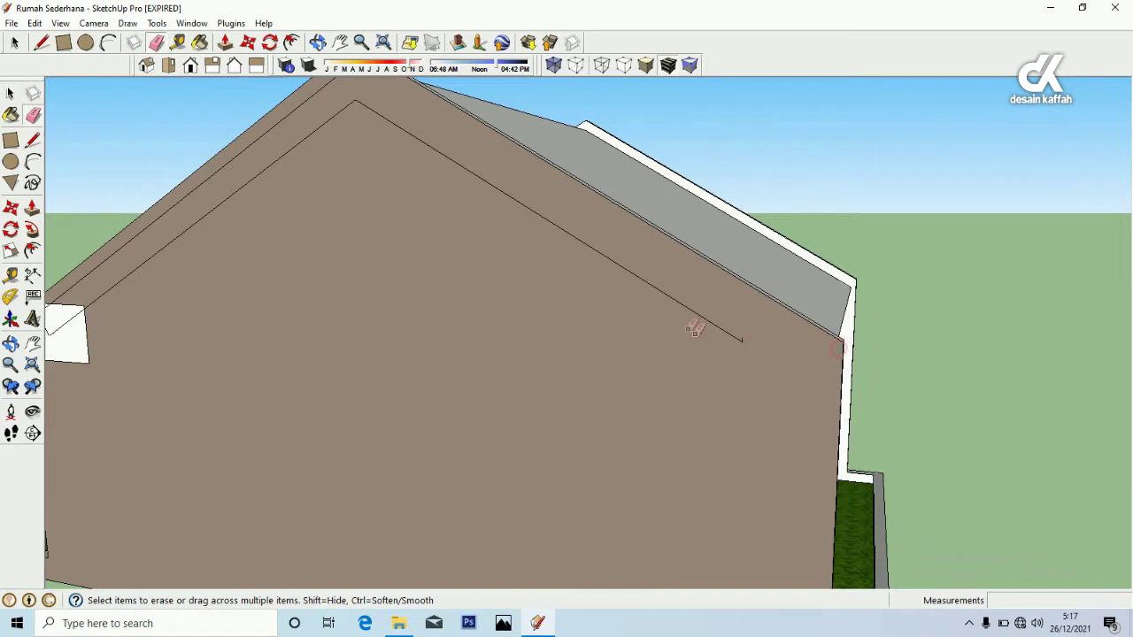
Erase the remaining roof border outlines on the gable wall and the side panel's leftover lines at its front corner
click(673, 303)
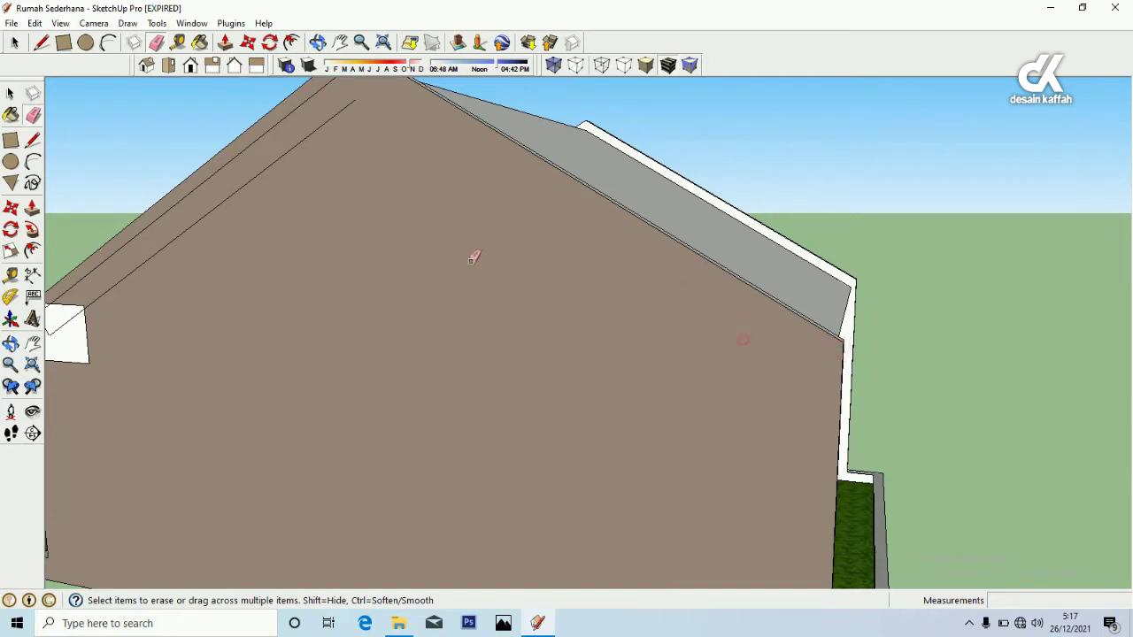
click(299, 123)
scroll(284, 301, down, 3)
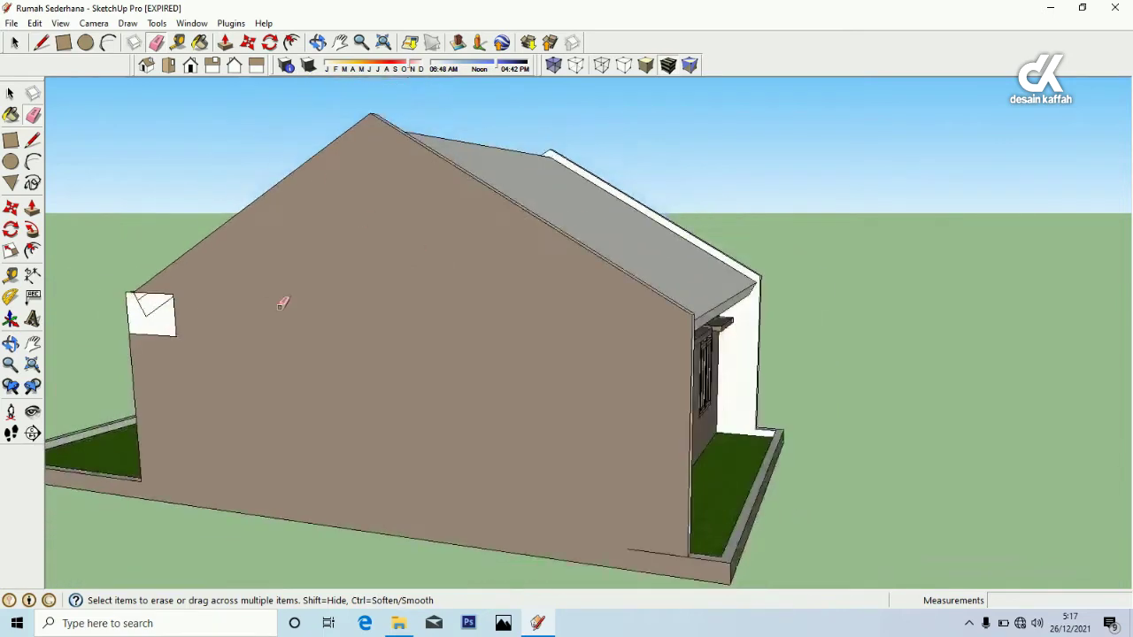
scroll(165, 304, up, 6)
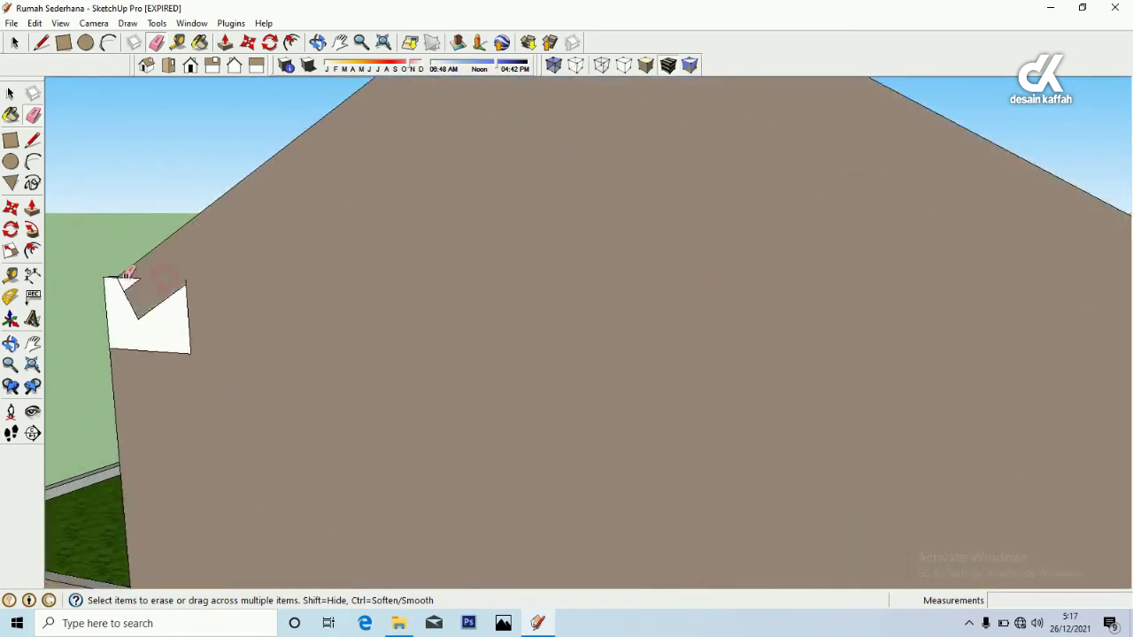
drag(129, 274, 147, 299)
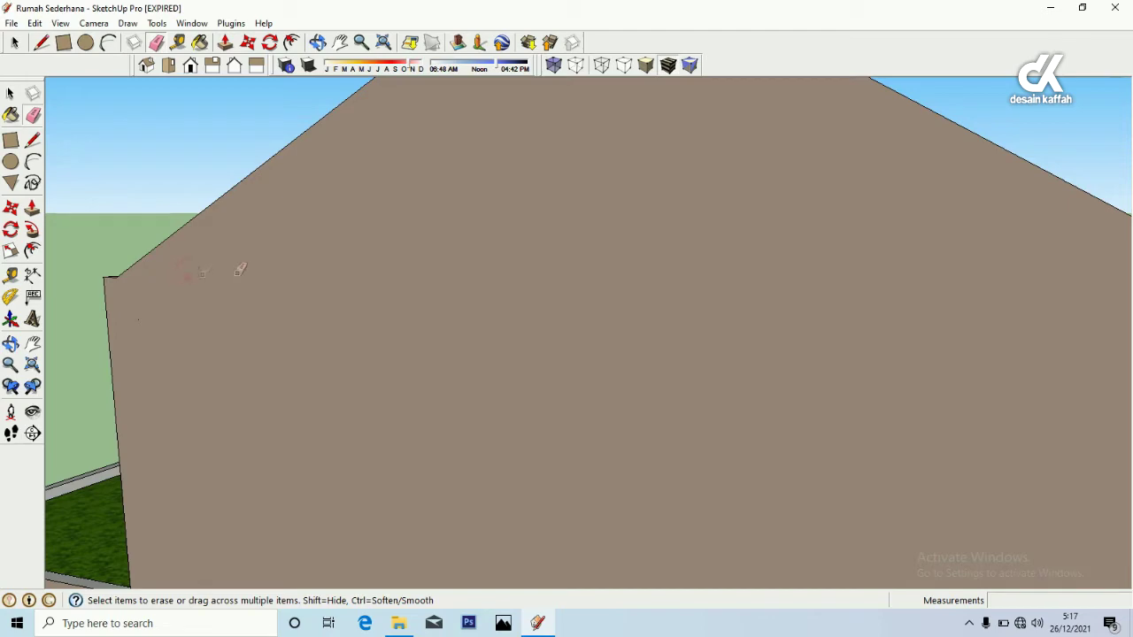
Erase the leftover lines on the gable border's inner face at the front eave corner above the porch
click(11, 343)
drag(215, 321, 926, 351)
scroll(966, 345, up, 4)
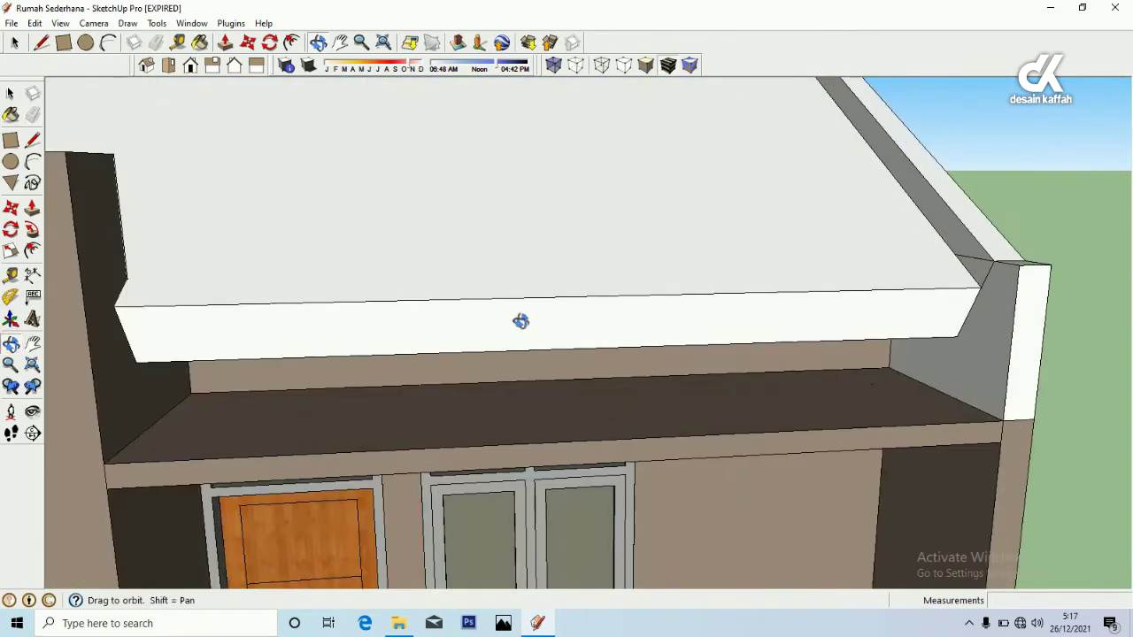
key(e)
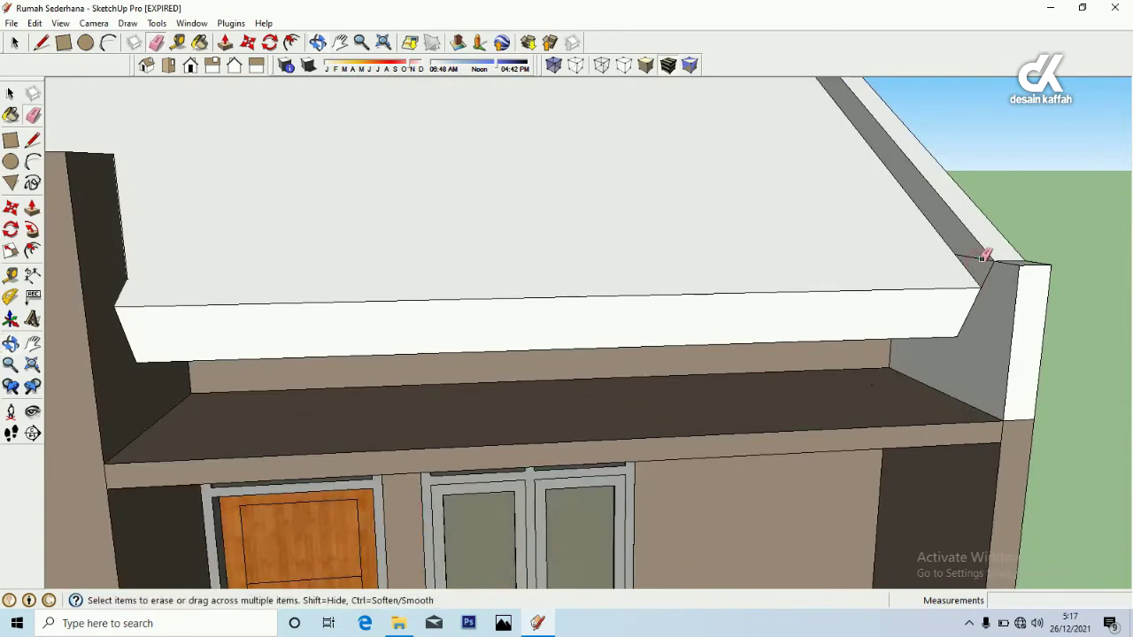
scroll(885, 341, down, 3)
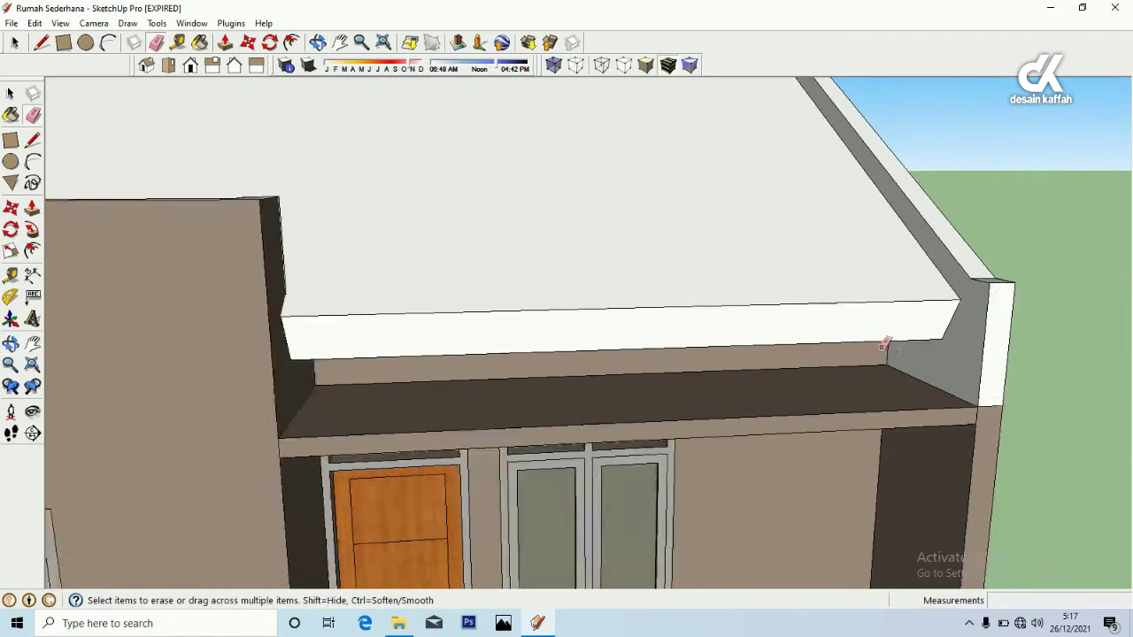
scroll(679, 395, down, 4)
scroll(374, 321, down, 3)
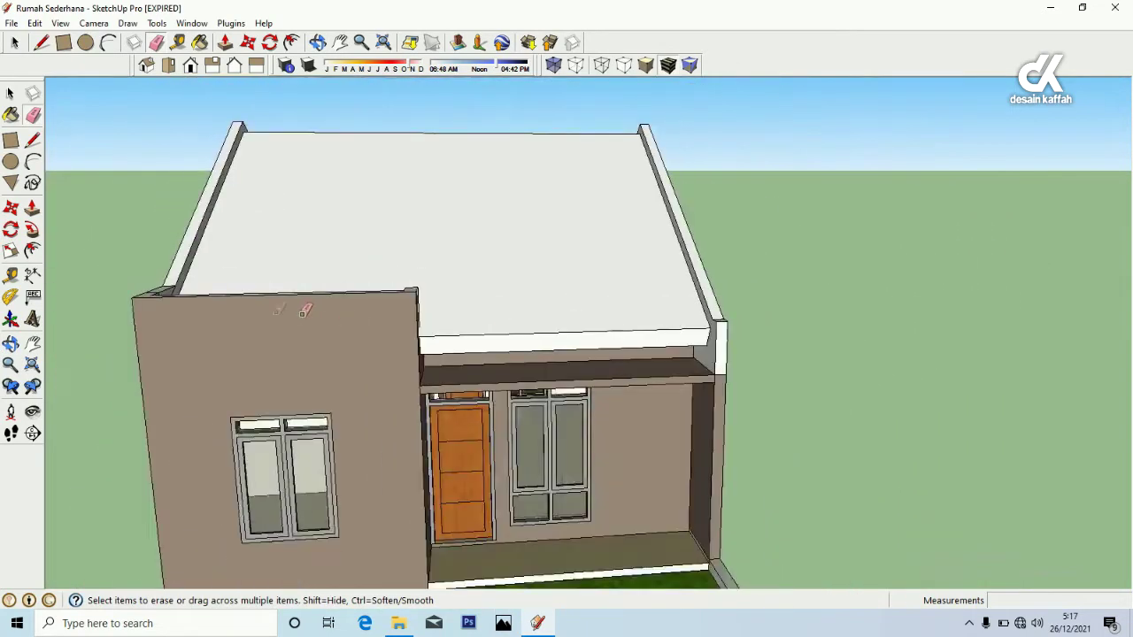
Erase the line marking off the low white strip on the porch's side wall just above the floor
click(10, 344)
drag(266, 371, 602, 441)
scroll(606, 452, up, 8)
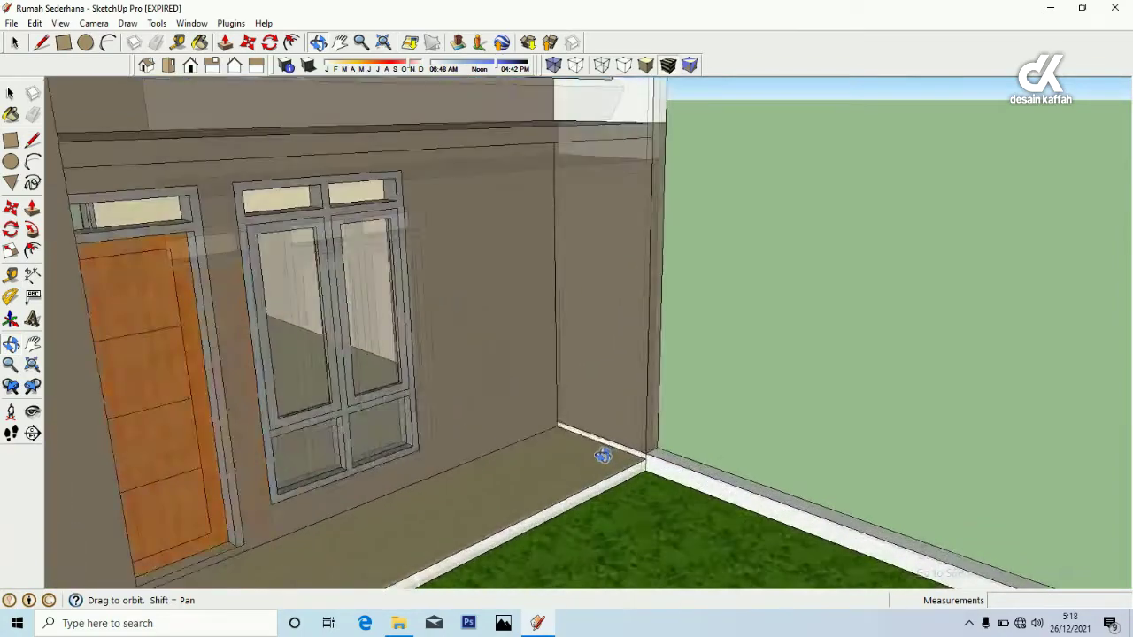
key(e)
click(623, 431)
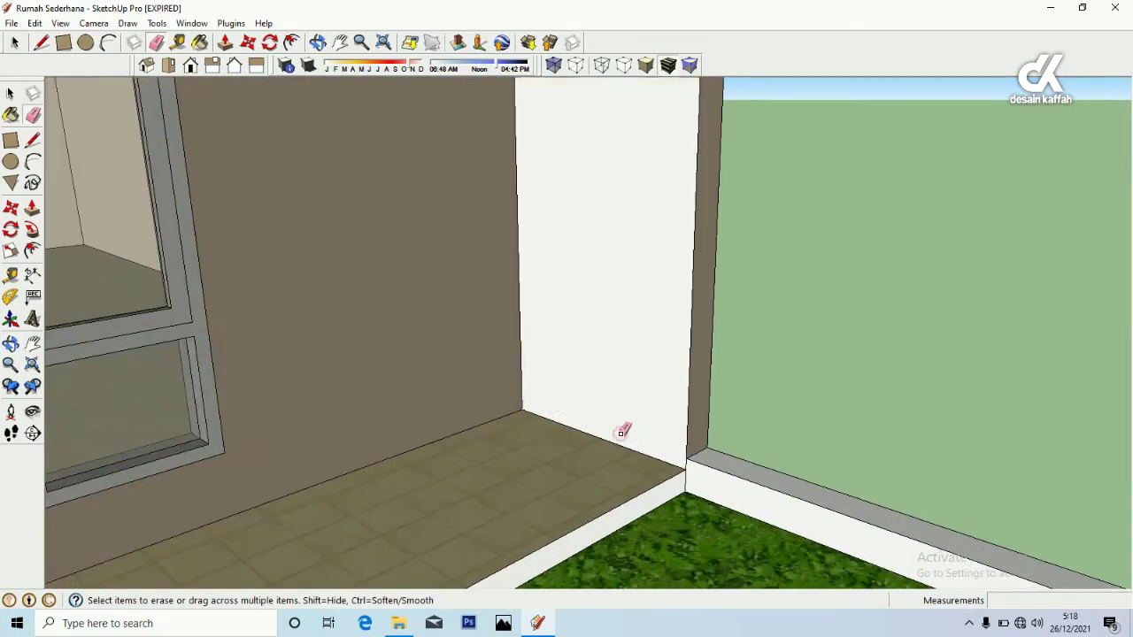
scroll(434, 384, down, 6)
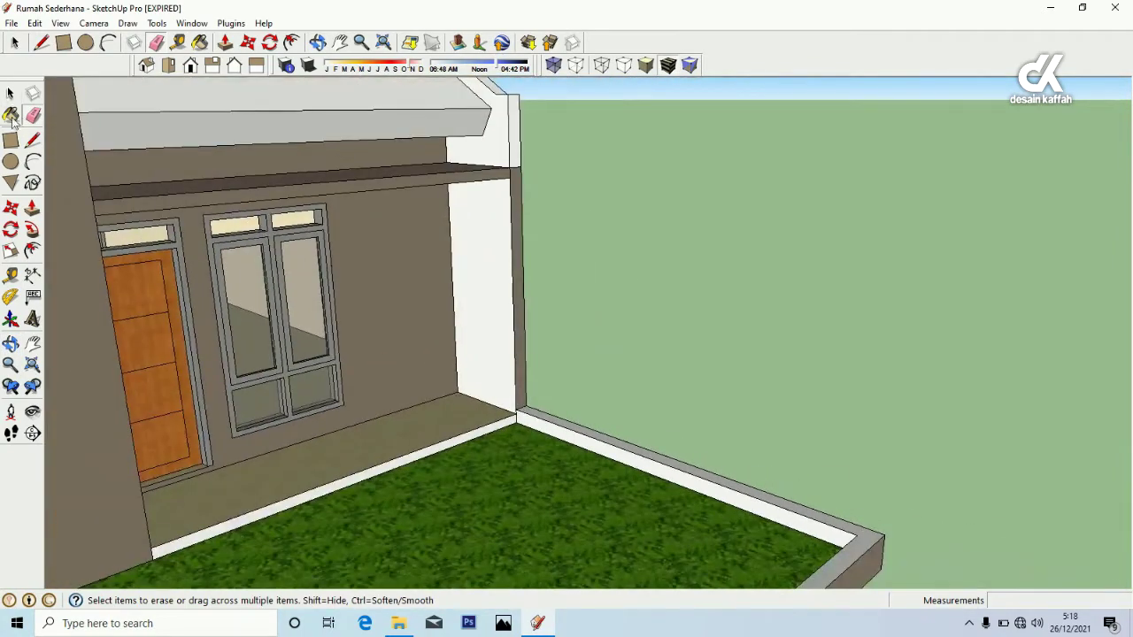
Paint the porch's inner side wall and the panel above the canopy with Color_C10
click(11, 116)
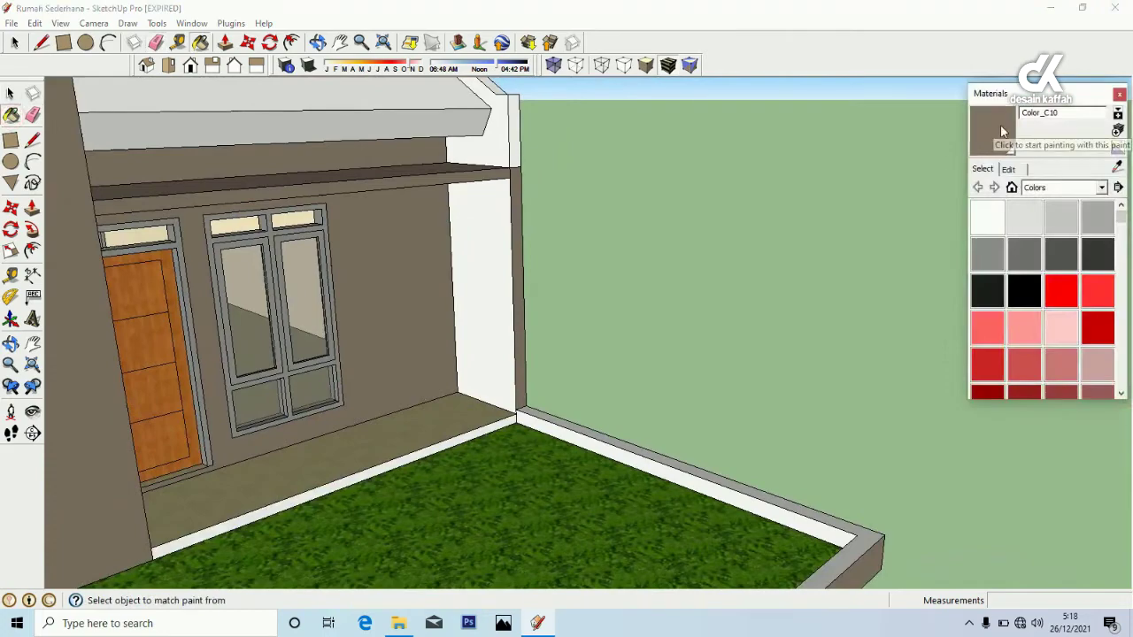
click(499, 248)
click(493, 135)
Erase the seam across the side wall's narrow front face beside the porch and paint the merged face with Color_C10
middle_drag(491, 266, 22, 396)
click(10, 345)
mouse_move(460, 372)
mouse_down()
mouse_move(596, 372)
mouse_move(334, 399)
mouse_move(577, 291)
mouse_move(392, 333)
mouse_move(543, 319)
mouse_move(422, 284)
mouse_move(686, 341)
mouse_move(516, 363)
mouse_move(501, 382)
mouse_move(461, 235)
mouse_up()
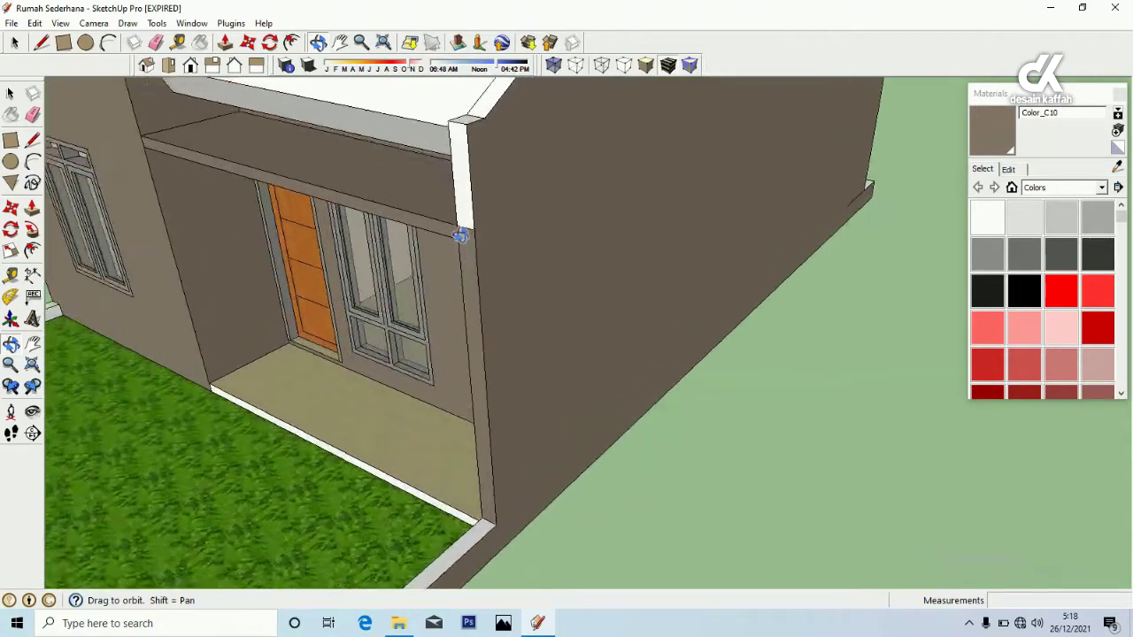
scroll(460, 234, up, 3)
key(e)
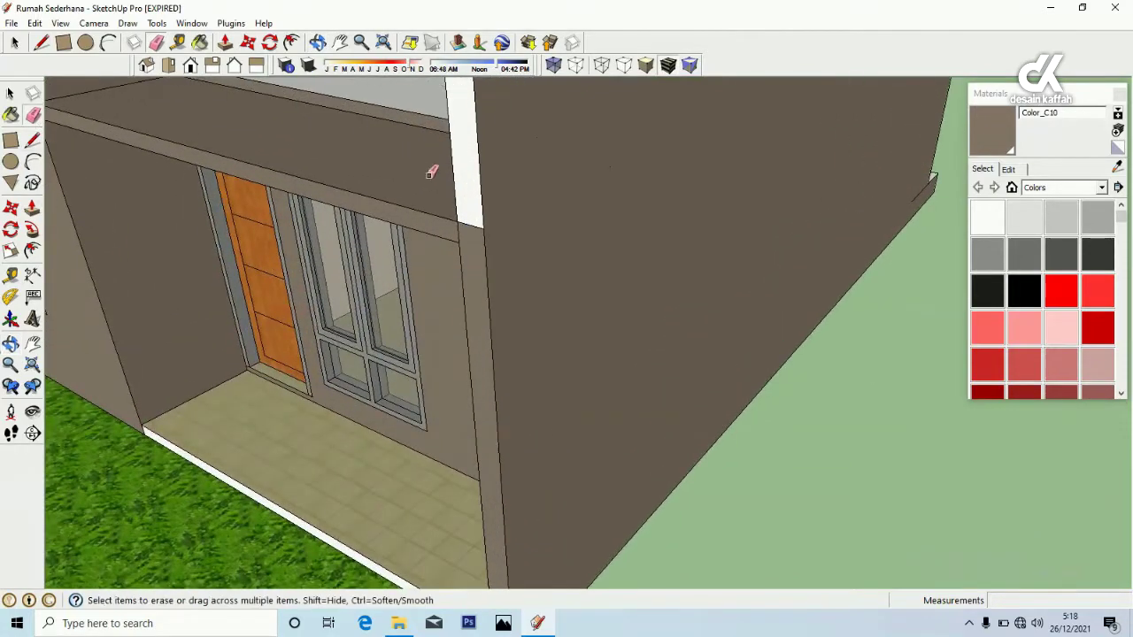
click(471, 219)
click(1003, 173)
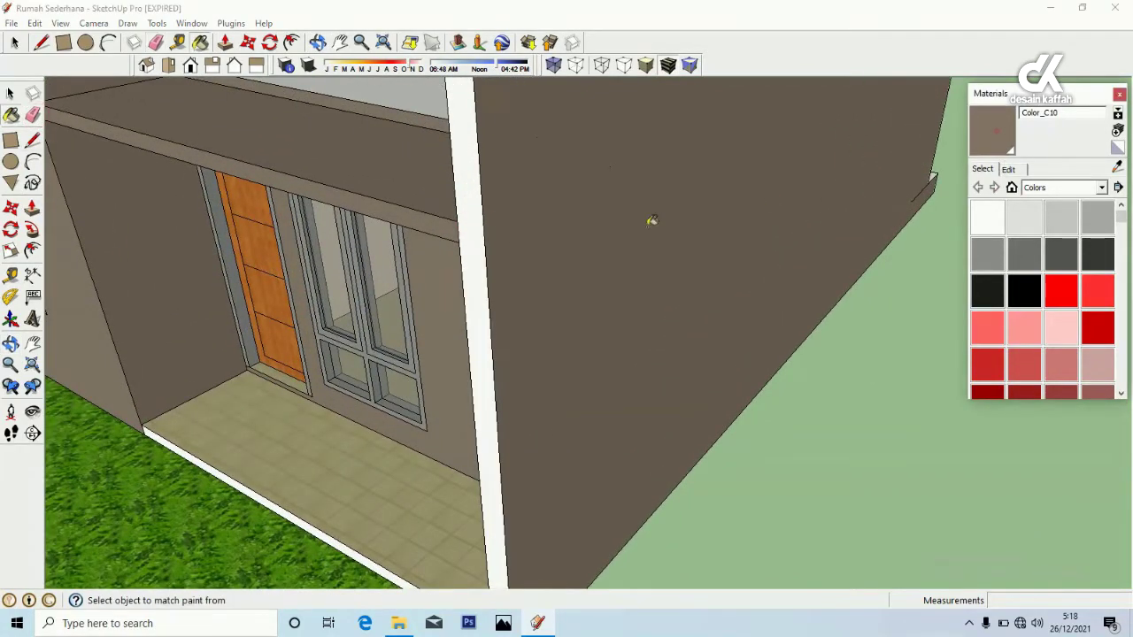
click(469, 192)
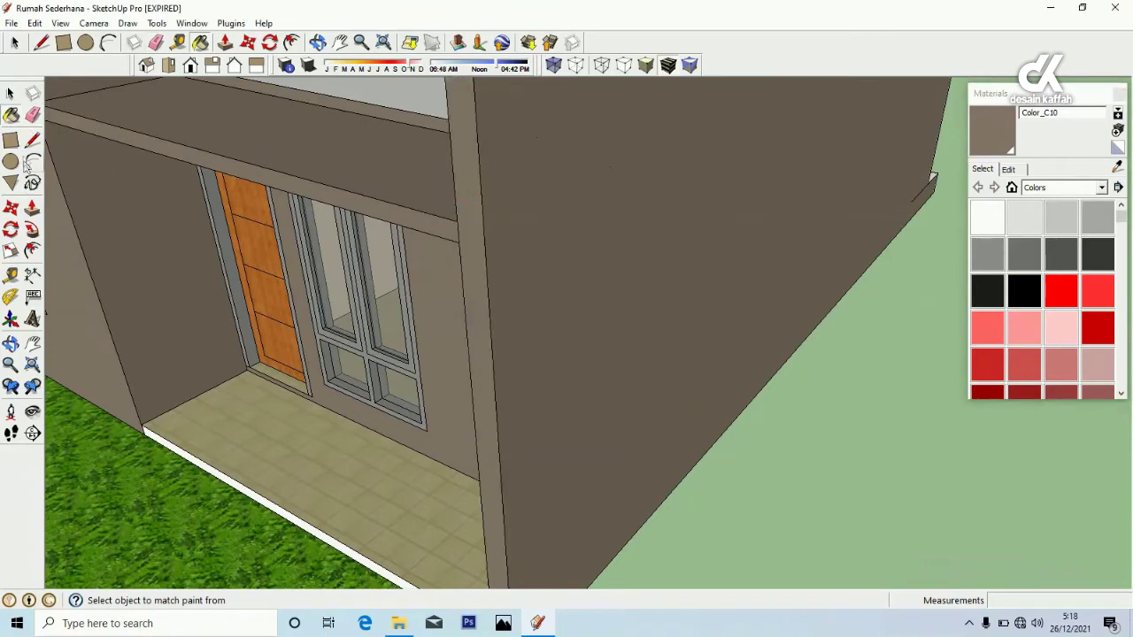
Extend the side wall's narrow front face 100 cm toward the garden with Push/Pull
key(p)
click(472, 230)
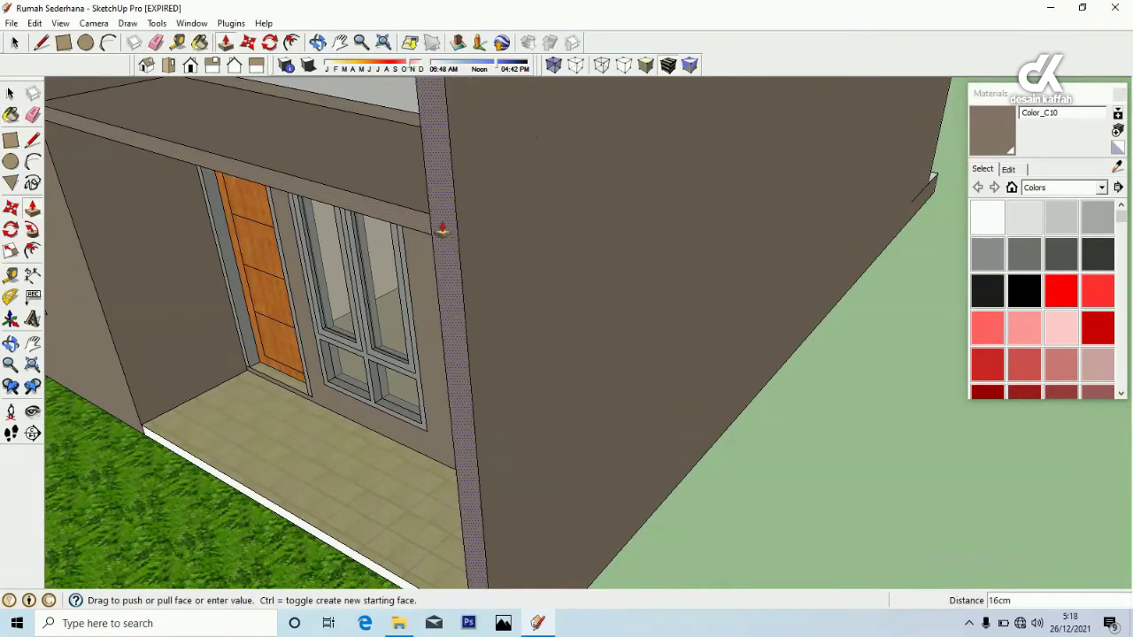
click(441, 228)
middle_drag(442, 228, 243, 304)
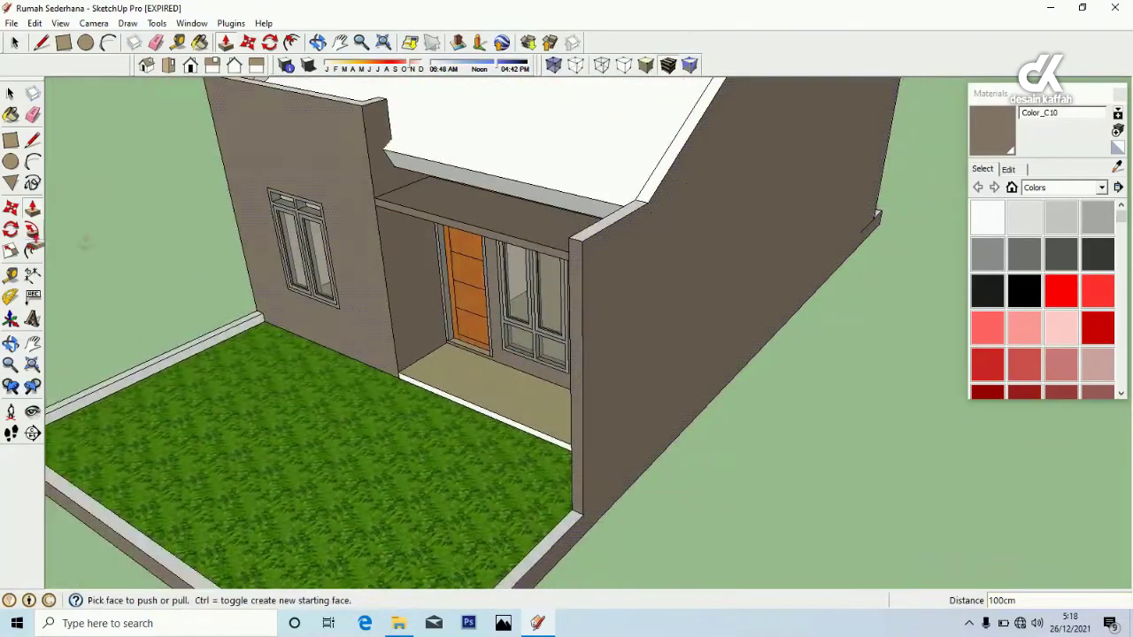
Erase the leftover roof border and eave lines inside the front parapet's outer corner, including the seam on its top
click(11, 342)
drag(189, 303, 159, 298)
scroll(404, 151, up, 10)
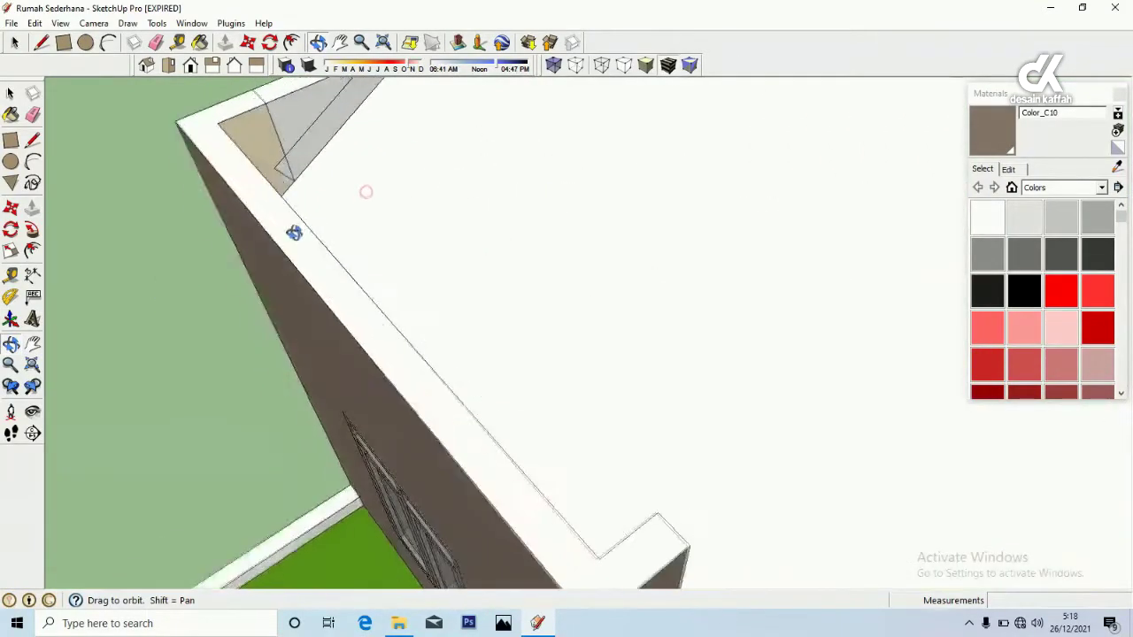
click(34, 115)
drag(283, 114, 301, 138)
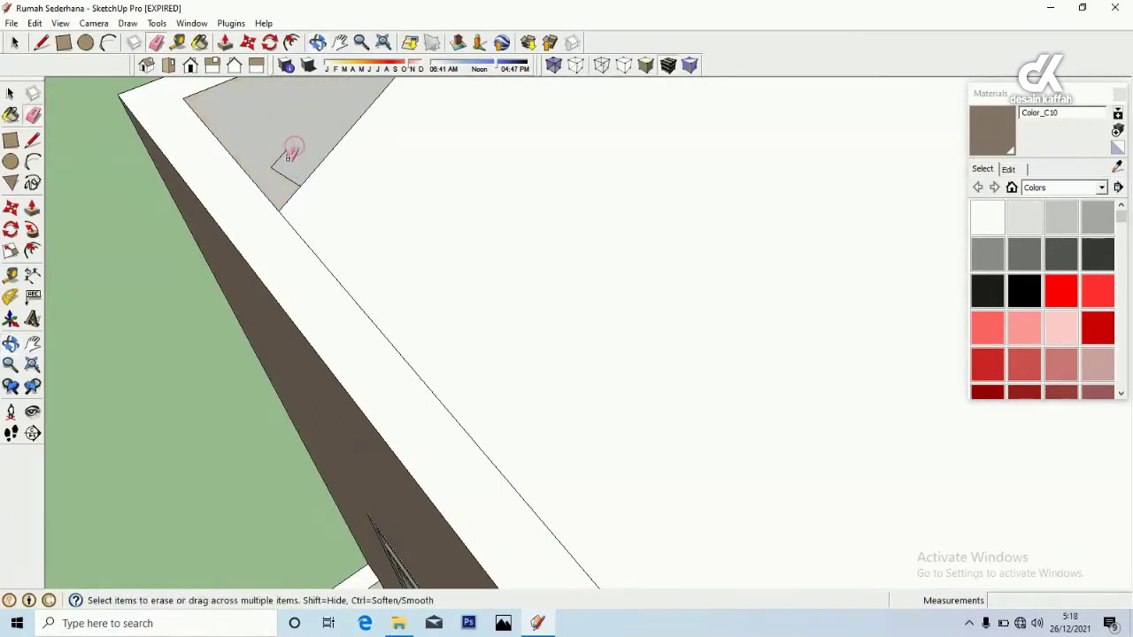
scroll(314, 177, down, 5)
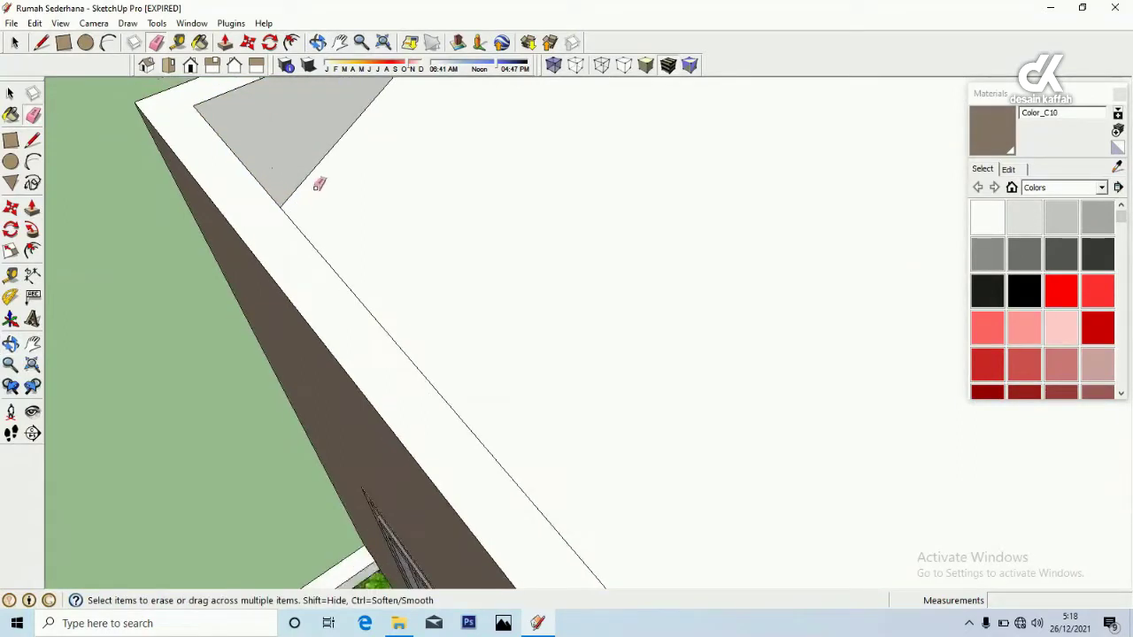
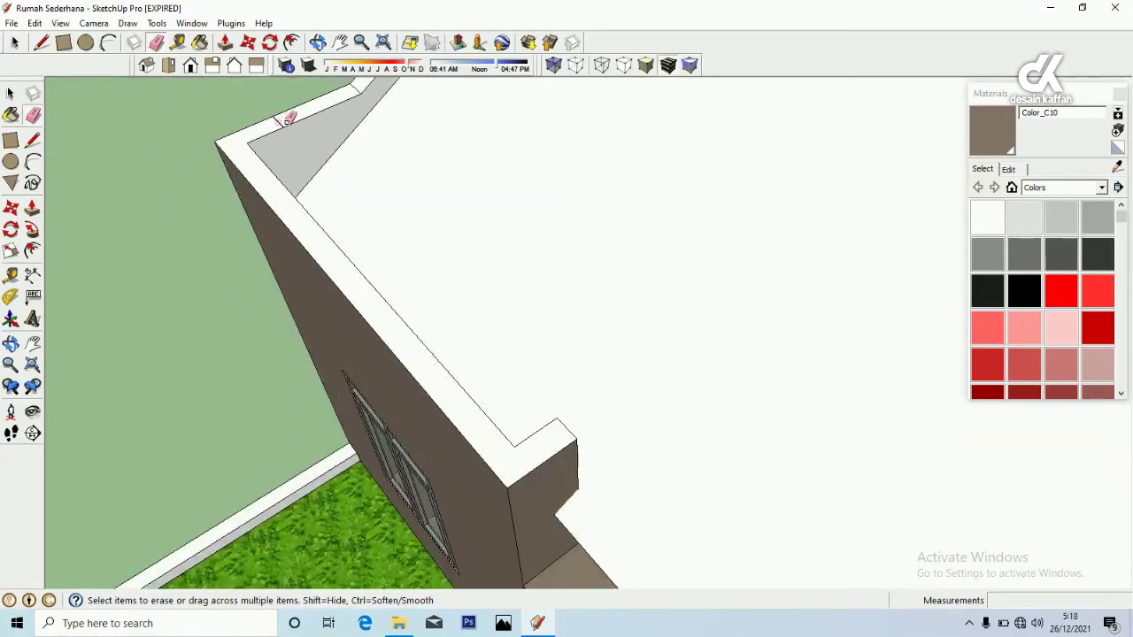
scroll(239, 168, down, 3)
Draw a 15 cm line along the bottom edge of the front parapet's short return end
middle_drag(265, 221, 342, 197)
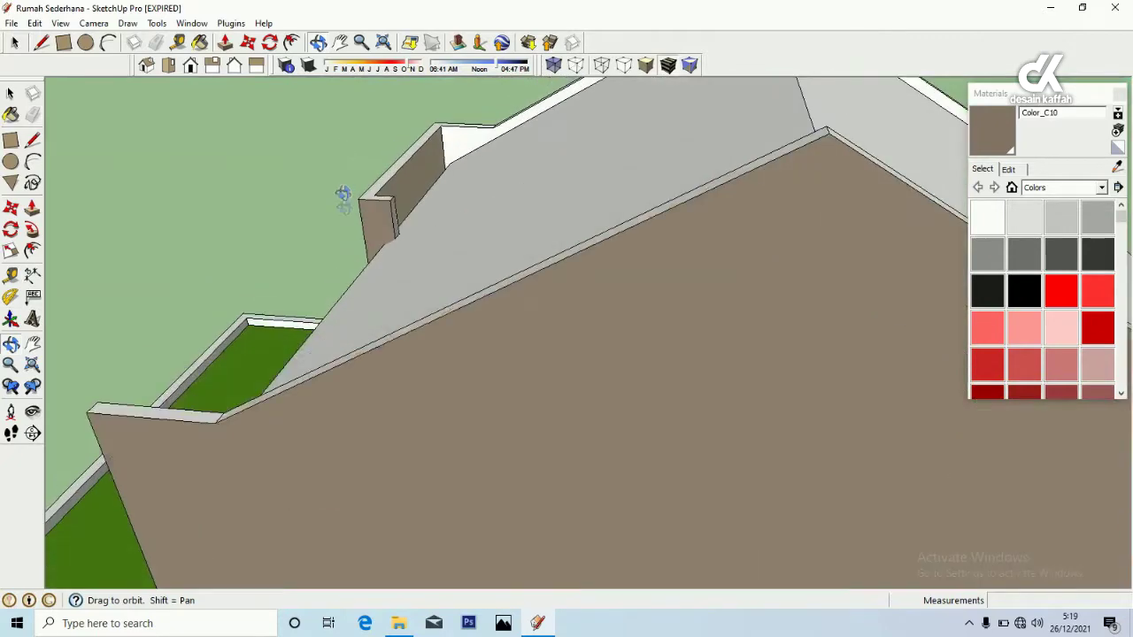
scroll(387, 246, up, 5)
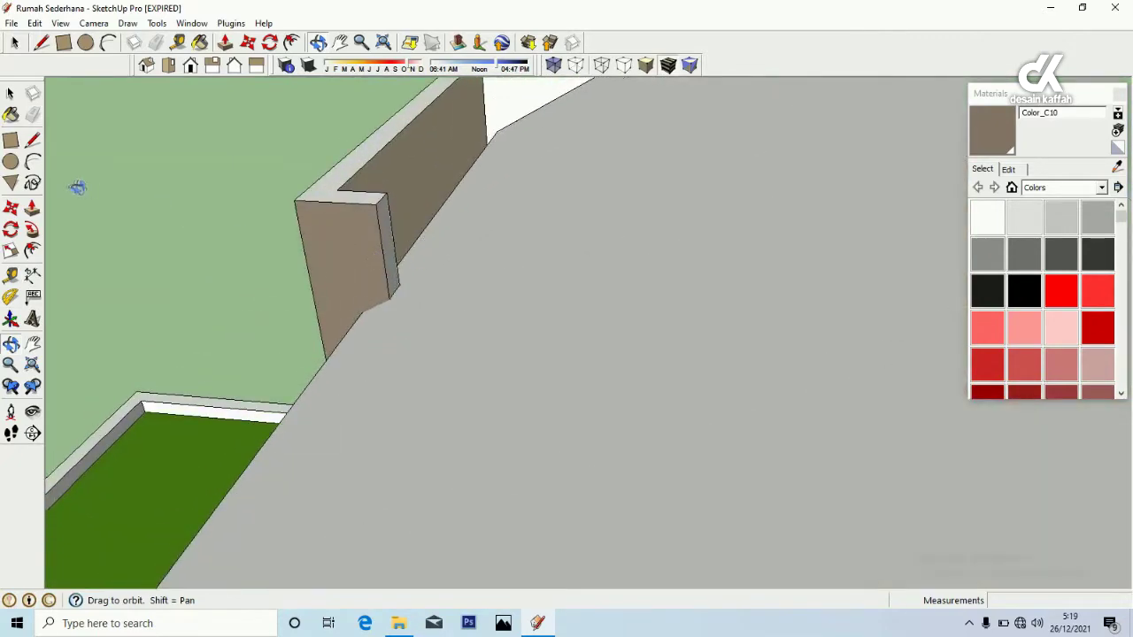
scroll(308, 243, up, 4)
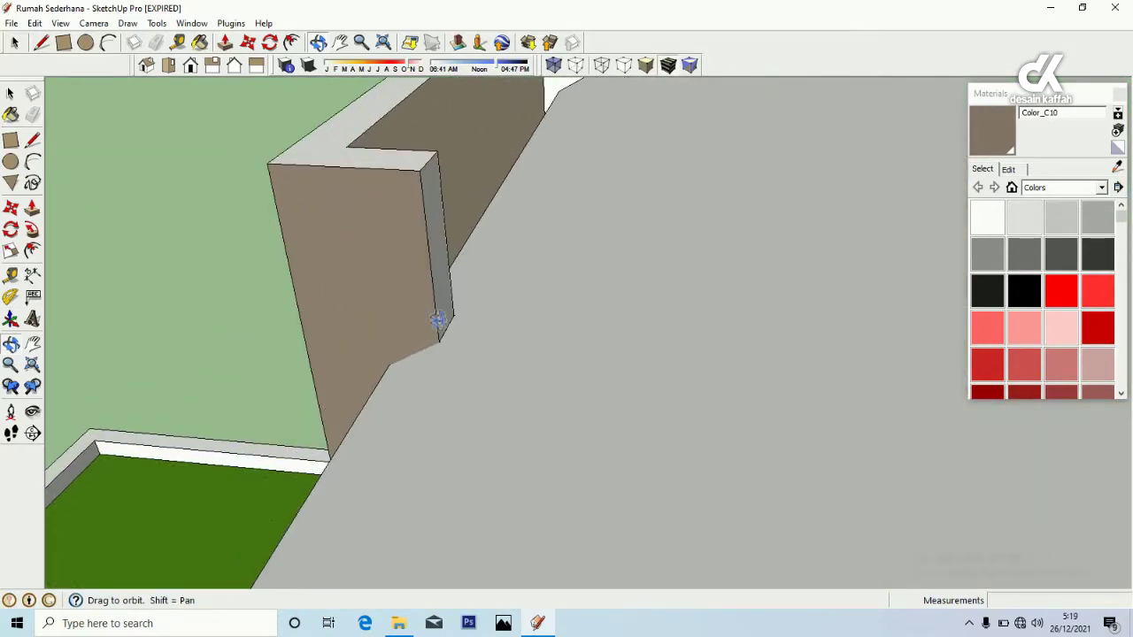
scroll(473, 322, up, 1)
drag(473, 322, 239, 347)
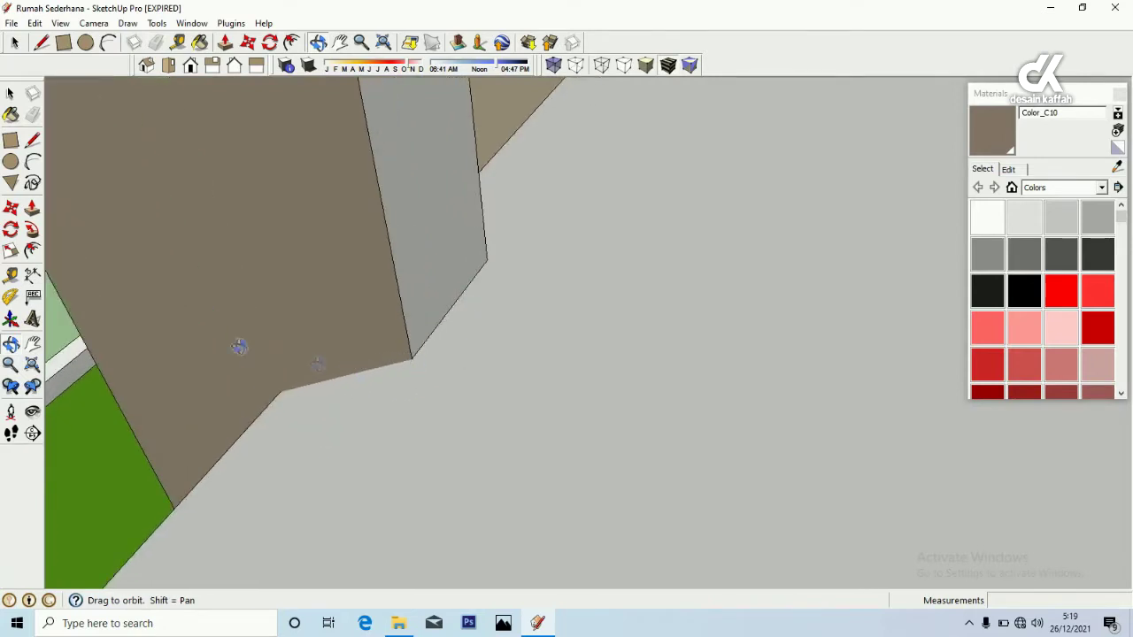
click(31, 139)
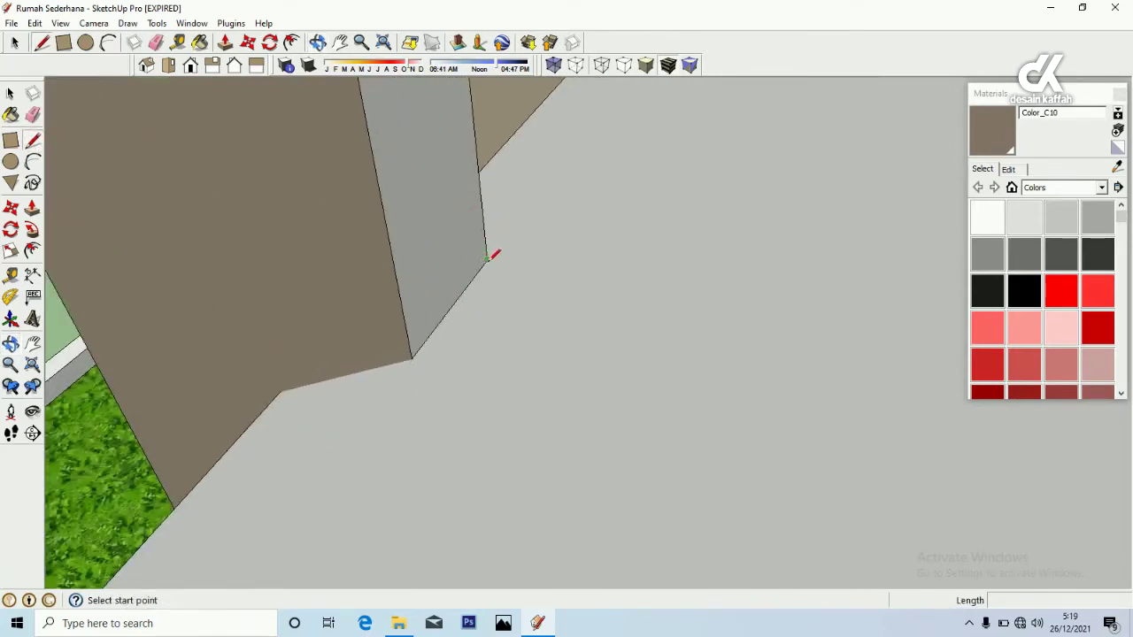
click(486, 260)
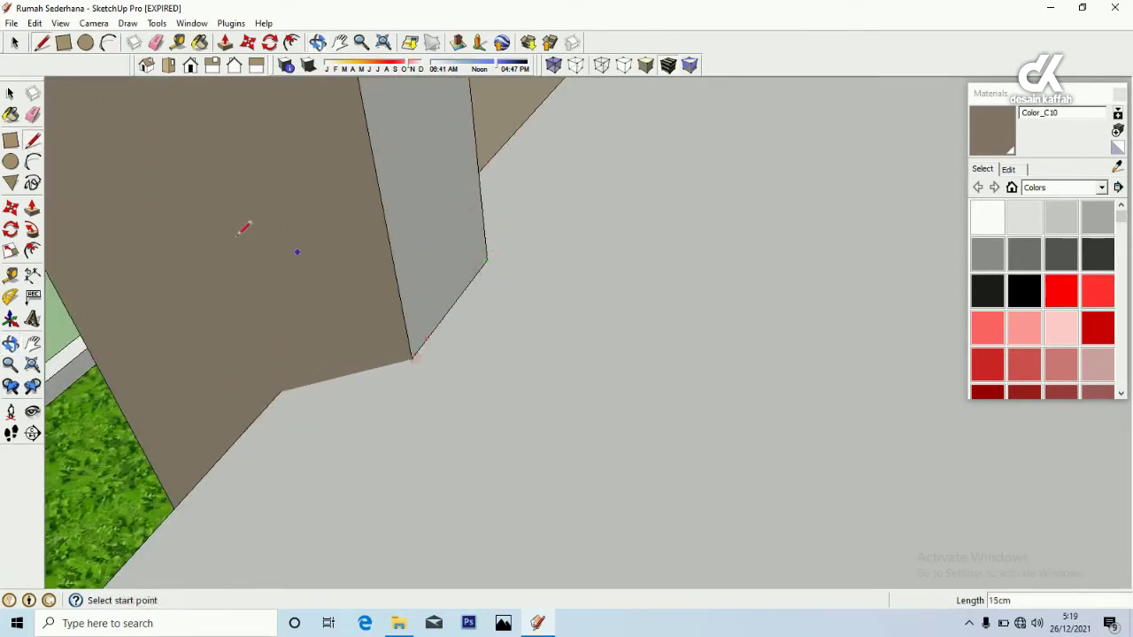
Extend the front parapet's short return end with Push/Pull until it is level with the corner endpoint of the return on the opposite side
scroll(124, 177, down, 1)
click(31, 207)
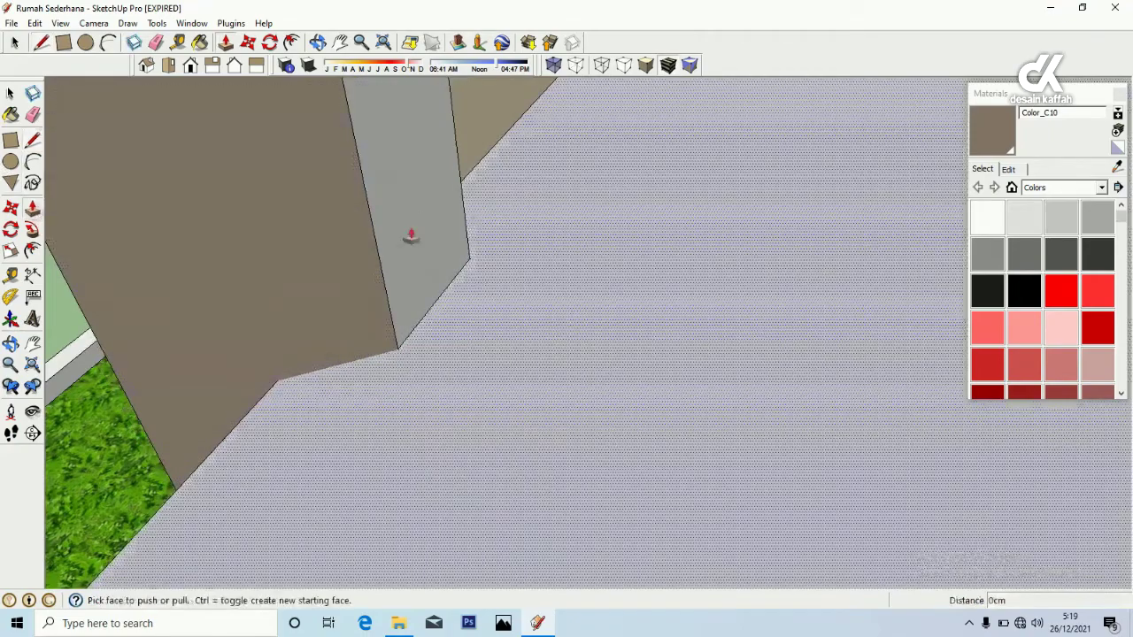
scroll(384, 266, down, 3)
scroll(416, 276, down, 6)
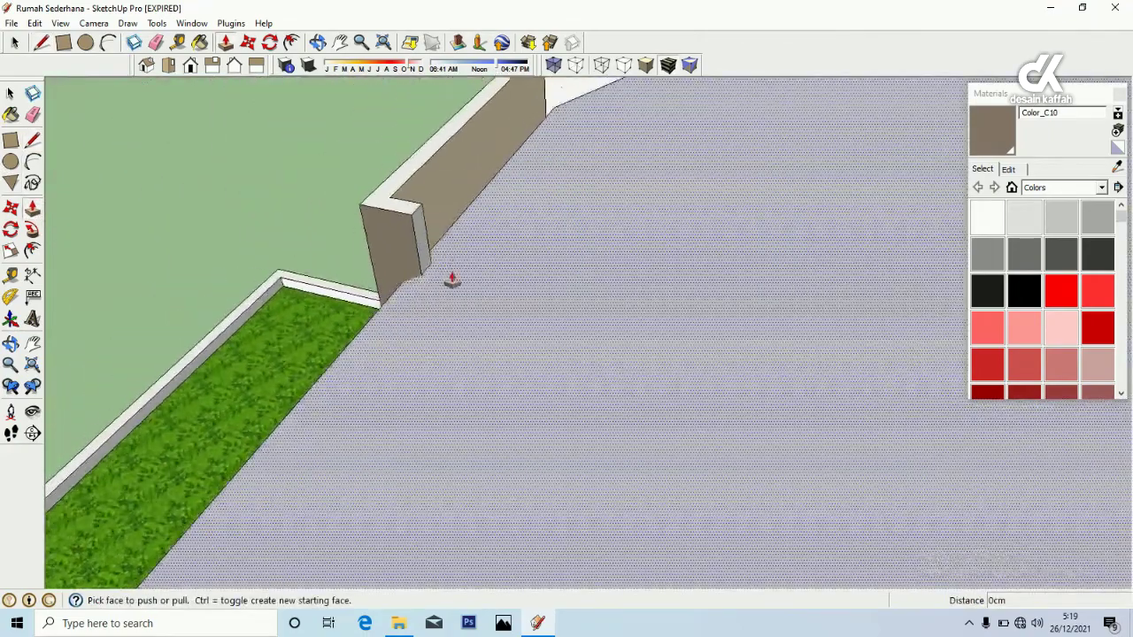
scroll(454, 263, up, 5)
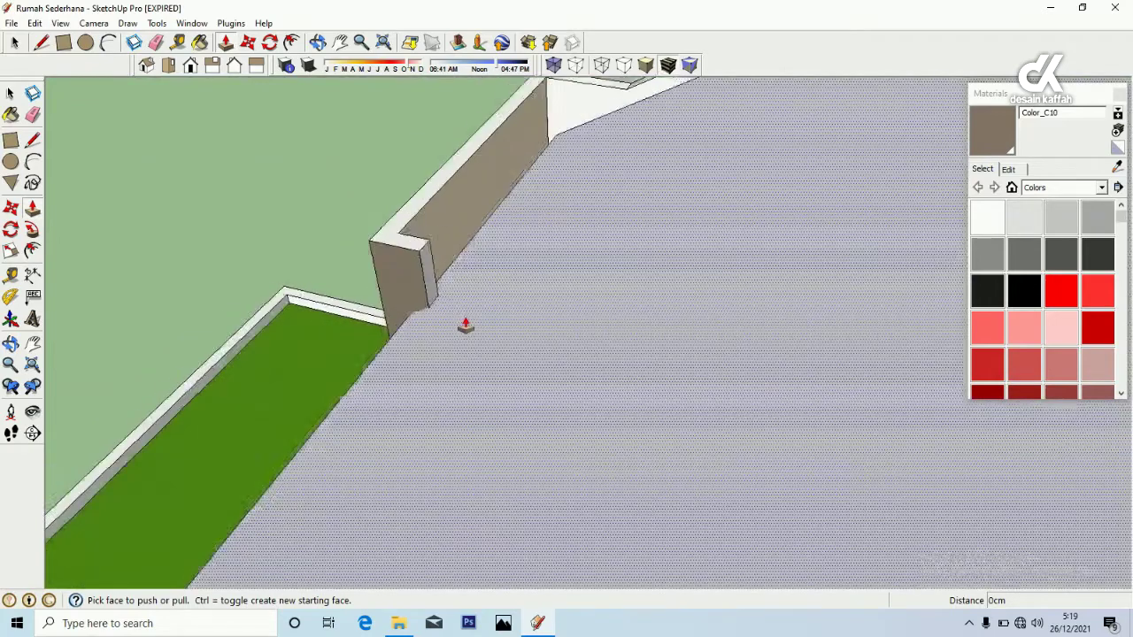
click(436, 274)
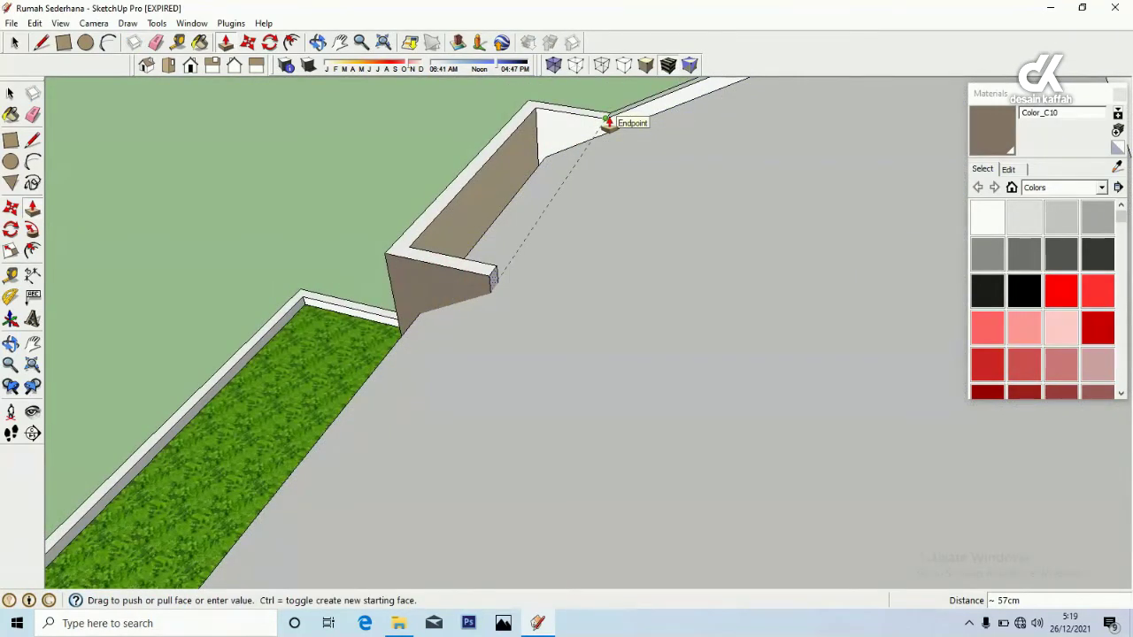
click(608, 124)
Place a guide 5 cm below the top edge of the front eave's fascia with the Tape Measure
middle_drag(440, 346, 639, 458)
middle_drag(639, 381, 673, 374)
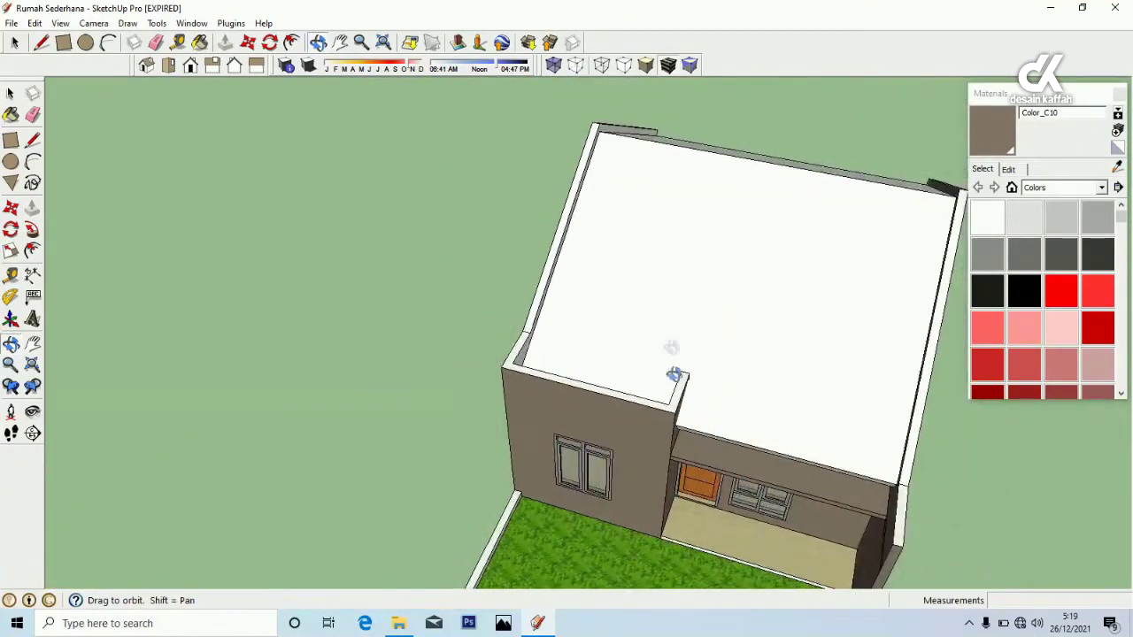
middle_drag(690, 234, 625, 356)
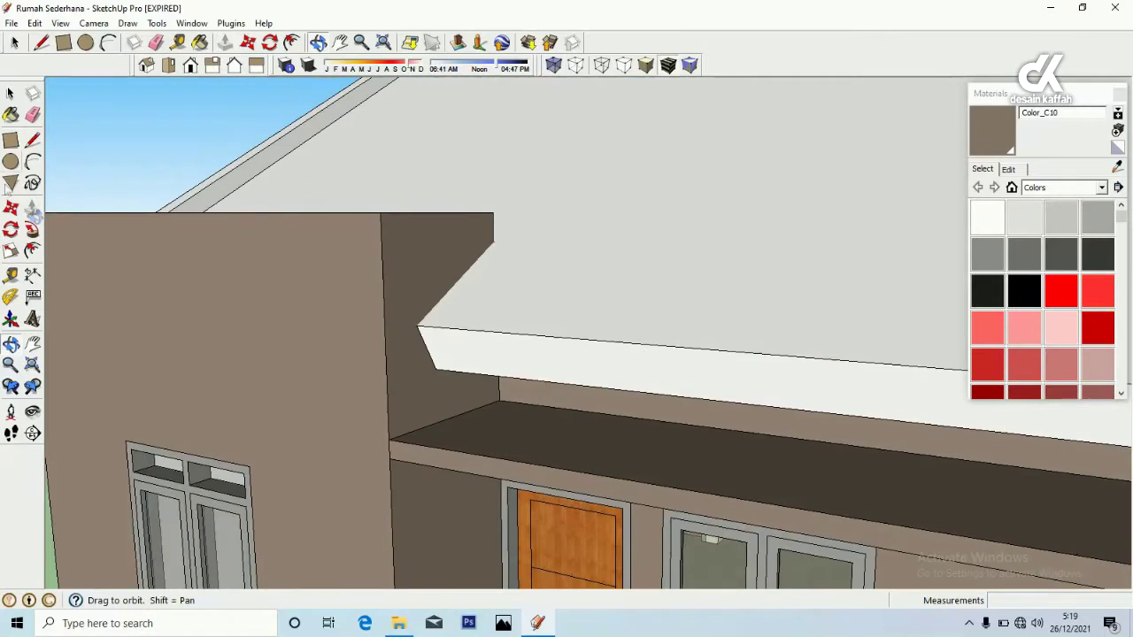
click(11, 274)
click(561, 337)
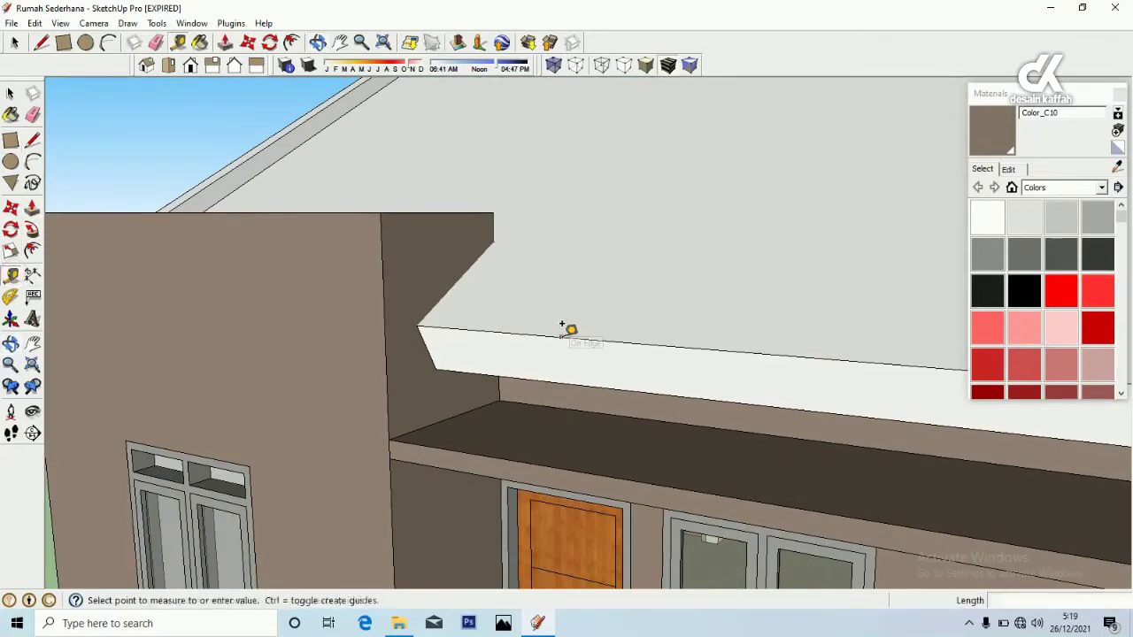
text(5)
key(Return)
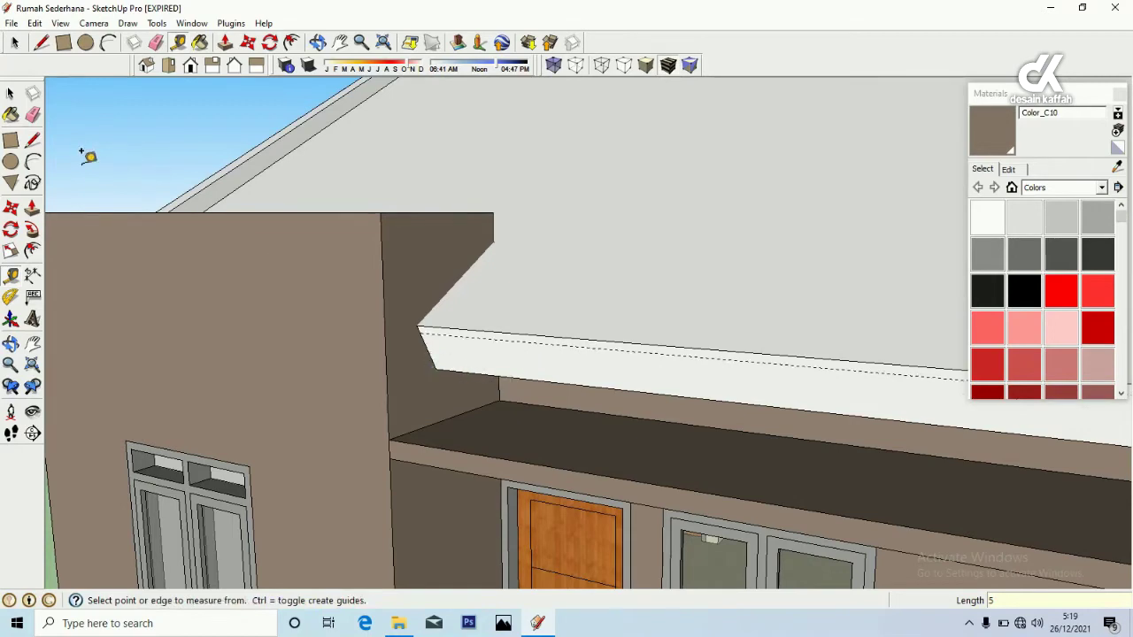
Draw a line along the guide across the full width of the front eave's fascia
key(l)
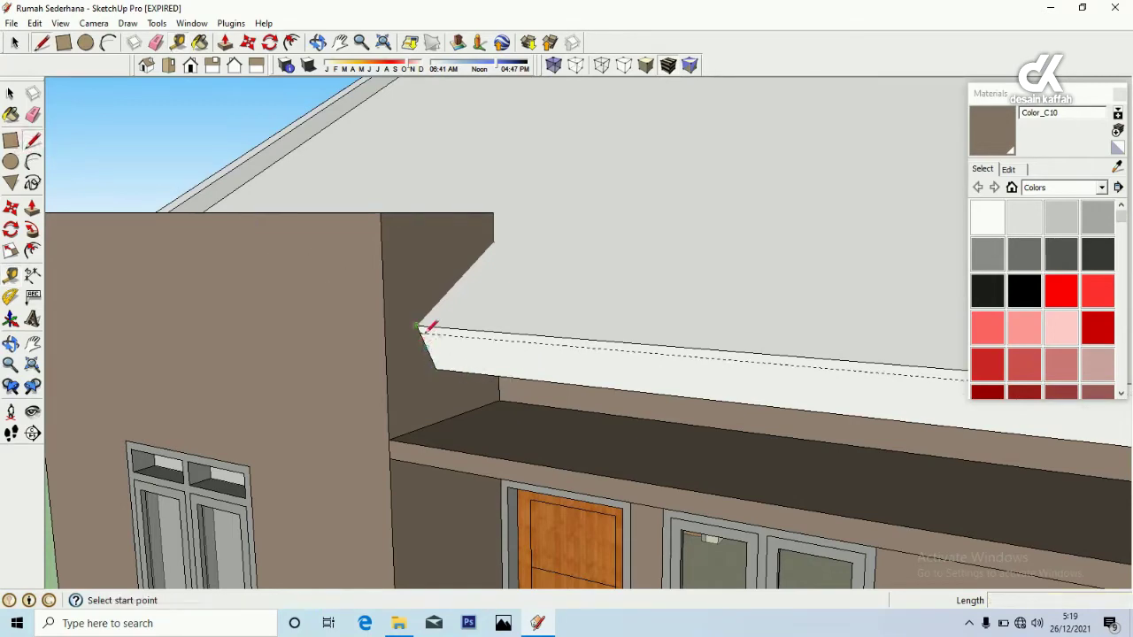
scroll(424, 327, up, 3)
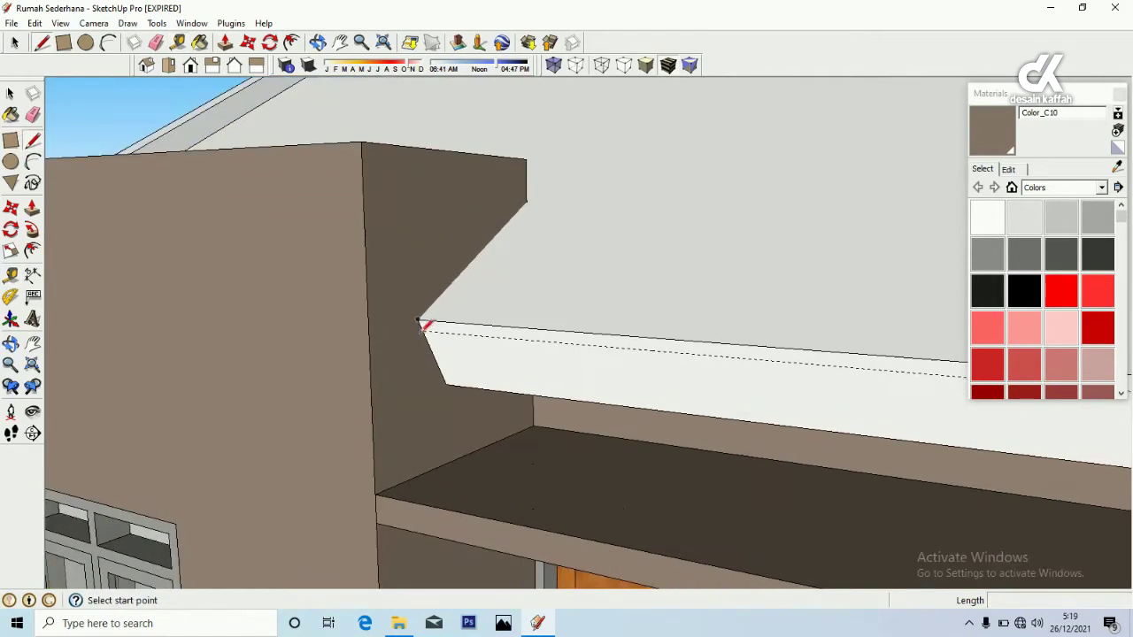
click(423, 327)
scroll(298, 334, down, 5)
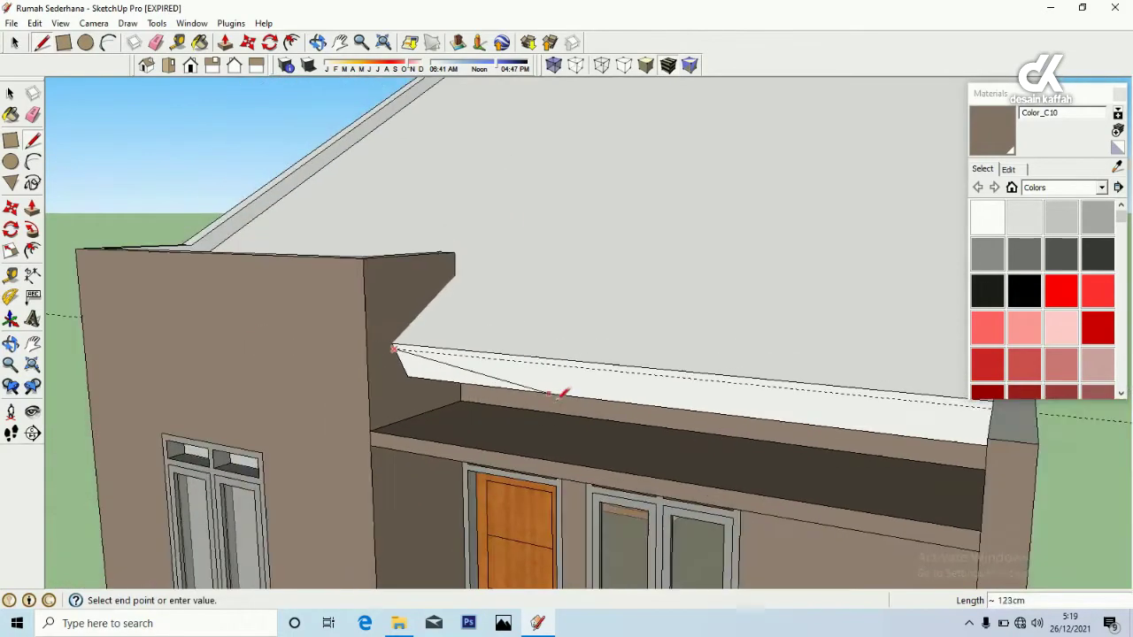
scroll(832, 418, up, 3)
middle_drag(904, 409, 847, 422)
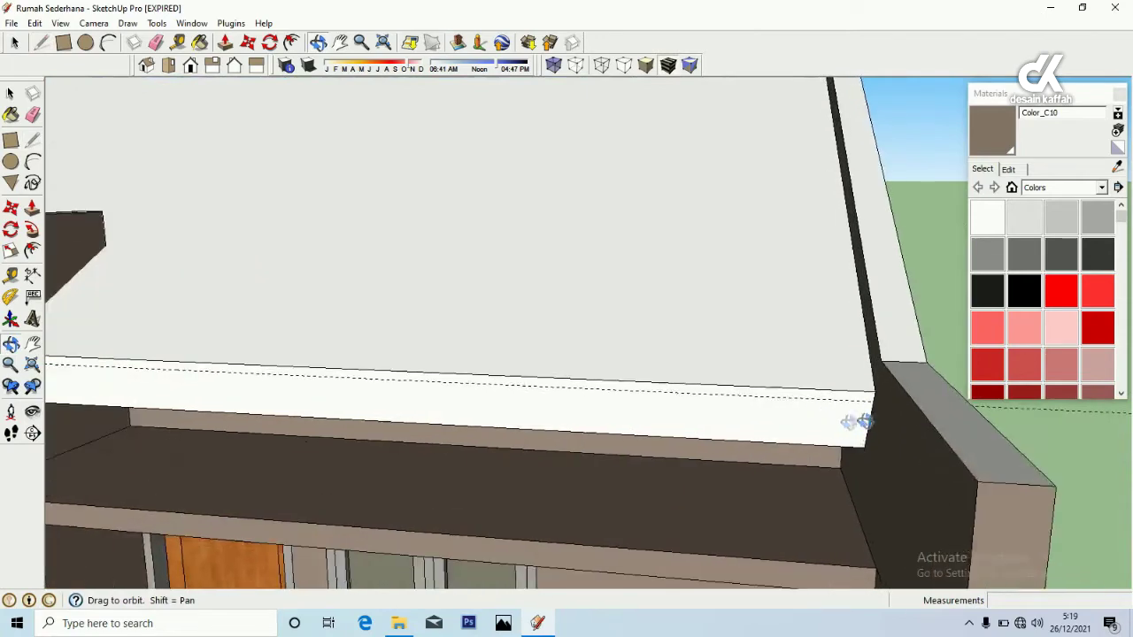
click(879, 394)
middle_drag(329, 447, 749, 460)
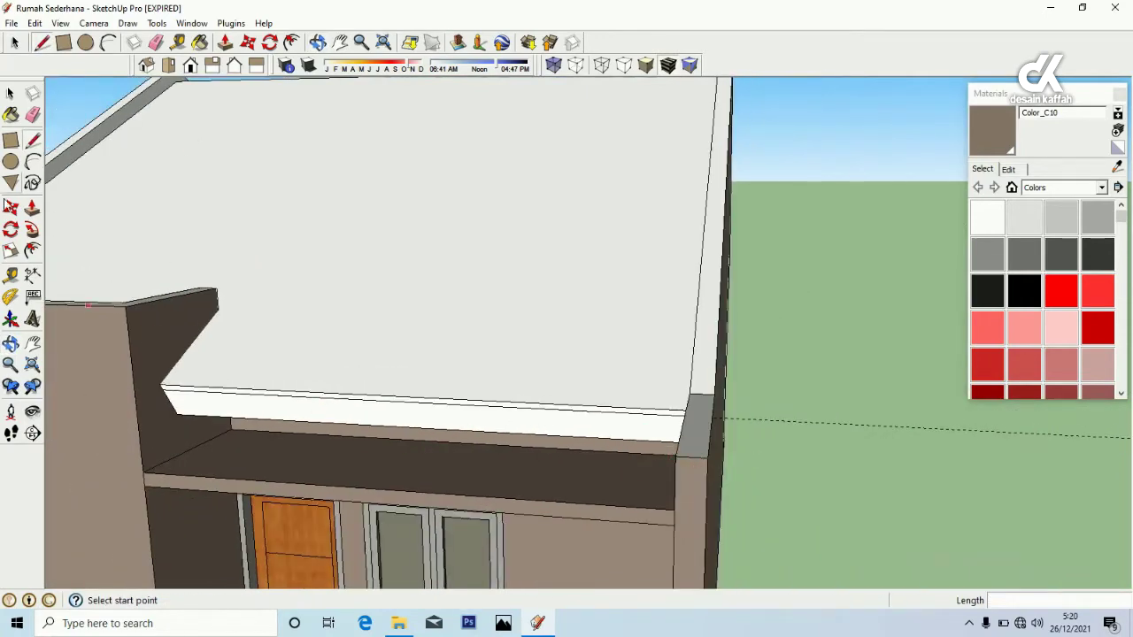
Erase the front fascia's guide line and close the Materials window
key(e)
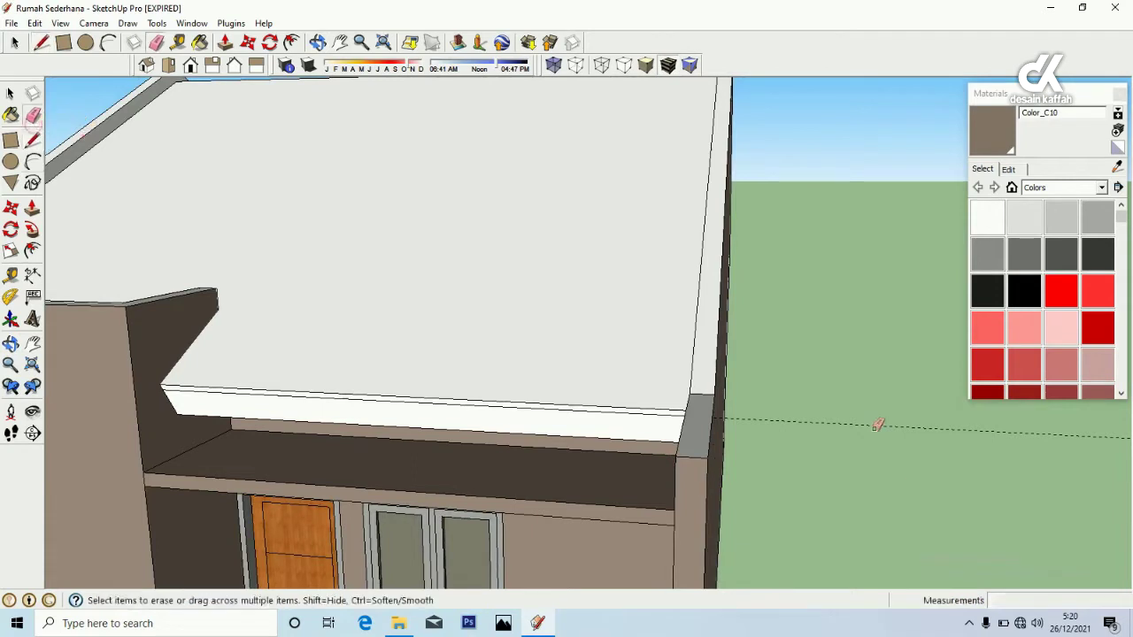
click(1122, 92)
scroll(531, 416, up, 2)
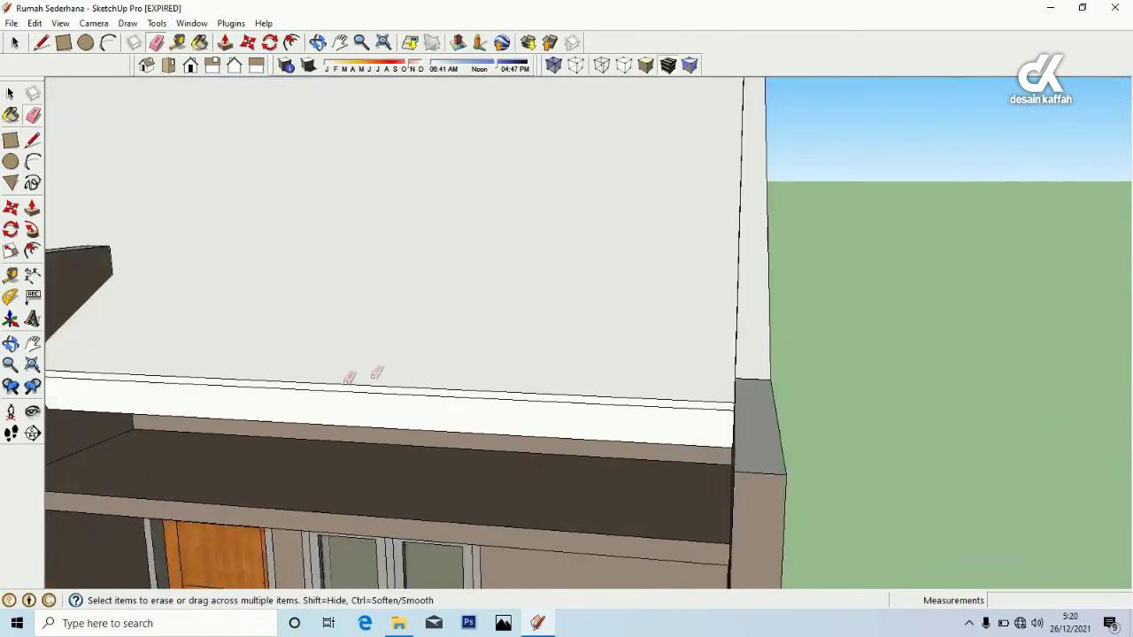
Extrude the narrow upper strip of the front fascia outward 5 cm with Push/Pull
click(32, 206)
scroll(329, 399, up, 3)
click(315, 394)
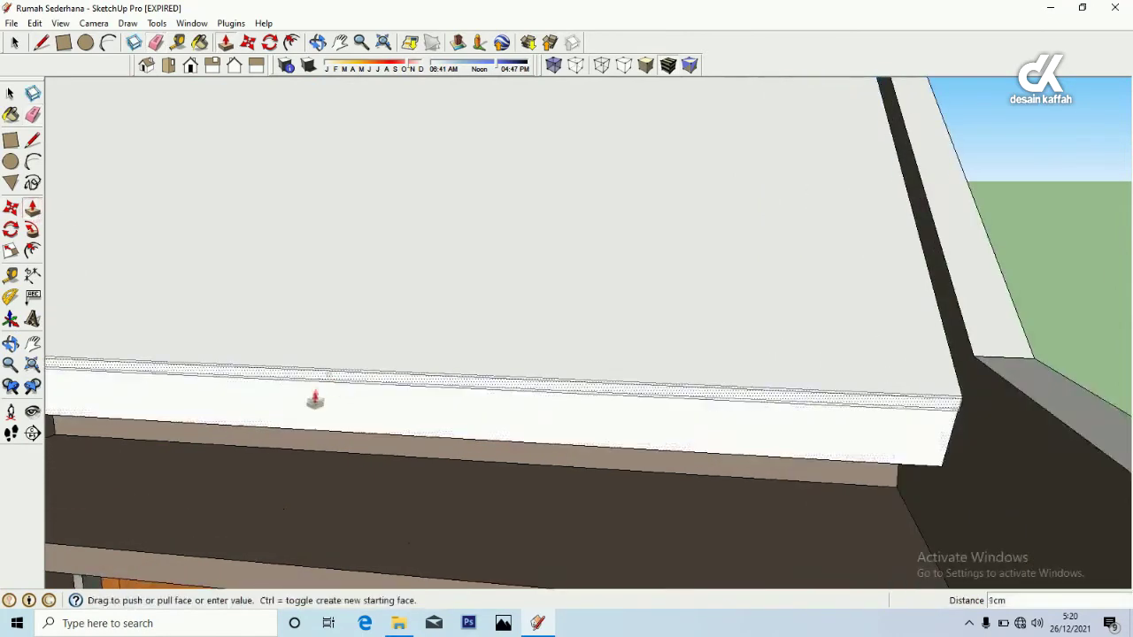
click(328, 374)
text(5)
key(Return)
Place a guide 5 cm below the top edge of the rear eave's fascia
middle_drag(402, 410, 265, 425)
middle_drag(354, 425, 714, 332)
scroll(646, 391, up, 4)
middle_drag(645, 391, 377, 361)
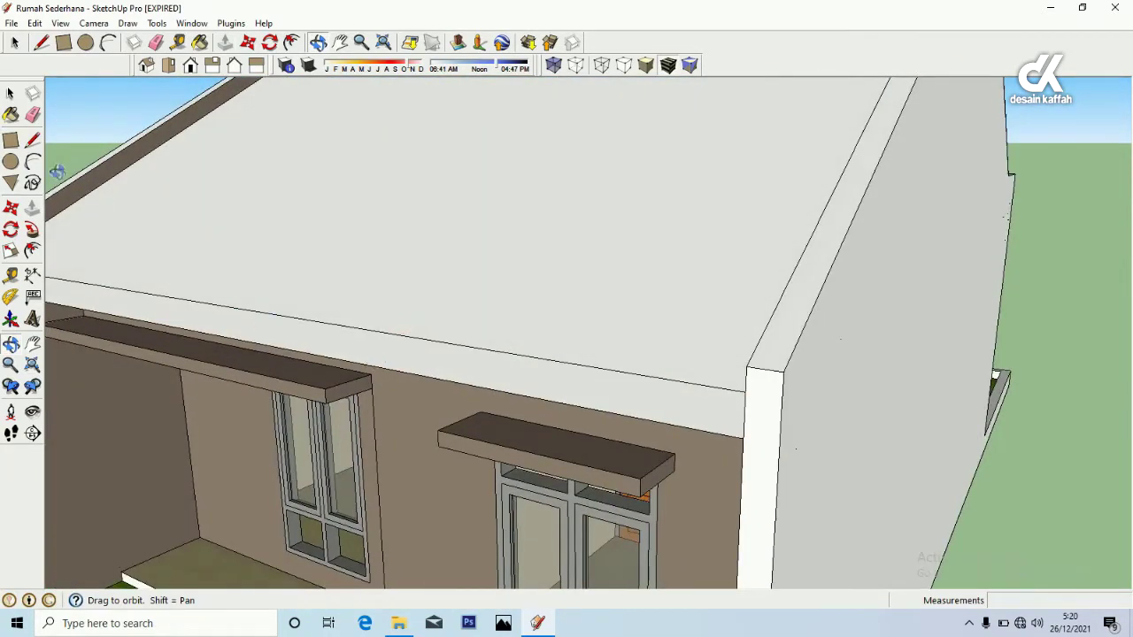
click(13, 277)
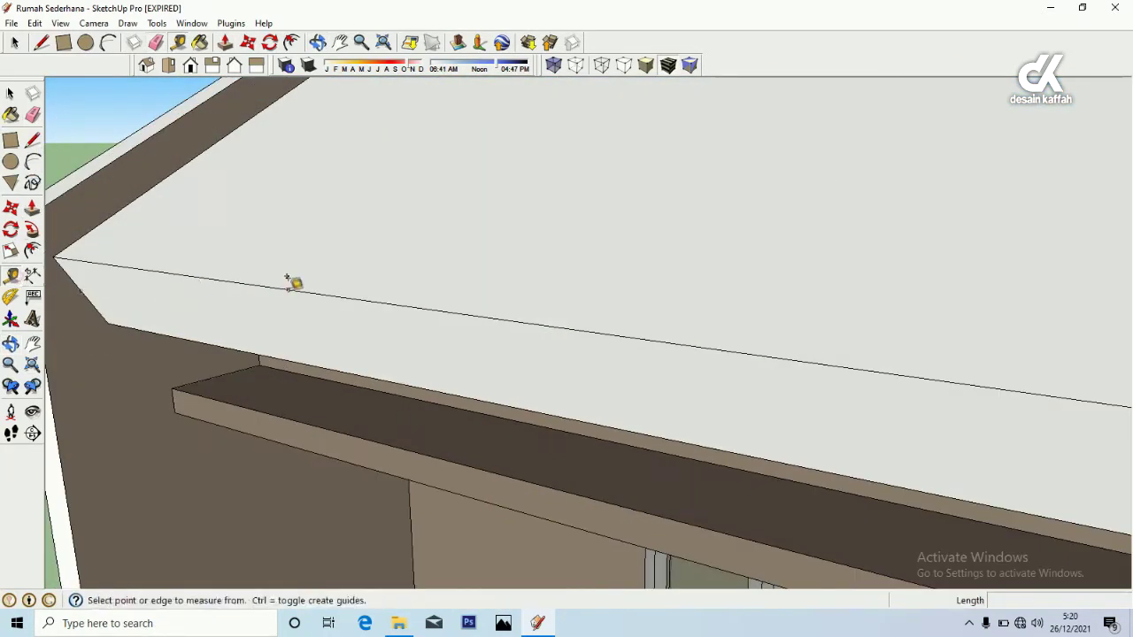
text(5)
key(Return)
Draw a line along the guide from one end of the rear eave's fascia to the other
click(32, 139)
click(60, 262)
middle_drag(248, 306, 746, 406)
scroll(746, 405, down, 6)
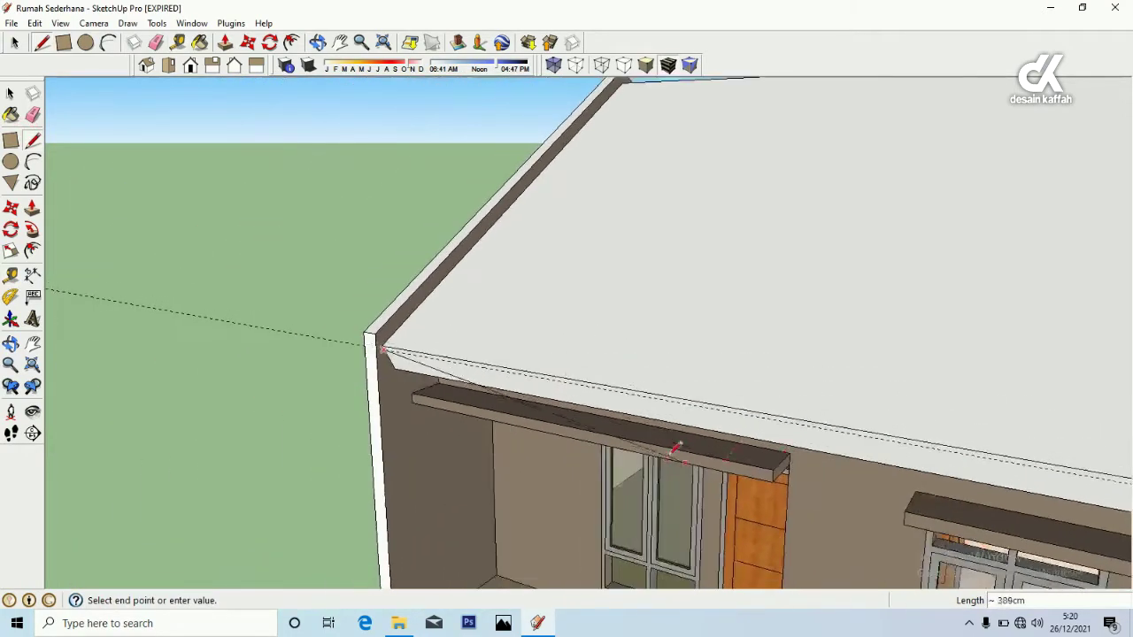
scroll(1034, 485, up, 5)
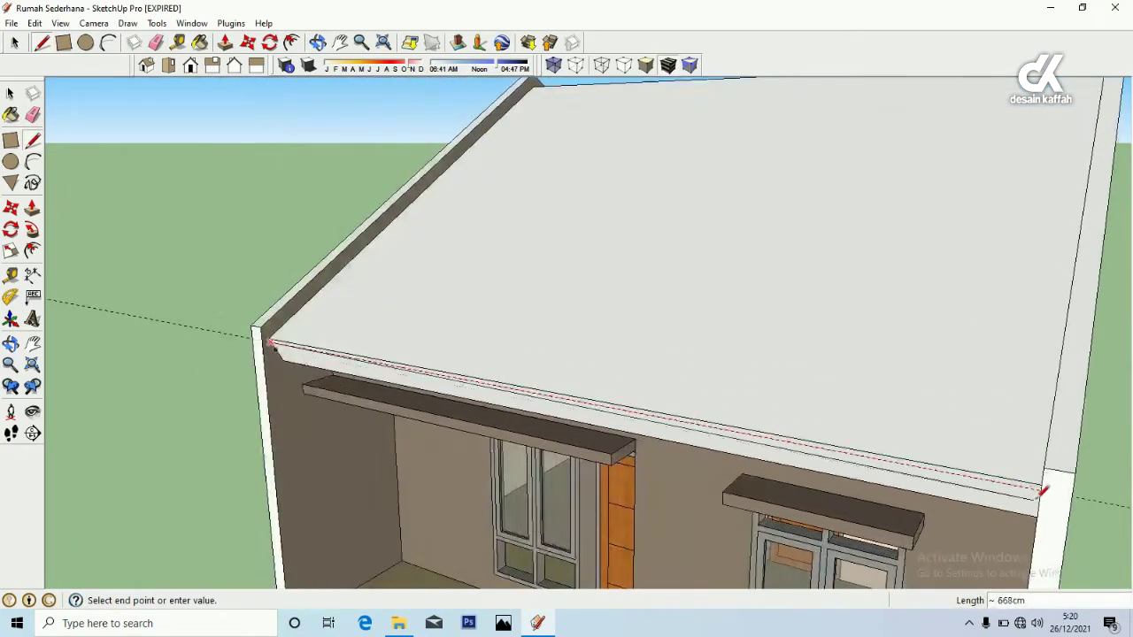
middle_drag(1042, 496, 1050, 455)
scroll(1053, 452, up, 4)
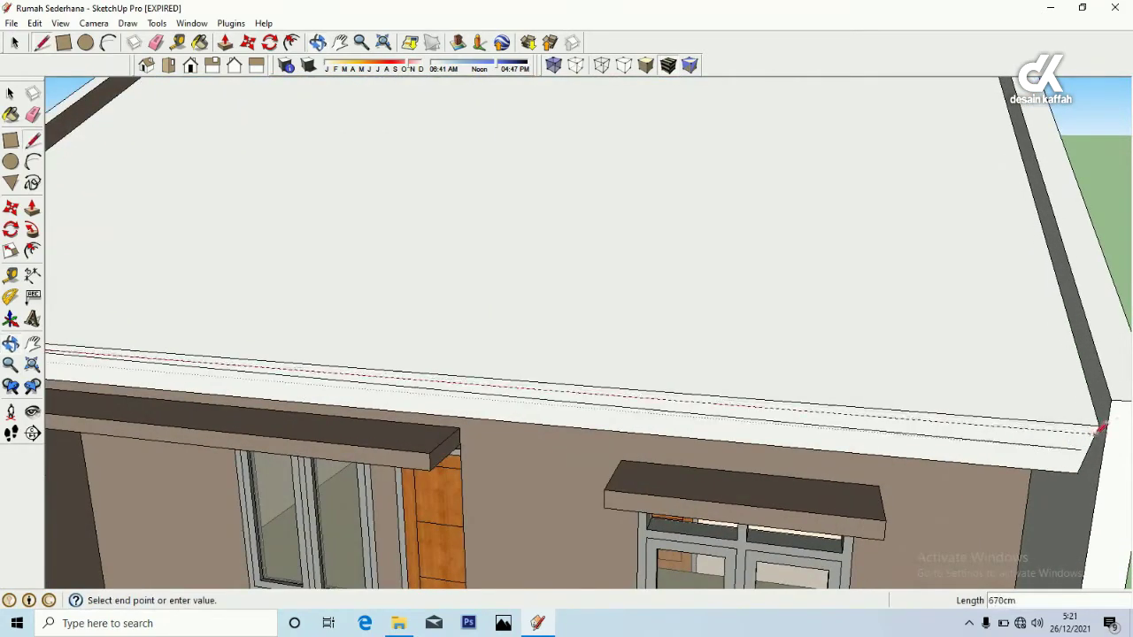
scroll(1098, 430, up, 3)
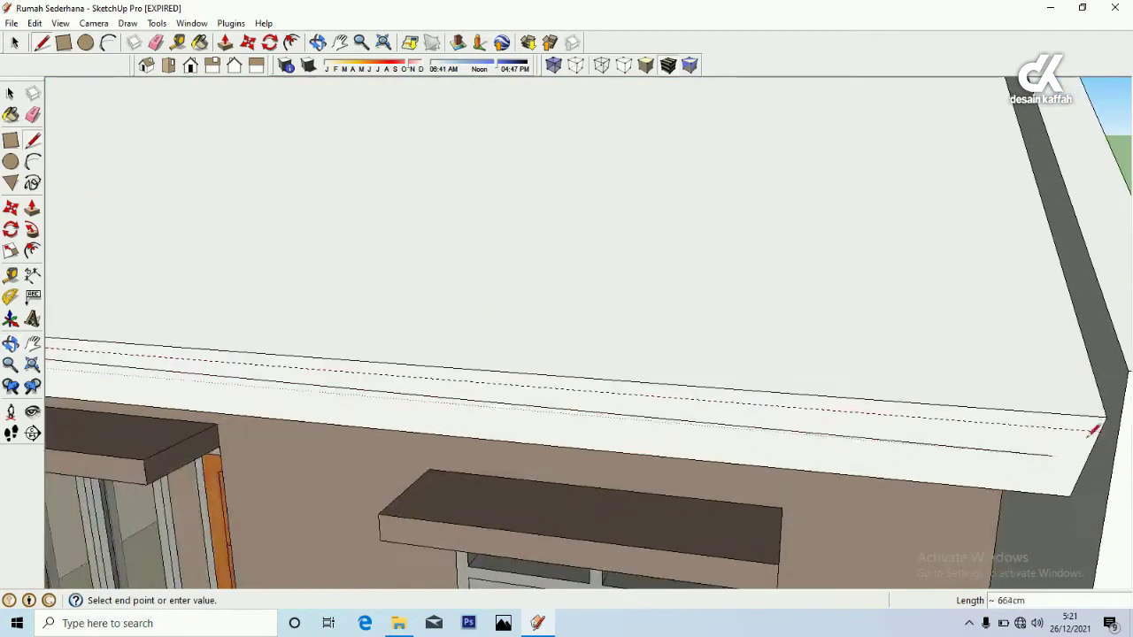
click(1104, 423)
middle_drag(752, 437, 688, 418)
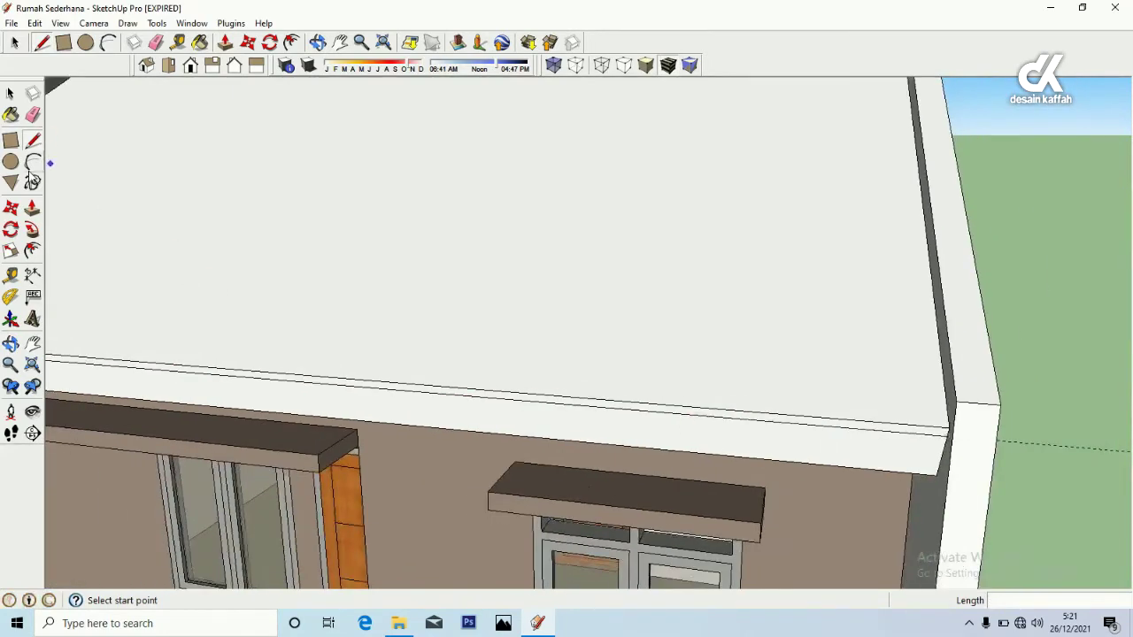
Extrude the narrow upper strip of the rear fascia outward 5 cm with Push/Pull
click(32, 209)
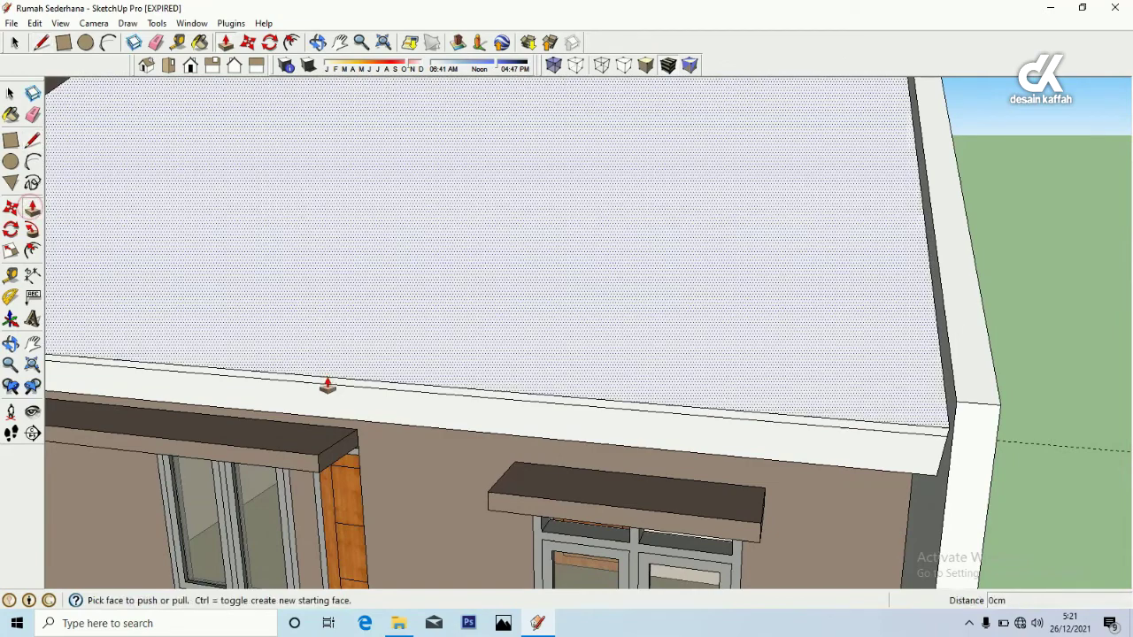
click(316, 403)
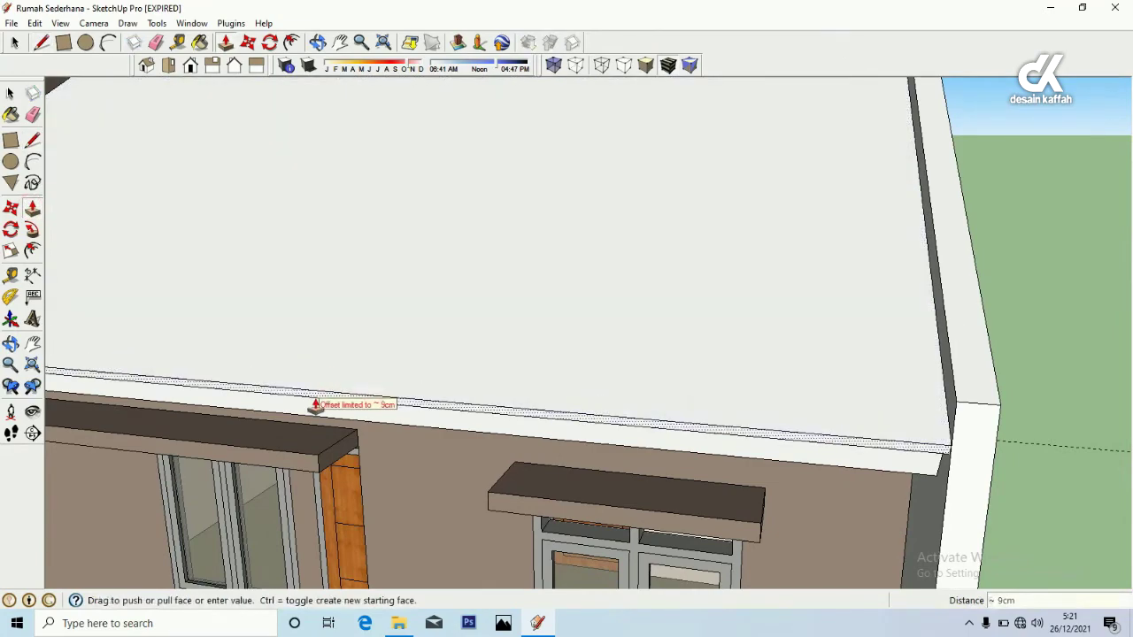
click(317, 407)
middle_drag(481, 413, 5, 128)
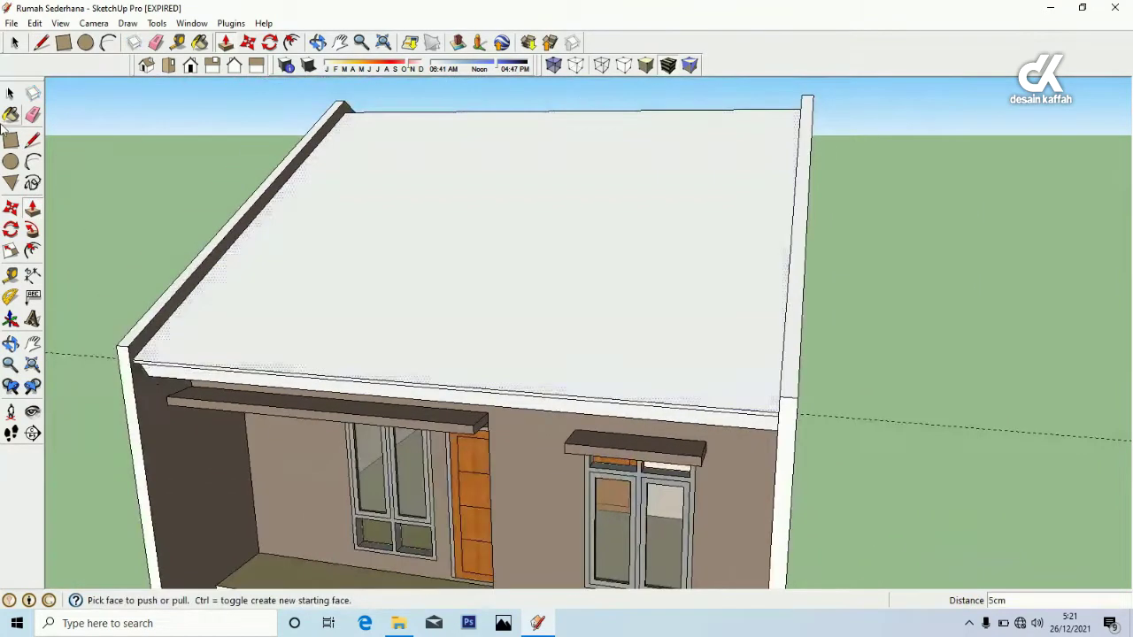
Erase the leftover guide line running along the rear eave
click(32, 115)
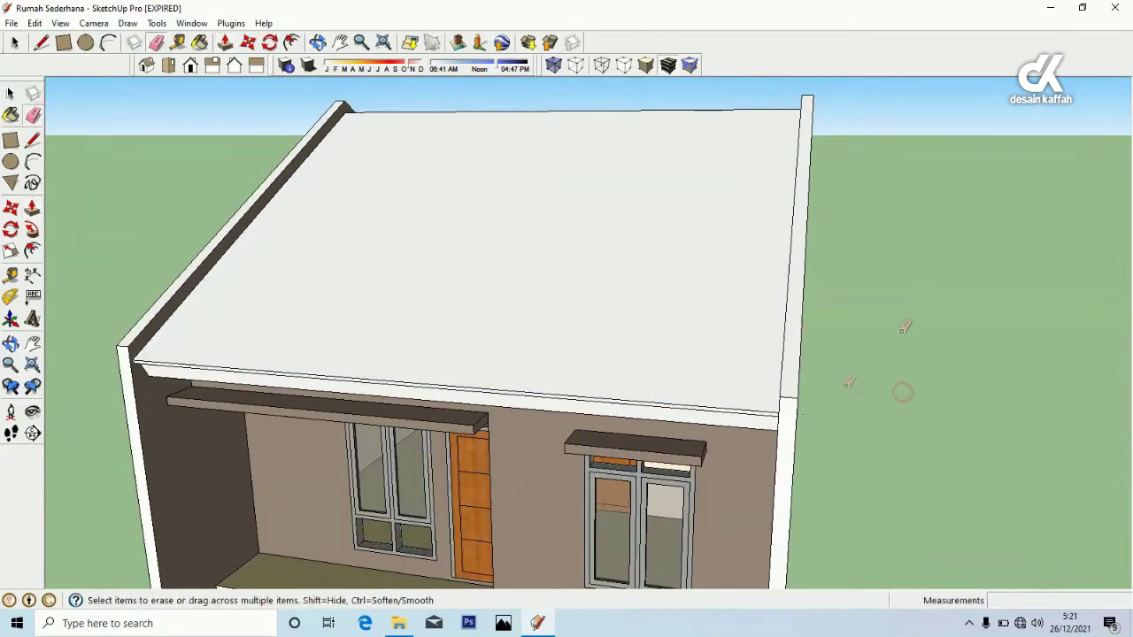
scroll(902, 330, down, 3)
scroll(329, 362, up, 6)
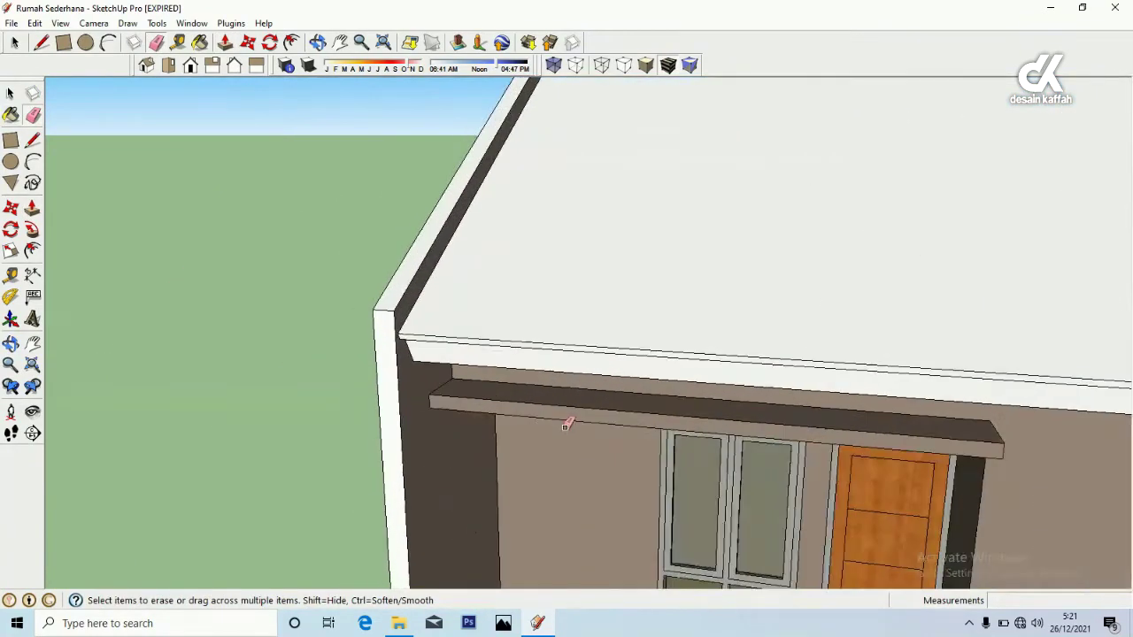
scroll(566, 425, up, 5)
scroll(157, 362, down, 2)
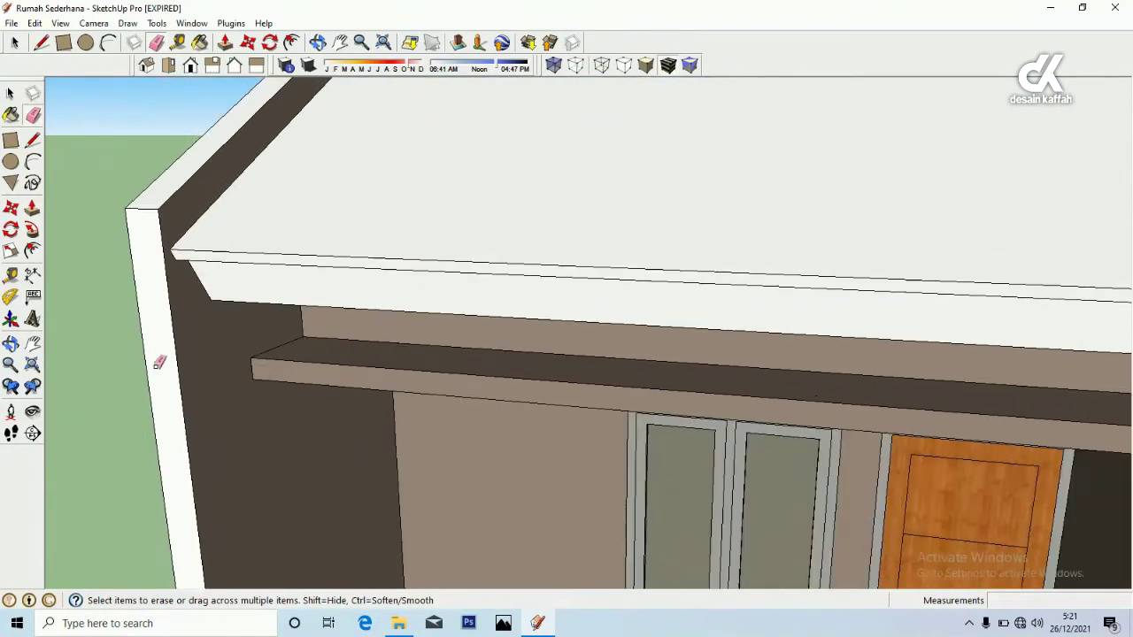
scroll(159, 362, down, 2)
Erase the two leftover lines crossing the porch side wall beyond the end of the canopy slab
click(10, 344)
mouse_move(213, 336)
mouse_down()
mouse_move(349, 313)
mouse_move(442, 331)
mouse_move(580, 307)
mouse_move(537, 360)
mouse_move(375, 331)
mouse_move(726, 357)
mouse_move(510, 407)
mouse_up()
scroll(892, 359, up, 5)
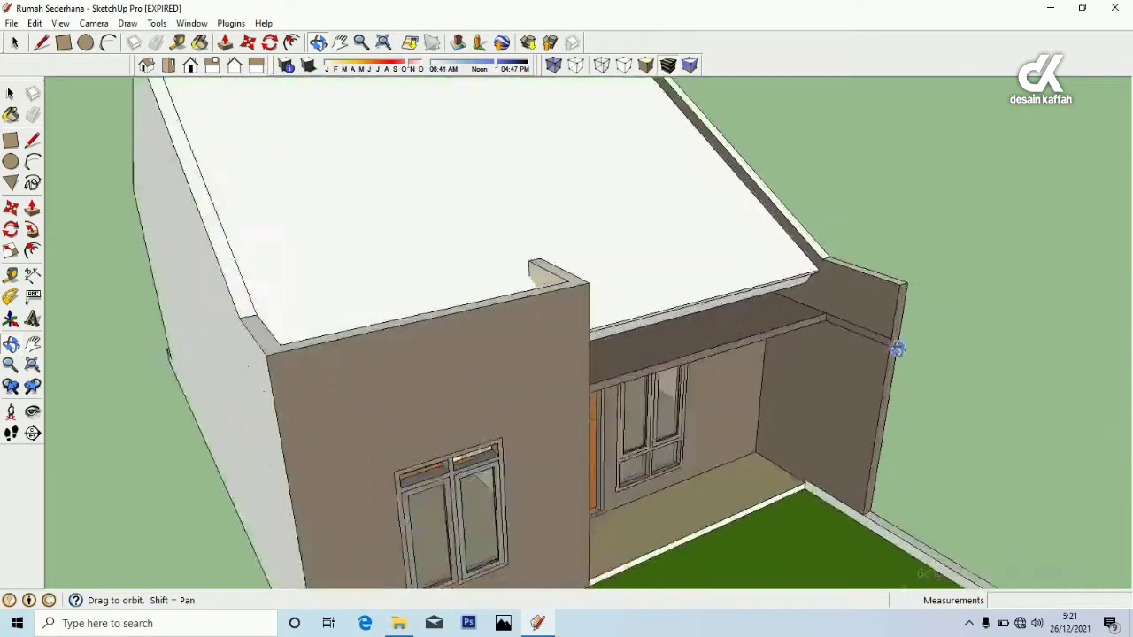
click(33, 114)
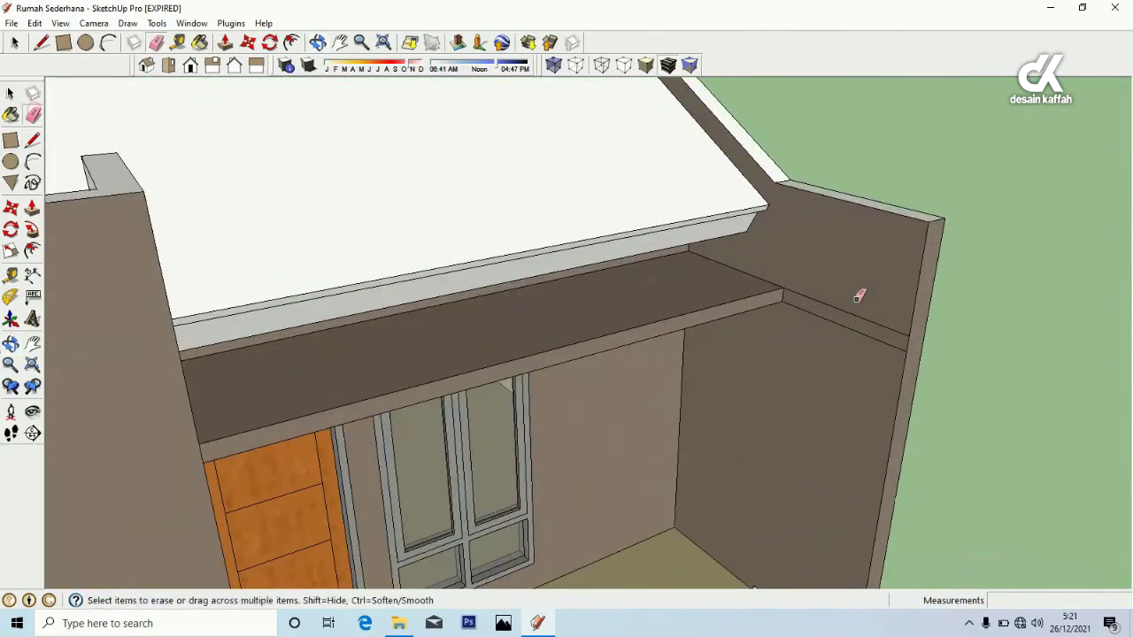
scroll(510, 310, down, 6)
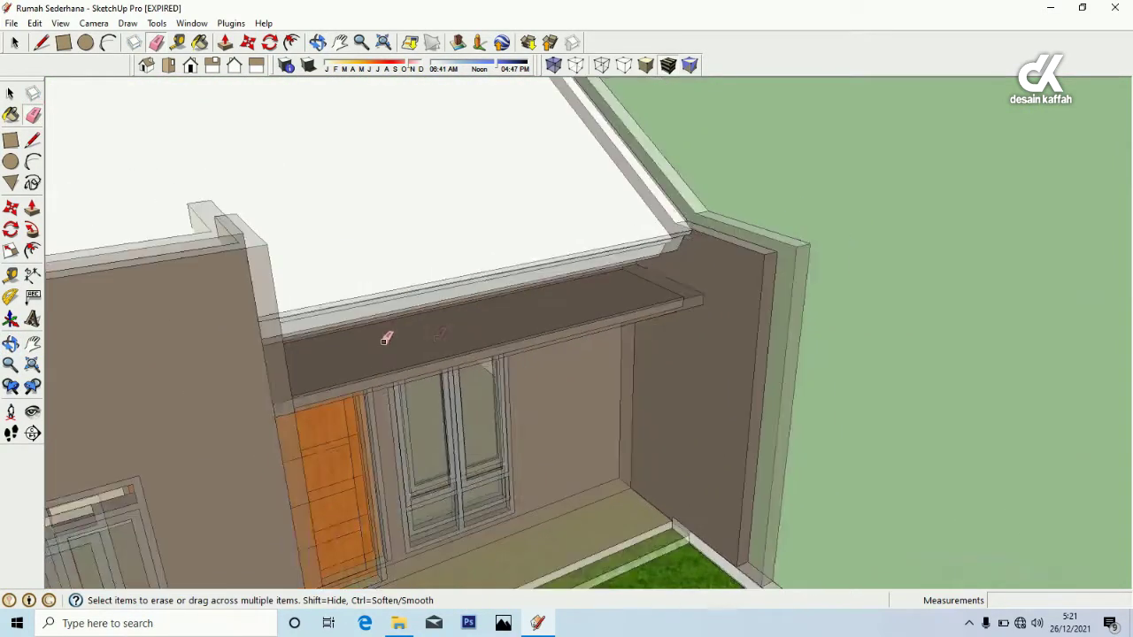
Place a vertical guide 15 cm in from the front edge of the porch side wall beside the door
click(11, 344)
drag(138, 340, 216, 313)
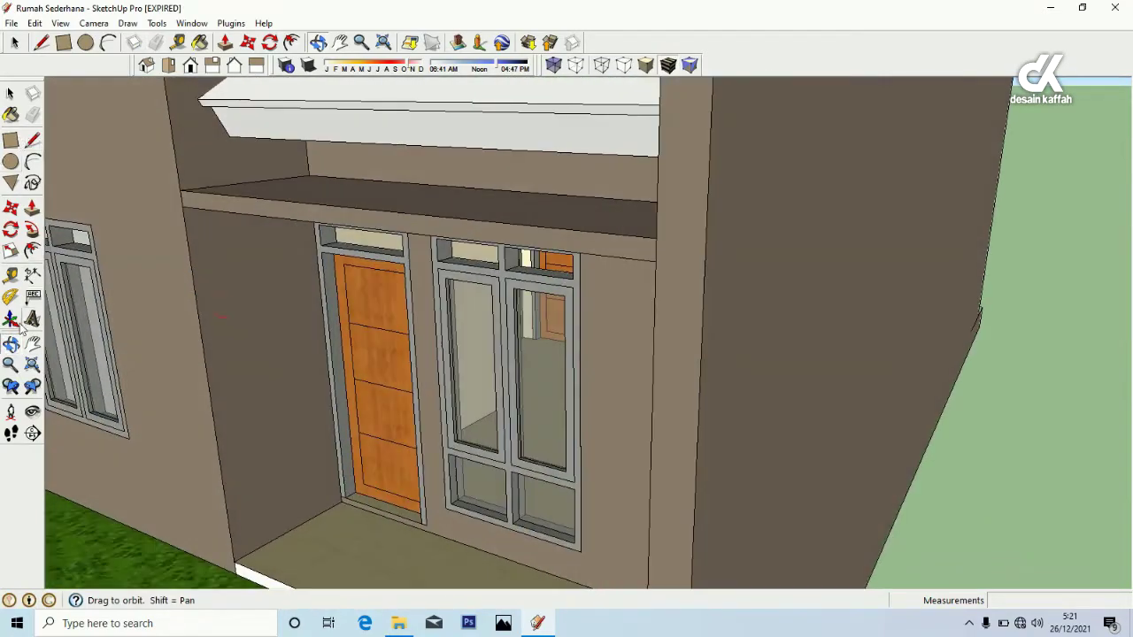
click(13, 298)
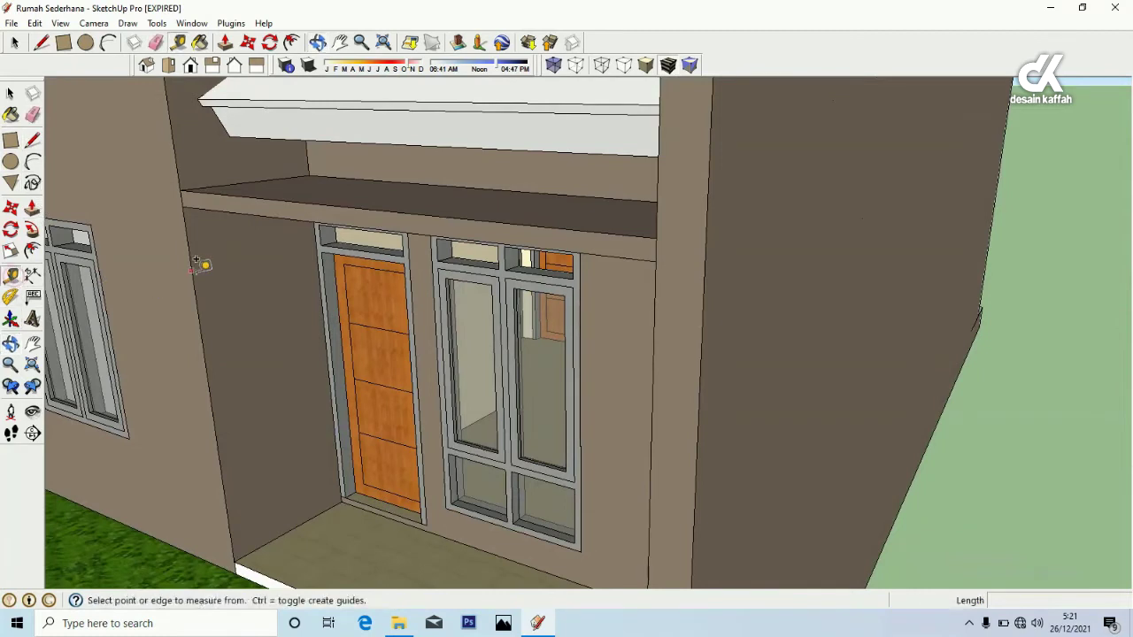
click(191, 270)
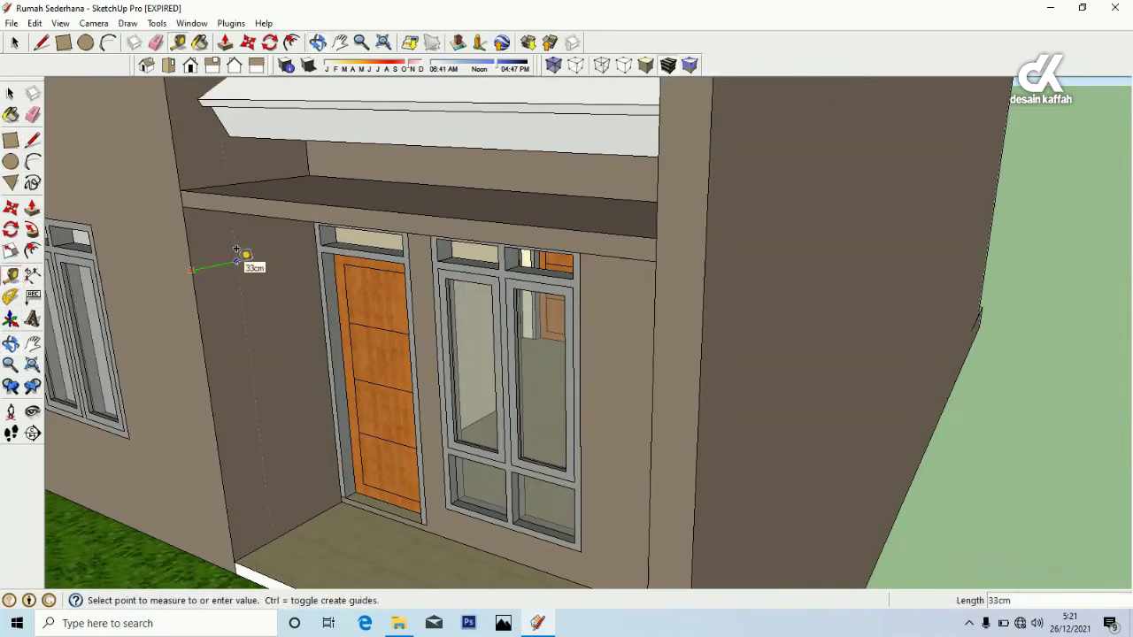
key(Return)
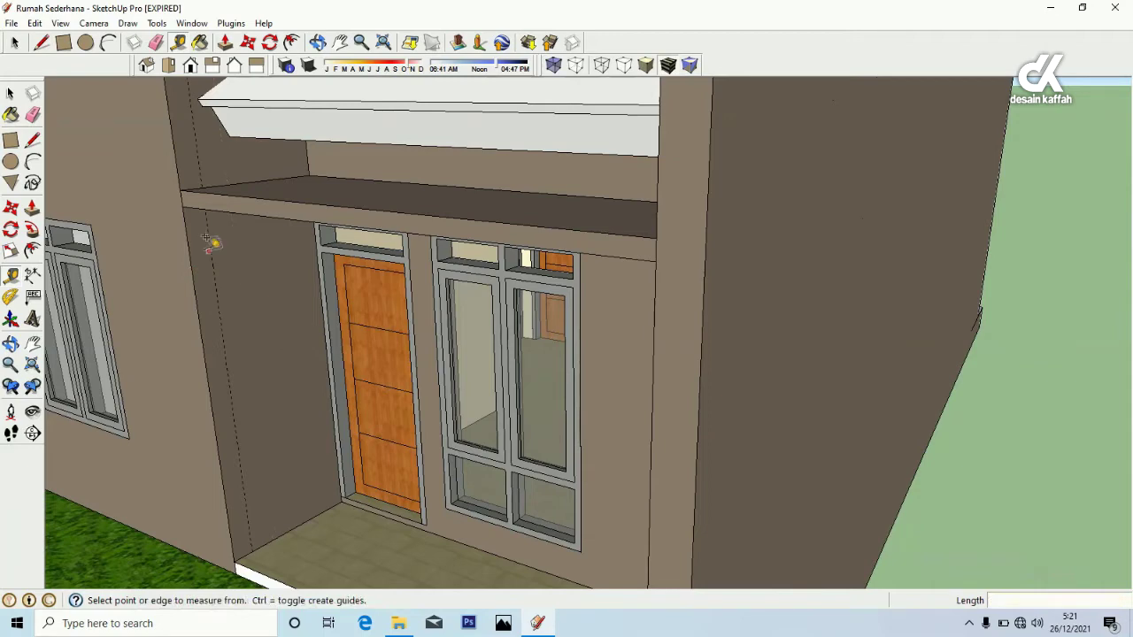
Place a horizontal guide on the porch side wall 20 cm below the underside of the canopy slab
scroll(212, 237, up, 4)
middle_drag(228, 234, 165, 161)
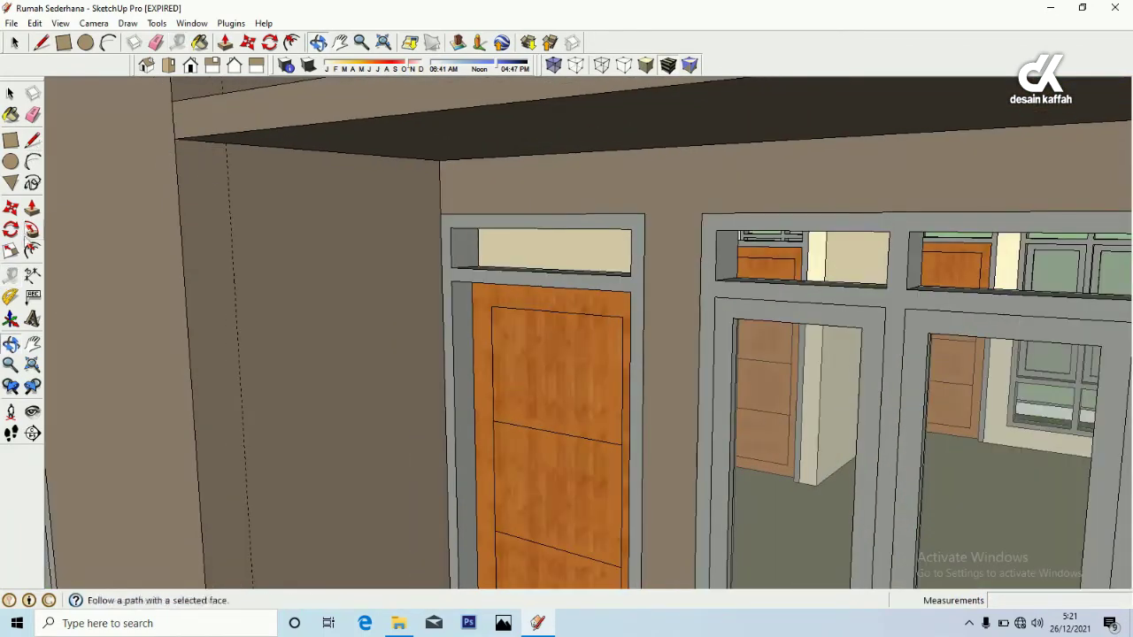
key(t)
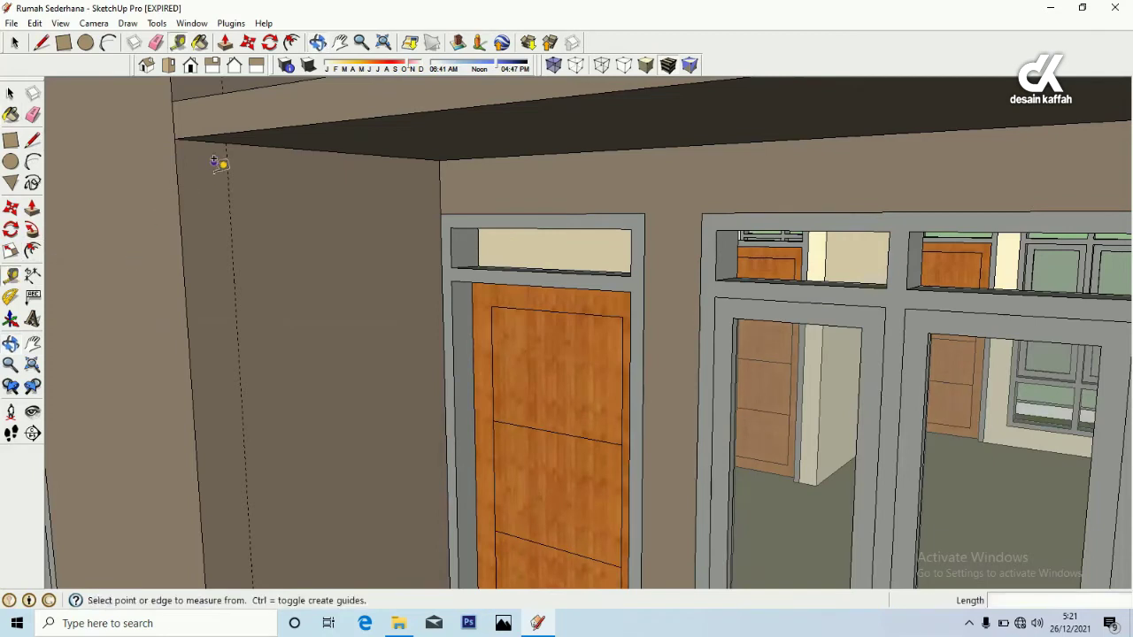
click(203, 139)
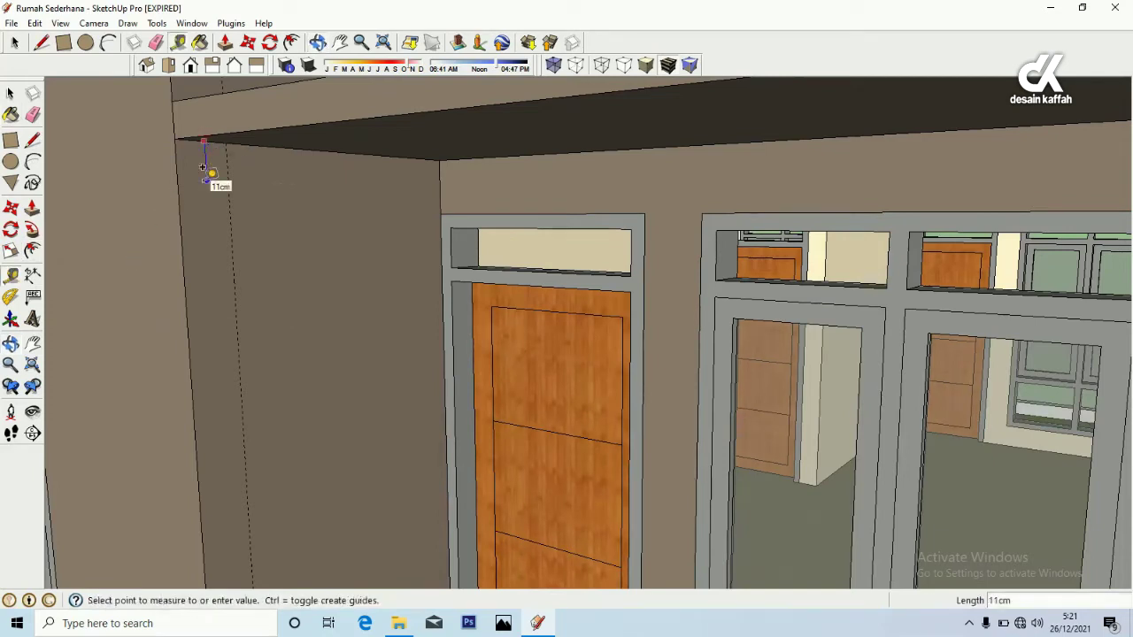
key(Return)
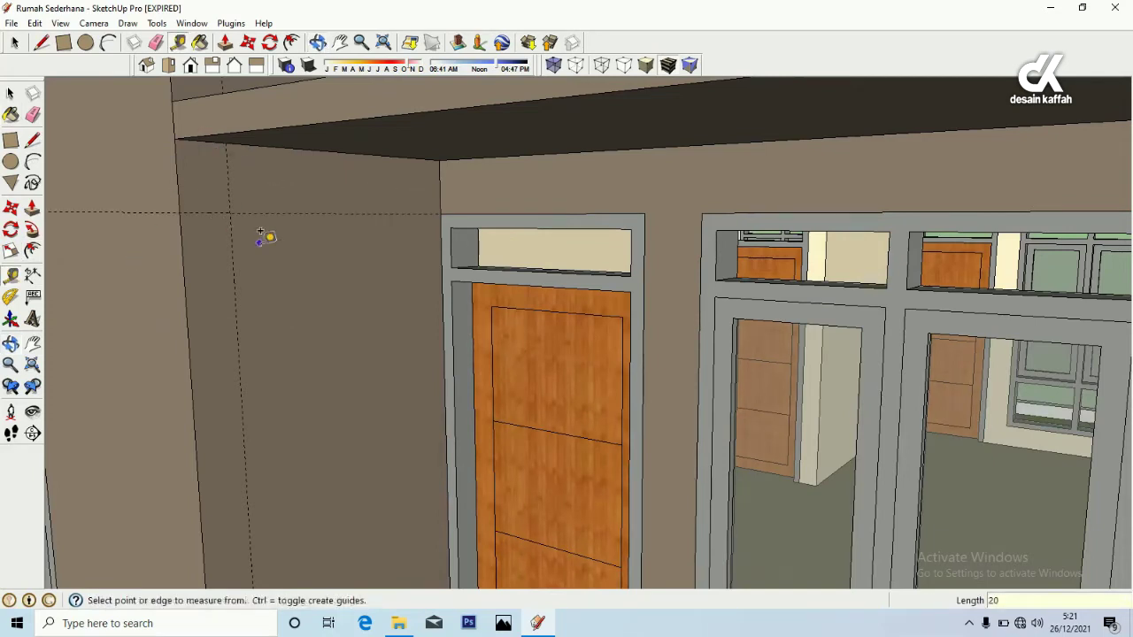
Draw a 20 by 15 cm rectangle between the guides and the upper front corner of the porch side wall
click(12, 140)
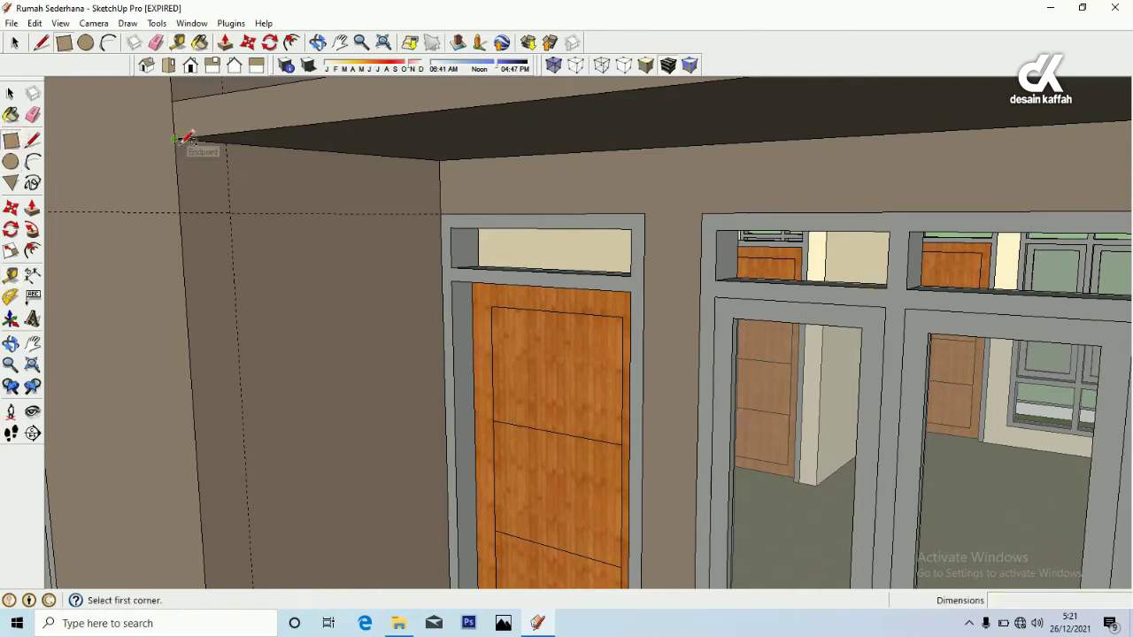
click(177, 139)
click(231, 213)
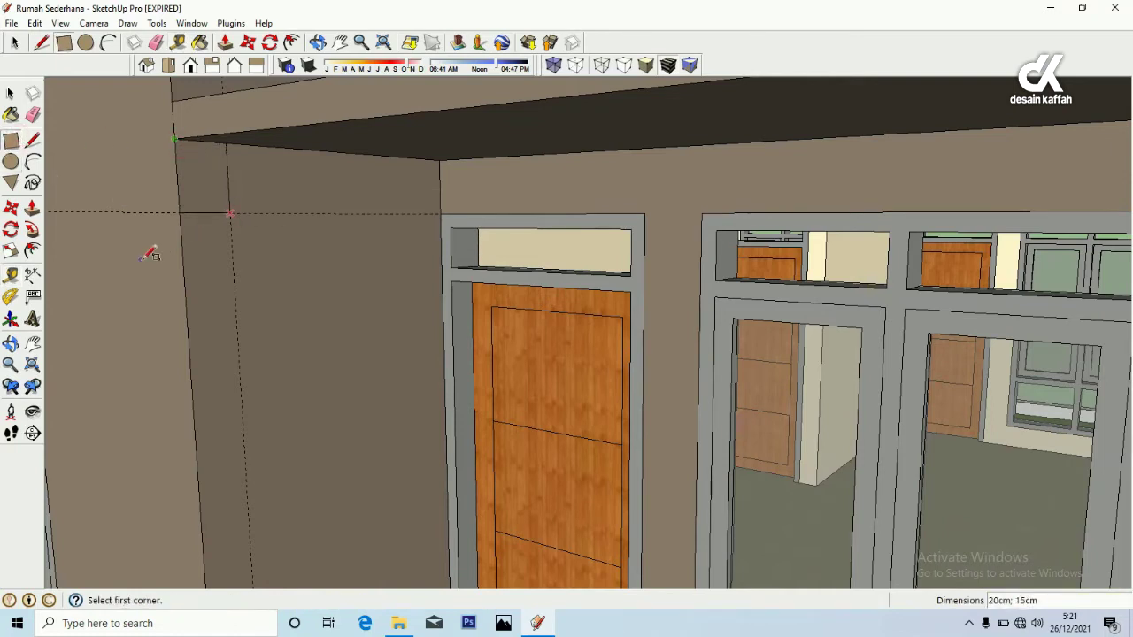
Extrude the small rectangle under the canopy across the porch to the opposite wall to form a beam
click(32, 207)
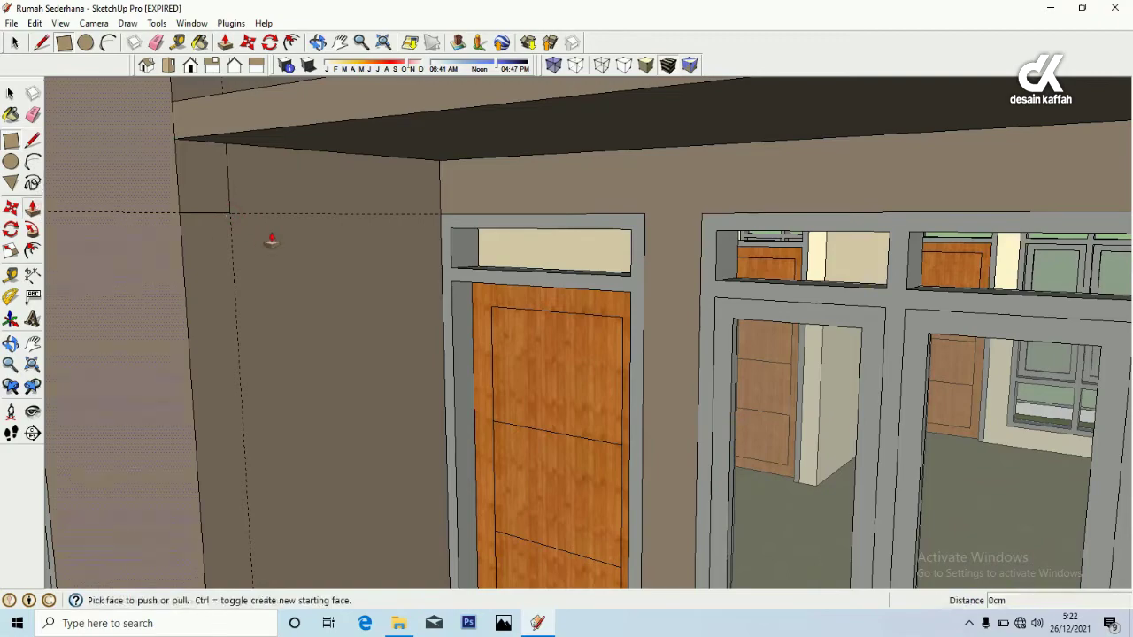
scroll(253, 229, down, 5)
scroll(250, 228, down, 2)
click(235, 203)
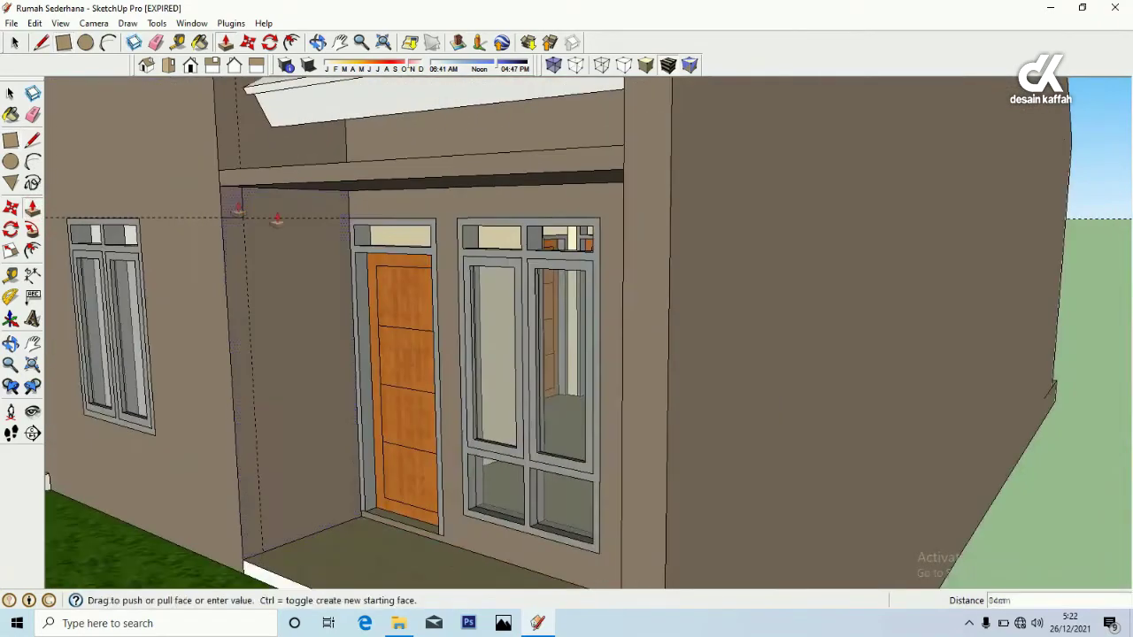
click(623, 191)
Extrude the canopy slab's front face outward 40 cm and erase the leftover guide lines on the porch
click(575, 165)
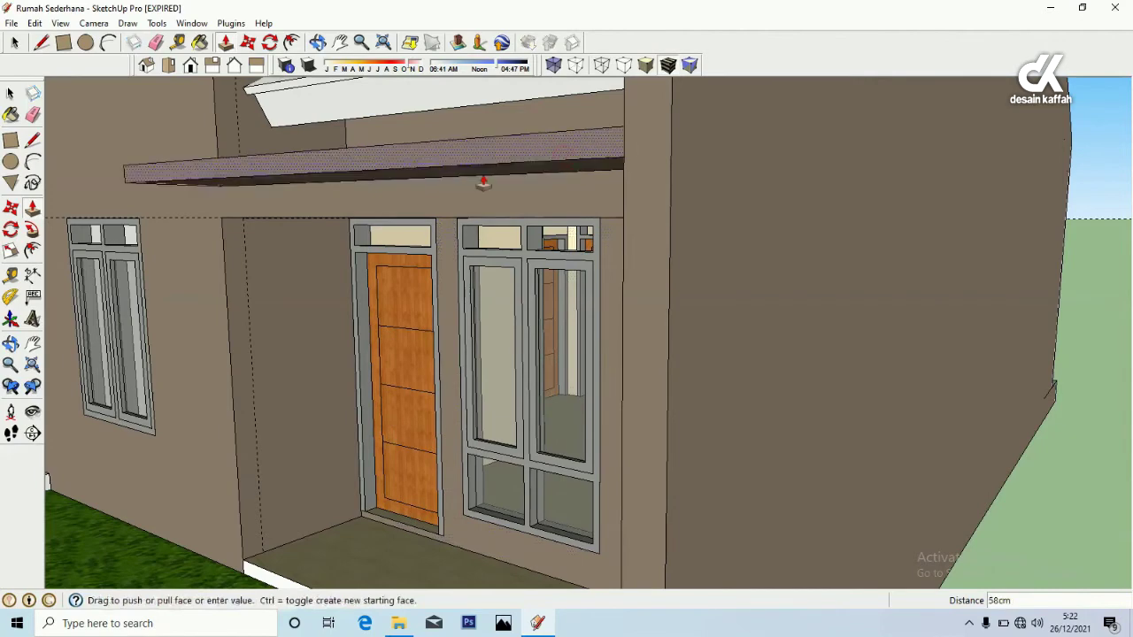
text(40)
key(Return)
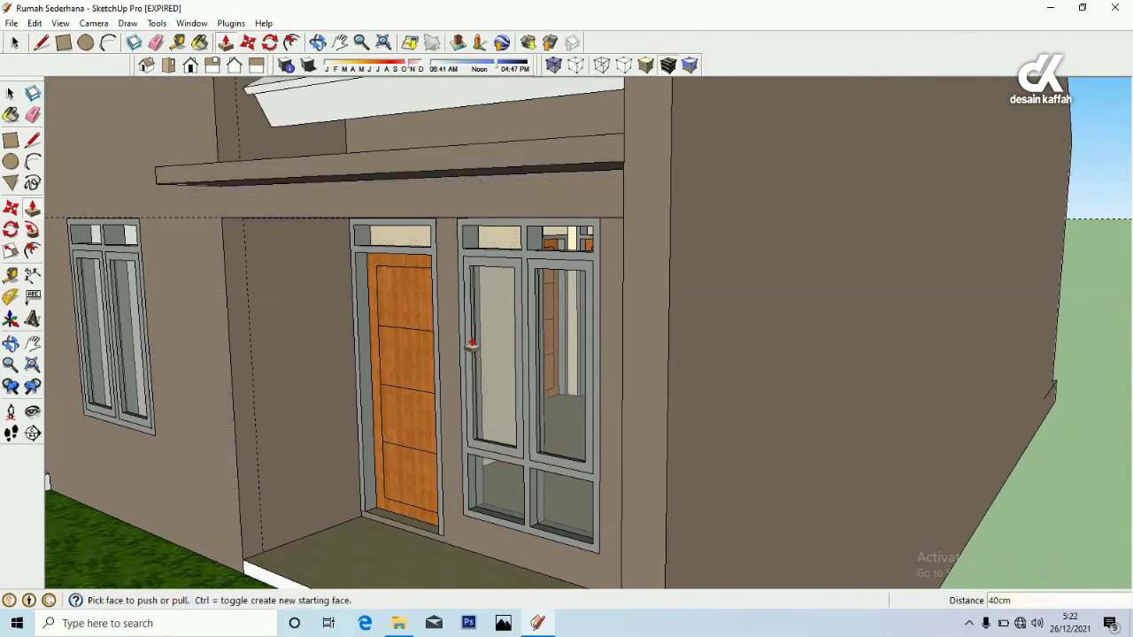
scroll(327, 269, down, 5)
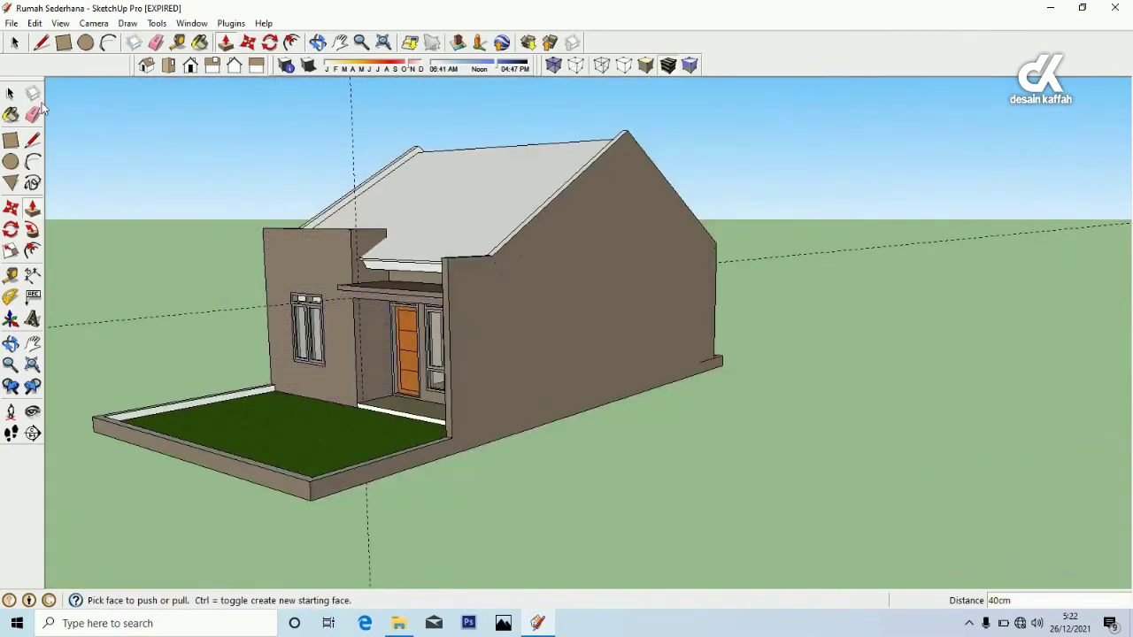
click(33, 114)
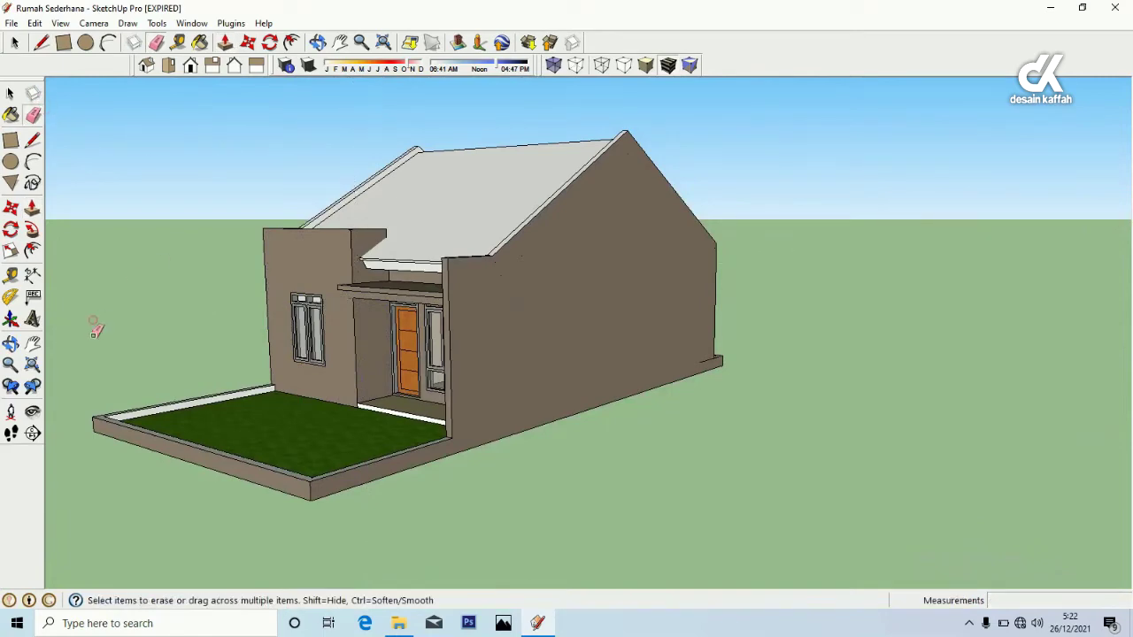
Draw a vertical line from the canopy slab's underside down to the beam's lower corner, separating the beam from the front wall
click(12, 345)
scroll(305, 363, down, 3)
drag(372, 354, 630, 350)
scroll(520, 219, up, 6)
scroll(520, 219, up, 8)
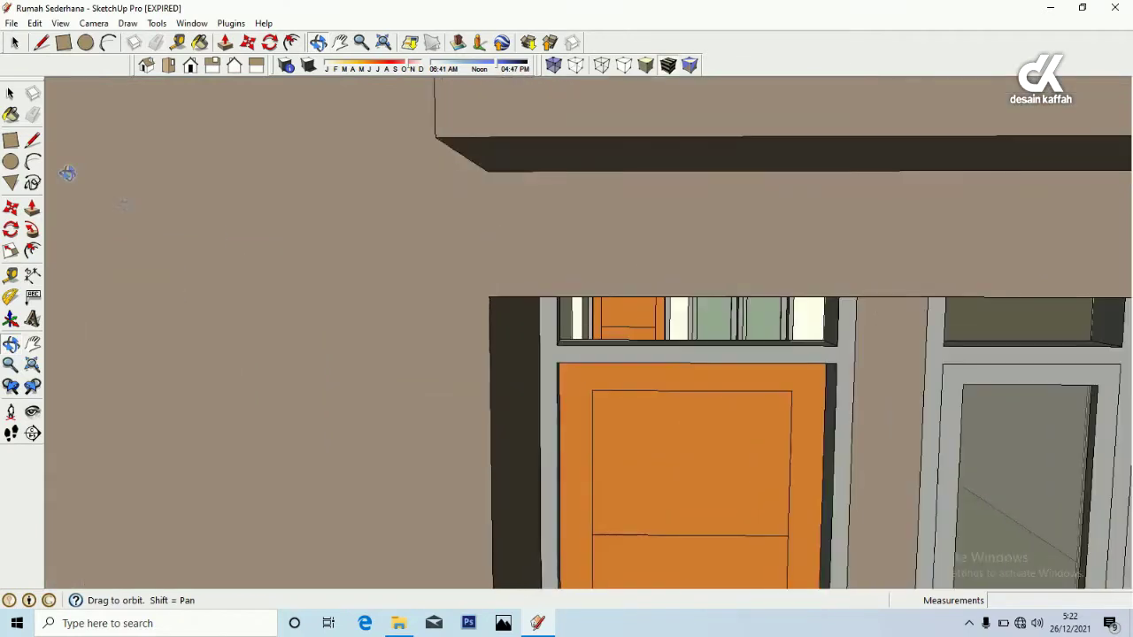
click(33, 139)
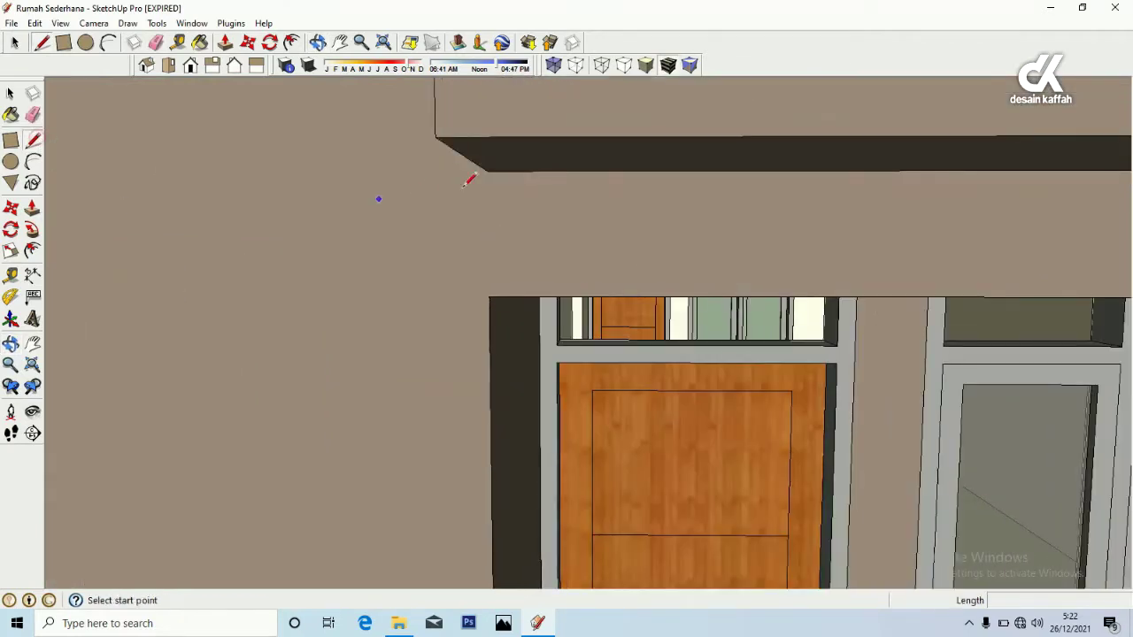
click(486, 170)
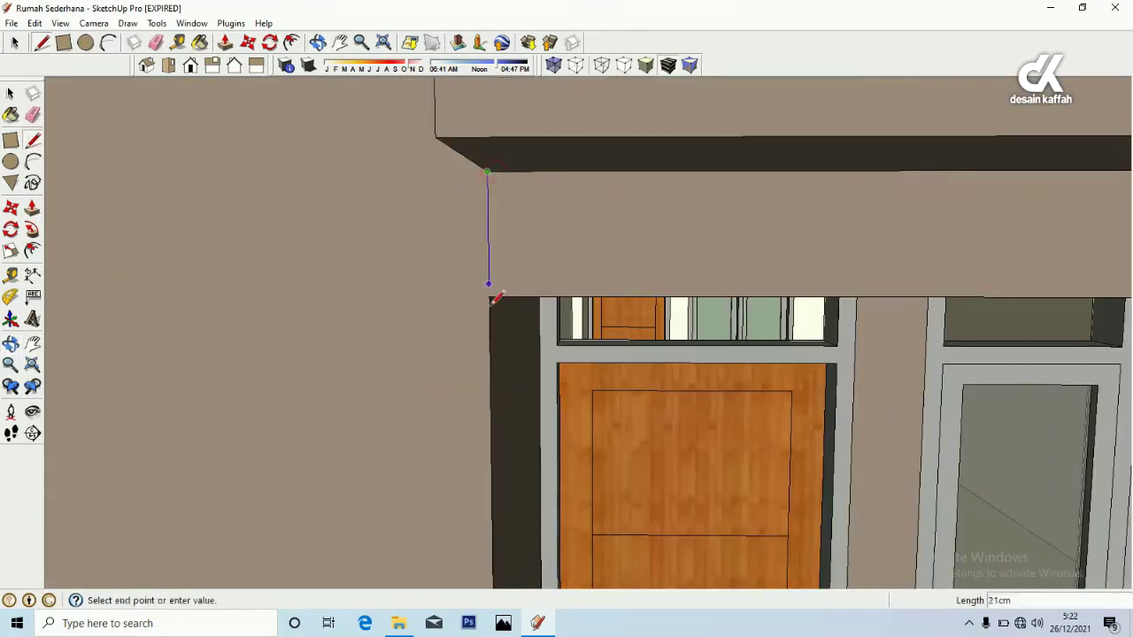
scroll(381, 301, down, 8)
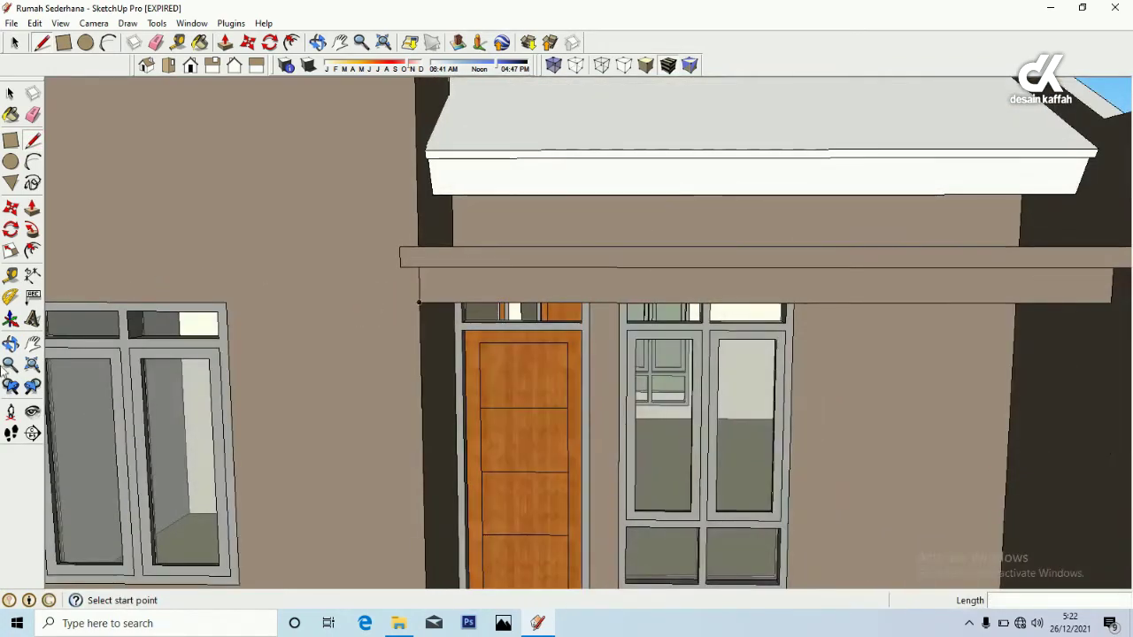
Place a horizontal guide 10 cm above the front window frame and a second one 10 cm above it
click(11, 344)
drag(407, 265, 467, 254)
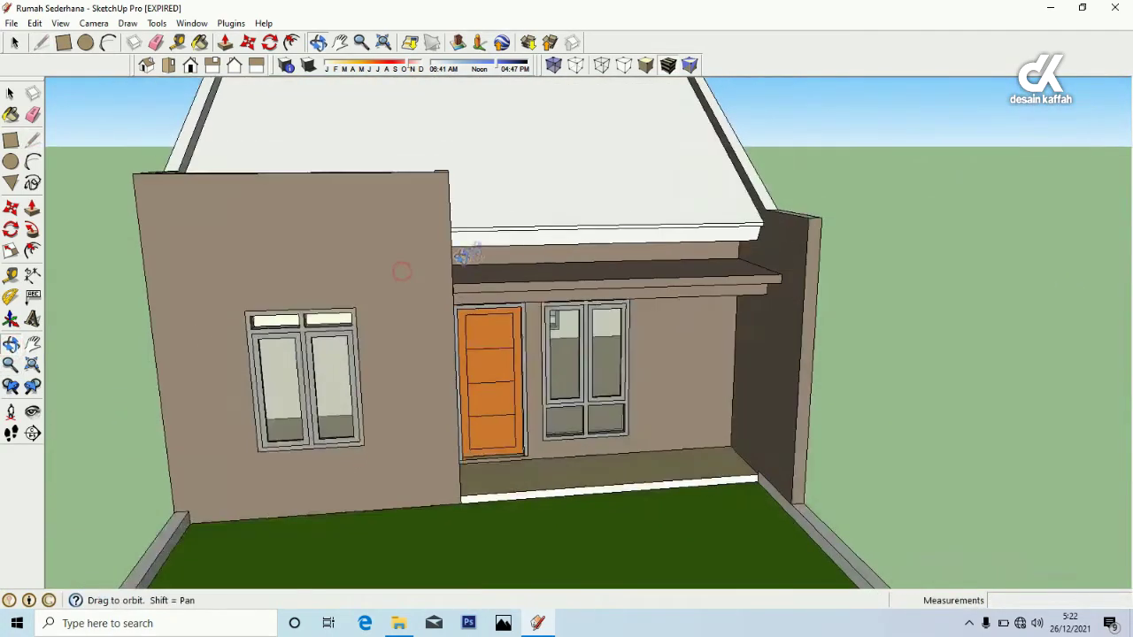
scroll(407, 283, down, 3)
scroll(301, 337, up, 10)
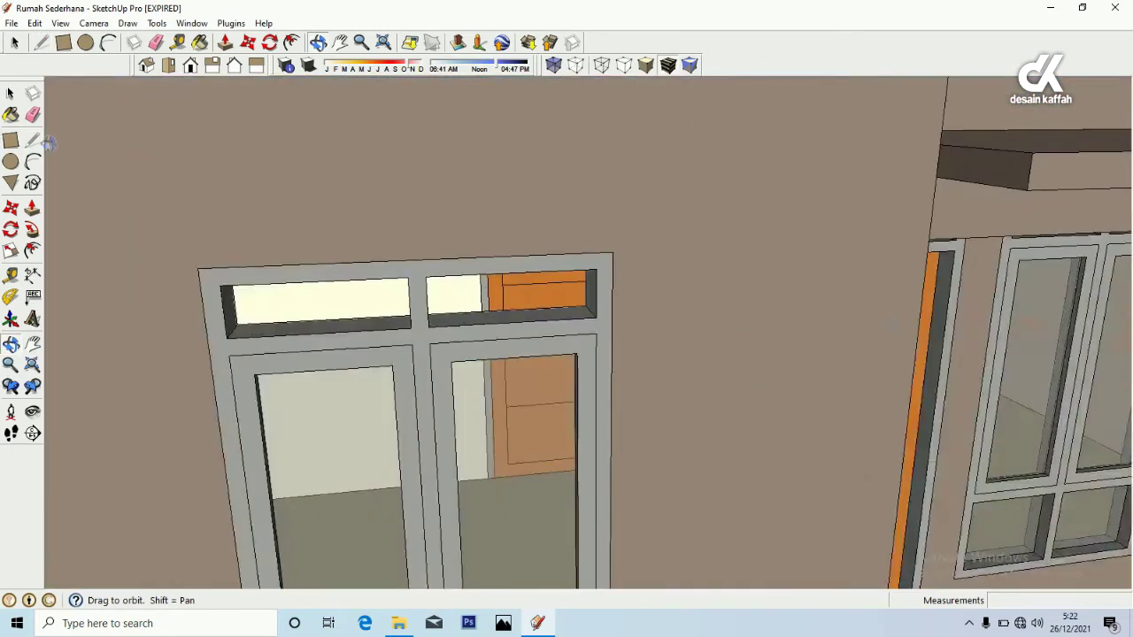
click(10, 275)
click(365, 260)
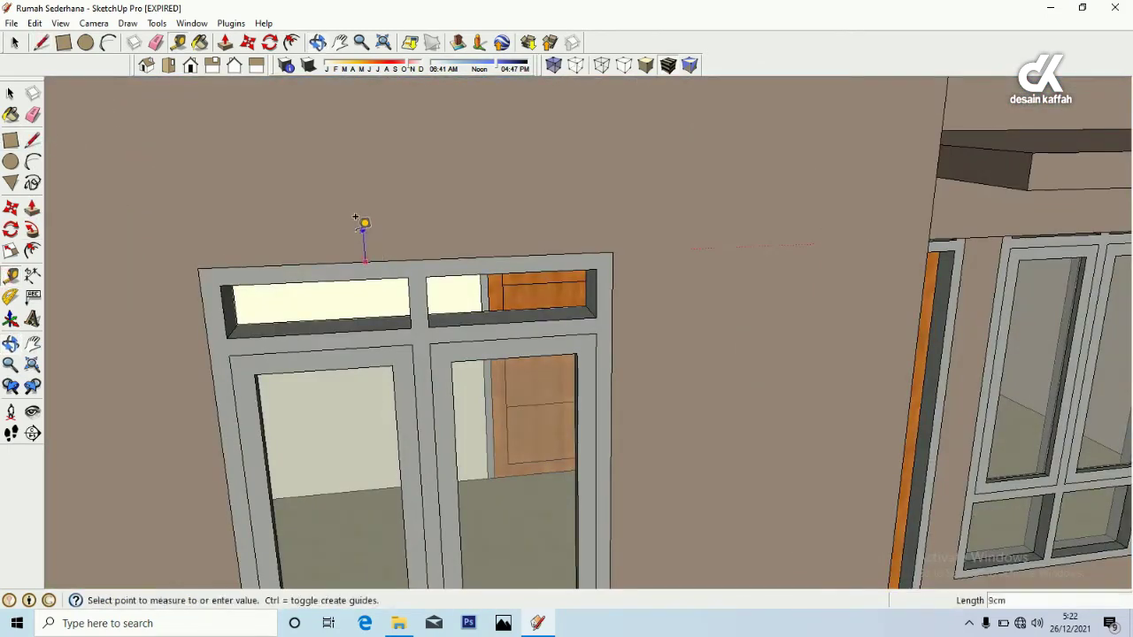
click(355, 217)
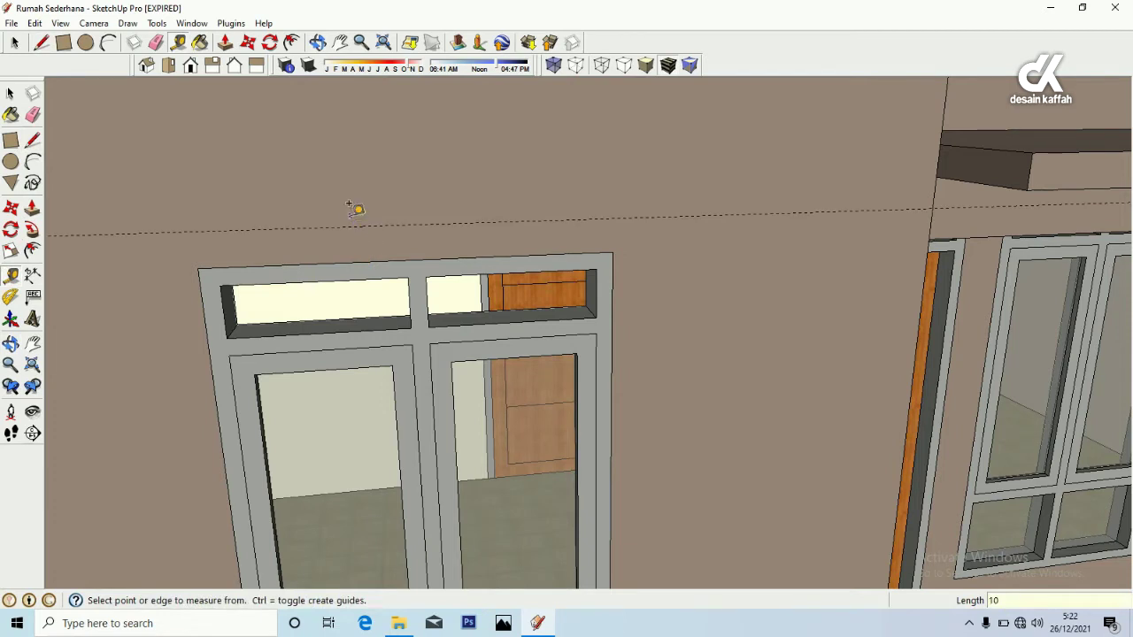
click(352, 225)
text(10)
key(Return)
Place vertical guides 10 cm outside both sides of the front window frame
click(200, 283)
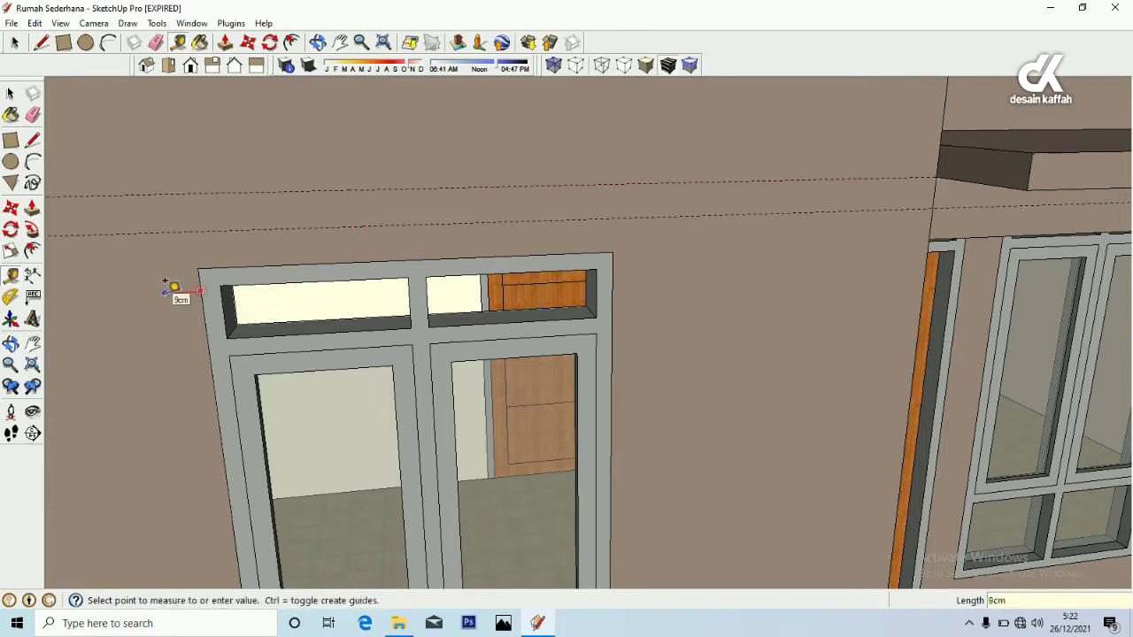
click(163, 283)
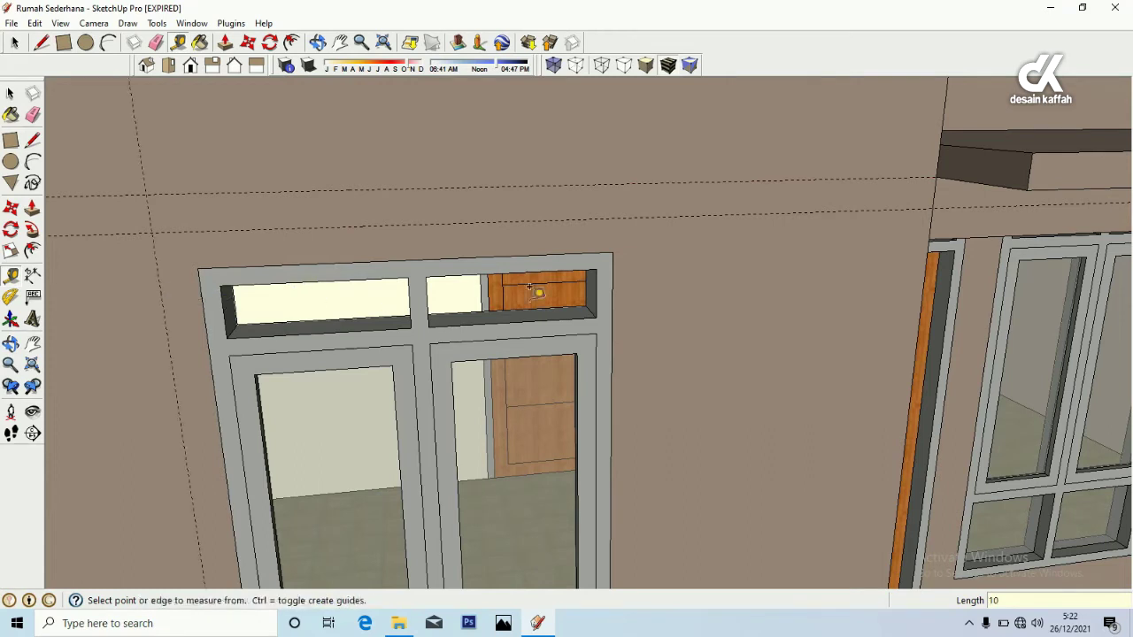
click(613, 266)
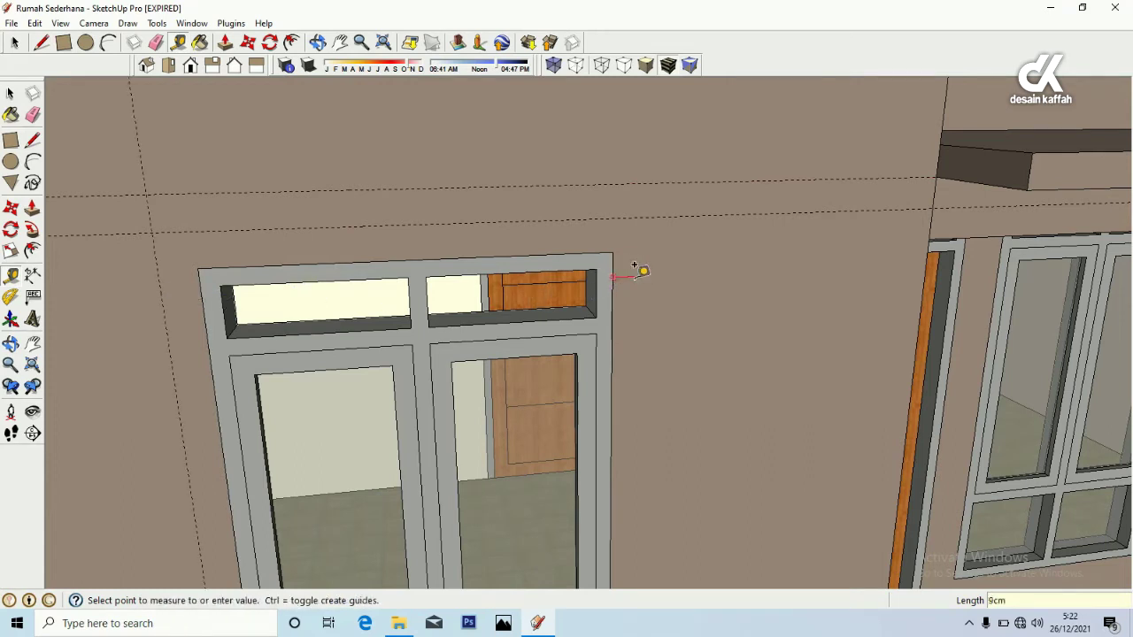
click(643, 270)
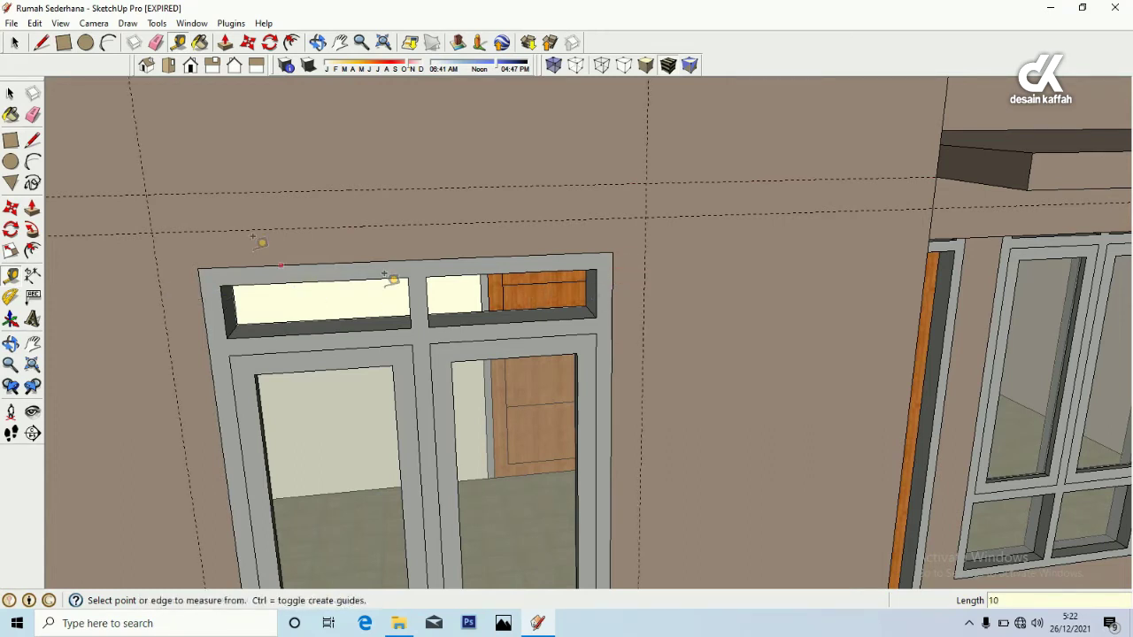
Draw a 135 by 10 cm rectangle above the front window within the guides
click(10, 139)
click(146, 194)
click(646, 215)
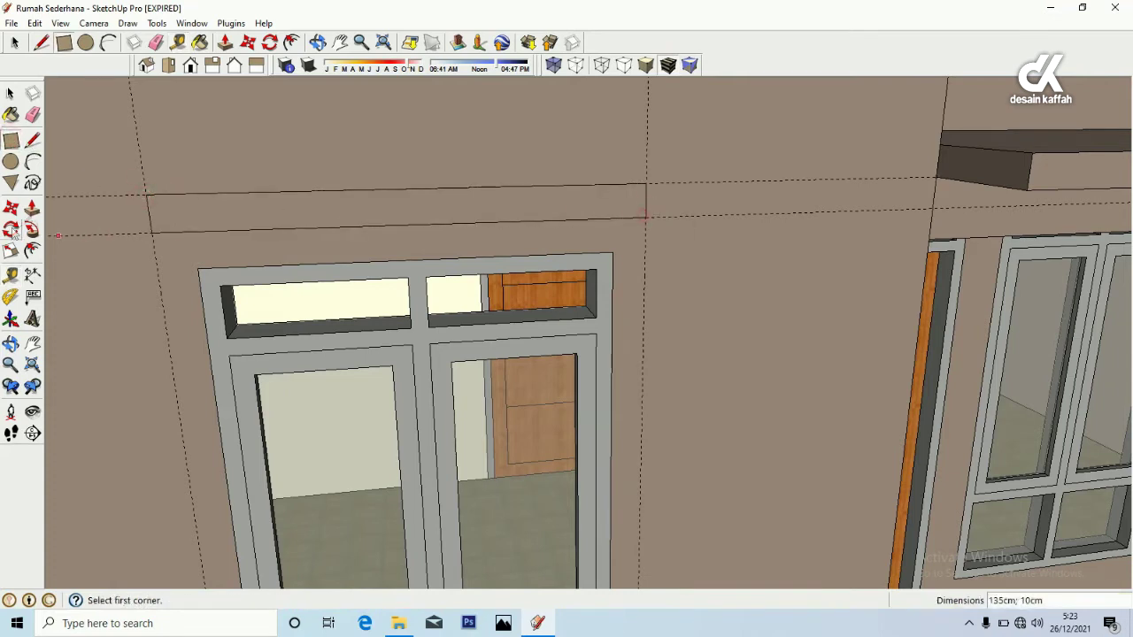
Extrude the rectangle above the front window outward 40 cm to form a canopy
click(32, 208)
click(203, 215)
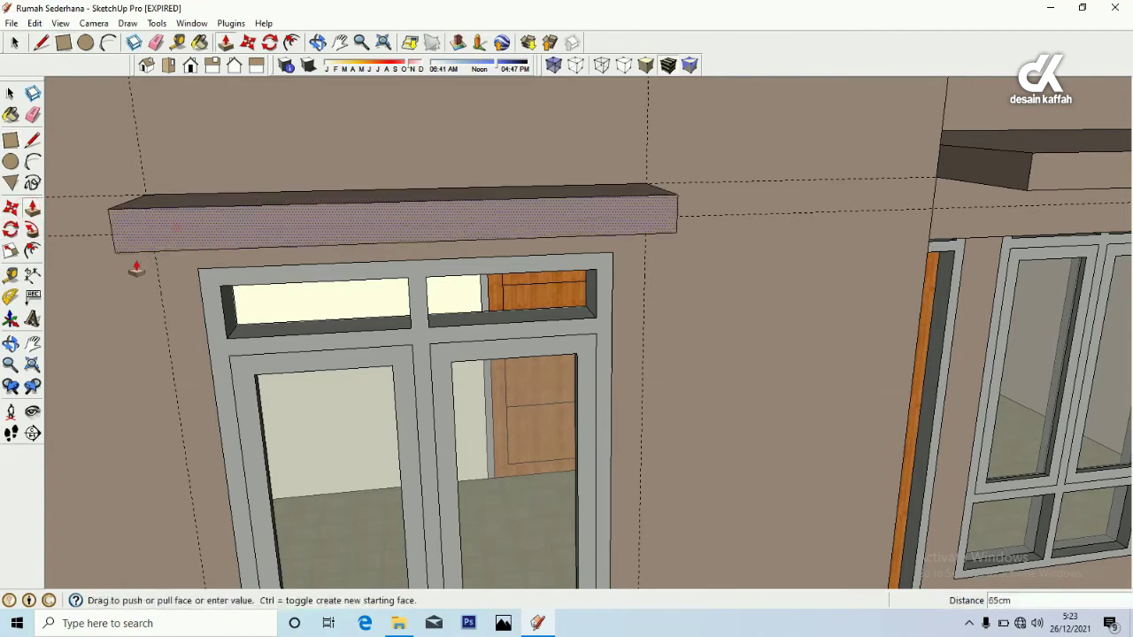
text(40)
key(Return)
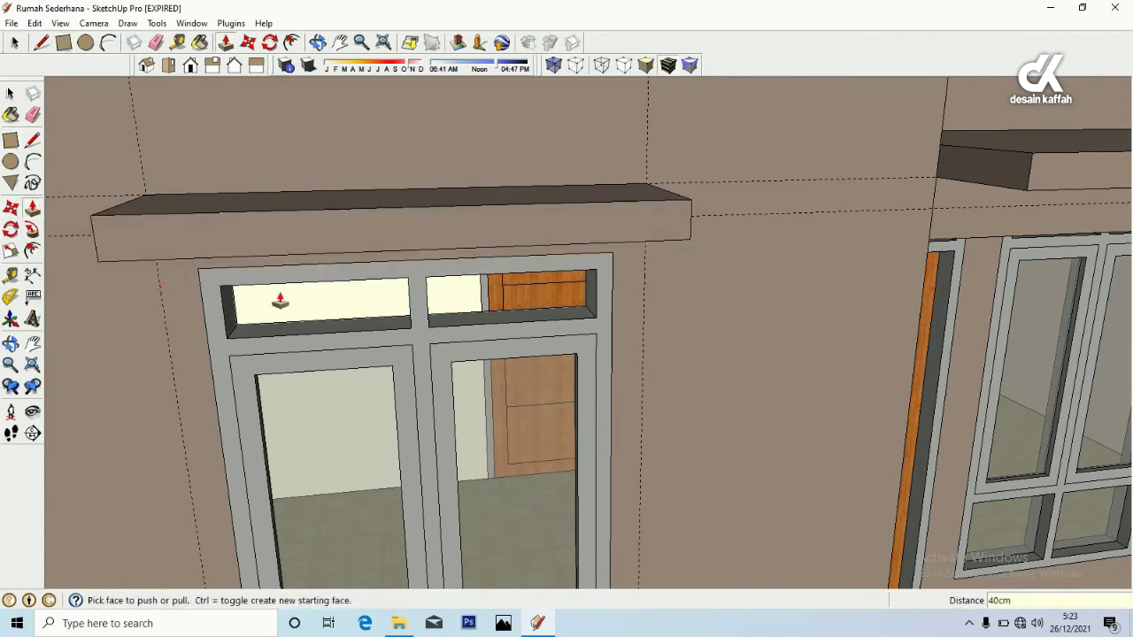
Erase the guide lines around the front window's canopy
scroll(292, 305, down, 3)
click(31, 115)
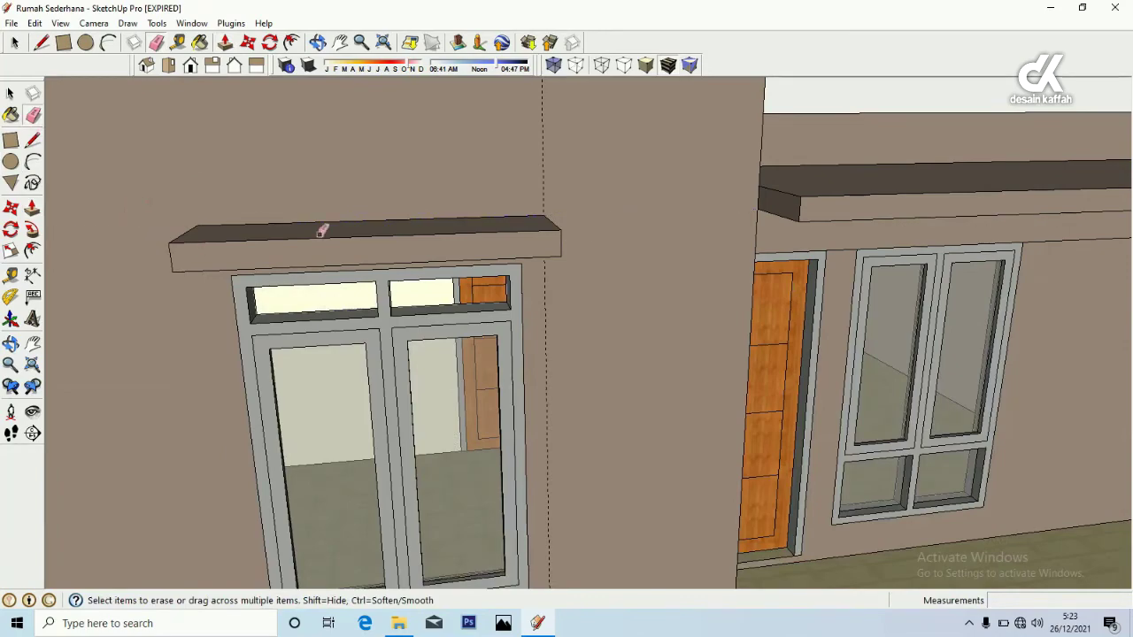
scroll(323, 231, down, 2)
scroll(390, 213, down, 6)
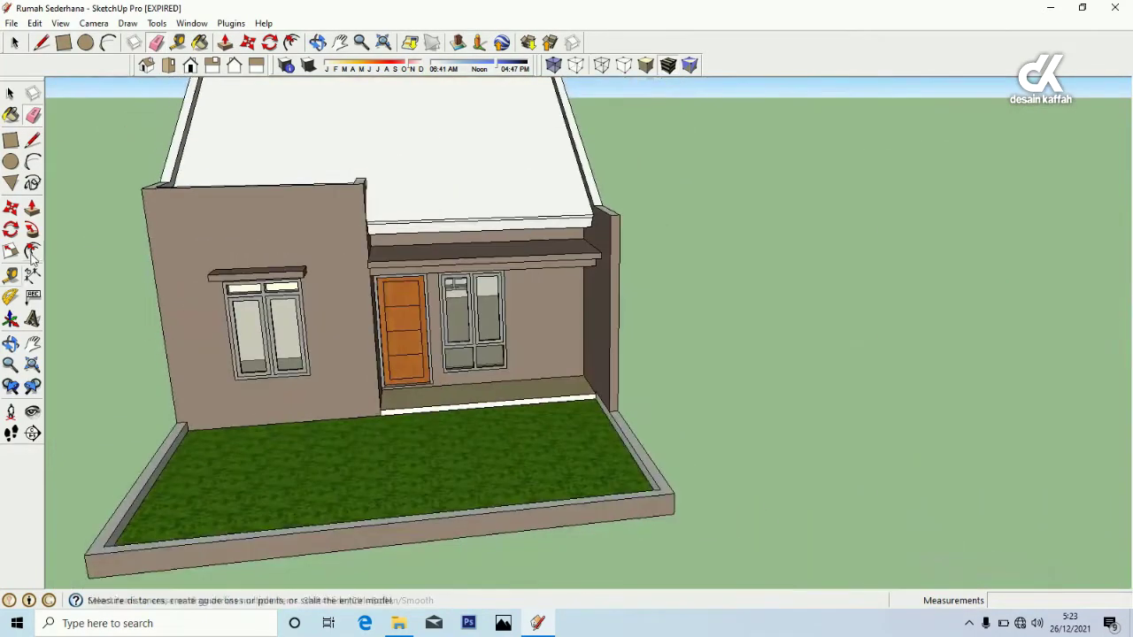
Paint the front roof slope and its lower edge with the Roofing_Shingles_Asphalt material
click(10, 344)
drag(230, 332, 592, 309)
click(10, 115)
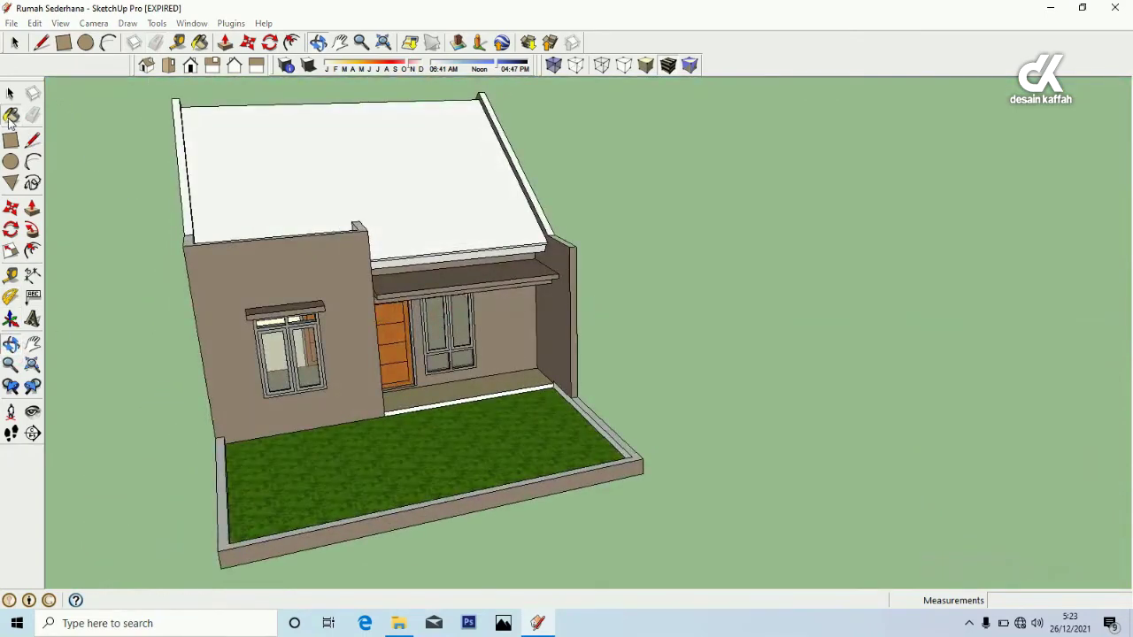
click(1045, 184)
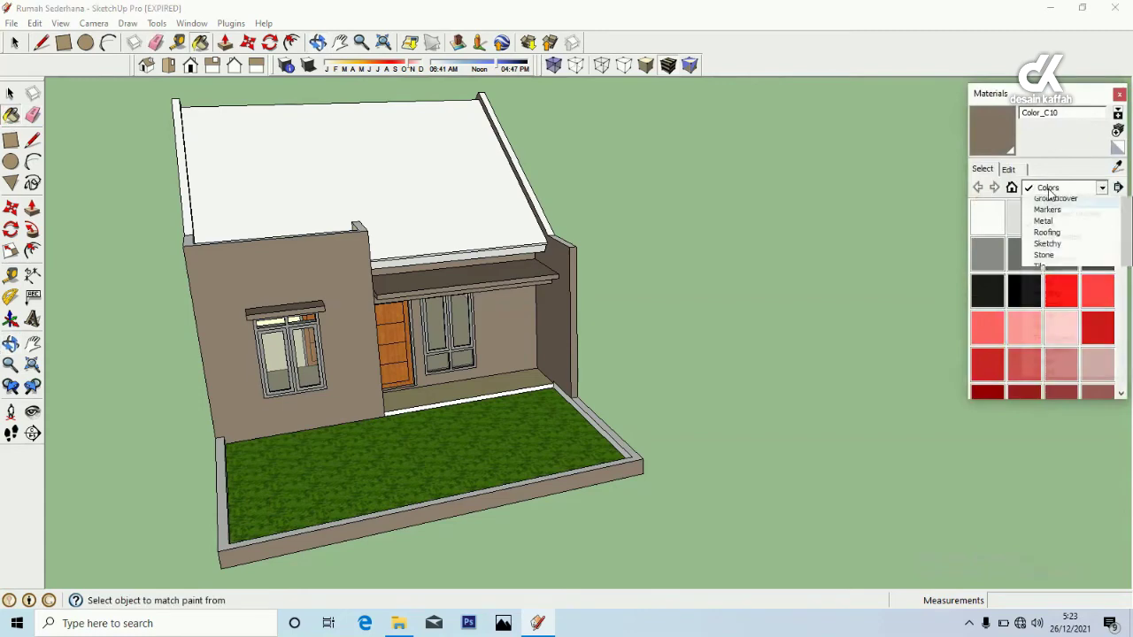
click(1053, 293)
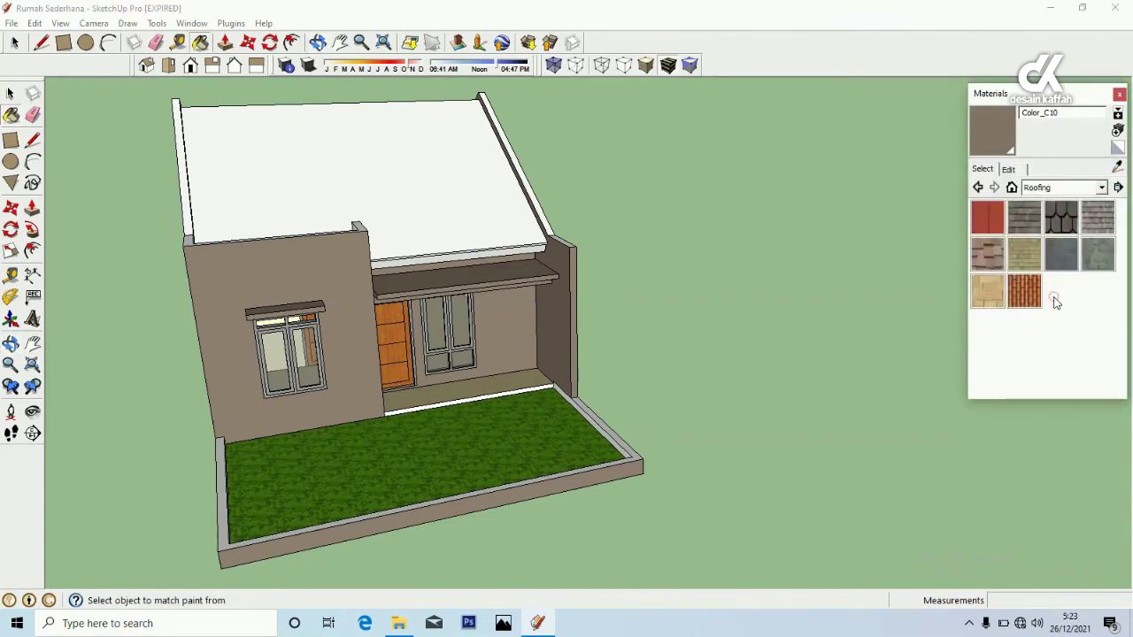
click(1024, 229)
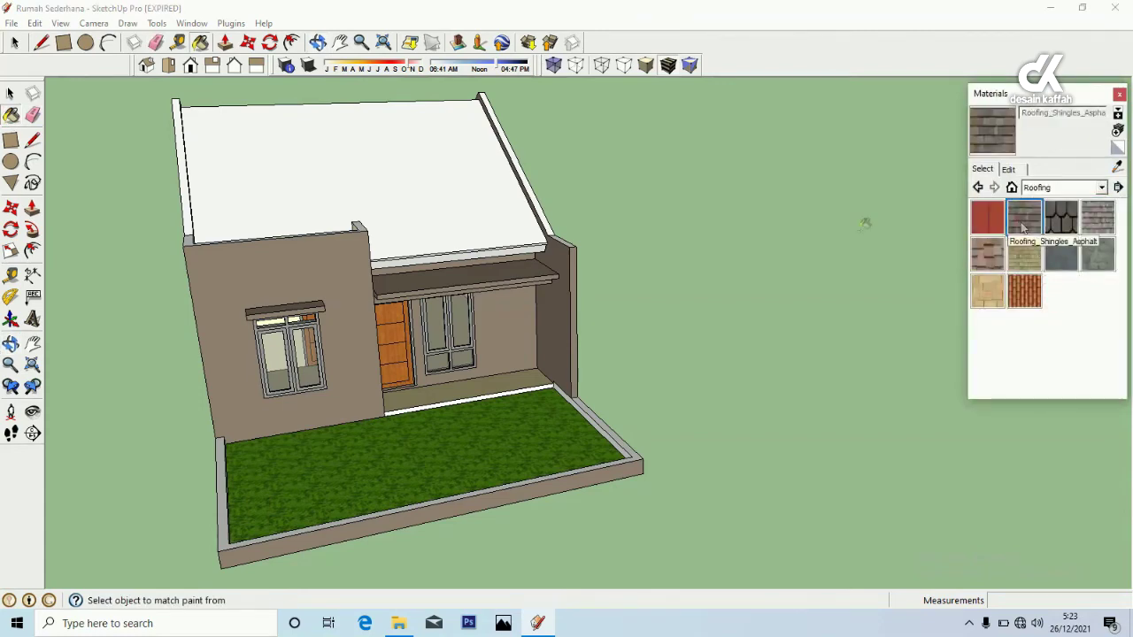
click(394, 185)
scroll(480, 274, up, 10)
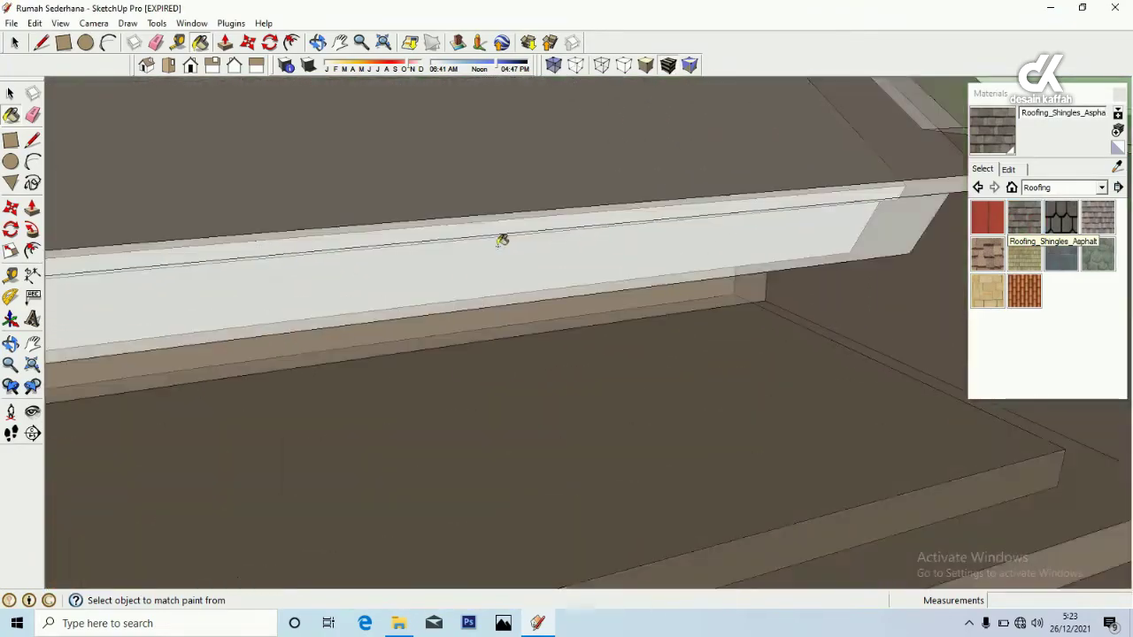
scroll(501, 240, down, 2)
click(493, 220)
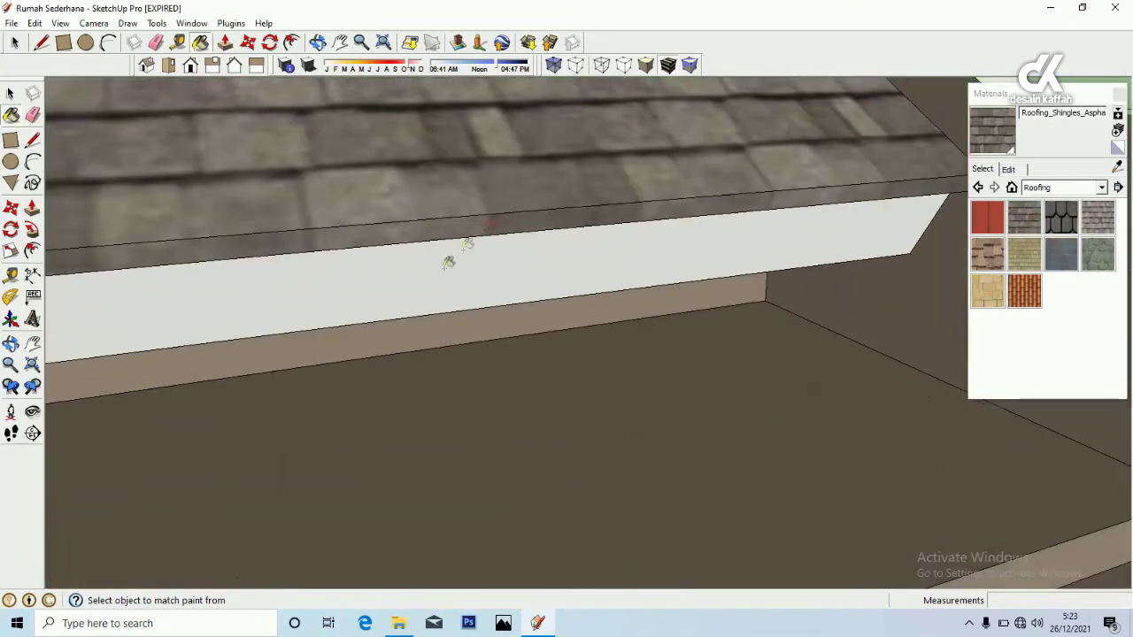
Paint the rear roof slope and its lower edge with the same asphalt shingles material
scroll(466, 239, down, 5)
middle_drag(461, 278, 313, 329)
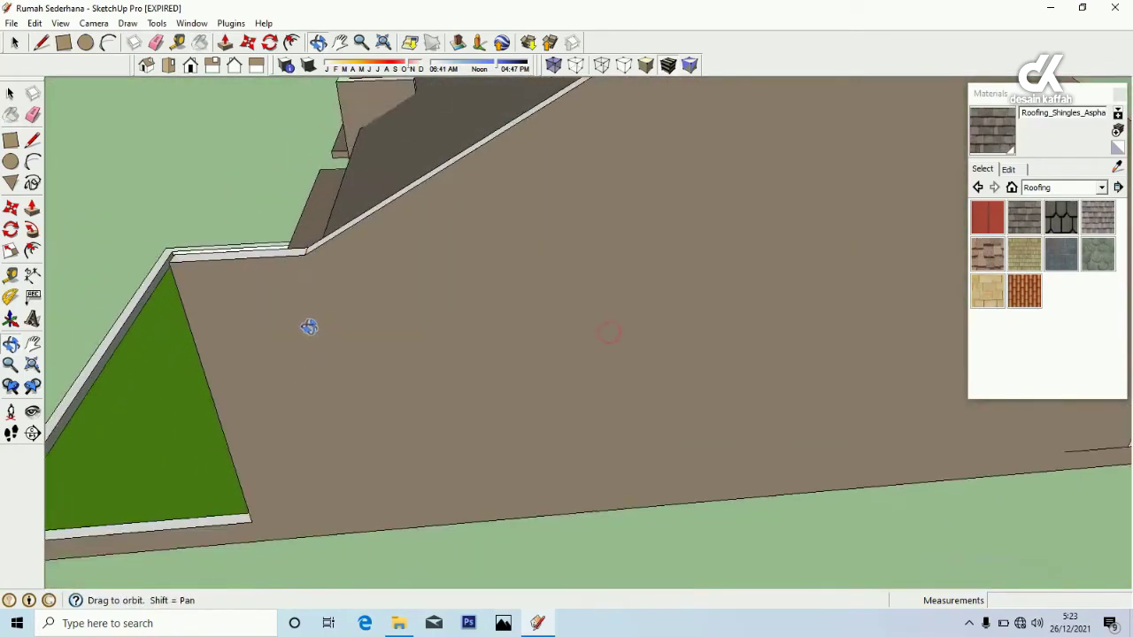
scroll(610, 342, down, 5)
middle_drag(610, 342, 395, 342)
click(991, 136)
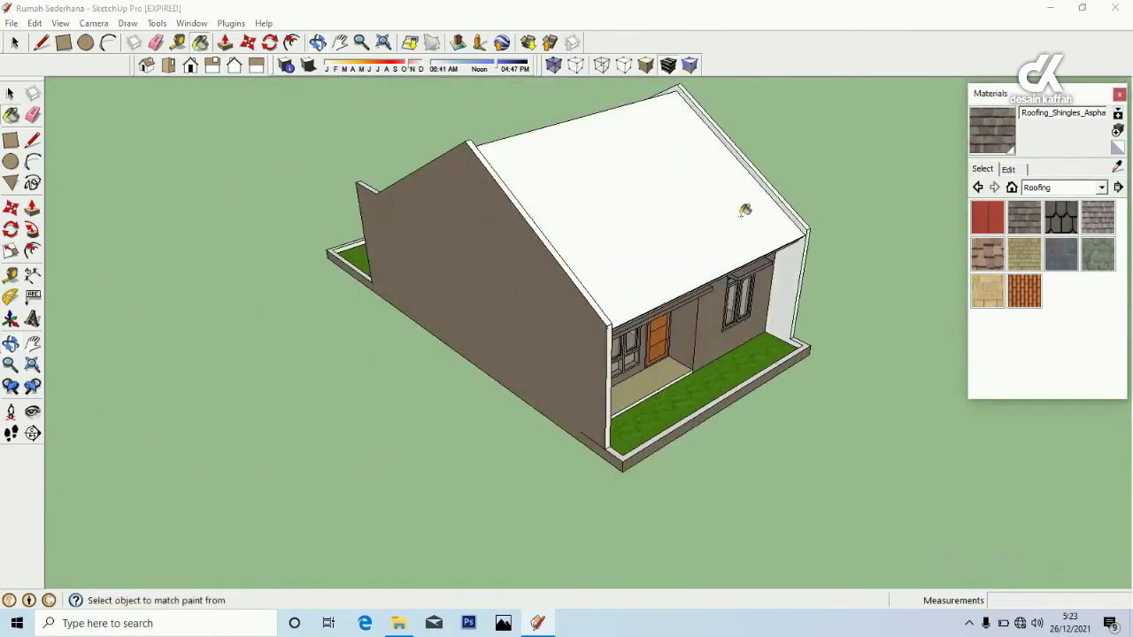
click(743, 226)
scroll(740, 265, up, 5)
scroll(678, 271, up, 6)
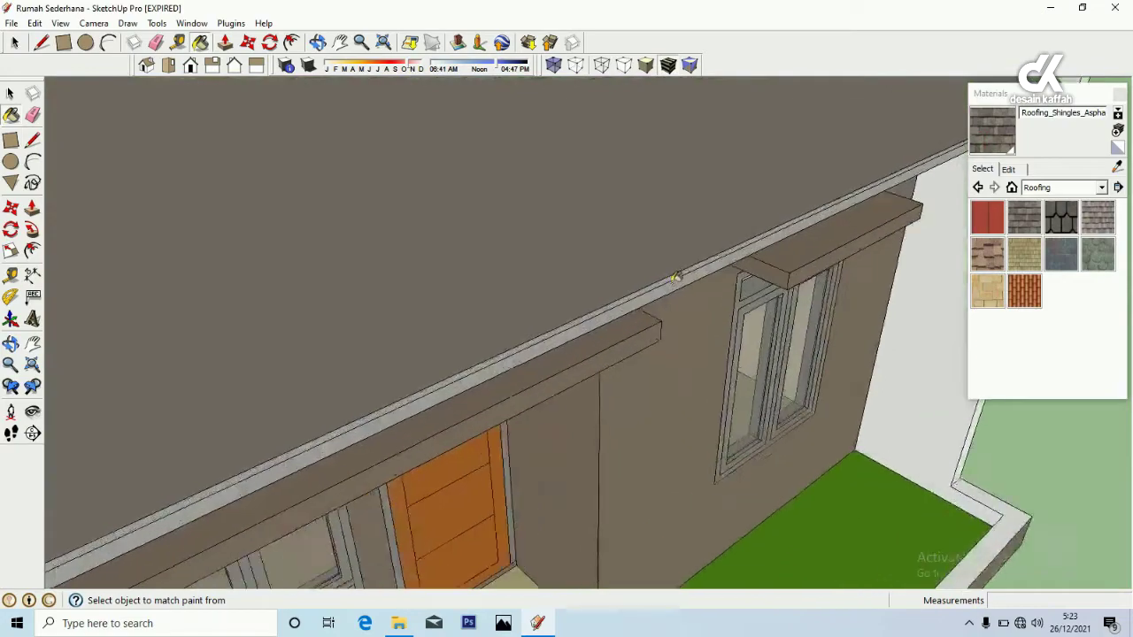
click(668, 264)
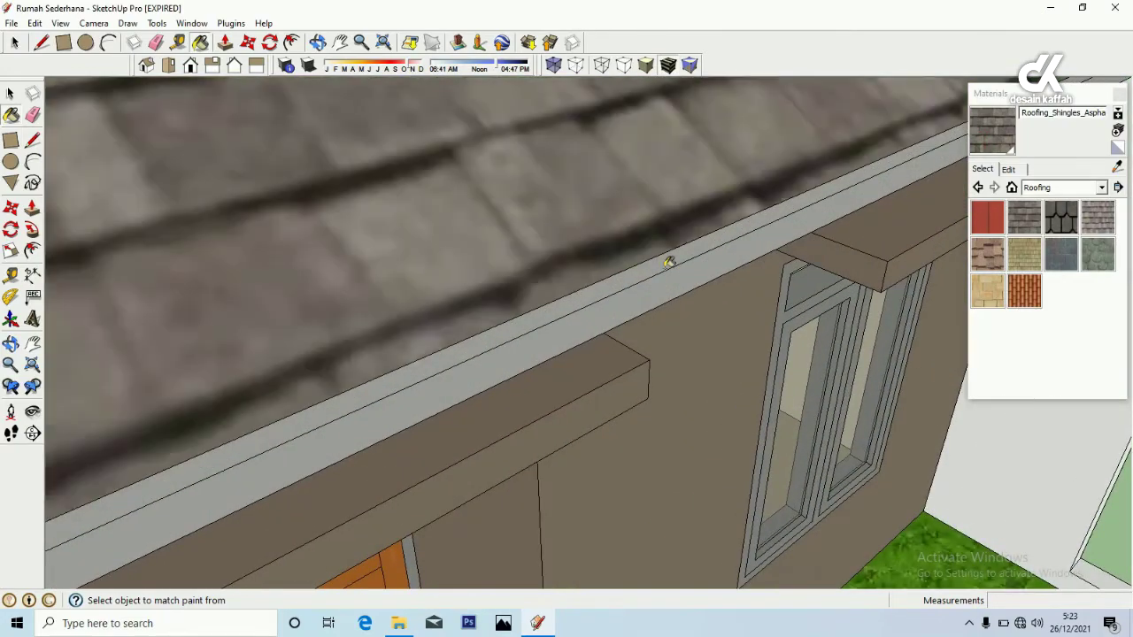
scroll(660, 294, down, 3)
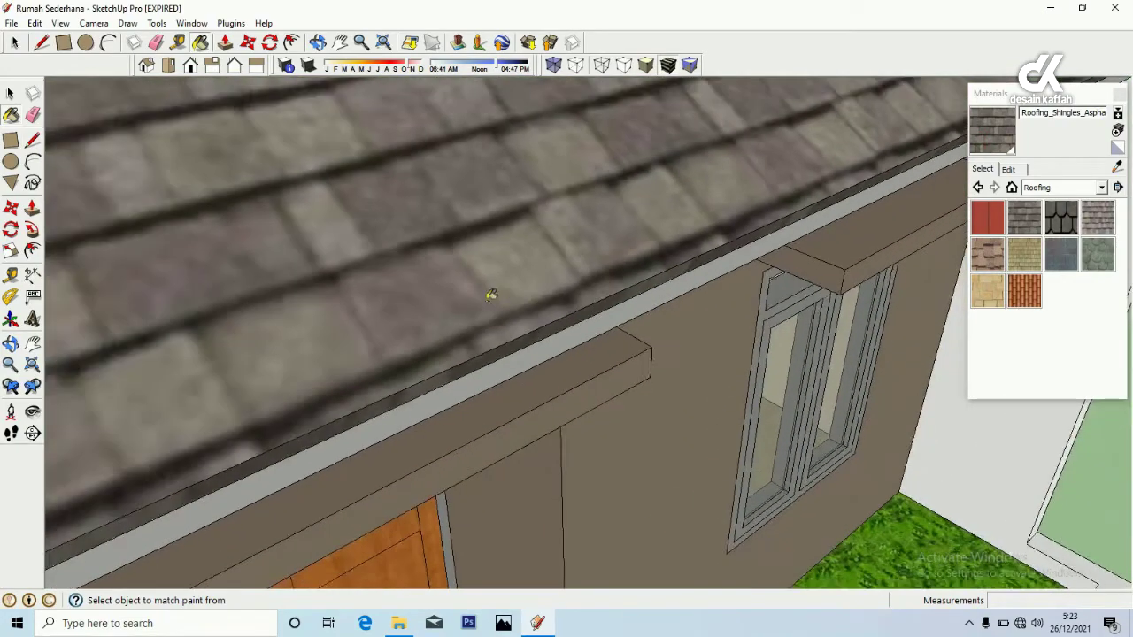
key(ctrl+z)
Erase the stray line on the outer side wall near the rear yard's corner
scroll(475, 296, down, 8)
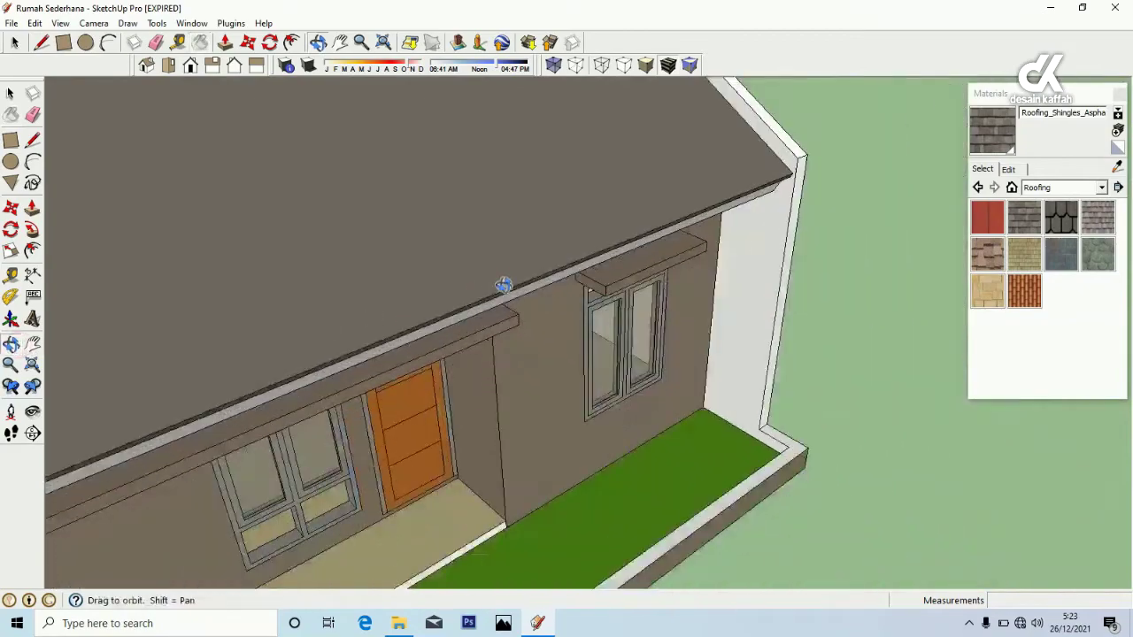
drag(387, 354, 577, 418)
scroll(619, 434, up, 5)
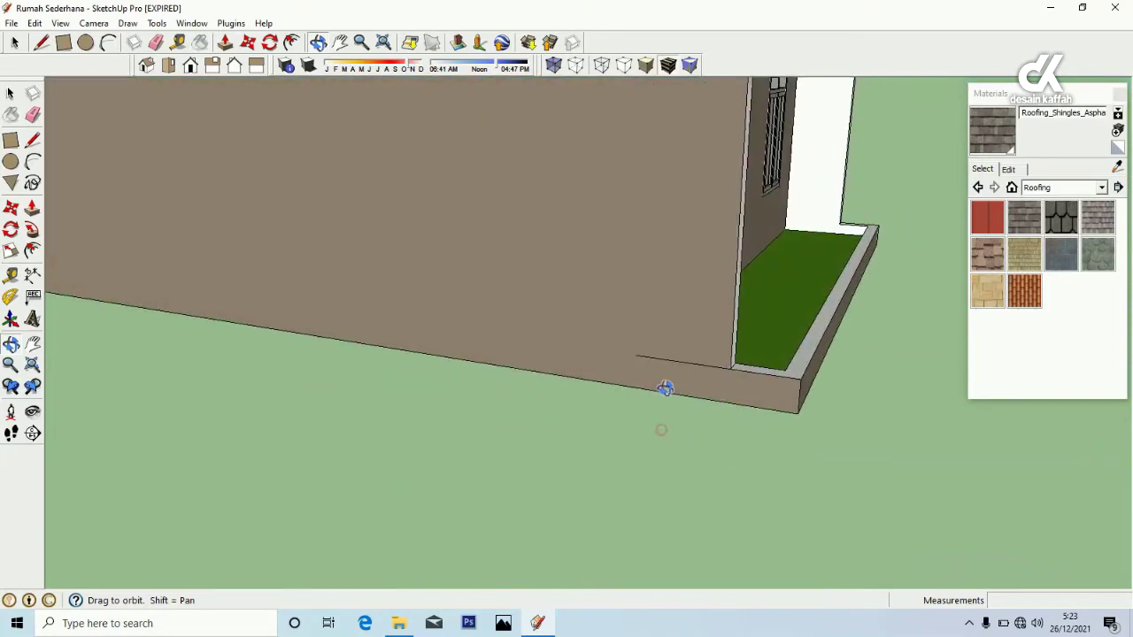
click(32, 115)
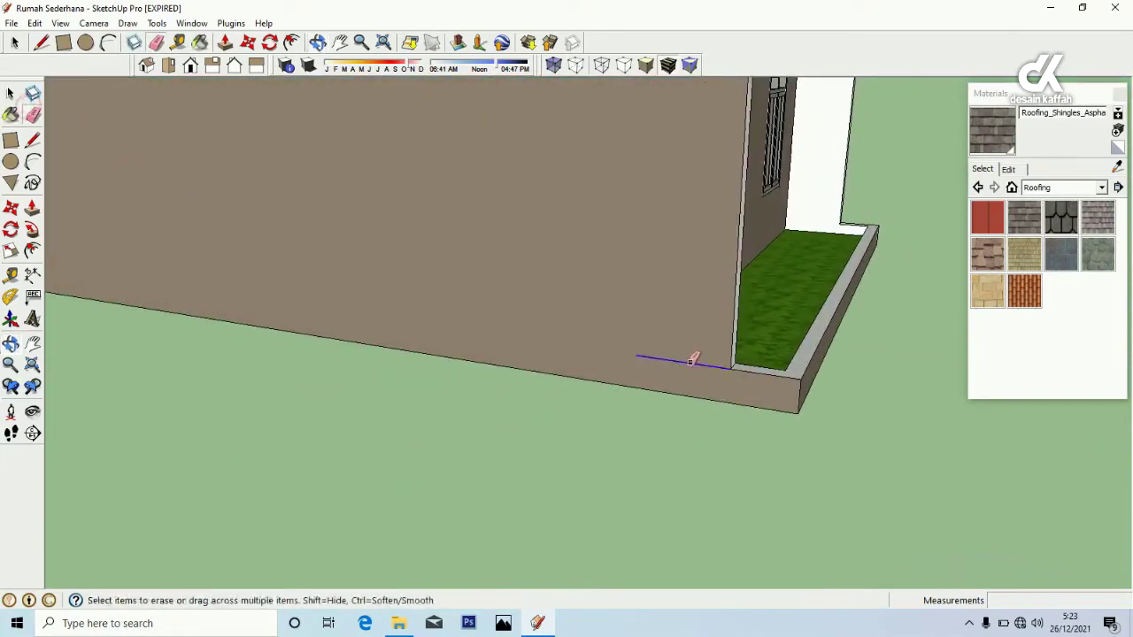
middle_drag(771, 365, 699, 382)
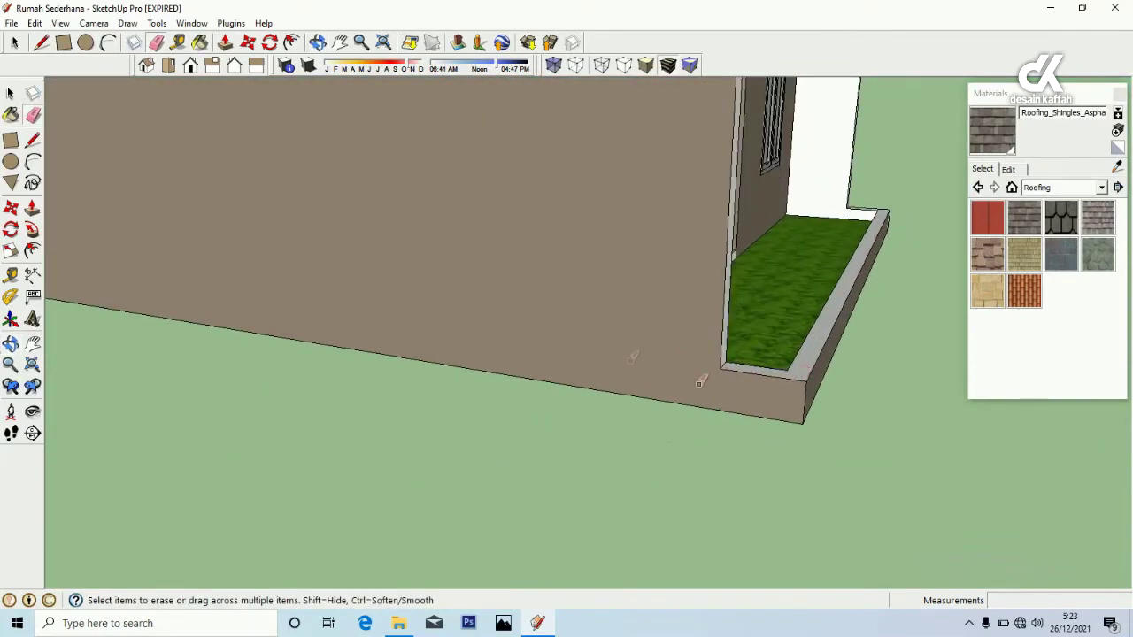
Push/Pull the top of the low wall around the rear yard upward by 100 cm
click(32, 207)
click(813, 365)
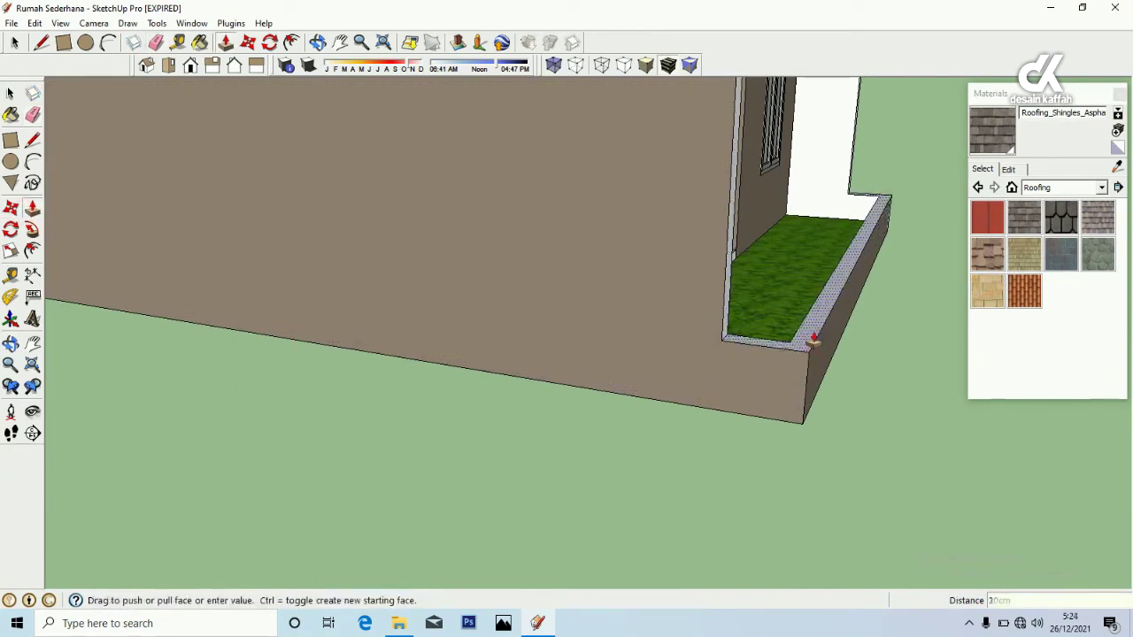
key(Return)
middle_drag(723, 399, 124, 388)
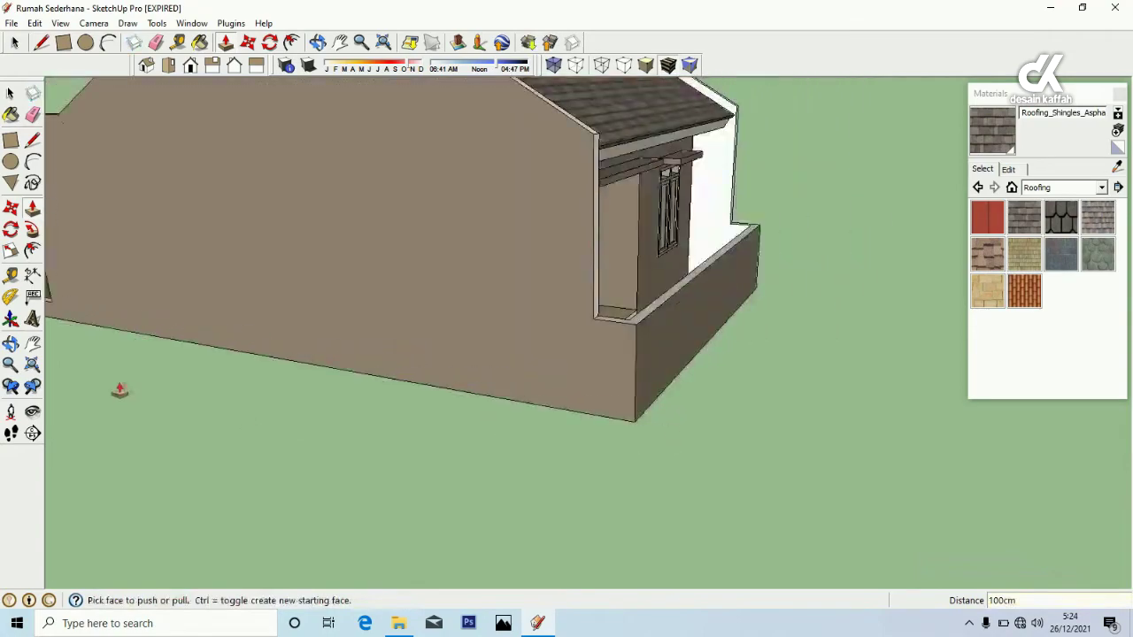
Paint the top and front edge of the front porch canopy white with Color_000
click(11, 344)
drag(496, 372, 772, 377)
scroll(772, 377, up, 5)
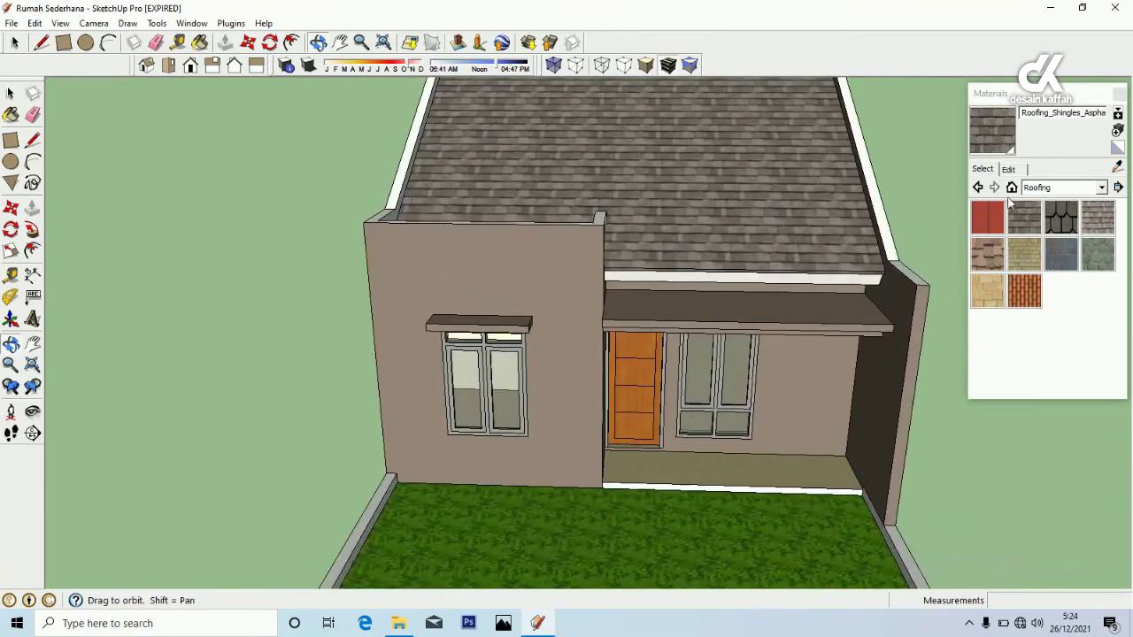
click(1055, 189)
scroll(1055, 192, up, 2)
click(1054, 225)
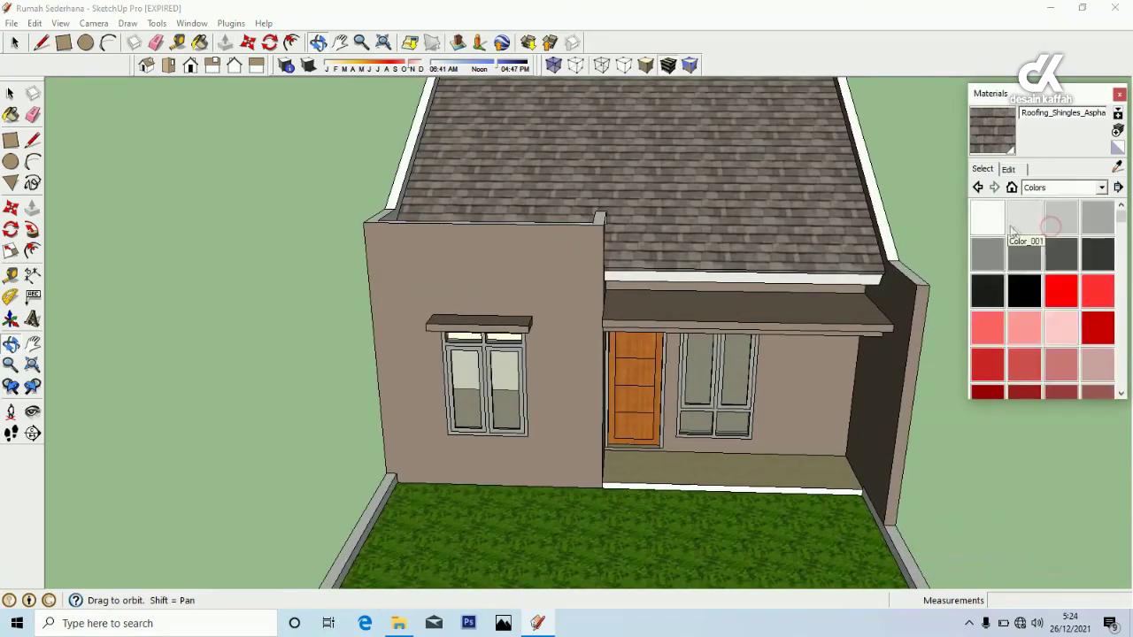
click(993, 227)
scroll(690, 306, up, 3)
click(690, 306)
scroll(691, 316, up, 4)
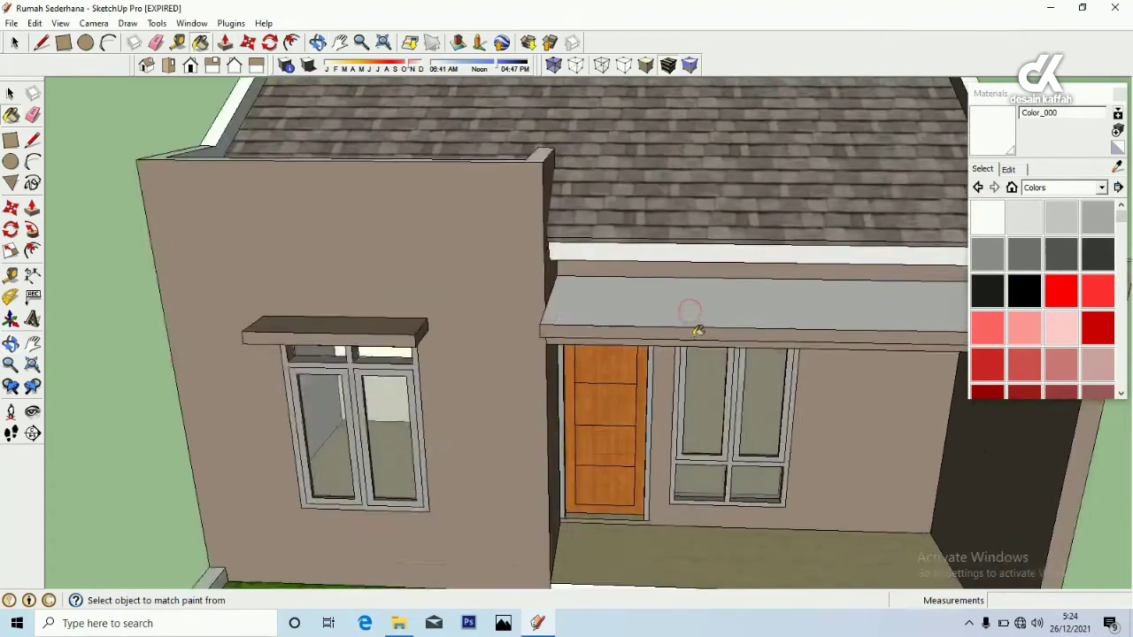
click(686, 339)
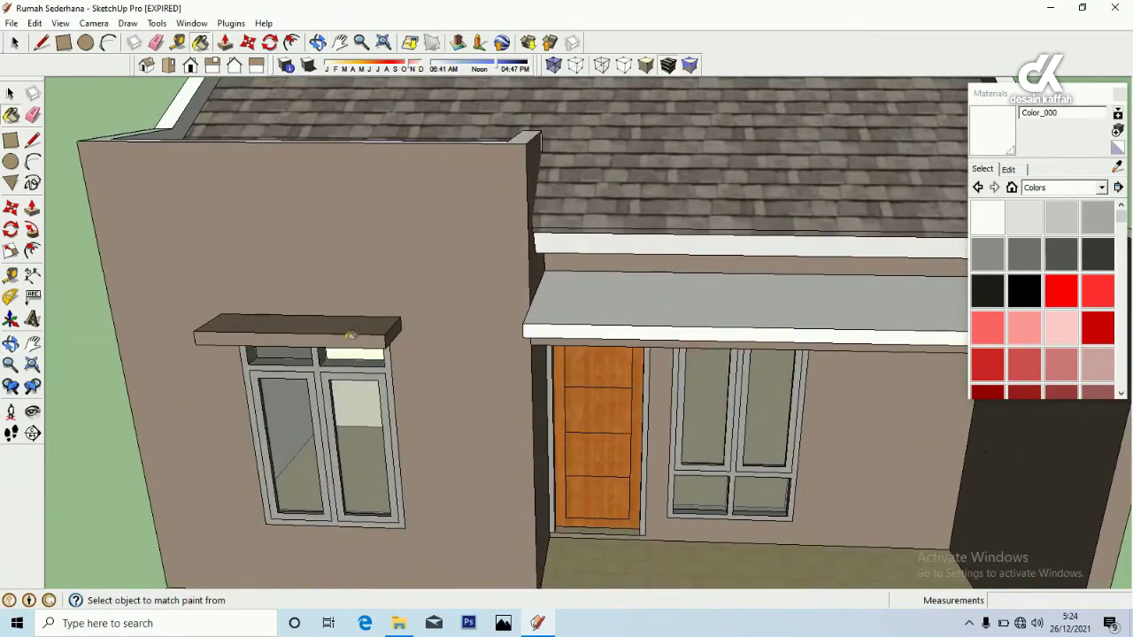
Paint the front edge, top and near end of the front window's canopy with Color_000
click(350, 338)
scroll(349, 338, up, 4)
click(346, 324)
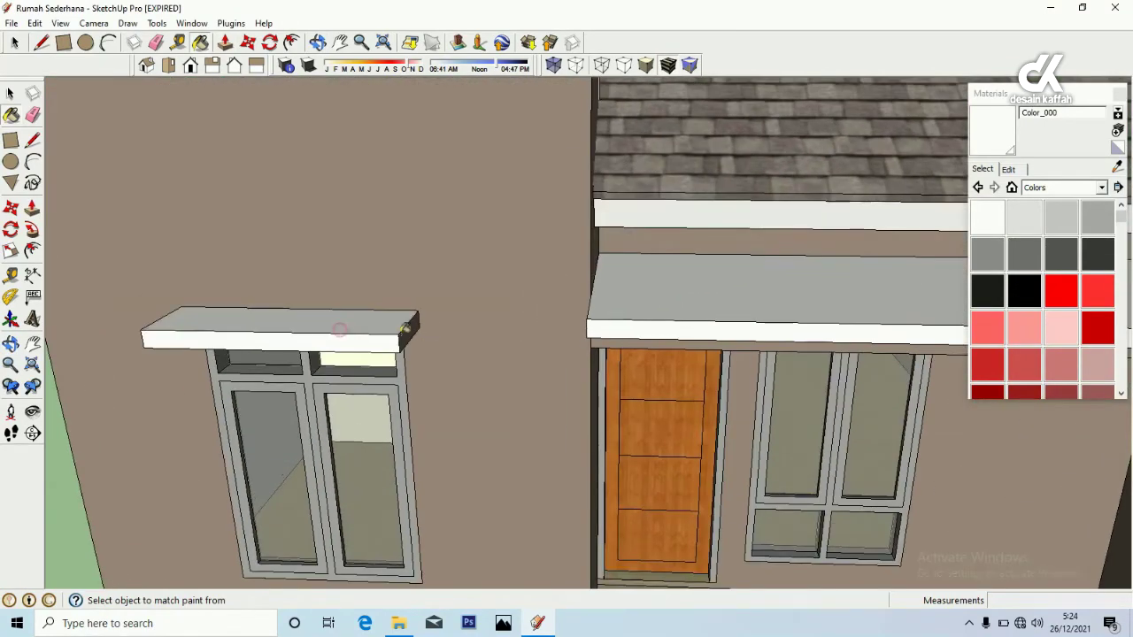
scroll(412, 337, up, 3)
scroll(413, 338, up, 2)
scroll(186, 359, down, 2)
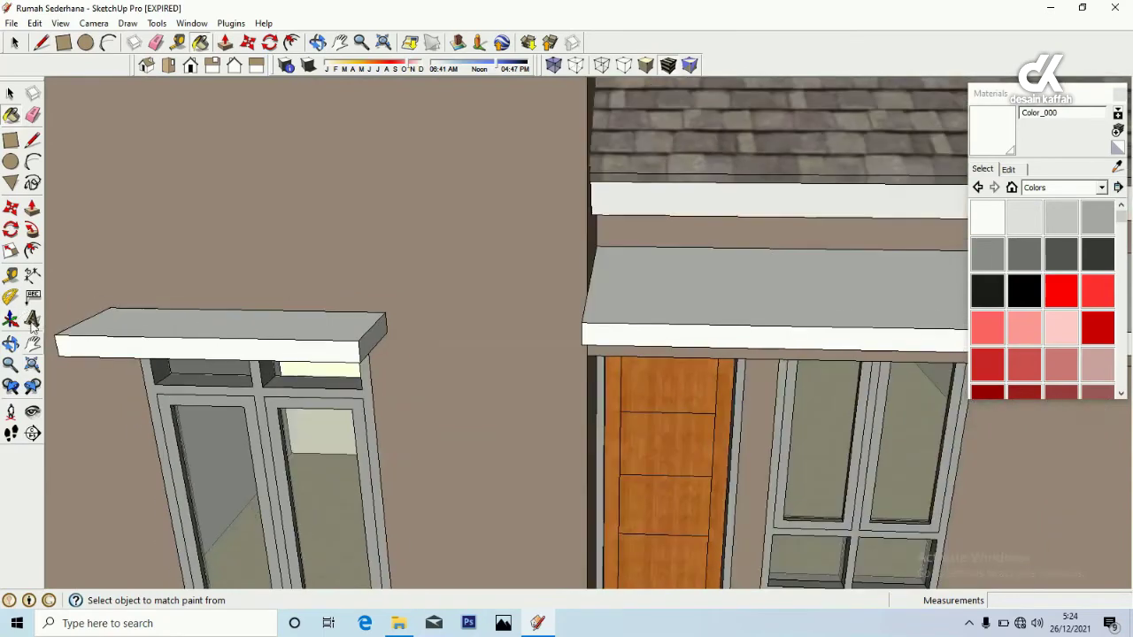
Paint the remaining brown ends and undersides of the front window and porch canopies with Color_000
middle_drag(162, 359, 712, 355)
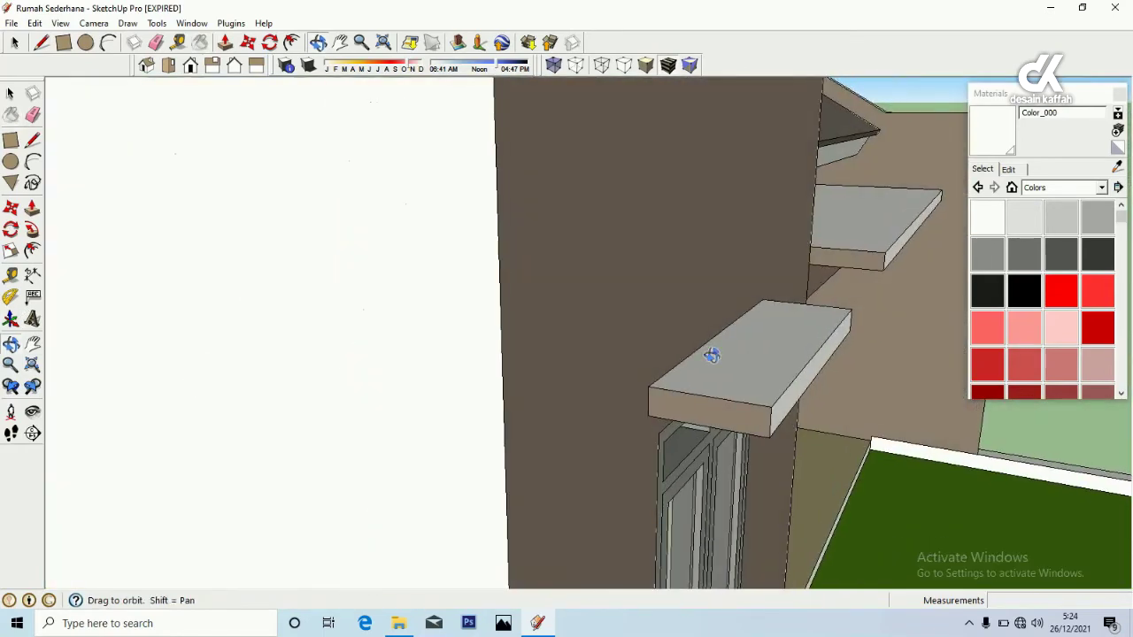
mouse_move(655, 412)
middle_down()
mouse_move(798, 417)
mouse_move(721, 367)
mouse_move(660, 271)
mouse_move(665, 309)
middle_up()
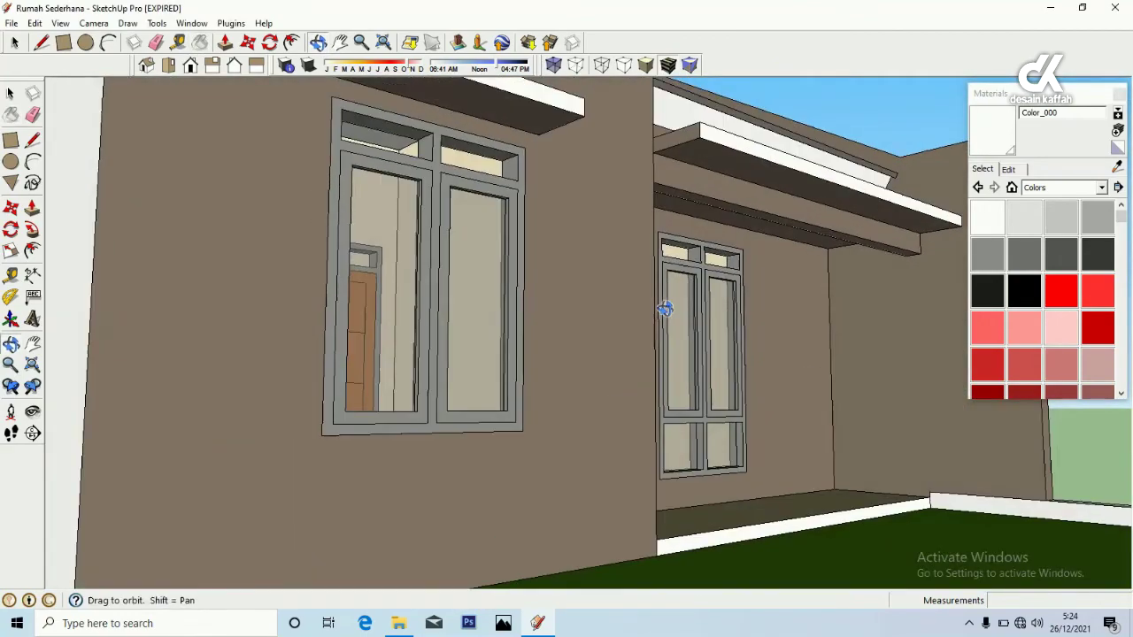
middle_drag(523, 106, 627, 157)
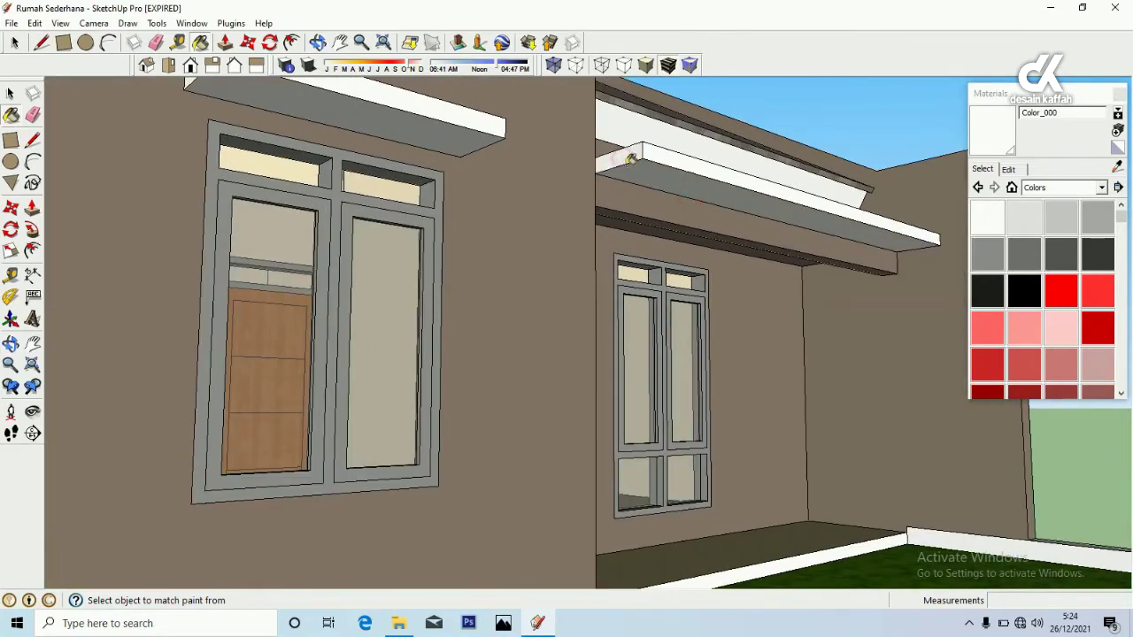
Extend the front porch canopy's end past the projecting wall's corner by 15 cm with Push/Pull
middle_drag(631, 158, 597, 368)
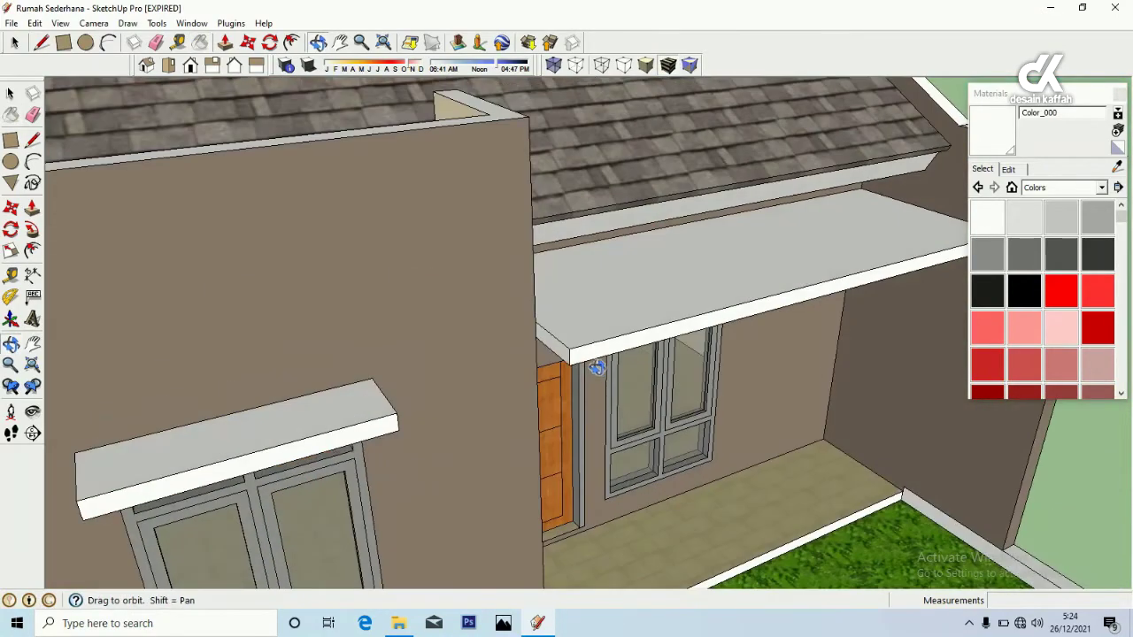
click(32, 208)
click(543, 337)
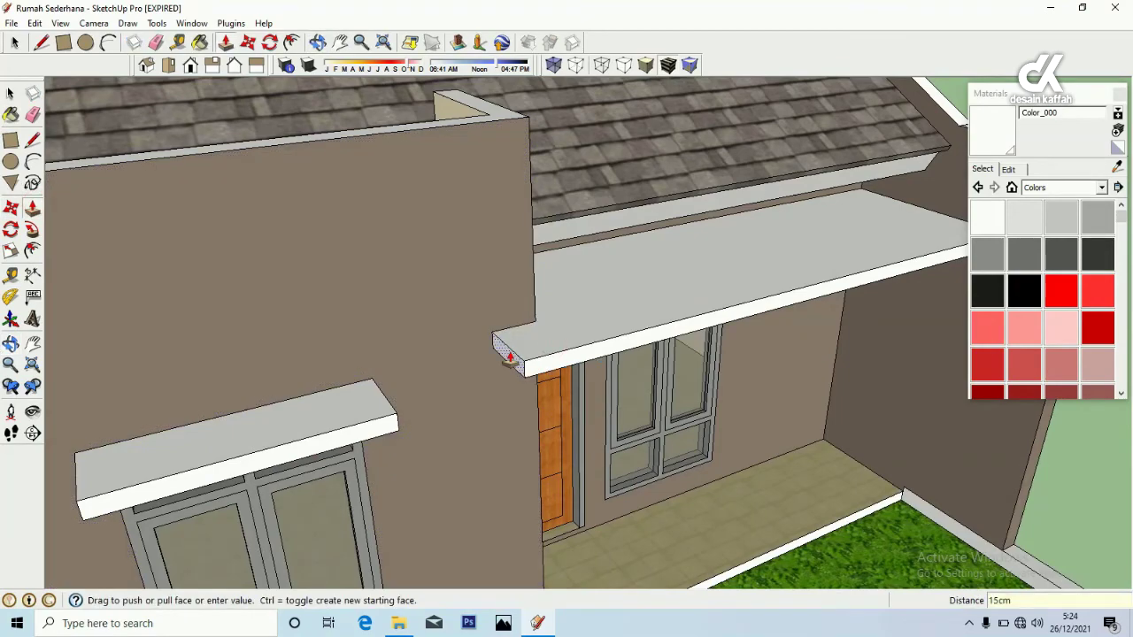
click(510, 358)
Extend the end of the canopy over the rear door and its adjoining window by 15 cm
middle_drag(455, 354, 445, 405)
scroll(446, 405, up, 10)
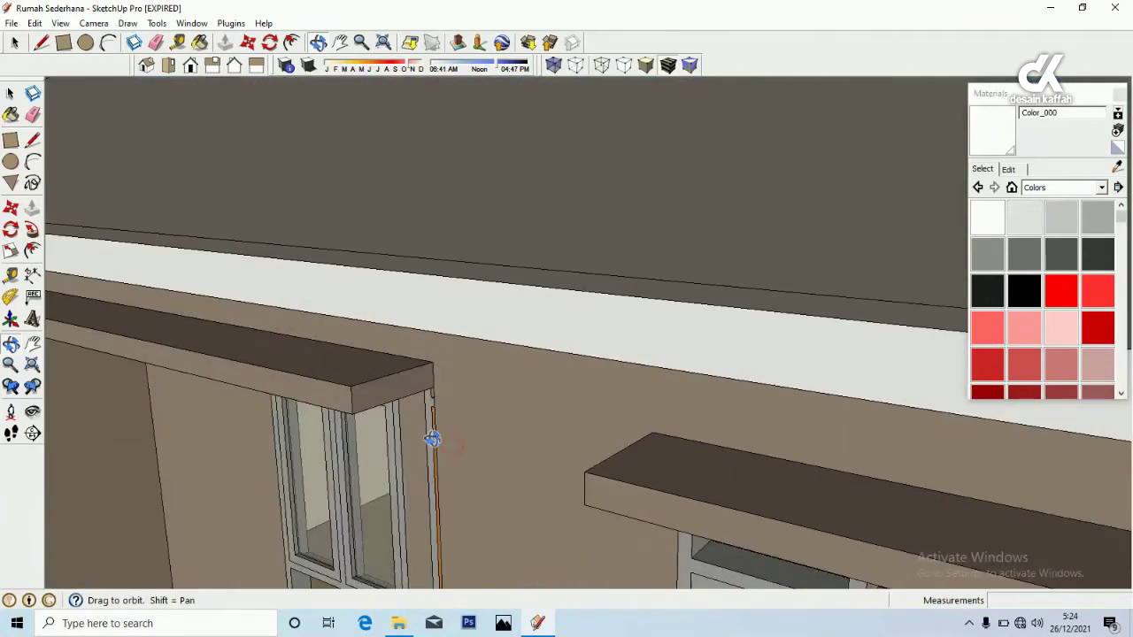
click(404, 389)
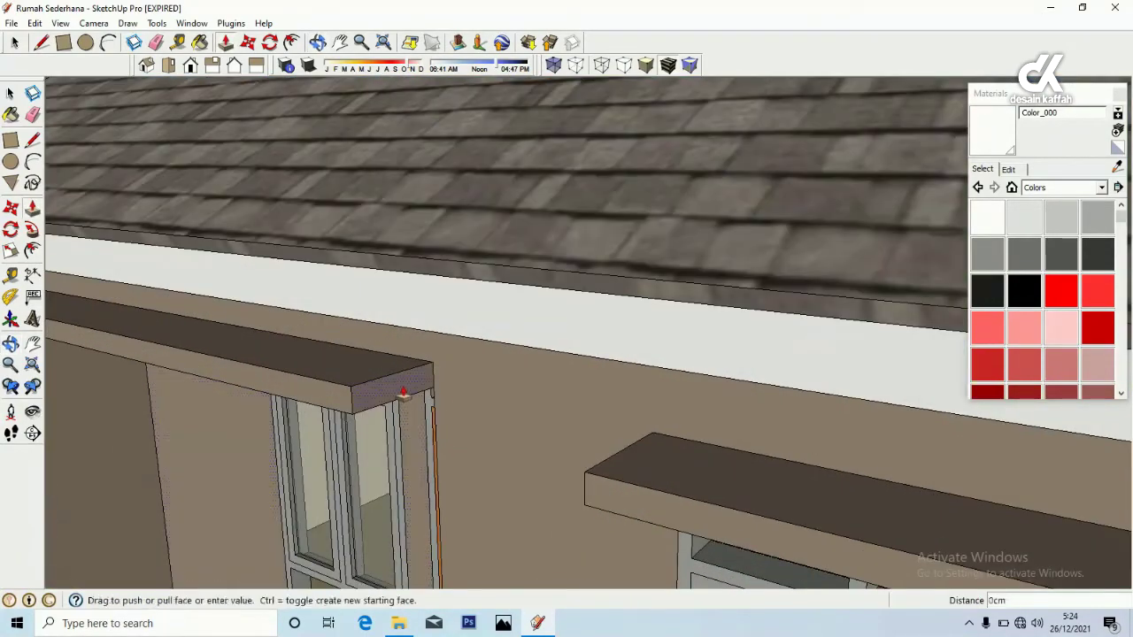
click(452, 409)
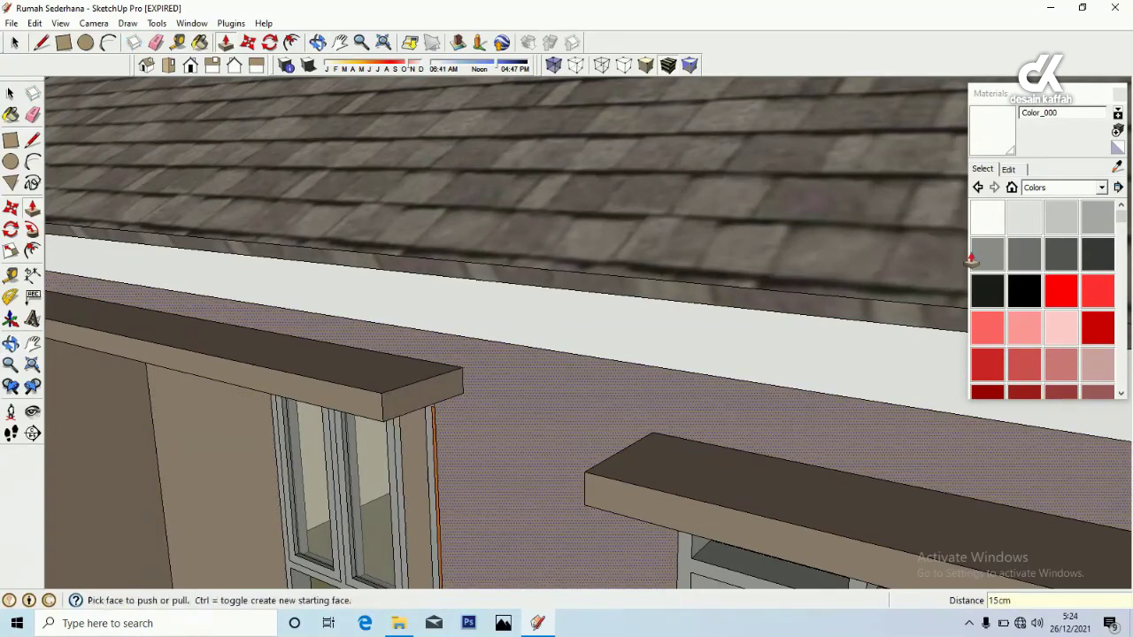
Paint the top, end and front edge of the rear door's canopy with Color_000
key(b)
click(418, 370)
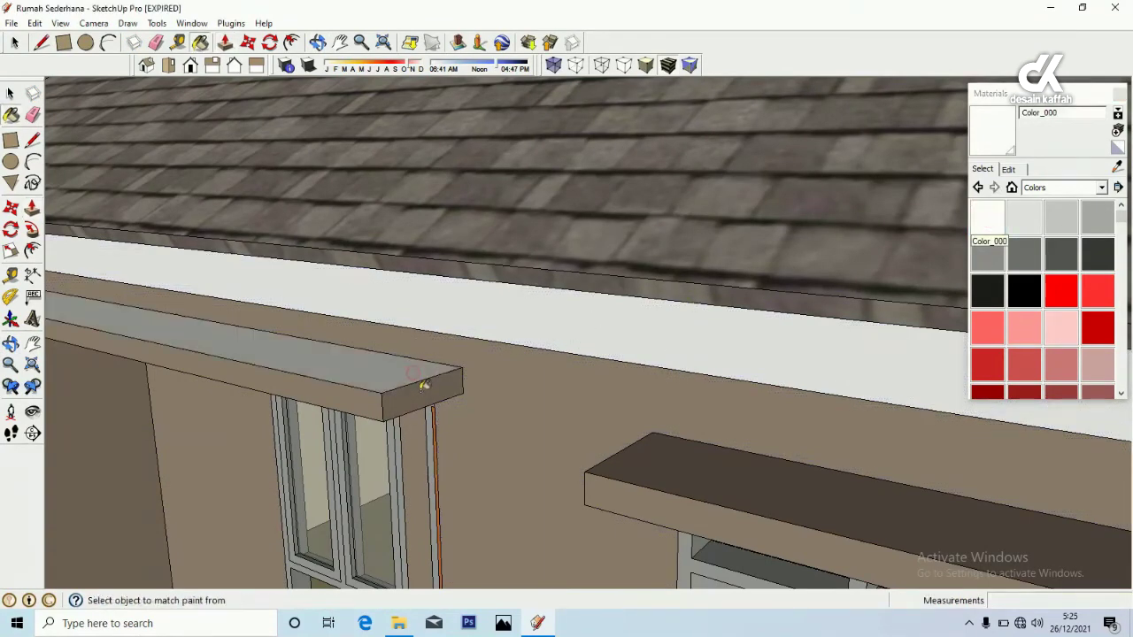
click(420, 396)
click(354, 400)
Paint the front edge, top and both ends of the rear window's separate canopy with Color_000
mouse_move(481, 405)
middle_down()
mouse_move(463, 420)
mouse_move(245, 422)
middle_up()
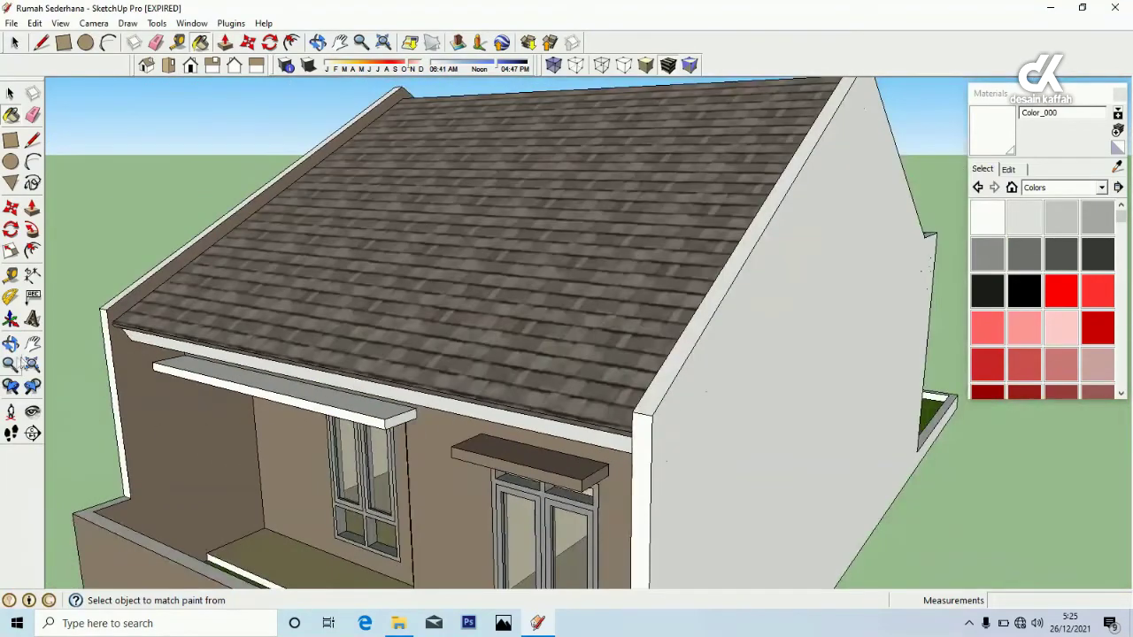
click(11, 344)
mouse_move(266, 394)
mouse_down()
mouse_move(457, 393)
mouse_move(593, 432)
mouse_move(496, 434)
mouse_move(602, 433)
mouse_up()
scroll(602, 434, up, 5)
click(1005, 149)
scroll(841, 393, up, 3)
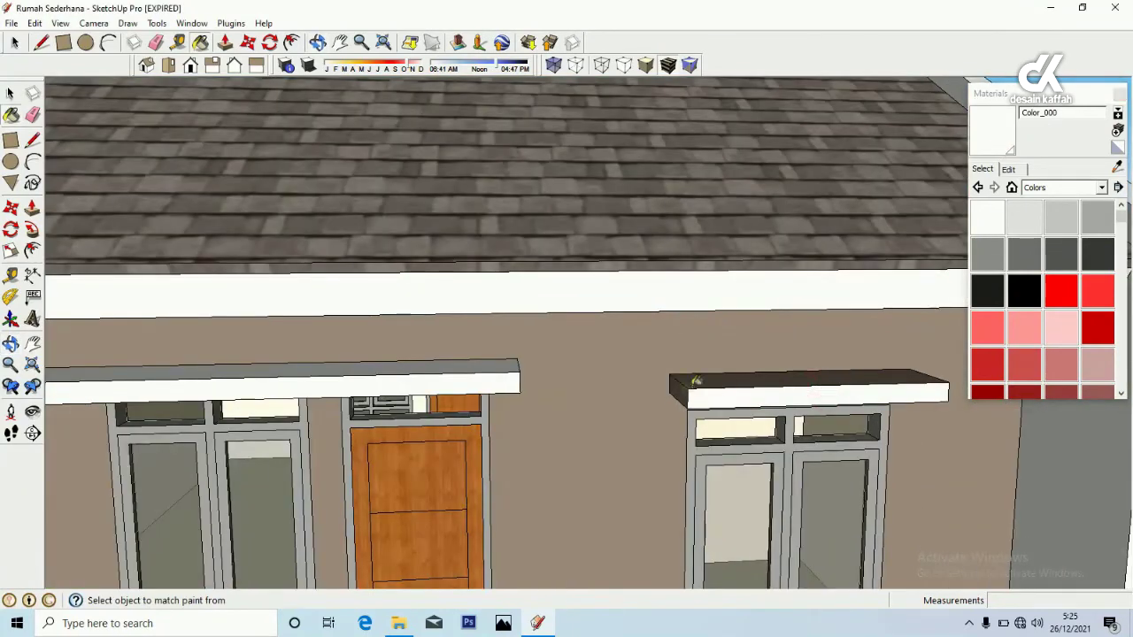
scroll(697, 380, up, 3)
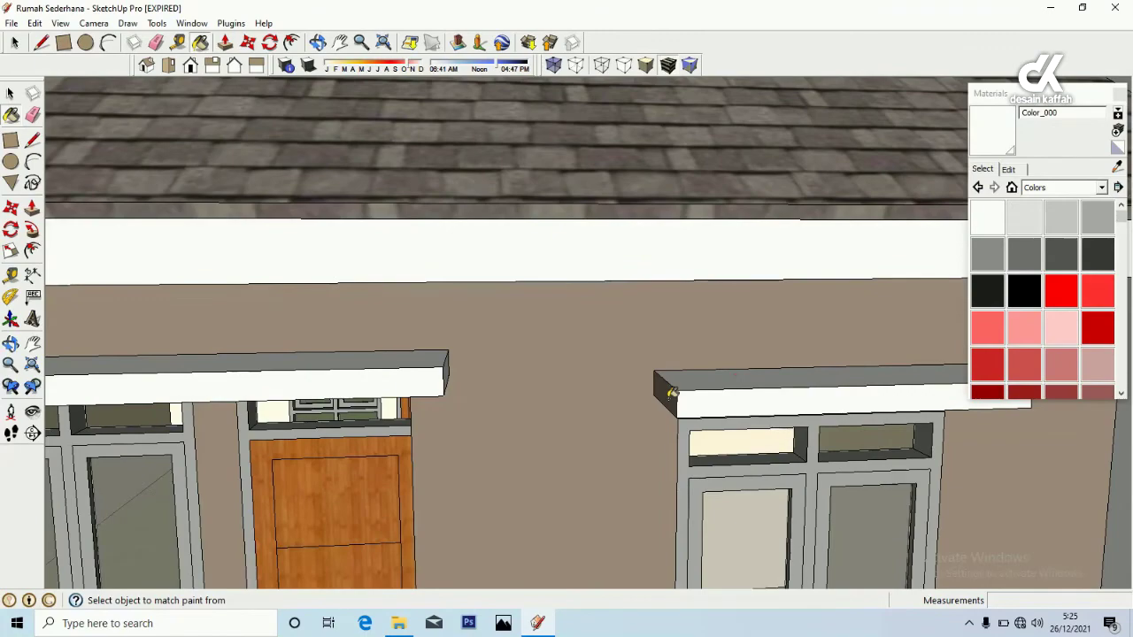
middle_drag(692, 401, 575, 492)
key(b)
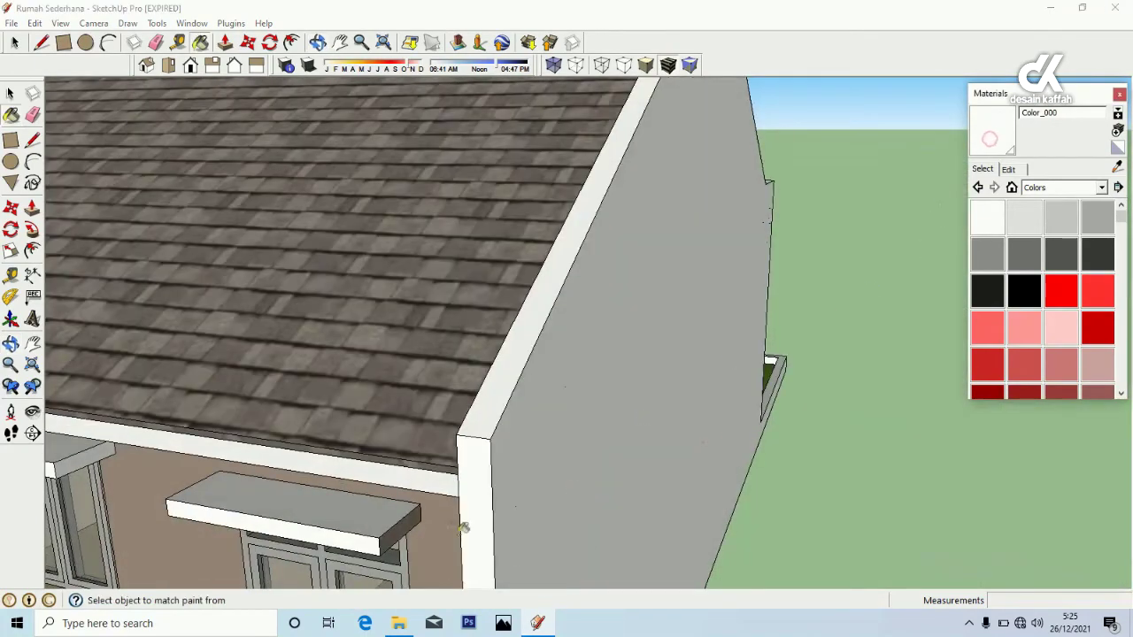
click(410, 528)
Try Color_D10 on the front face of the projecting wall around the front window
middle_drag(410, 528, 555, 434)
scroll(555, 434, up, 5)
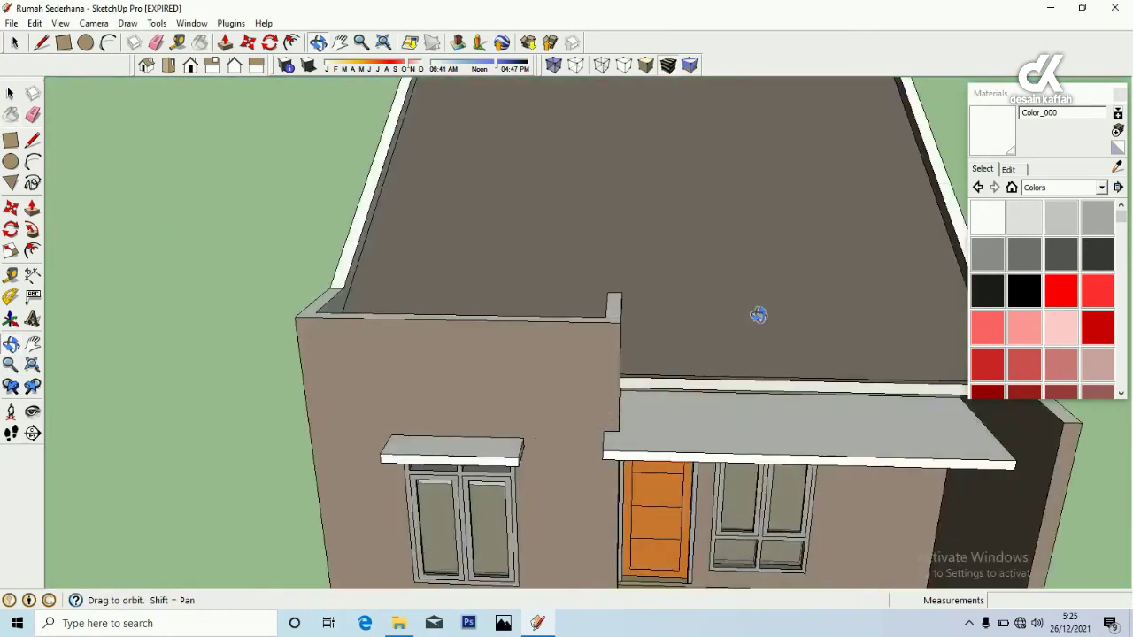
drag(1121, 215, 1119, 261)
click(1063, 312)
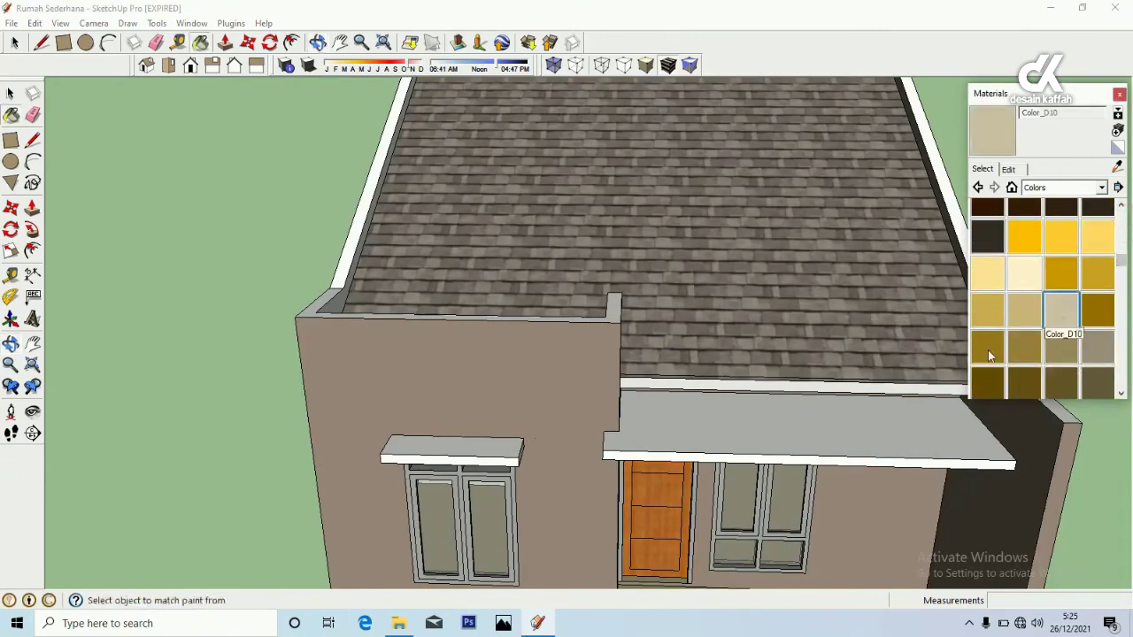
click(540, 357)
scroll(585, 398, up, 4)
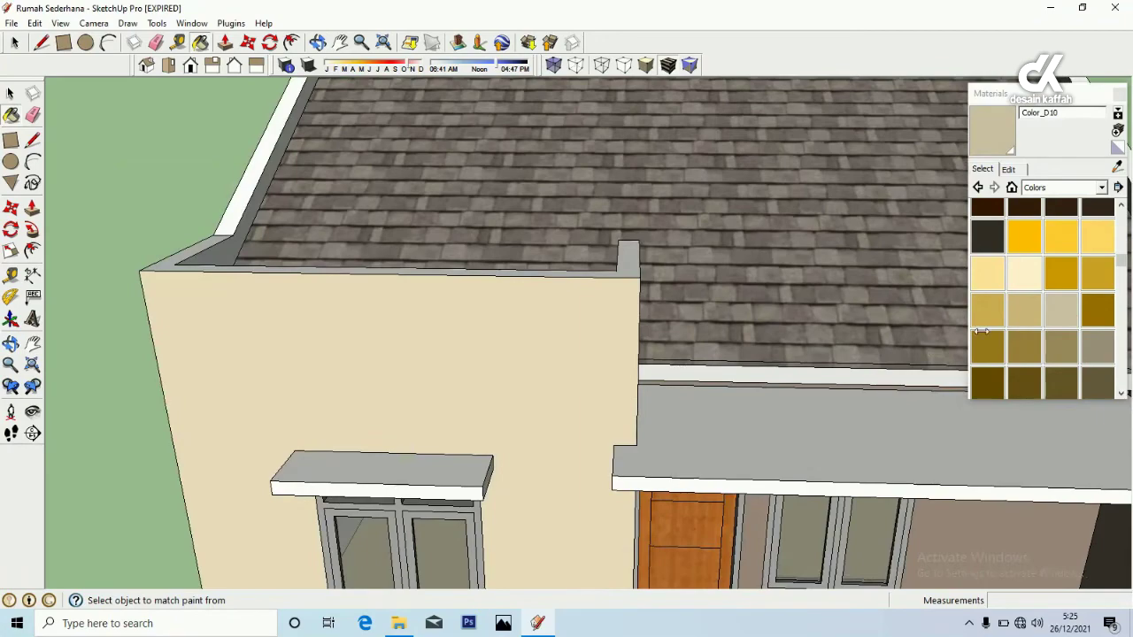
Paint the front face and the porch-side face of the projecting front wall with Color_D15
click(1106, 337)
click(474, 342)
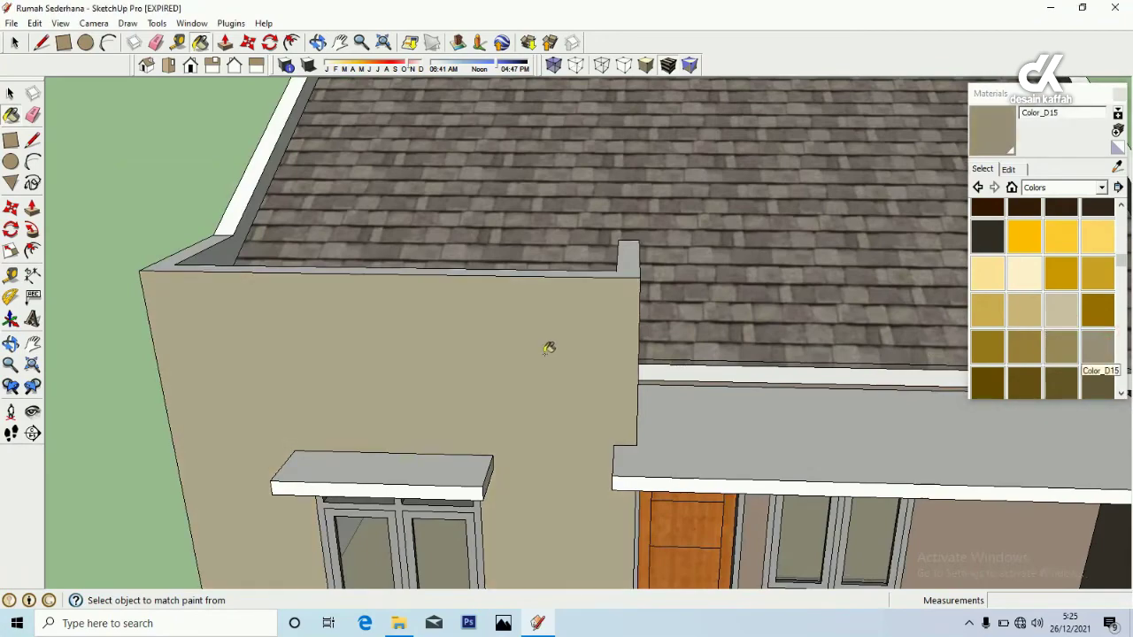
key(o)
drag(678, 363, 536, 387)
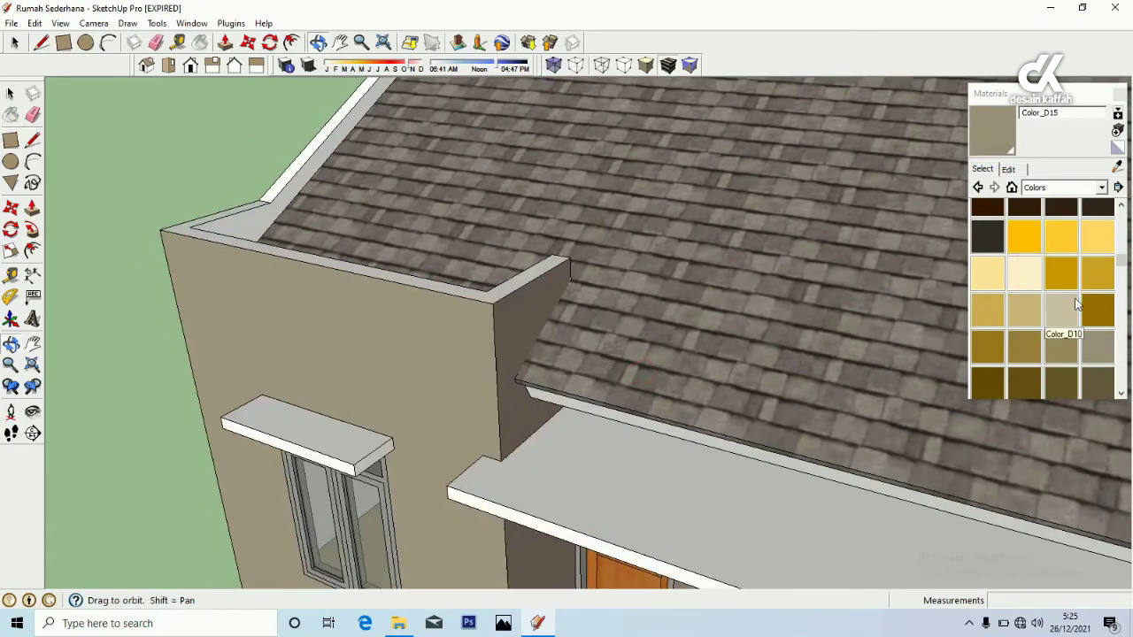
click(1118, 167)
click(503, 319)
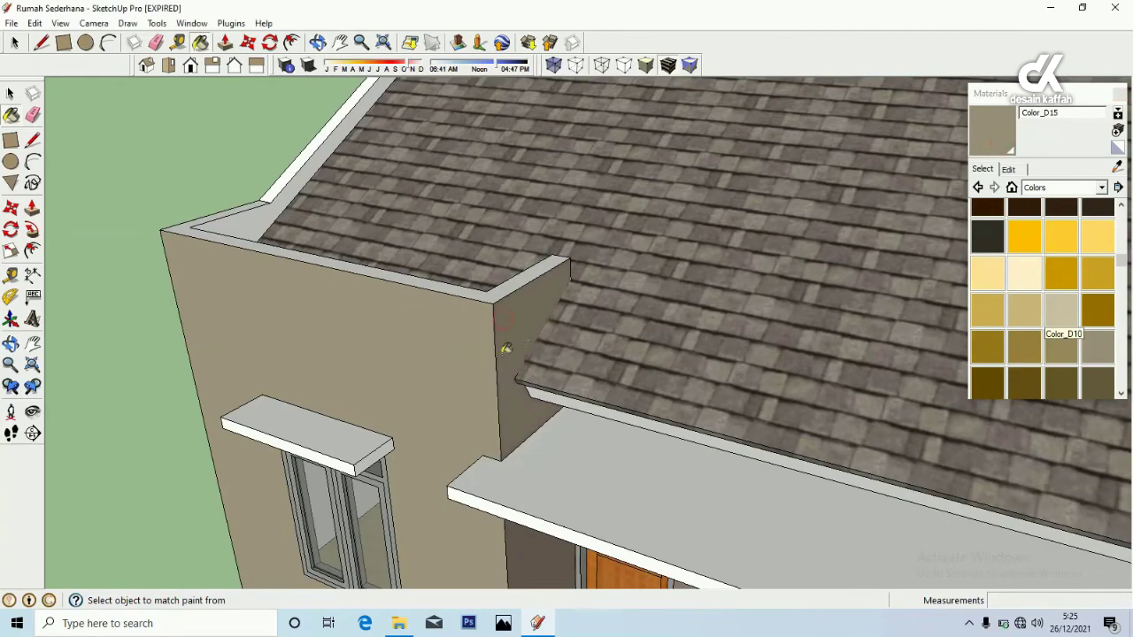
Sample the porch wall's Color_C10 material and lighten it to a pale cream with the colour wheel's brightness slider
scroll(473, 405, down, 3)
key(o)
drag(435, 419, 623, 448)
scroll(622, 448, up, 6)
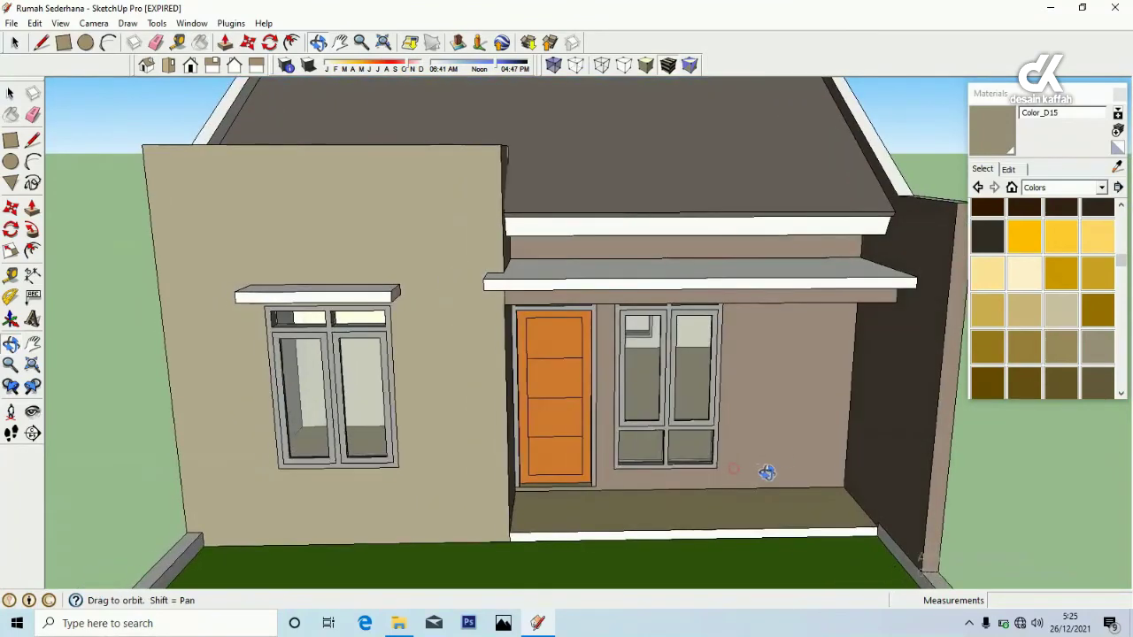
click(1118, 169)
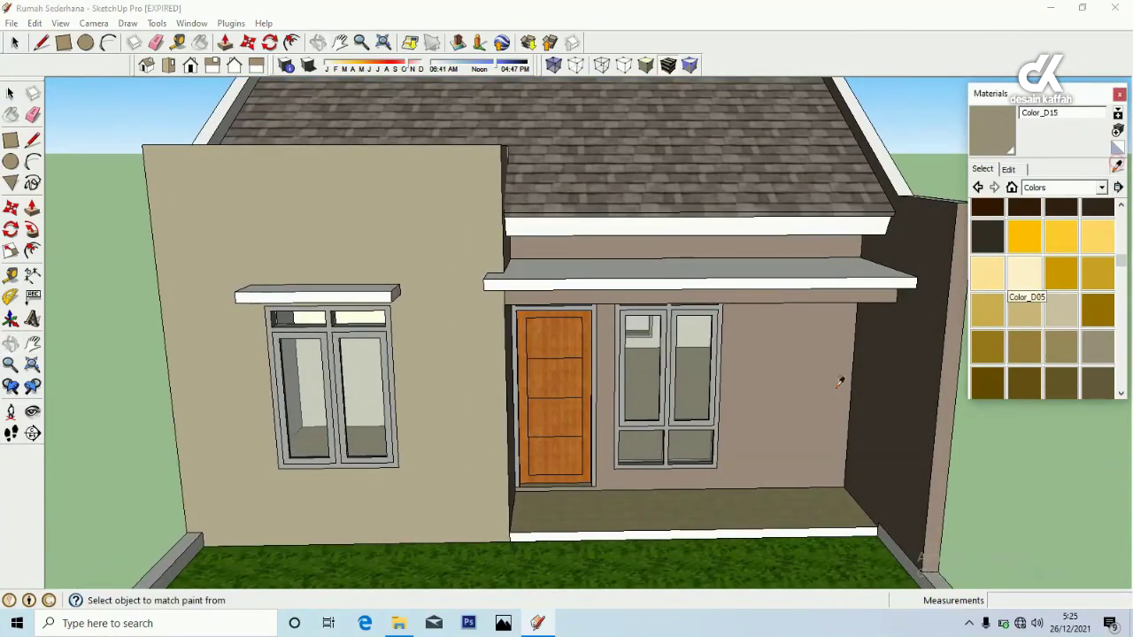
click(833, 386)
click(1019, 173)
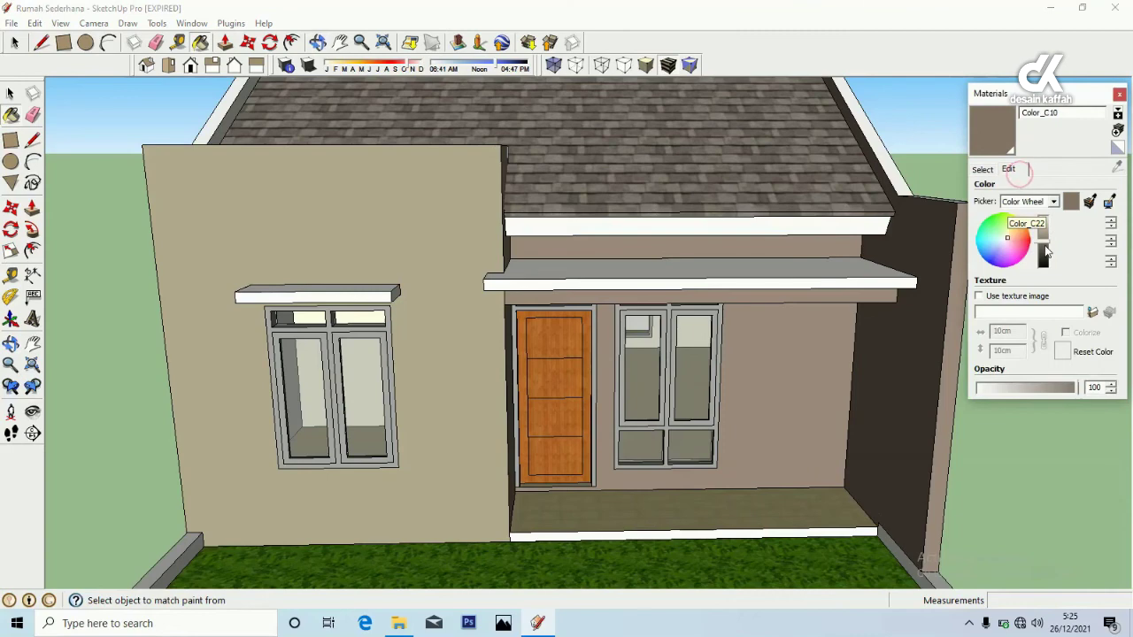
click(1046, 238)
drag(1048, 237, 1049, 228)
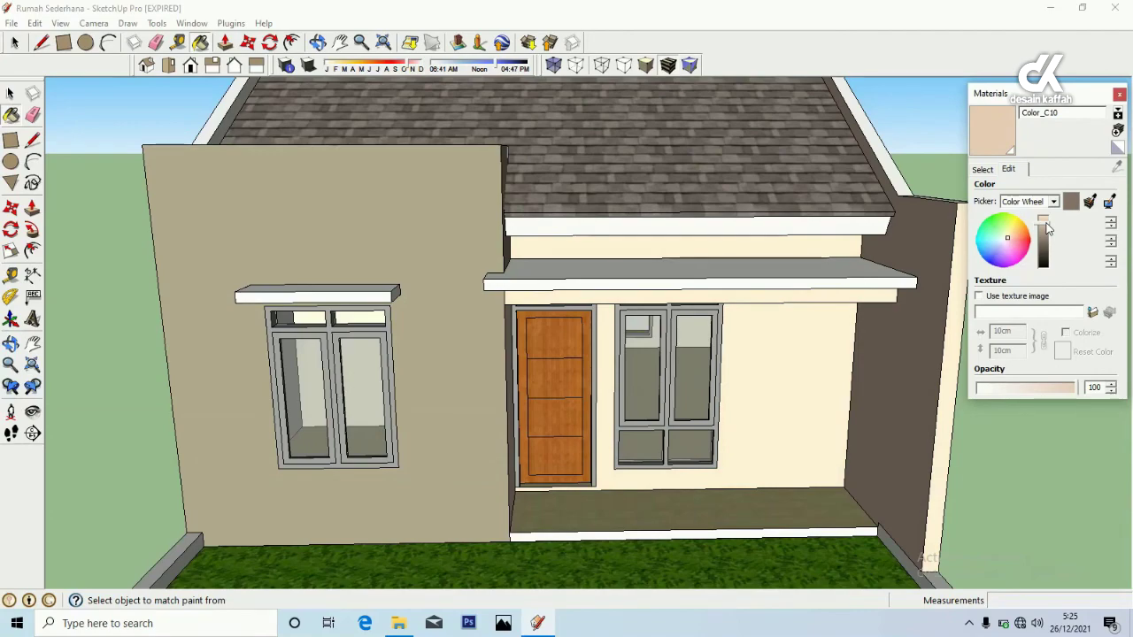
Paint the large white outer side wall next to the projecting front room with Color_C10
scroll(432, 392, down, 5)
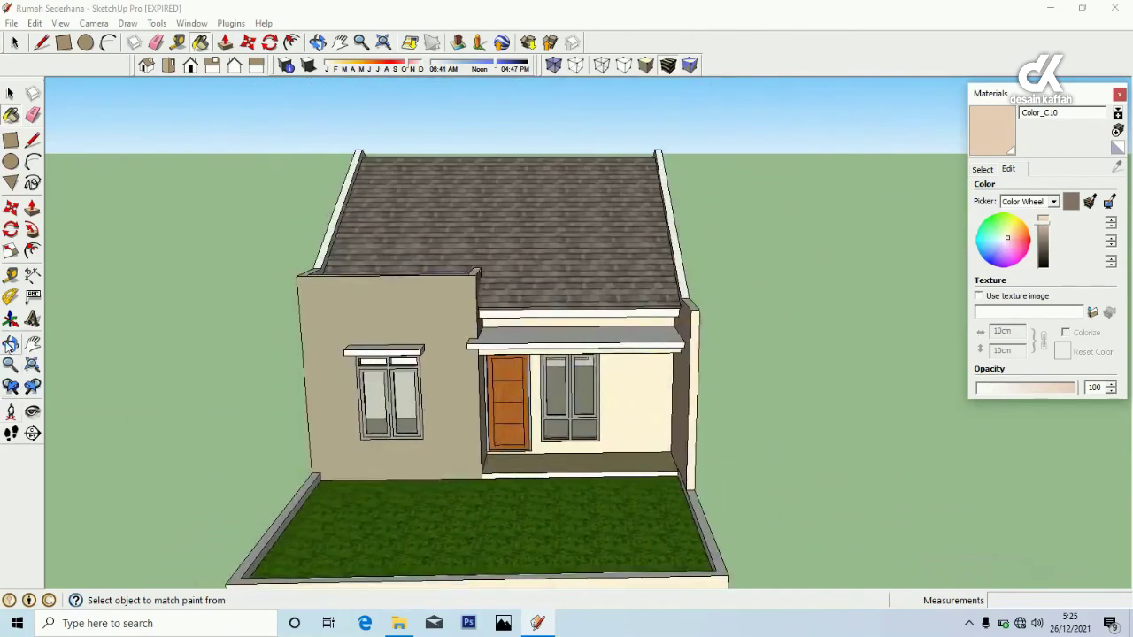
click(10, 344)
drag(703, 451, 619, 479)
click(998, 144)
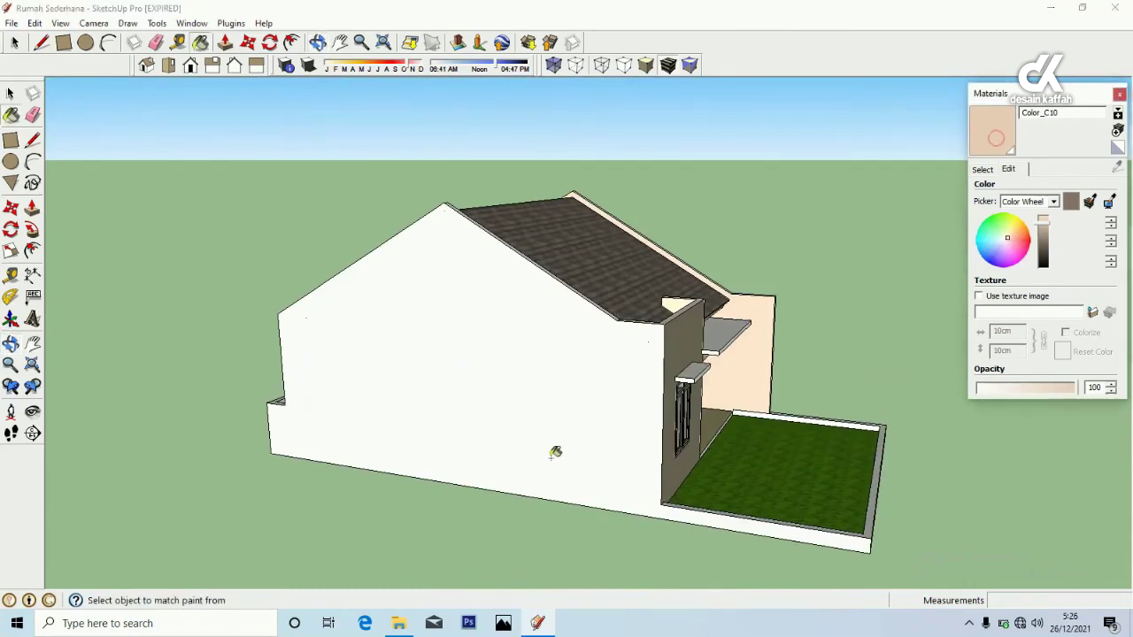
click(550, 456)
Erase the edge dividing the porch's side wall from the low yard wall beside the lawn
scroll(797, 535, up, 3)
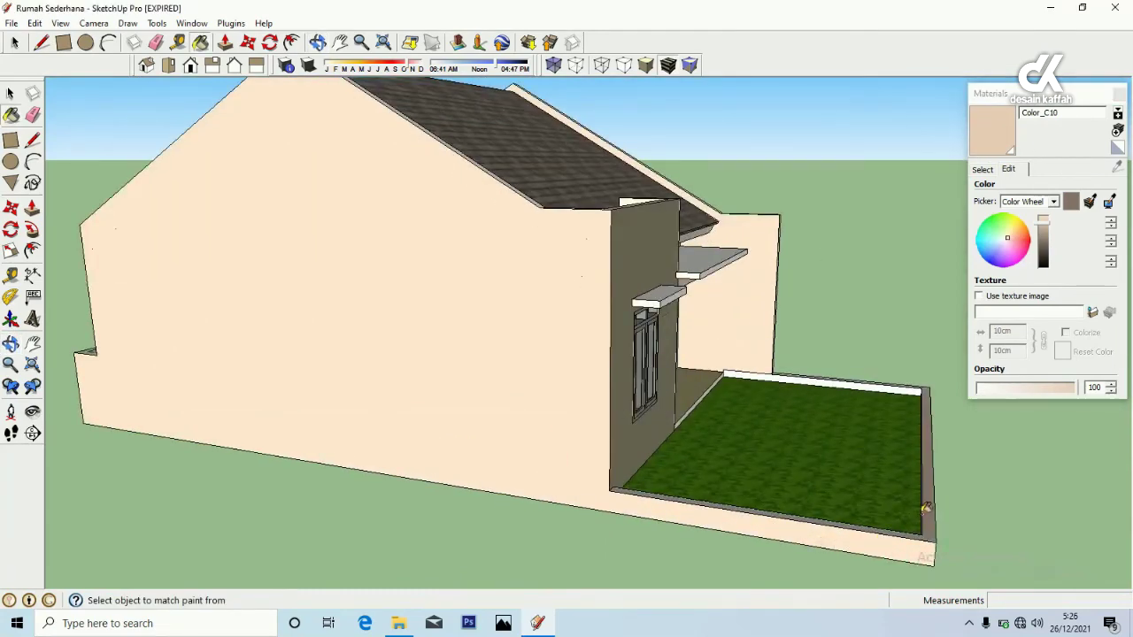
scroll(770, 365, up, 5)
scroll(749, 380, up, 2)
key(e)
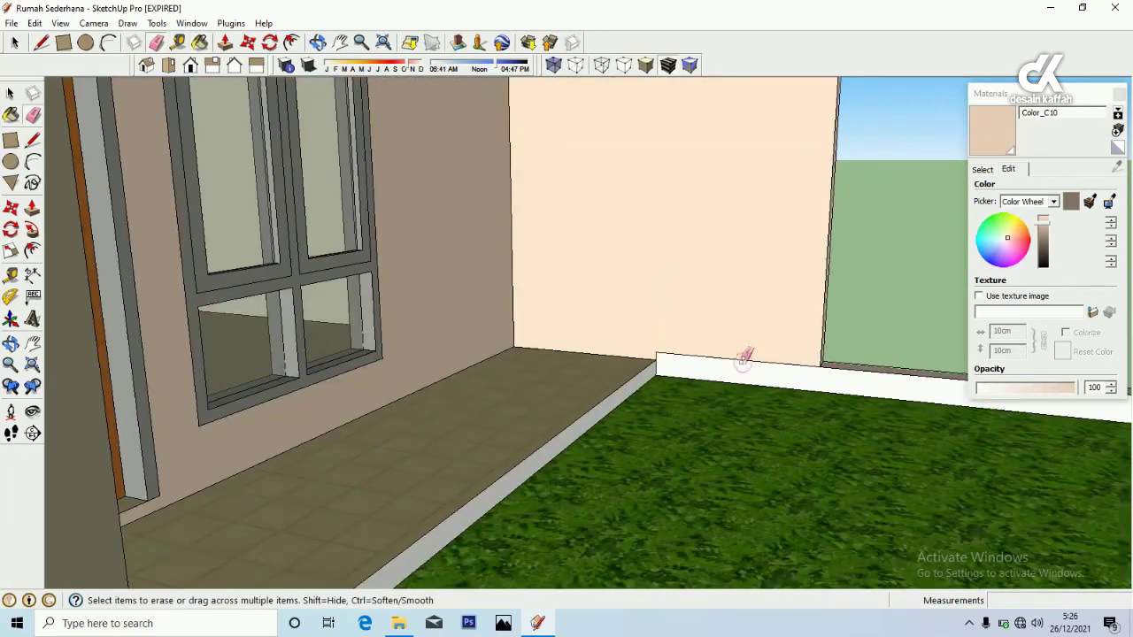
click(744, 361)
scroll(663, 362, up, 3)
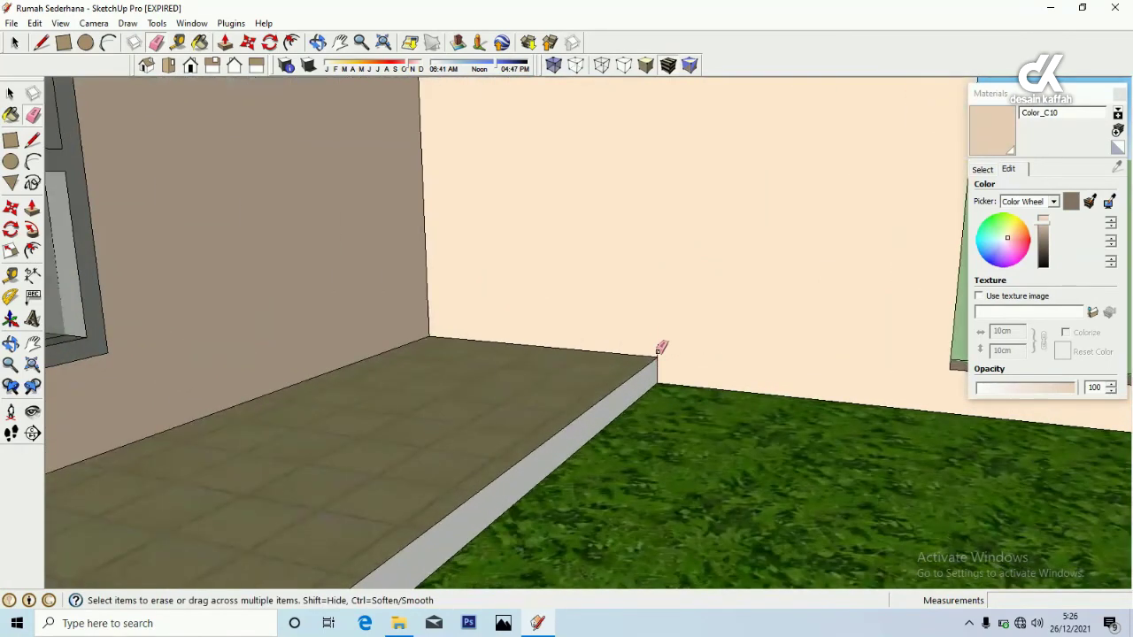
scroll(657, 351, down, 5)
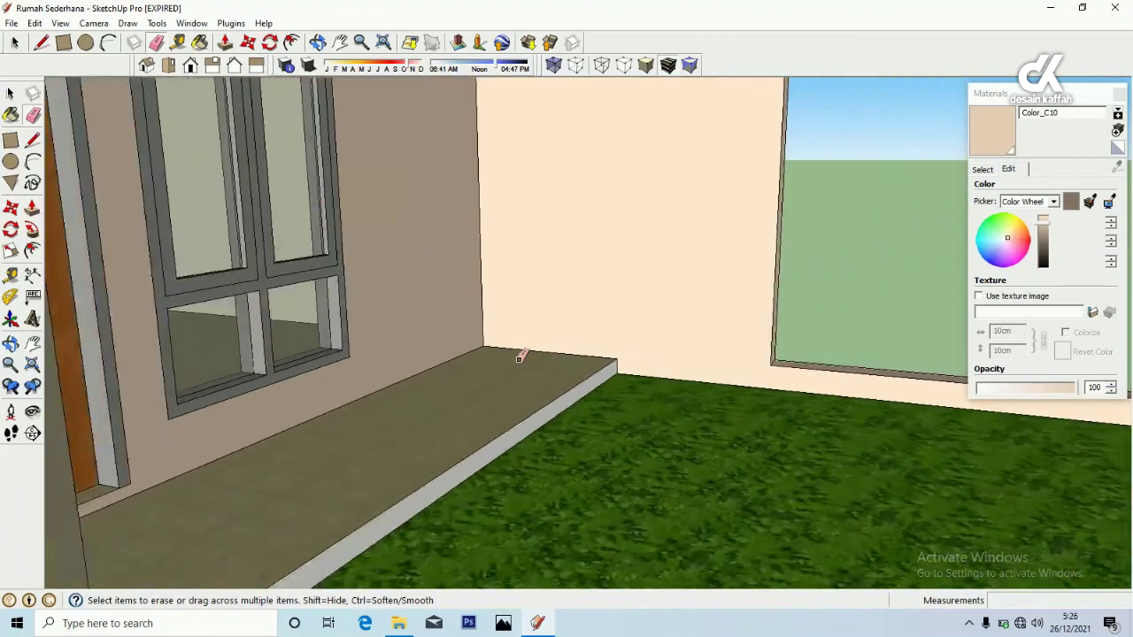
scroll(581, 376, down, 1)
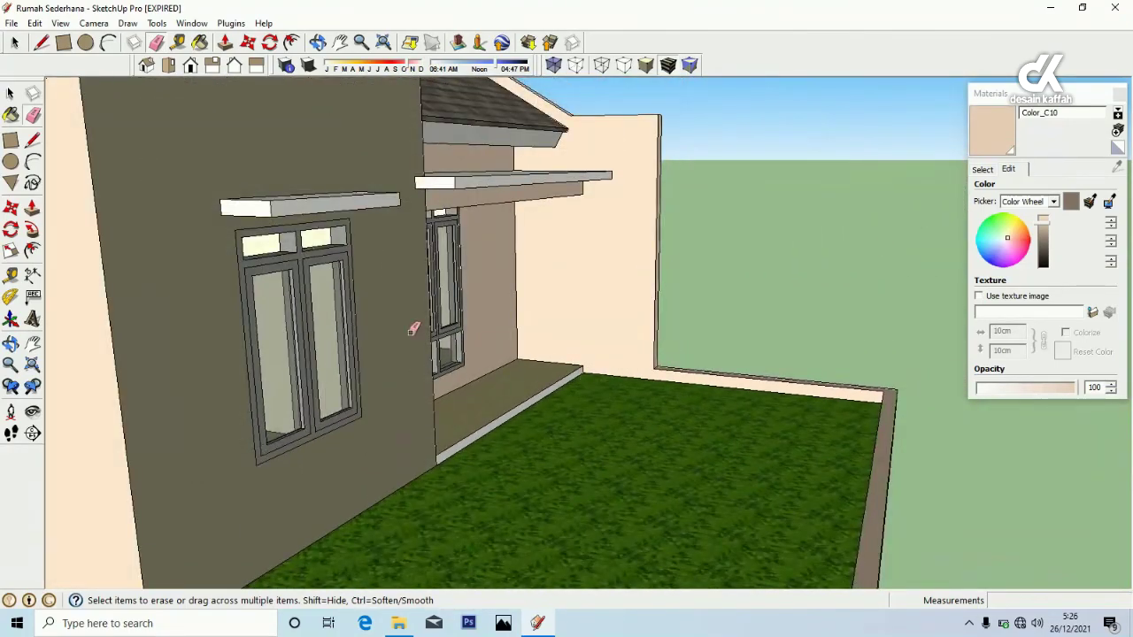
click(11, 343)
drag(310, 376, 525, 350)
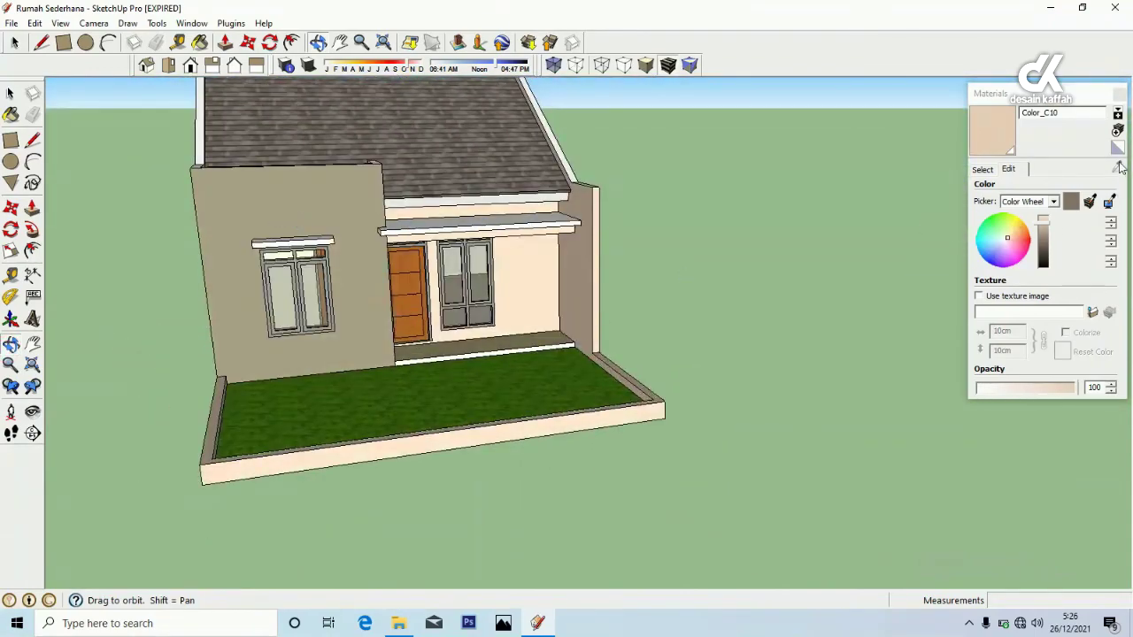